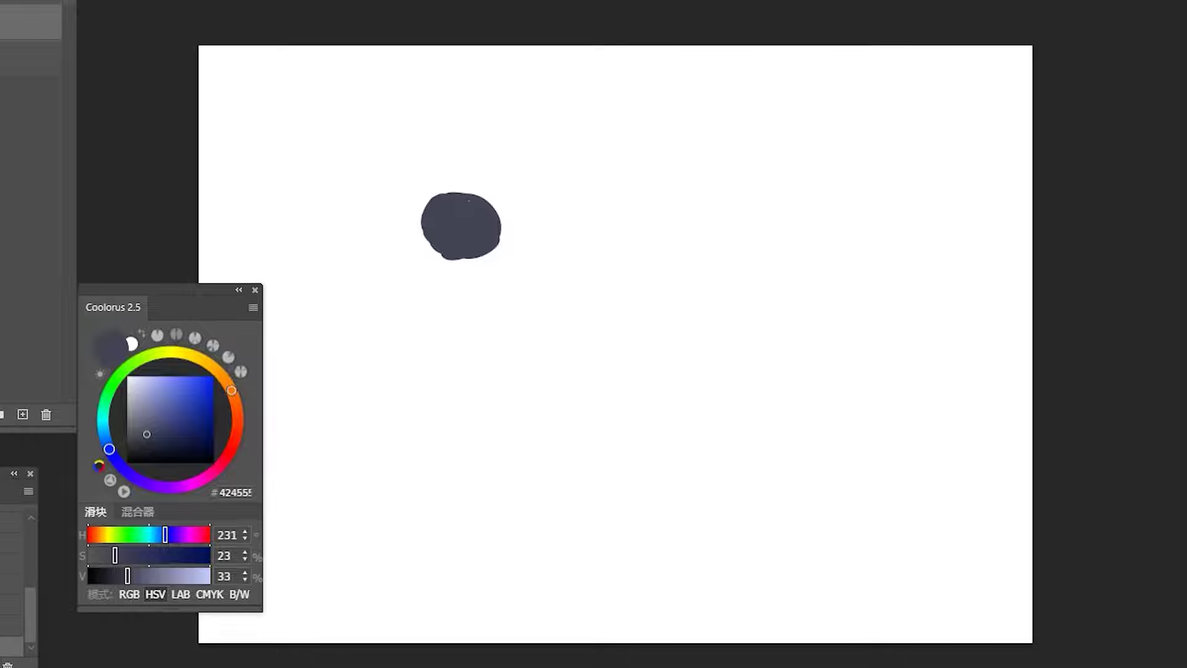
Paint a tapered dark blue-grey cat body below the round head, filling it down to a wide base.
{"action": "left_click_drag", "start_coordinate": [433, 210], "coordinate": [416, 325]}
{"action": "left_click_drag", "start_coordinate": [439, 257], "coordinate": [421, 359]}
{"action": "mouse_move", "coordinate": [445, 260]}
{"action": "left_mouse_down"}
{"action": "mouse_move", "coordinate": [431, 376]}
{"action": "mouse_move", "coordinate": [483, 354]}
{"action": "left_mouse_up"}
{"action": "left_click_drag", "start_coordinate": [487, 254], "coordinate": [488, 357]}
{"action": "mouse_move", "coordinate": [473, 259]}
{"action": "left_mouse_down"}
{"action": "mouse_move", "coordinate": [435, 339]}
{"action": "mouse_move", "coordinate": [451, 299]}
{"action": "mouse_move", "coordinate": [445, 347]}
{"action": "mouse_move", "coordinate": [413, 309]}
{"action": "mouse_move", "coordinate": [457, 370]}
{"action": "mouse_move", "coordinate": [451, 347]}
{"action": "mouse_move", "coordinate": [498, 374]}
{"action": "left_mouse_up"}
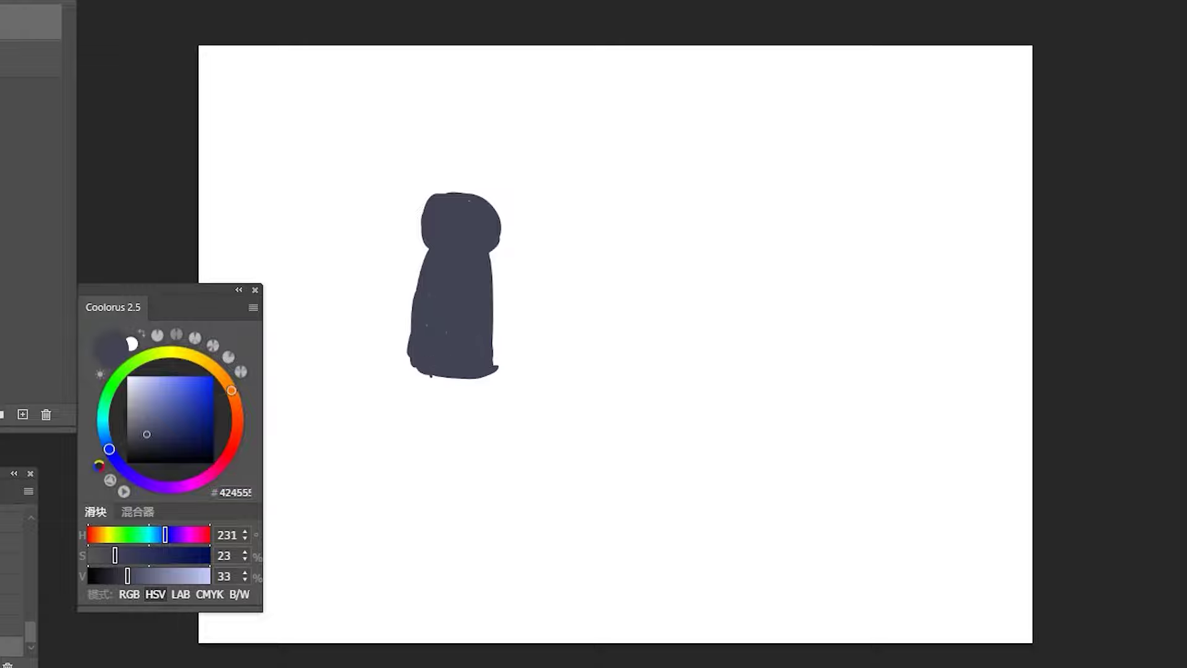
{"action": "left_click_drag", "start_coordinate": [494, 288], "coordinate": [496, 374]}
{"action": "left_click_drag", "start_coordinate": [410, 355], "coordinate": [410, 366]}
Add two pointed ears to the head and a tail curling under the rounded base of the cat.
{"action": "mouse_move", "coordinate": [482, 196]}
{"action": "left_mouse_down"}
{"action": "mouse_move", "coordinate": [499, 209]}
{"action": "mouse_move", "coordinate": [426, 181]}
{"action": "mouse_move", "coordinate": [427, 202]}
{"action": "left_mouse_up"}
{"action": "mouse_move", "coordinate": [408, 317]}
{"action": "left_mouse_down"}
{"action": "mouse_move", "coordinate": [410, 371]}
{"action": "mouse_move", "coordinate": [492, 377]}
{"action": "left_mouse_up"}
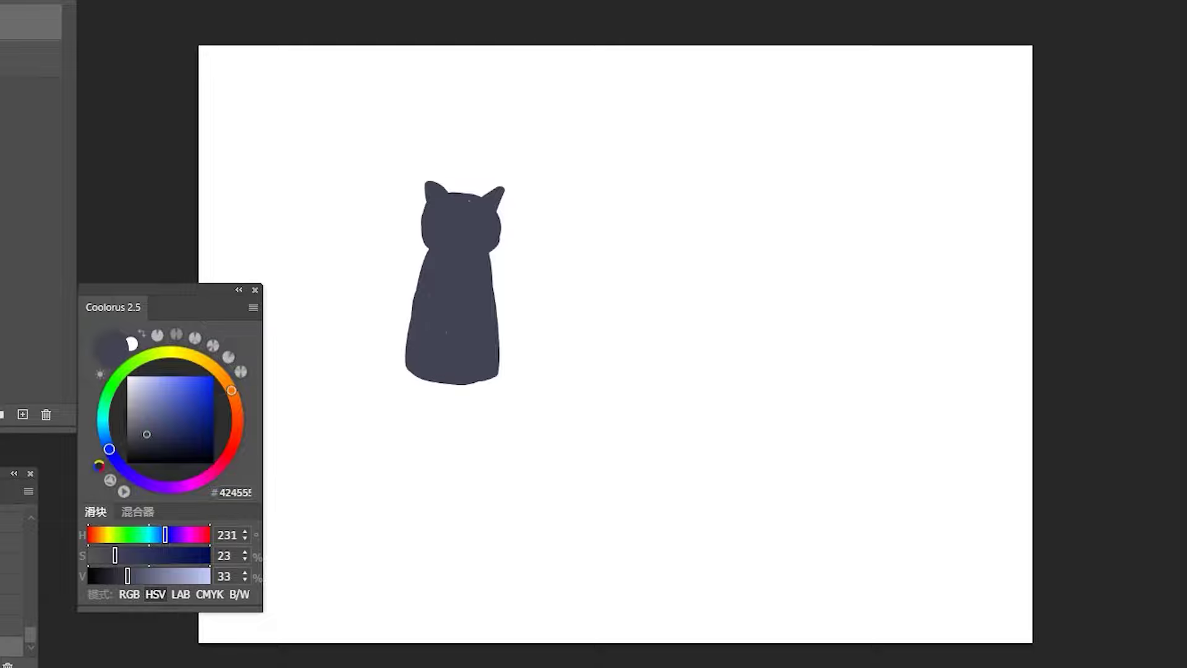
{"action": "mouse_move", "coordinate": [498, 343]}
{"action": "left_mouse_down"}
{"action": "mouse_move", "coordinate": [515, 365]}
{"action": "mouse_move", "coordinate": [506, 386]}
{"action": "mouse_move", "coordinate": [450, 404]}
{"action": "left_mouse_up"}
{"action": "mouse_move", "coordinate": [460, 193]}
{"action": "left_mouse_down"}
{"action": "mouse_move", "coordinate": [506, 186]}
{"action": "mouse_move", "coordinate": [502, 215]}
{"action": "left_mouse_up"}
{"action": "left_click_drag", "start_coordinate": [443, 189], "coordinate": [502, 209]}
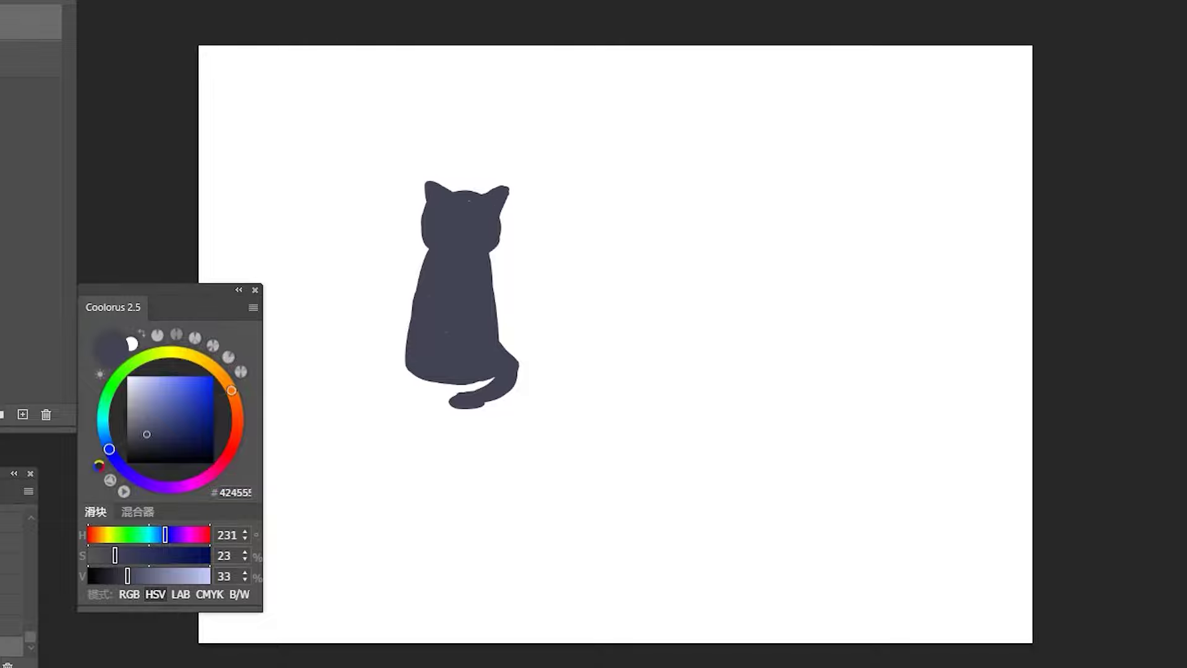
Rotate the whole cat silhouette slightly counterclockwise with Free Transform.
{"action": "key", "text": "ctrl+t"}
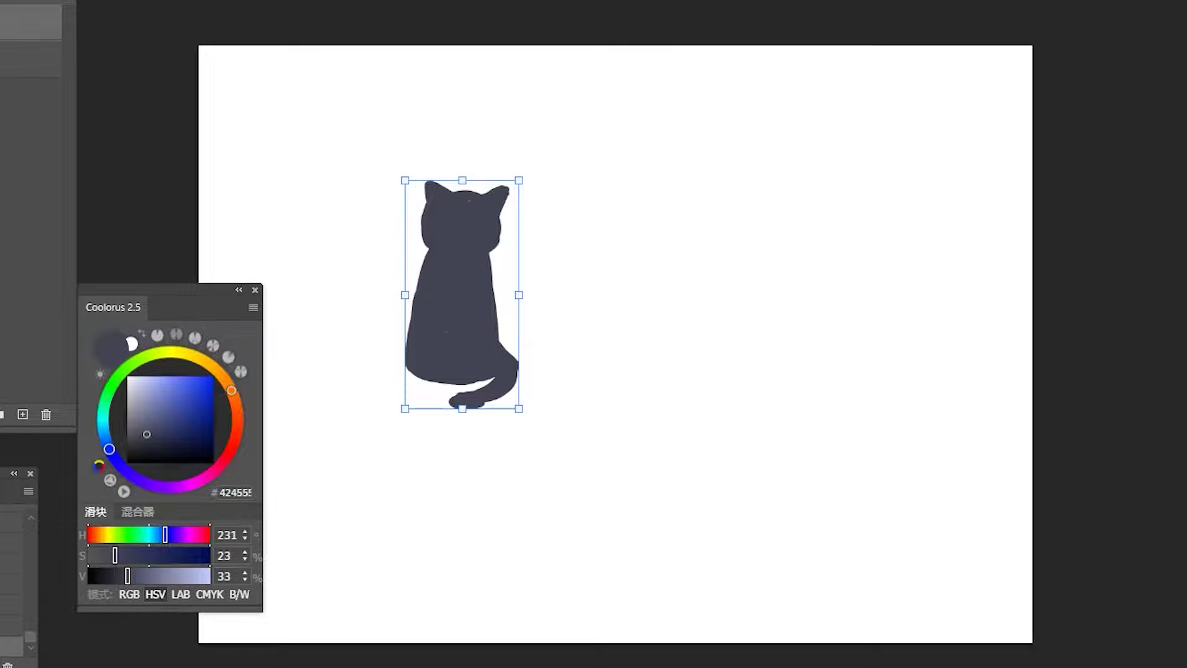
{"action": "left_click_drag", "start_coordinate": [575, 164], "coordinate": [566, 152]}
{"action": "key", "text": "Return"}
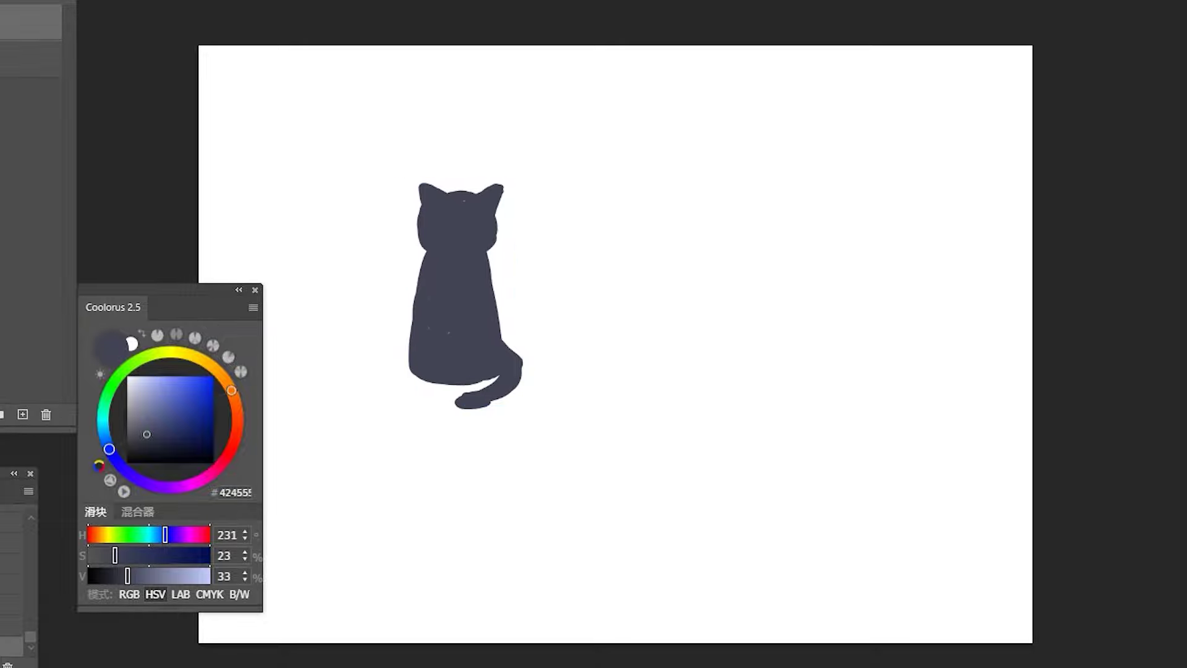
Draw thin whiskers on both sides of the cat's head and touch up its right ear.
{"action": "left_click_drag", "start_coordinate": [502, 186], "coordinate": [498, 239]}
{"action": "left_click_drag", "start_coordinate": [420, 242], "coordinate": [399, 251]}
{"action": "mouse_move", "coordinate": [499, 228]}
{"action": "left_mouse_down"}
{"action": "mouse_move", "coordinate": [520, 230]}
{"action": "mouse_move", "coordinate": [509, 239]}
{"action": "left_mouse_up"}
{"action": "left_click_drag", "start_coordinate": [494, 242], "coordinate": [505, 248]}
{"action": "left_click_drag", "start_coordinate": [503, 186], "coordinate": [499, 203]}
Duplicate the cat about 634 pixels to the right and broaden the copy's lower body into a round, pear-like shape.
{"action": "key", "text": "v"}
{"action": "left_click_drag", "start_coordinate": [465, 284], "coordinate": [654, 284]}
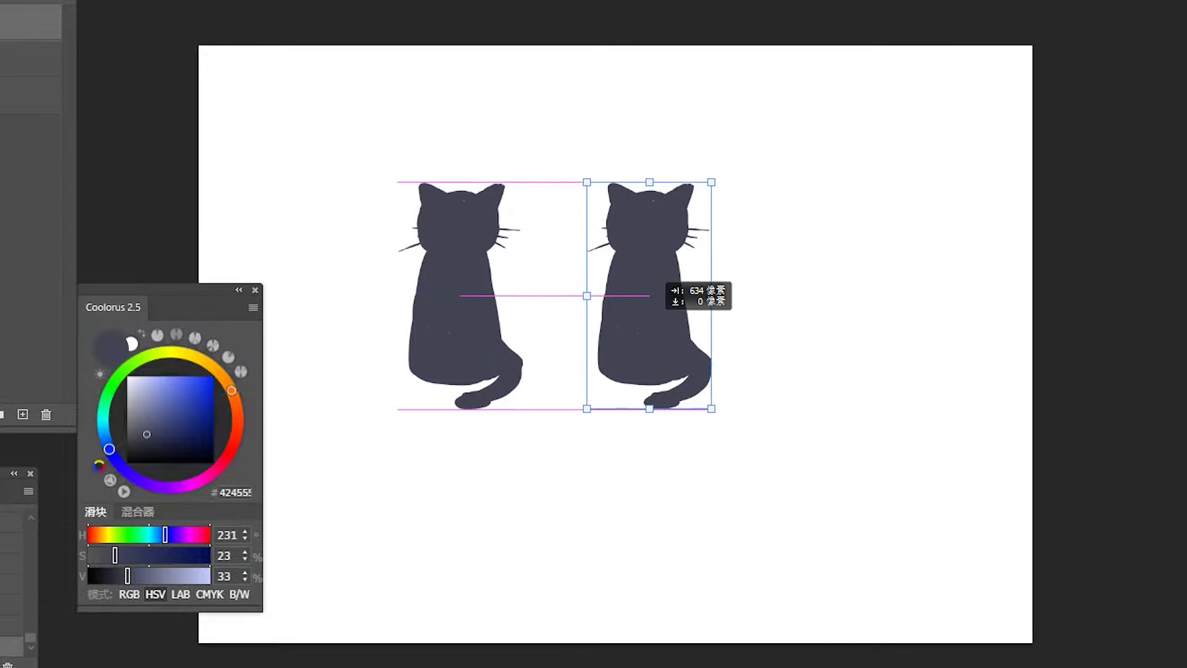
{"action": "key", "text": "b"}
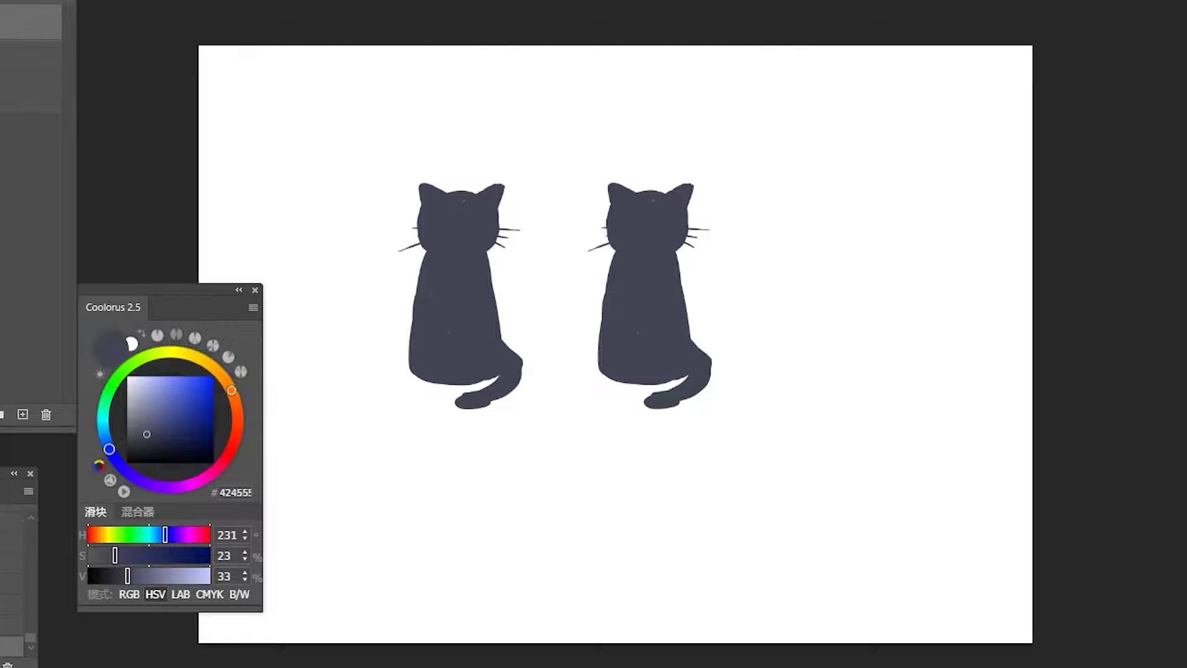
{"action": "mouse_move", "coordinate": [600, 307]}
{"action": "left_mouse_down"}
{"action": "mouse_move", "coordinate": [599, 329]}
{"action": "mouse_move", "coordinate": [581, 340]}
{"action": "mouse_move", "coordinate": [594, 377]}
{"action": "mouse_move", "coordinate": [633, 380]}
{"action": "left_mouse_up"}
{"action": "mouse_move", "coordinate": [693, 319]}
{"action": "left_mouse_down"}
{"action": "mouse_move", "coordinate": [698, 349]}
{"action": "mouse_move", "coordinate": [687, 288]}
{"action": "left_mouse_up"}
{"action": "left_click_drag", "start_coordinate": [603, 296], "coordinate": [588, 325]}
Widen the second cat's head with a folded left ear and extra left whiskers, and thicken its tail.
{"action": "mouse_move", "coordinate": [609, 202]}
{"action": "left_mouse_down"}
{"action": "mouse_move", "coordinate": [601, 248]}
{"action": "mouse_move", "coordinate": [599, 198]}
{"action": "mouse_move", "coordinate": [669, 187]}
{"action": "mouse_move", "coordinate": [634, 183]}
{"action": "mouse_move", "coordinate": [698, 183]}
{"action": "mouse_move", "coordinate": [689, 212]}
{"action": "left_mouse_up"}
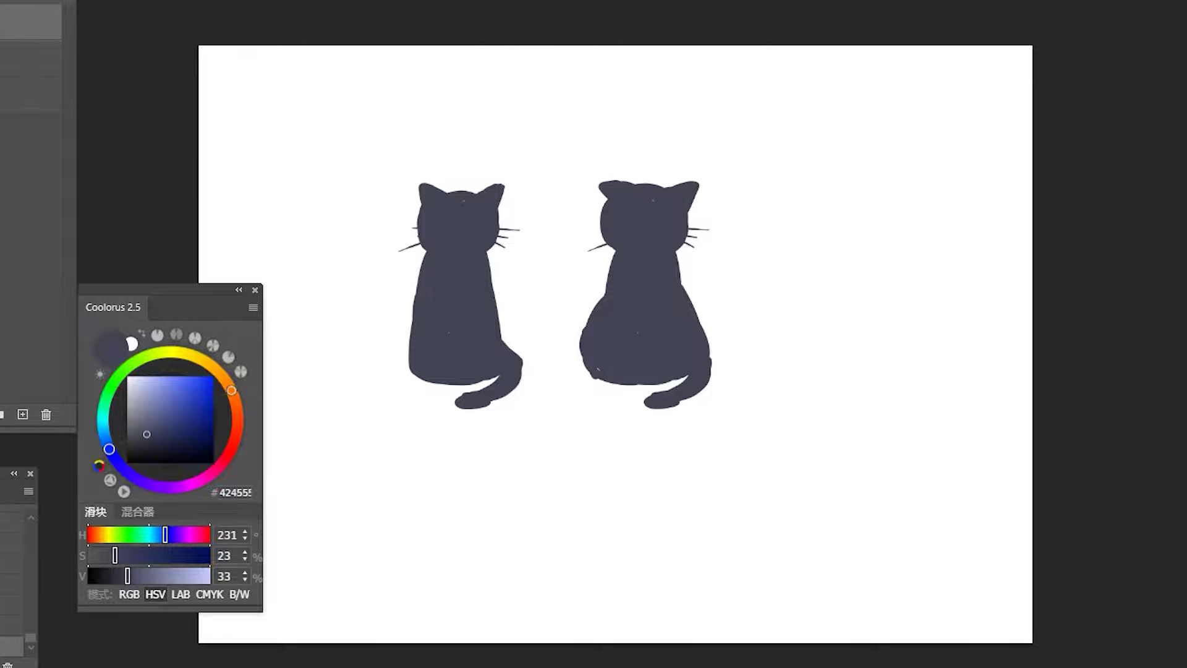
{"action": "mouse_move", "coordinate": [615, 241]}
{"action": "left_mouse_down"}
{"action": "mouse_move", "coordinate": [606, 253]}
{"action": "mouse_move", "coordinate": [588, 228]}
{"action": "left_mouse_up"}
{"action": "mouse_move", "coordinate": [687, 292]}
{"action": "left_mouse_down"}
{"action": "mouse_move", "coordinate": [720, 374]}
{"action": "mouse_move", "coordinate": [674, 405]}
{"action": "left_mouse_up"}
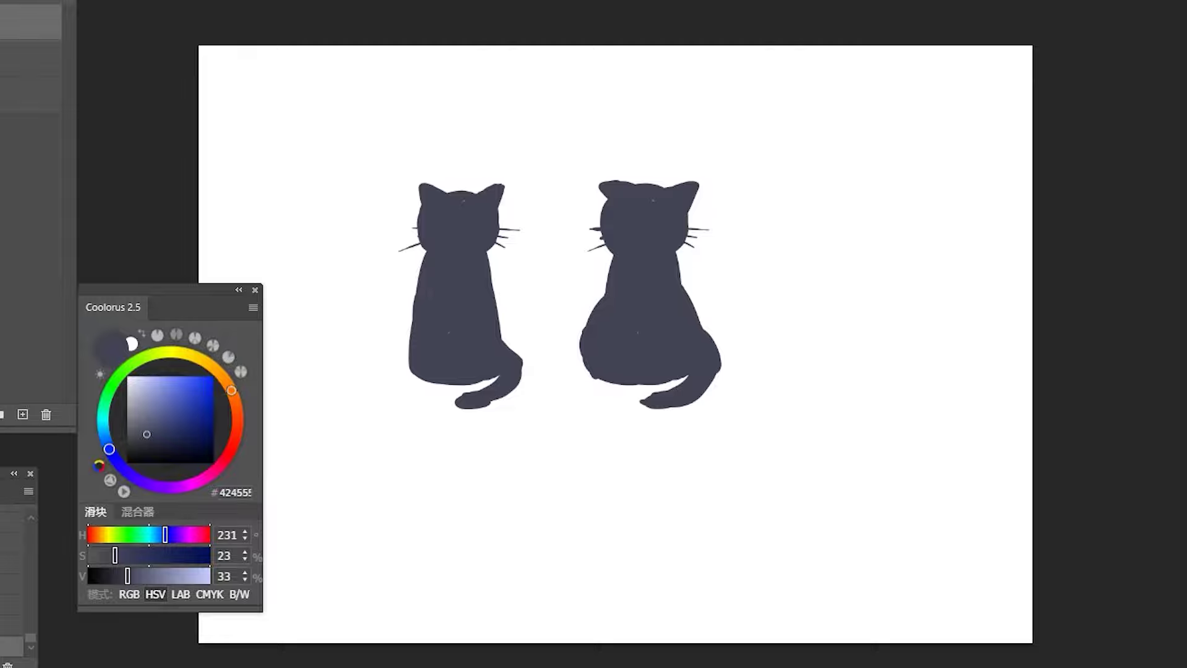
Duplicate the second cat to the right and reshape the copy's ears into tall, curved points with a small tuft.
{"action": "left_click_drag", "start_coordinate": [649, 296], "coordinate": [857, 297]}
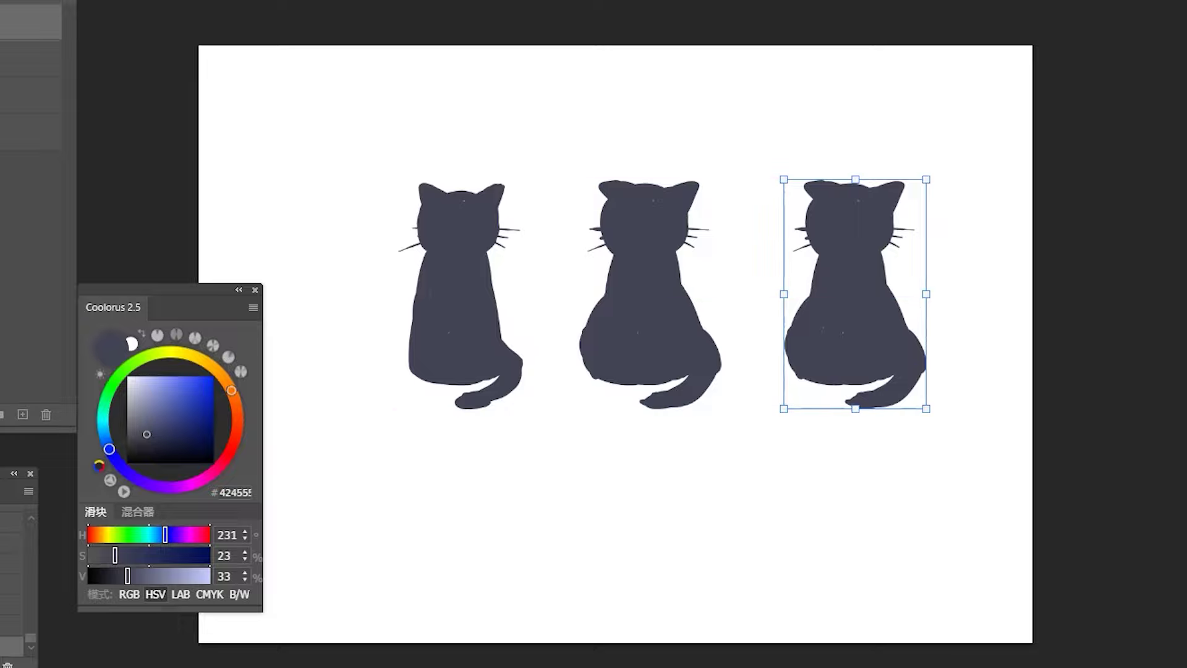
{"action": "key", "text": "Return"}
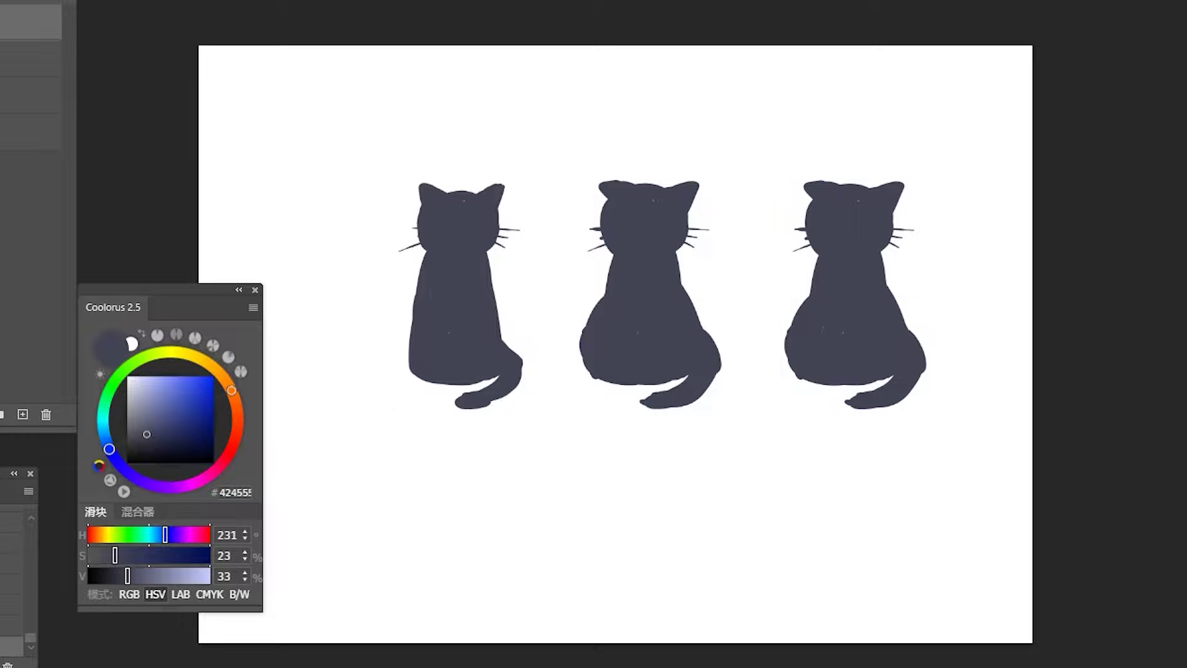
{"action": "left_click_drag", "start_coordinate": [809, 183], "coordinate": [902, 162]}
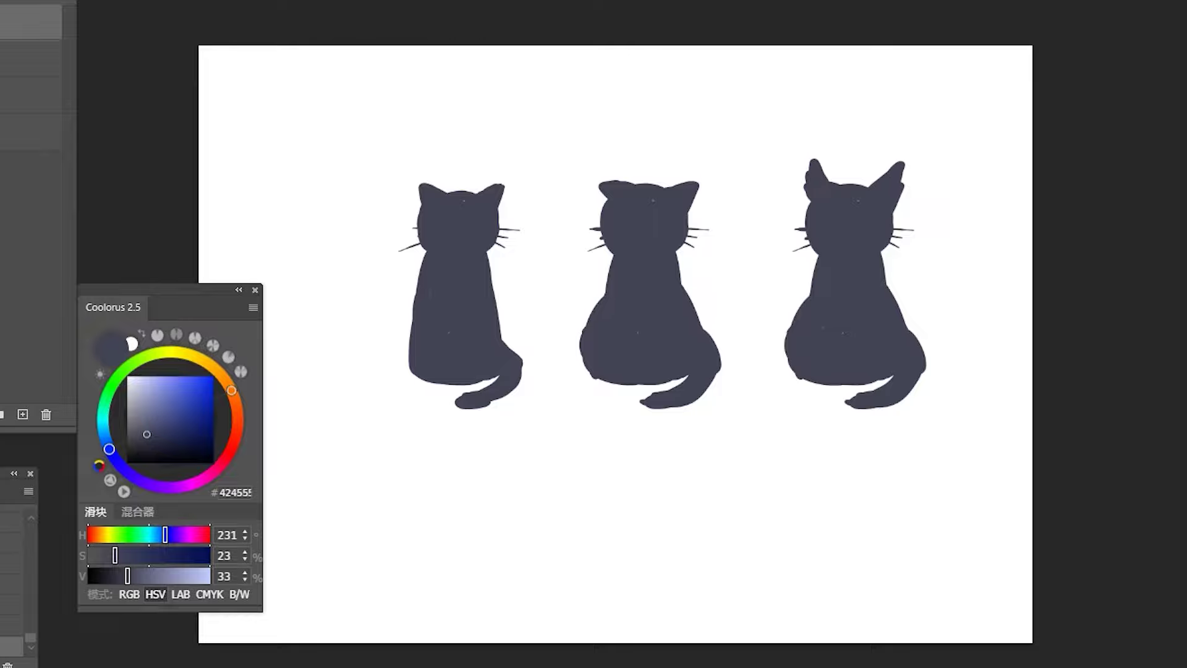
{"action": "mouse_move", "coordinate": [873, 183]}
{"action": "left_mouse_down"}
{"action": "mouse_move", "coordinate": [902, 161]}
{"action": "mouse_move", "coordinate": [894, 213]}
{"action": "left_mouse_up"}
{"action": "left_click_drag", "start_coordinate": [810, 158], "coordinate": [805, 176]}
{"action": "left_click_drag", "start_coordinate": [900, 172], "coordinate": [891, 206]}
{"action": "mouse_move", "coordinate": [828, 183]}
{"action": "left_mouse_down"}
{"action": "mouse_move", "coordinate": [838, 181]}
{"action": "mouse_move", "coordinate": [825, 176]}
{"action": "left_mouse_up"}
{"action": "left_click_drag", "start_coordinate": [898, 164], "coordinate": [873, 185]}
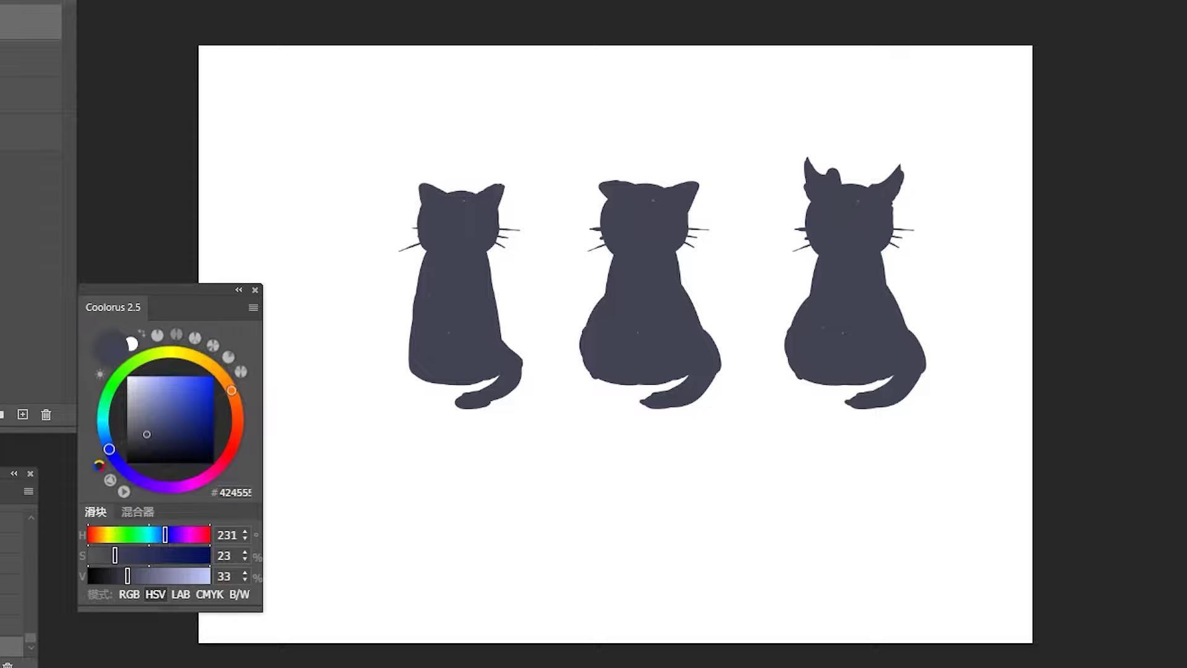
Paint shaggy fur tufts on both sides of the third cat's neck and turn its tail into a bushy one.
{"action": "mouse_move", "coordinate": [816, 252]}
{"action": "left_mouse_down"}
{"action": "mouse_move", "coordinate": [808, 284]}
{"action": "mouse_move", "coordinate": [796, 263]}
{"action": "mouse_move", "coordinate": [801, 279]}
{"action": "left_mouse_up"}
{"action": "left_click_drag", "start_coordinate": [890, 246], "coordinate": [894, 277]}
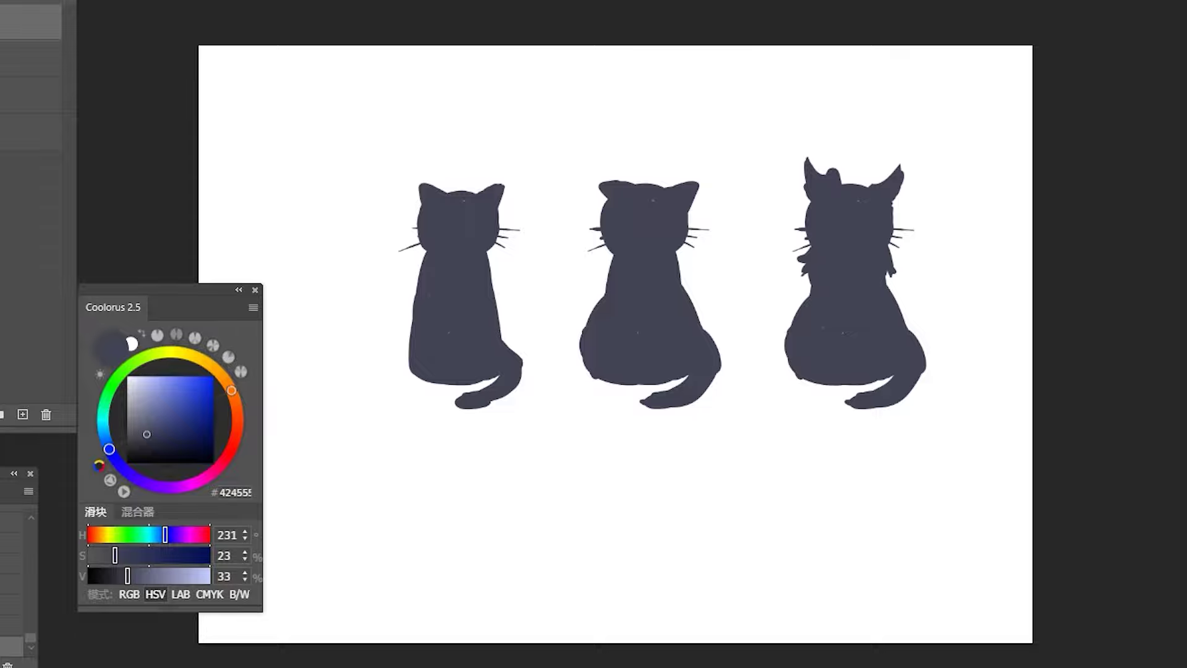
{"action": "left_click_drag", "start_coordinate": [811, 283], "coordinate": [806, 298]}
{"action": "mouse_move", "coordinate": [923, 380]}
{"action": "left_mouse_down"}
{"action": "mouse_move", "coordinate": [915, 391]}
{"action": "mouse_move", "coordinate": [818, 406]}
{"action": "mouse_move", "coordinate": [896, 407]}
{"action": "mouse_move", "coordinate": [923, 374]}
{"action": "mouse_move", "coordinate": [889, 424]}
{"action": "mouse_move", "coordinate": [914, 405]}
{"action": "mouse_move", "coordinate": [862, 426]}
{"action": "mouse_move", "coordinate": [952, 365]}
{"action": "mouse_move", "coordinate": [929, 338]}
{"action": "left_mouse_up"}
{"action": "key", "text": "ctrl+z"}
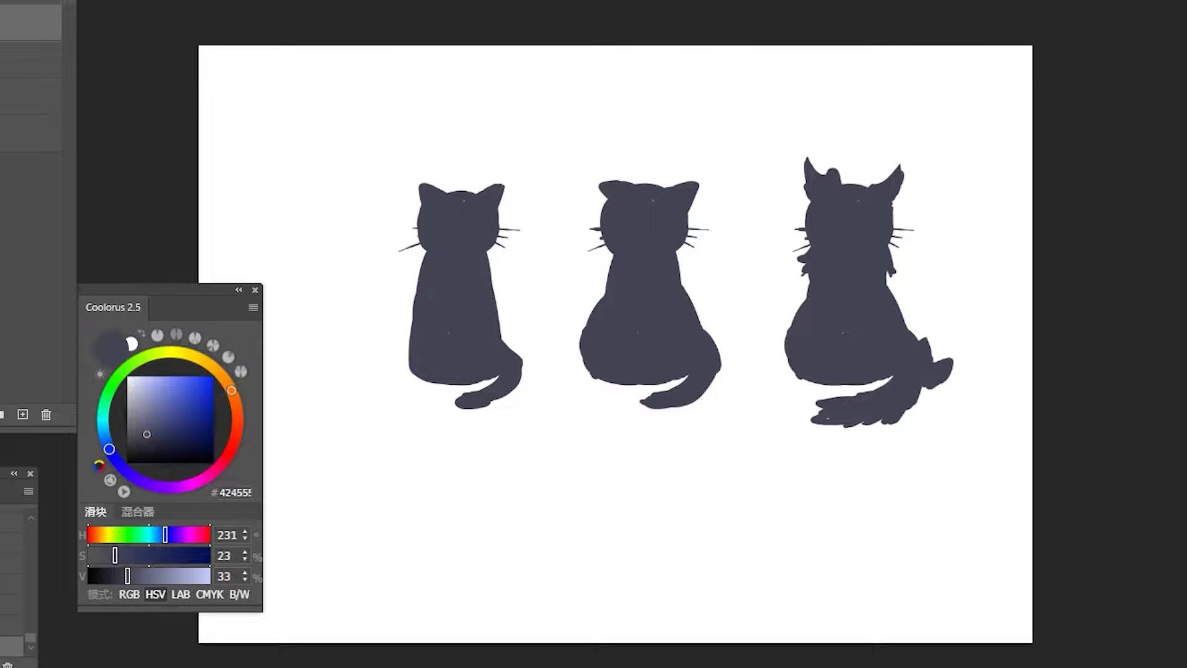
Scale down the three cats together and move them to the upper part of the canvas.
{"action": "key", "text": "ctrl+t"}
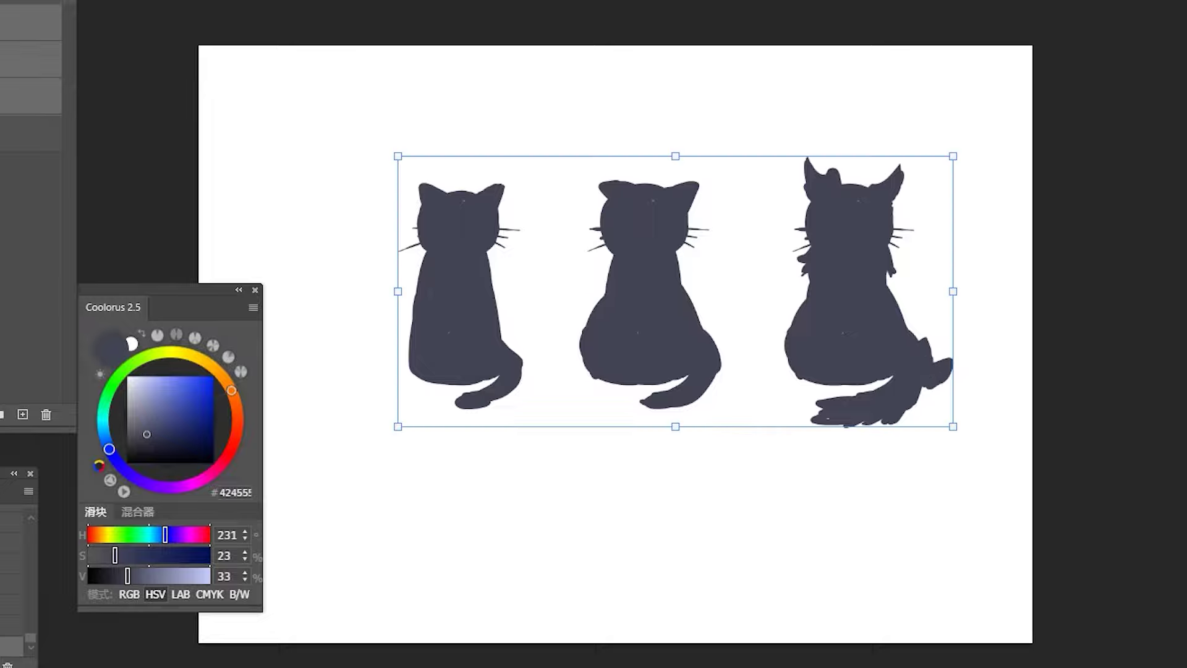
{"action": "left_click_drag", "start_coordinate": [737, 235], "coordinate": [677, 226]}
{"action": "left_click_drag", "start_coordinate": [892, 427], "coordinate": [816, 384]}
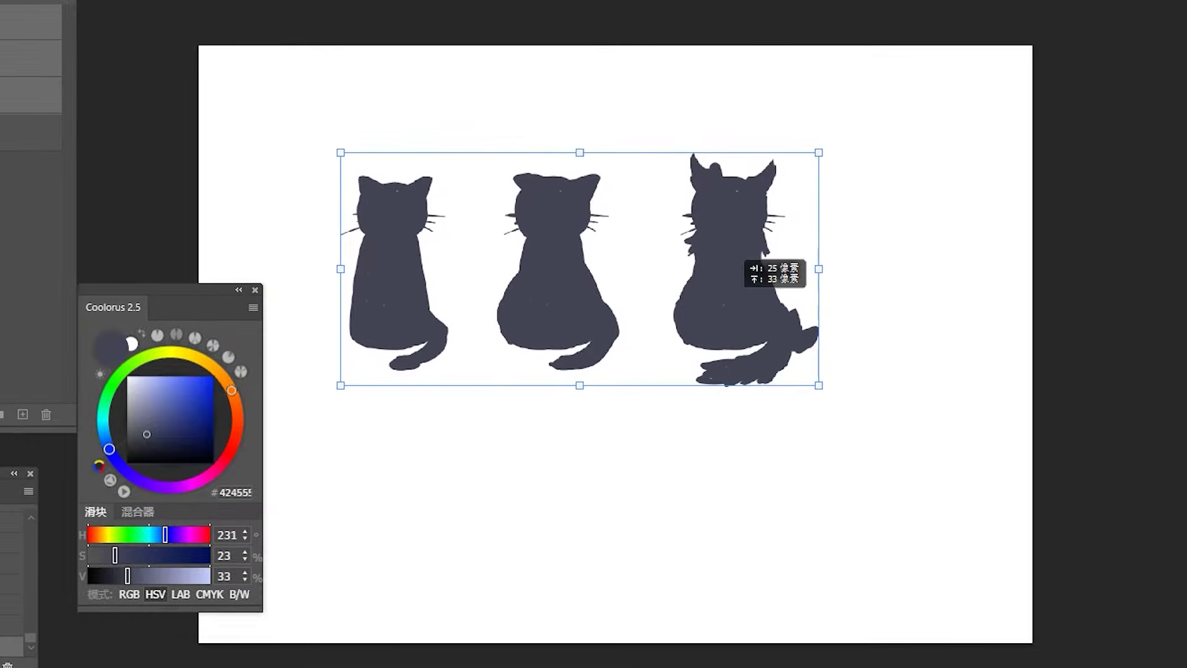
{"action": "left_click_drag", "start_coordinate": [739, 278], "coordinate": [764, 213]}
{"action": "key", "text": "Return"}
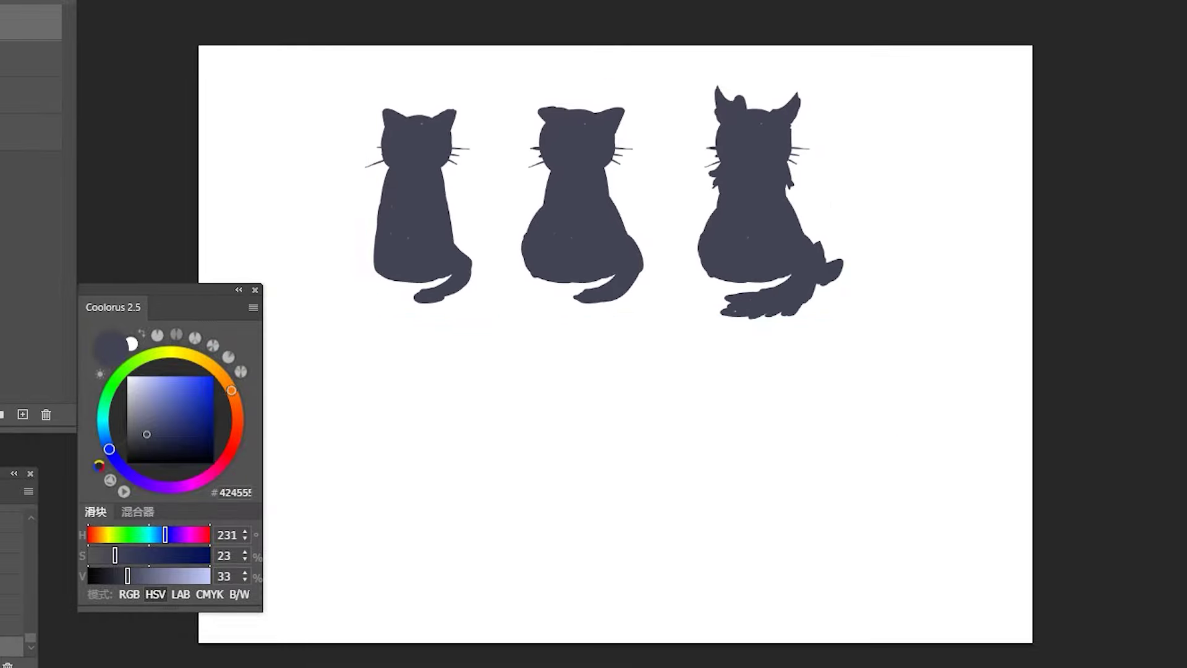
Duplicate the third cat below the first one and repaint the copy's ears as large, full triangles.
{"action": "left_click_drag", "start_coordinate": [739, 173], "coordinate": [404, 432]}
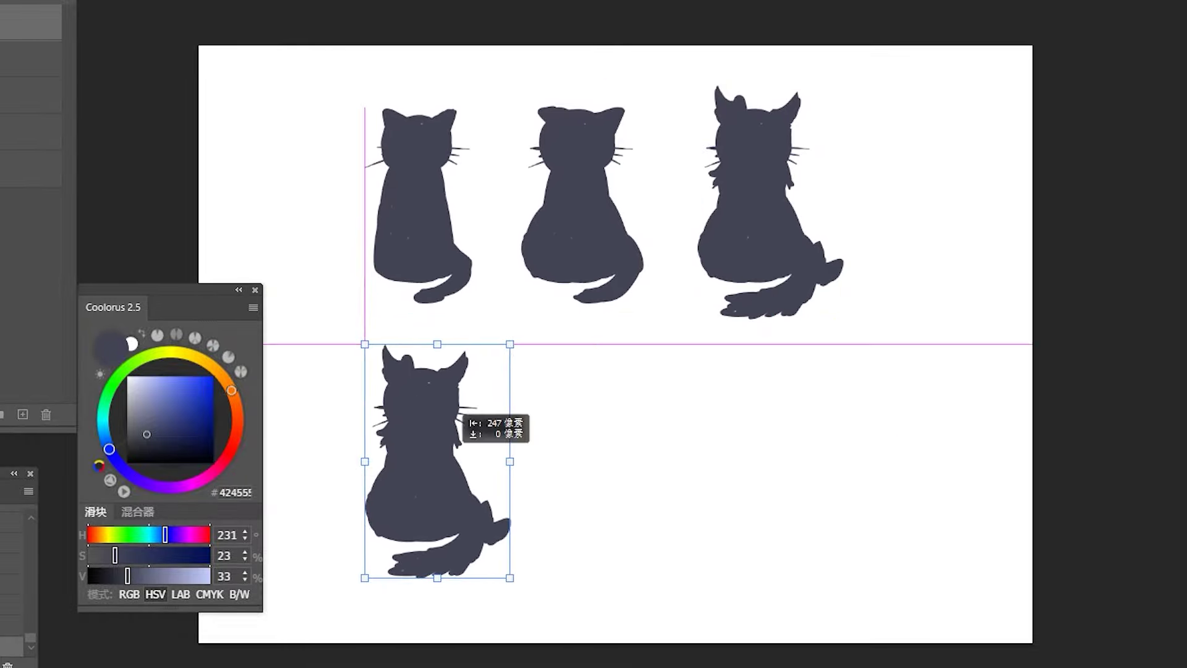
{"action": "key", "text": "Return"}
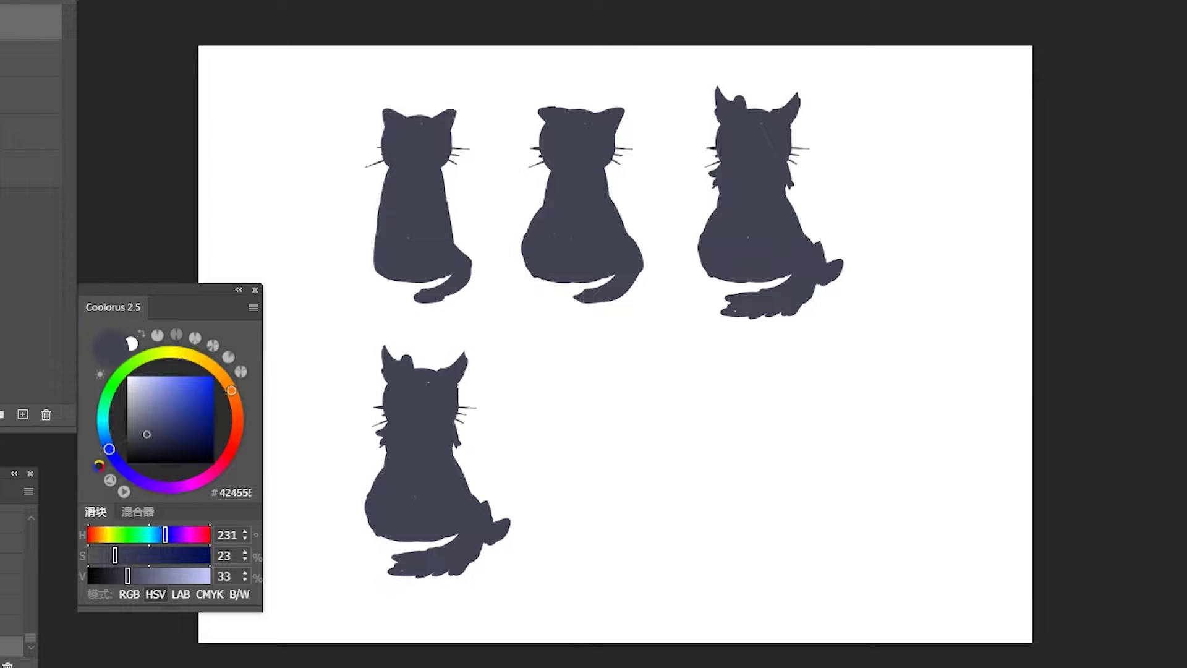
{"action": "mouse_move", "coordinate": [386, 358]}
{"action": "left_mouse_down"}
{"action": "mouse_move", "coordinate": [465, 371]}
{"action": "mouse_move", "coordinate": [463, 347]}
{"action": "mouse_move", "coordinate": [467, 392]}
{"action": "mouse_move", "coordinate": [461, 380]}
{"action": "left_mouse_up"}
{"action": "left_click_drag", "start_coordinate": [385, 393], "coordinate": [411, 364]}
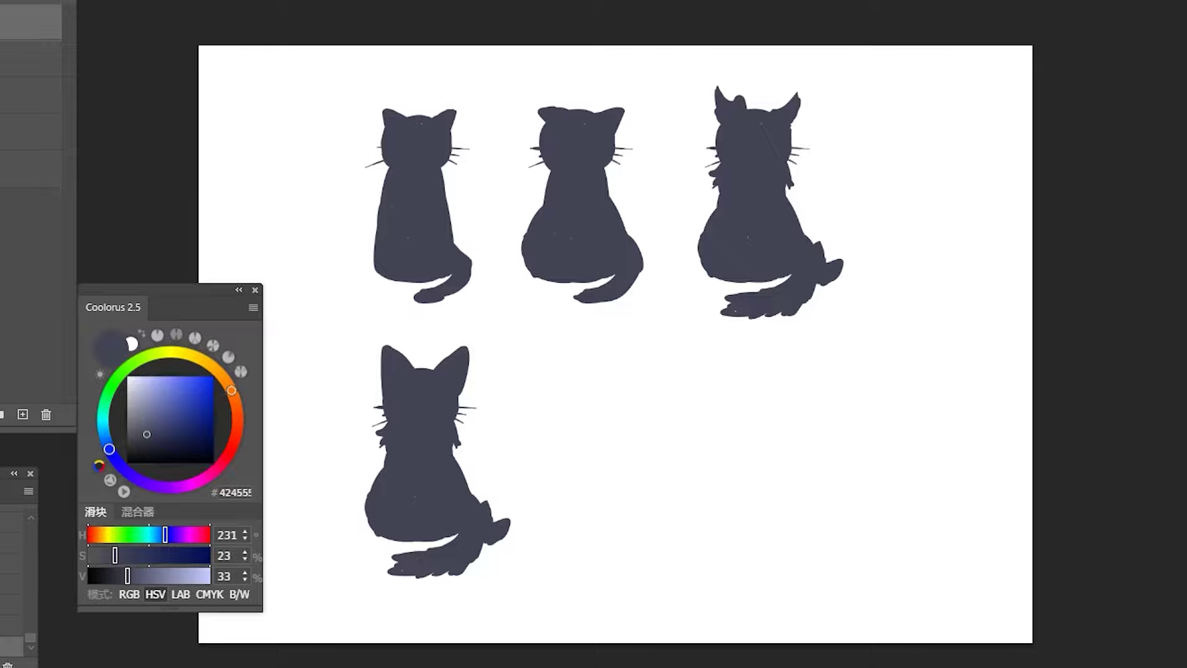
Slim the fourth cat's neck and upper body, replace its bushy tail, and extend the body down to a flared base.
{"action": "left_click_drag", "start_coordinate": [394, 427], "coordinate": [384, 486]}
{"action": "left_click_drag", "start_coordinate": [461, 418], "coordinate": [447, 482]}
{"action": "mouse_move", "coordinate": [396, 433]}
{"action": "left_mouse_down"}
{"action": "mouse_move", "coordinate": [371, 507]}
{"action": "mouse_move", "coordinate": [462, 479]}
{"action": "mouse_move", "coordinate": [491, 557]}
{"action": "mouse_move", "coordinate": [396, 557]}
{"action": "mouse_move", "coordinate": [506, 528]}
{"action": "mouse_move", "coordinate": [393, 441]}
{"action": "mouse_move", "coordinate": [357, 566]}
{"action": "left_mouse_up"}
{"action": "left_click_drag", "start_coordinate": [447, 461], "coordinate": [458, 560]}
{"action": "mouse_move", "coordinate": [414, 541]}
{"action": "left_mouse_down"}
{"action": "mouse_move", "coordinate": [389, 578]}
{"action": "mouse_move", "coordinate": [368, 571]}
{"action": "mouse_move", "coordinate": [408, 550]}
{"action": "left_mouse_up"}
{"action": "mouse_move", "coordinate": [448, 538]}
{"action": "left_mouse_down"}
{"action": "mouse_move", "coordinate": [399, 572]}
{"action": "mouse_move", "coordinate": [463, 510]}
{"action": "mouse_move", "coordinate": [426, 572]}
{"action": "mouse_move", "coordinate": [377, 581]}
{"action": "mouse_move", "coordinate": [433, 594]}
{"action": "left_mouse_up"}
{"action": "left_click_drag", "start_coordinate": [365, 571], "coordinate": [420, 587]}
{"action": "mouse_move", "coordinate": [470, 535]}
{"action": "left_mouse_down"}
{"action": "mouse_move", "coordinate": [485, 544]}
{"action": "mouse_move", "coordinate": [432, 587]}
{"action": "mouse_move", "coordinate": [475, 589]}
{"action": "mouse_move", "coordinate": [454, 591]}
{"action": "left_mouse_up"}
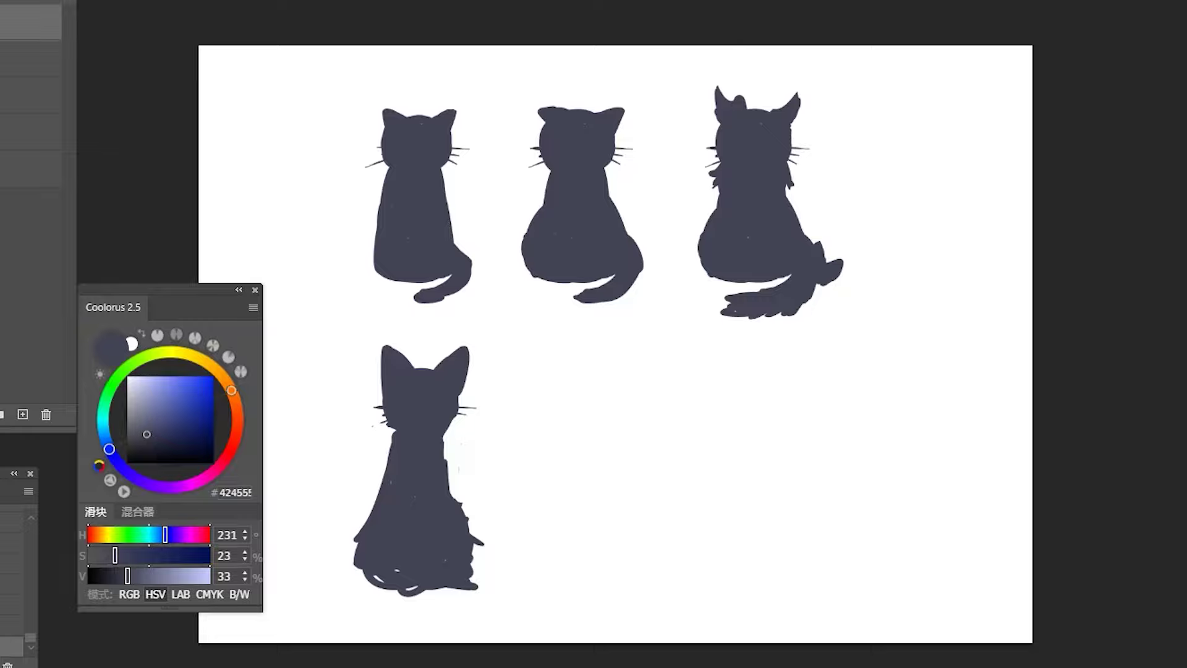
Paint a long thin tail looping out from the fourth cat's right side and passing behind its body to the left.
{"action": "left_click_drag", "start_coordinate": [366, 573], "coordinate": [341, 578]}
{"action": "mouse_move", "coordinate": [474, 541]}
{"action": "left_mouse_down"}
{"action": "mouse_move", "coordinate": [498, 545]}
{"action": "mouse_move", "coordinate": [488, 469]}
{"action": "mouse_move", "coordinate": [525, 500]}
{"action": "left_mouse_up"}
{"action": "mouse_move", "coordinate": [459, 464]}
{"action": "left_mouse_down"}
{"action": "mouse_move", "coordinate": [527, 518]}
{"action": "mouse_move", "coordinate": [510, 493]}
{"action": "mouse_move", "coordinate": [526, 498]}
{"action": "mouse_move", "coordinate": [479, 547]}
{"action": "mouse_move", "coordinate": [504, 536]}
{"action": "mouse_move", "coordinate": [465, 534]}
{"action": "left_mouse_up"}
{"action": "left_click_drag", "start_coordinate": [448, 437], "coordinate": [456, 500]}
{"action": "left_click_drag", "start_coordinate": [473, 561], "coordinate": [476, 572]}
{"action": "mouse_move", "coordinate": [384, 471]}
{"action": "left_mouse_down"}
{"action": "mouse_move", "coordinate": [339, 512]}
{"action": "mouse_move", "coordinate": [382, 480]}
{"action": "left_mouse_up"}
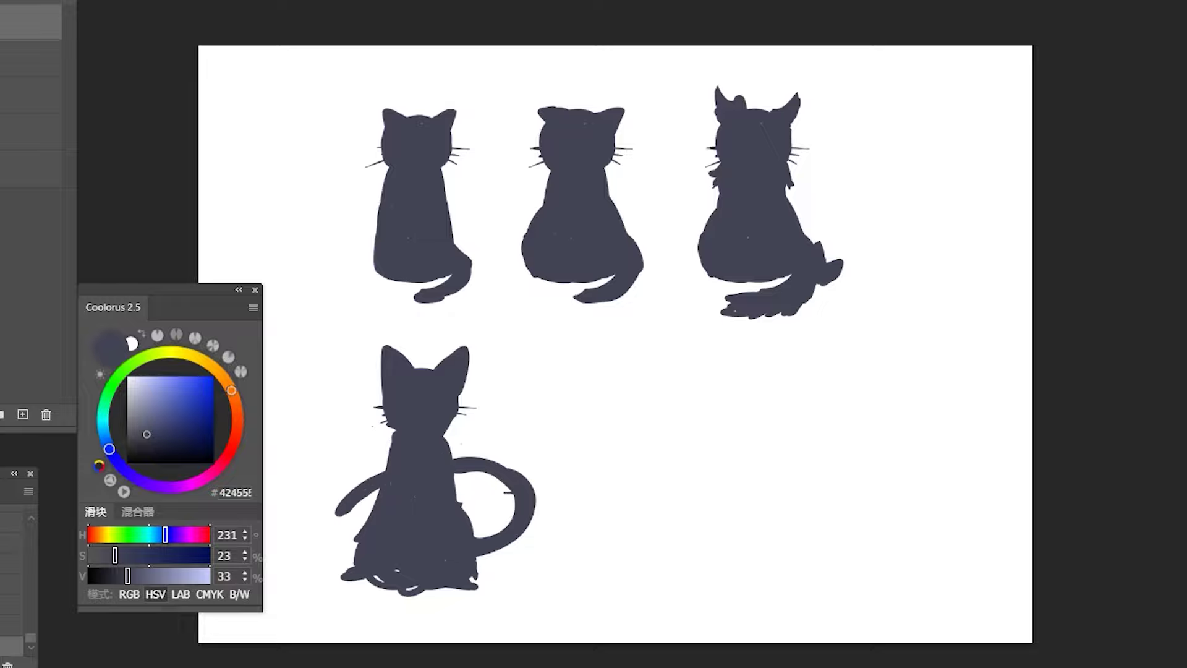
Clean up the fourth cat's base into flat feet spreading slightly on both sides.
{"action": "mouse_move", "coordinate": [373, 581]}
{"action": "left_mouse_down"}
{"action": "mouse_move", "coordinate": [354, 584]}
{"action": "mouse_move", "coordinate": [415, 588]}
{"action": "mouse_move", "coordinate": [346, 583]}
{"action": "left_mouse_up"}
{"action": "left_click_drag", "start_coordinate": [455, 419], "coordinate": [453, 459]}
{"action": "left_click_drag", "start_coordinate": [362, 595], "coordinate": [350, 589]}
{"action": "left_click_drag", "start_coordinate": [470, 582], "coordinate": [481, 583]}
{"action": "mouse_move", "coordinate": [344, 564]}
{"action": "left_mouse_down"}
{"action": "mouse_move", "coordinate": [433, 594]}
{"action": "mouse_move", "coordinate": [478, 589]}
{"action": "mouse_move", "coordinate": [361, 575]}
{"action": "left_mouse_up"}
{"action": "left_click_drag", "start_coordinate": [465, 581], "coordinate": [479, 574]}
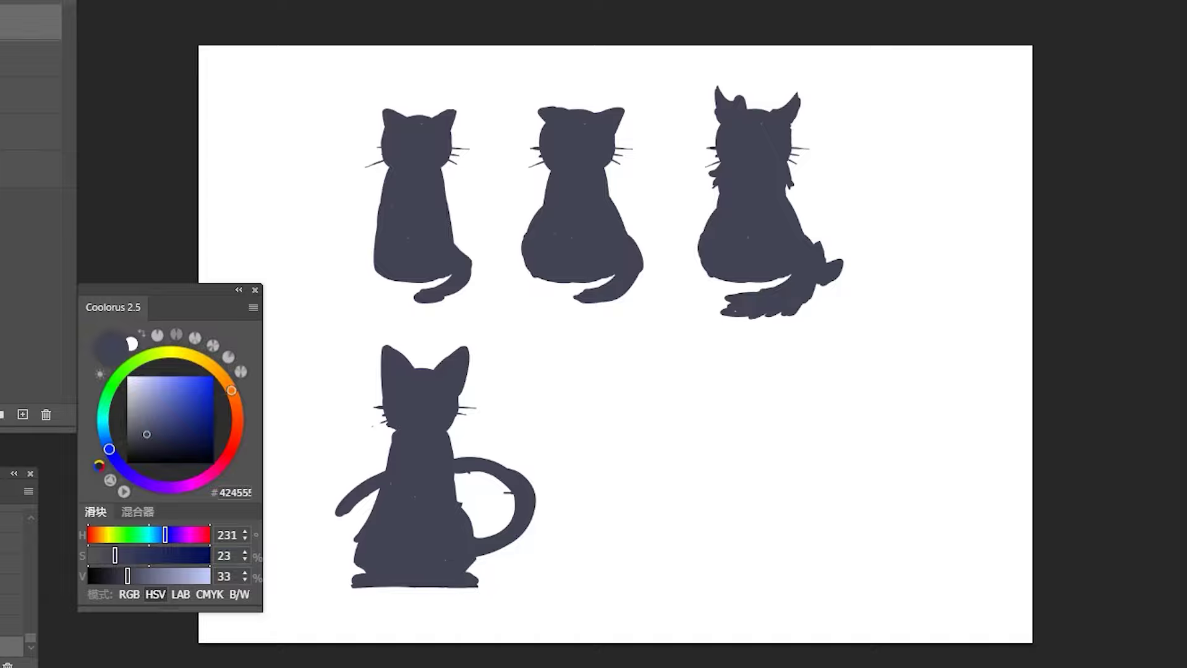
Duplicate the fourth cat to the right and add a ball-tipped antenna on the head and a bow on the tail.
{"action": "key", "text": "v"}
{"action": "left_click_drag", "start_coordinate": [416, 422], "coordinate": [643, 422]}
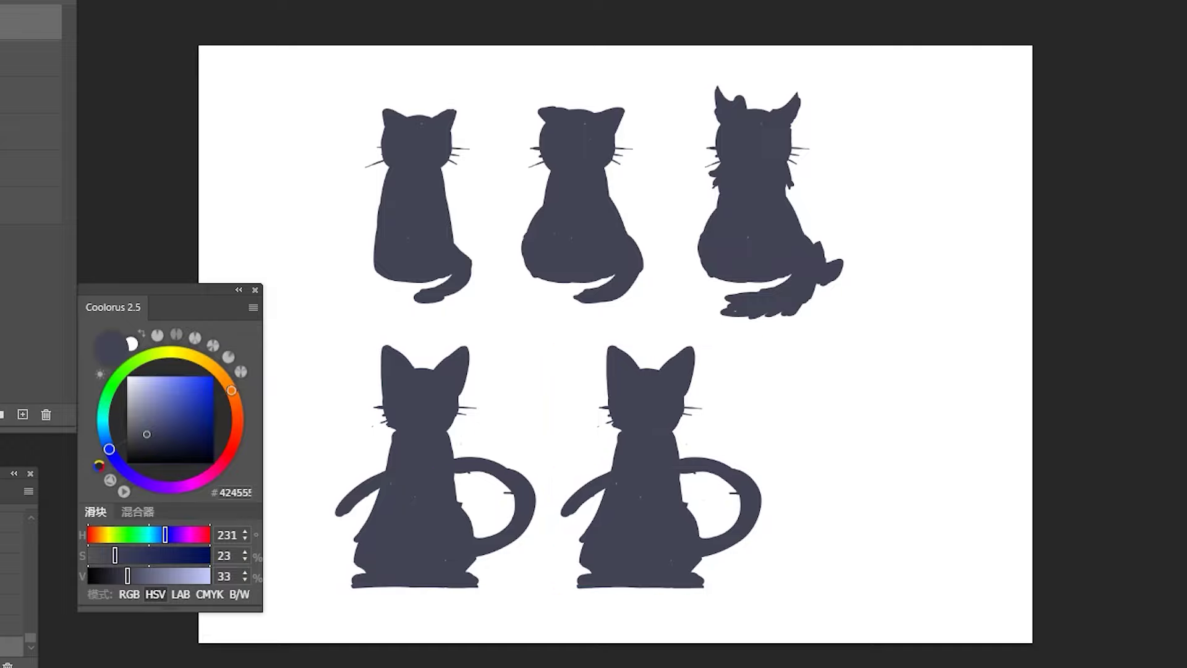
{"action": "mouse_move", "coordinate": [649, 369]}
{"action": "left_mouse_down"}
{"action": "mouse_move", "coordinate": [659, 323]}
{"action": "mouse_move", "coordinate": [663, 337]}
{"action": "mouse_move", "coordinate": [657, 324]}
{"action": "mouse_move", "coordinate": [648, 343]}
{"action": "left_mouse_up"}
{"action": "mouse_move", "coordinate": [578, 464]}
{"action": "left_mouse_down"}
{"action": "mouse_move", "coordinate": [593, 480]}
{"action": "mouse_move", "coordinate": [574, 486]}
{"action": "mouse_move", "coordinate": [590, 483]}
{"action": "mouse_move", "coordinate": [601, 510]}
{"action": "left_mouse_up"}
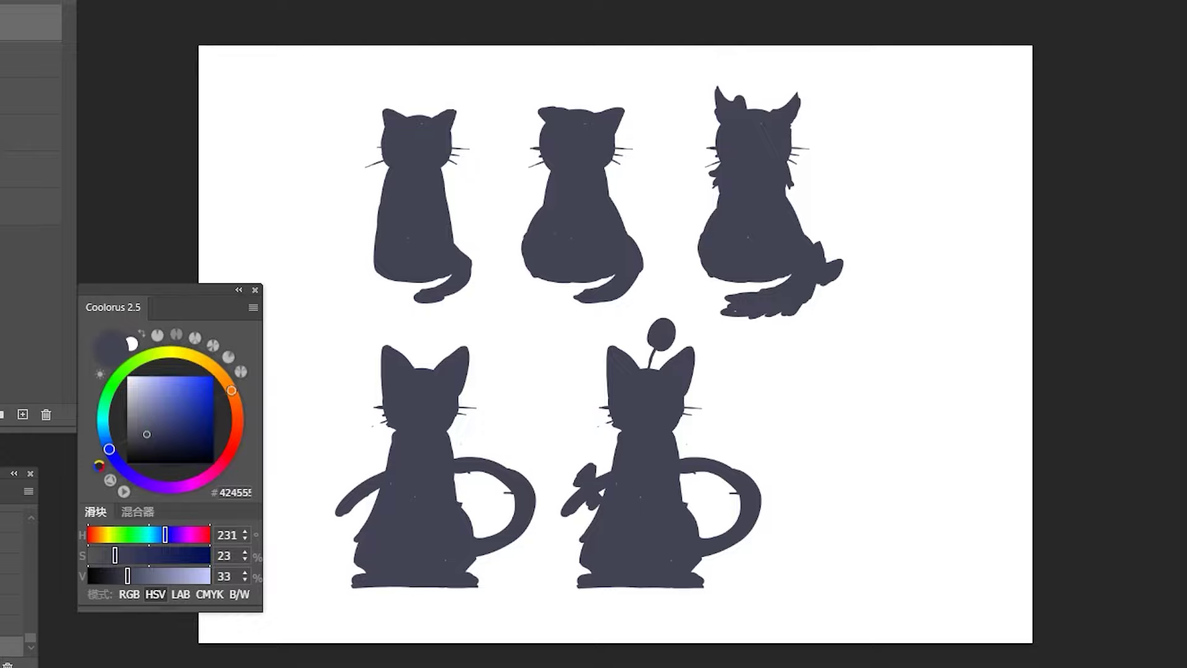
Paint a pair of filled bat wings spreading from the fifth cat's neck.
{"action": "mouse_move", "coordinate": [612, 424]}
{"action": "left_mouse_down"}
{"action": "mouse_move", "coordinate": [568, 437]}
{"action": "mouse_move", "coordinate": [615, 448]}
{"action": "left_mouse_up"}
{"action": "mouse_move", "coordinate": [678, 425]}
{"action": "left_mouse_down"}
{"action": "mouse_move", "coordinate": [715, 410]}
{"action": "mouse_move", "coordinate": [680, 447]}
{"action": "mouse_move", "coordinate": [705, 411]}
{"action": "mouse_move", "coordinate": [719, 427]}
{"action": "left_mouse_up"}
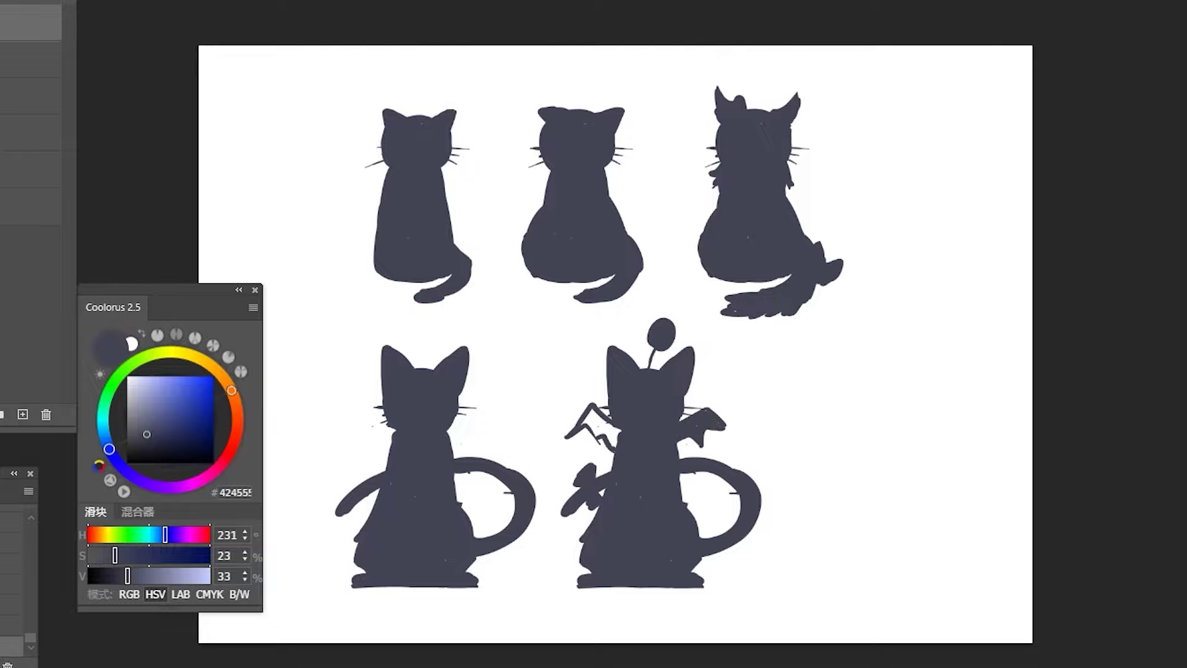
{"action": "mouse_move", "coordinate": [582, 410]}
{"action": "left_mouse_down"}
{"action": "mouse_move", "coordinate": [619, 444]}
{"action": "mouse_move", "coordinate": [615, 457]}
{"action": "mouse_move", "coordinate": [589, 435]}
{"action": "mouse_move", "coordinate": [592, 448]}
{"action": "left_mouse_up"}
{"action": "mouse_move", "coordinate": [679, 437]}
{"action": "left_mouse_down"}
{"action": "mouse_move", "coordinate": [704, 448]}
{"action": "mouse_move", "coordinate": [740, 427]}
{"action": "left_mouse_up"}
{"action": "left_click_drag", "start_coordinate": [587, 405], "coordinate": [553, 432]}
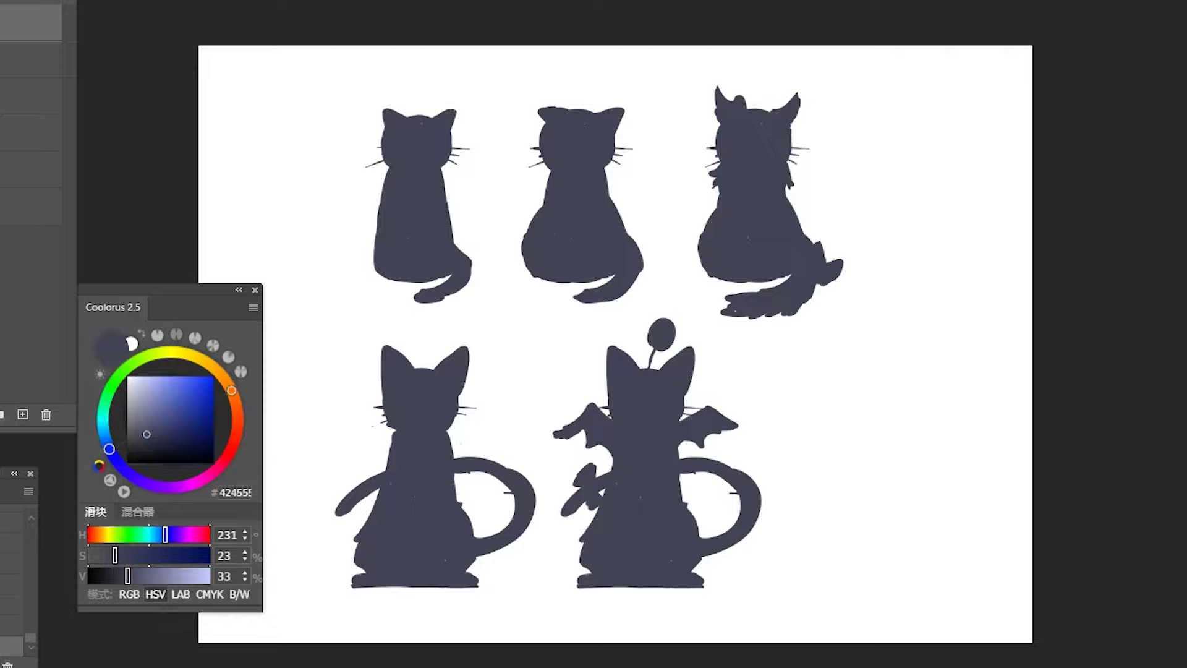
Duplicate the fifth cat to the right and reshape the copy's antenna ball into a diamond.
{"action": "left_click_drag", "start_coordinate": [612, 470], "coordinate": [842, 470]}
{"action": "key", "text": "Return"}
{"action": "key", "text": "e"}
{"action": "mouse_move", "coordinate": [879, 344]}
{"action": "left_mouse_down"}
{"action": "mouse_move", "coordinate": [903, 320]}
{"action": "mouse_move", "coordinate": [903, 349]}
{"action": "mouse_move", "coordinate": [883, 346]}
{"action": "mouse_move", "coordinate": [897, 313]}
{"action": "mouse_move", "coordinate": [908, 335]}
{"action": "mouse_move", "coordinate": [886, 346]}
{"action": "mouse_move", "coordinate": [900, 339]}
{"action": "left_mouse_up"}
{"action": "key", "text": "b"}
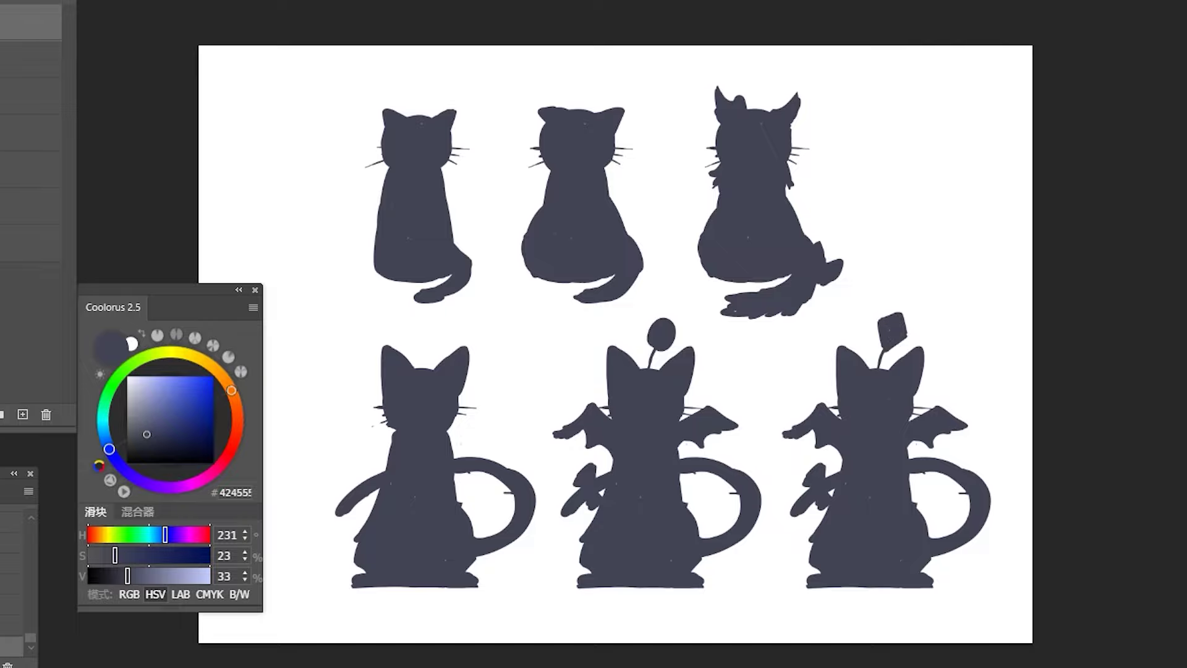
Erase the sixth cat's bat wings and repaint them as short, rounded fluffy wings.
{"action": "key", "text": "e"}
{"action": "mouse_move", "coordinate": [786, 427]}
{"action": "left_mouse_down"}
{"action": "mouse_move", "coordinate": [816, 413]}
{"action": "mouse_move", "coordinate": [838, 446]}
{"action": "mouse_move", "coordinate": [811, 455]}
{"action": "mouse_move", "coordinate": [829, 426]}
{"action": "mouse_move", "coordinate": [833, 459]}
{"action": "left_mouse_up"}
{"action": "key", "text": "b"}
{"action": "key", "text": "e"}
{"action": "mouse_move", "coordinate": [909, 442]}
{"action": "left_mouse_down"}
{"action": "mouse_move", "coordinate": [927, 420]}
{"action": "mouse_move", "coordinate": [963, 427]}
{"action": "mouse_move", "coordinate": [912, 438]}
{"action": "mouse_move", "coordinate": [930, 432]}
{"action": "mouse_move", "coordinate": [914, 453]}
{"action": "mouse_move", "coordinate": [937, 421]}
{"action": "mouse_move", "coordinate": [939, 444]}
{"action": "mouse_move", "coordinate": [920, 446]}
{"action": "left_mouse_up"}
{"action": "key", "text": "b"}
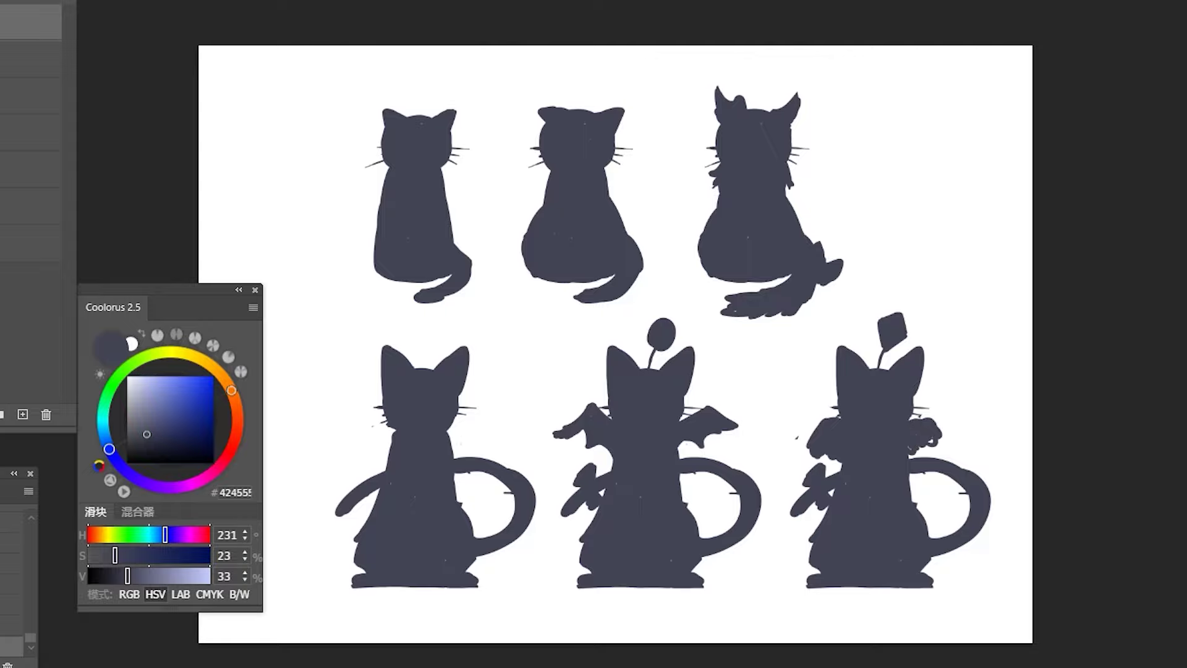
{"action": "left_click_drag", "start_coordinate": [841, 416], "coordinate": [806, 442]}
Replace the bow on the sixth cat's tail with a round, ringed ornament at the tip, and make the tail loop more angular.
{"action": "key", "text": "e"}
{"action": "mouse_move", "coordinate": [807, 445]}
{"action": "left_mouse_down"}
{"action": "mouse_move", "coordinate": [831, 461]}
{"action": "mouse_move", "coordinate": [825, 468]}
{"action": "left_mouse_up"}
{"action": "key", "text": "ctrl+z"}
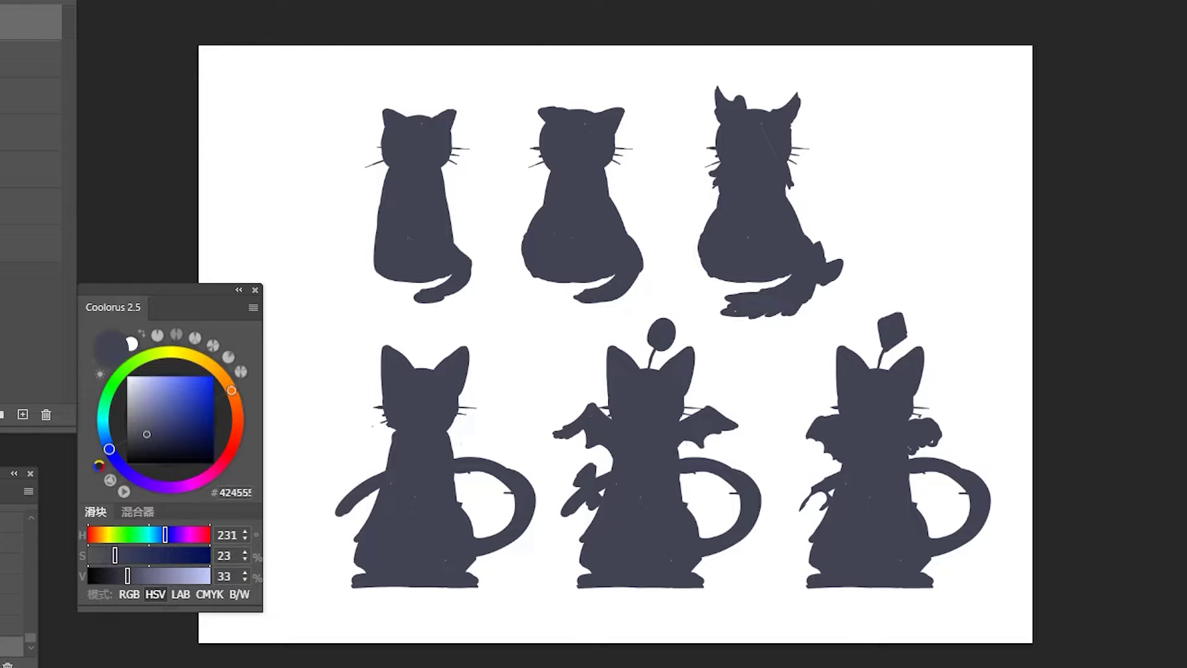
{"action": "mouse_move", "coordinate": [822, 488]}
{"action": "left_mouse_down"}
{"action": "mouse_move", "coordinate": [799, 477]}
{"action": "mouse_move", "coordinate": [780, 518]}
{"action": "mouse_move", "coordinate": [823, 495]}
{"action": "mouse_move", "coordinate": [780, 512]}
{"action": "left_mouse_up"}
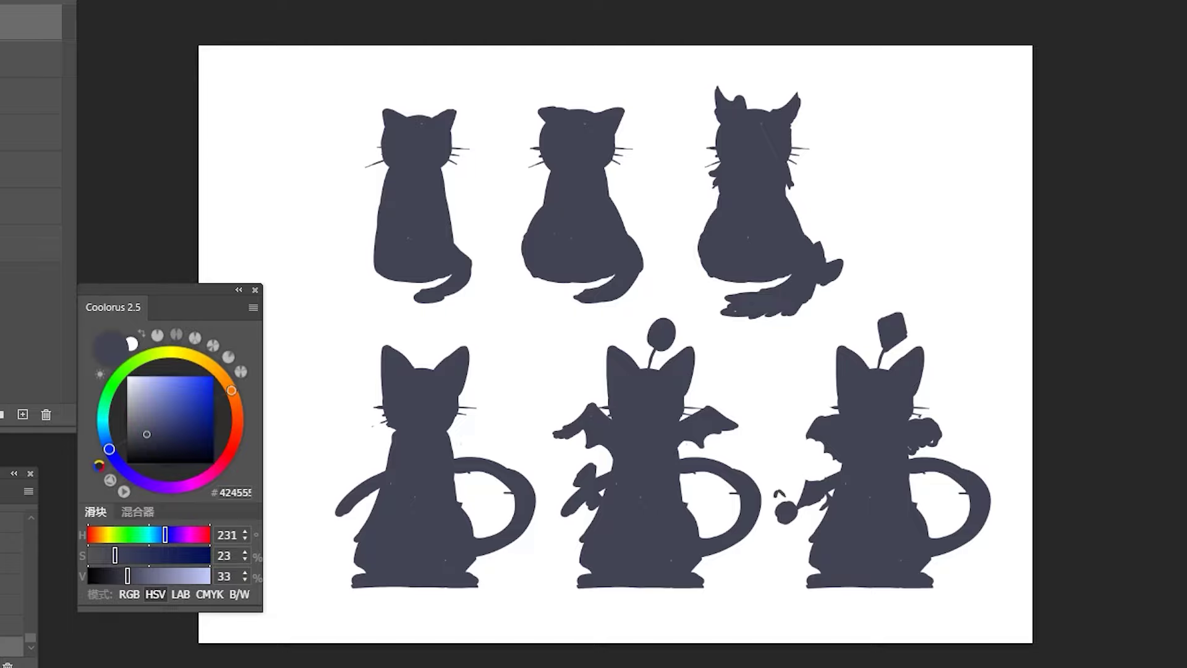
{"action": "left_click_drag", "start_coordinate": [797, 515], "coordinate": [795, 535]}
{"action": "left_click_drag", "start_coordinate": [798, 530], "coordinate": [786, 541]}
{"action": "mouse_move", "coordinate": [950, 464]}
{"action": "left_mouse_down"}
{"action": "mouse_move", "coordinate": [974, 469]}
{"action": "mouse_move", "coordinate": [988, 516]}
{"action": "left_mouse_up"}
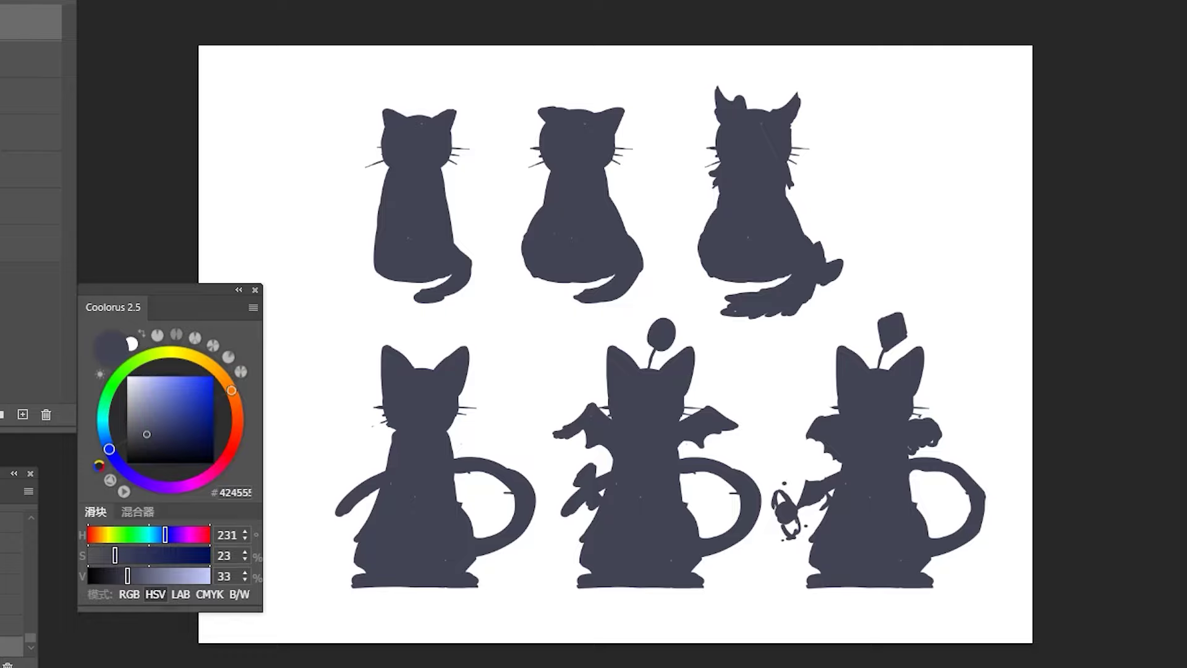
Scale down the three lower cats together and shift the row toward the left side of the canvas.
{"action": "left_click_drag", "start_coordinate": [776, 389], "coordinate": [674, 380]}
{"action": "left_click_drag", "start_coordinate": [878, 578], "coordinate": [804, 563]}
{"action": "left_click_drag", "start_coordinate": [655, 433], "coordinate": [693, 457]}
{"action": "key", "text": "Return"}
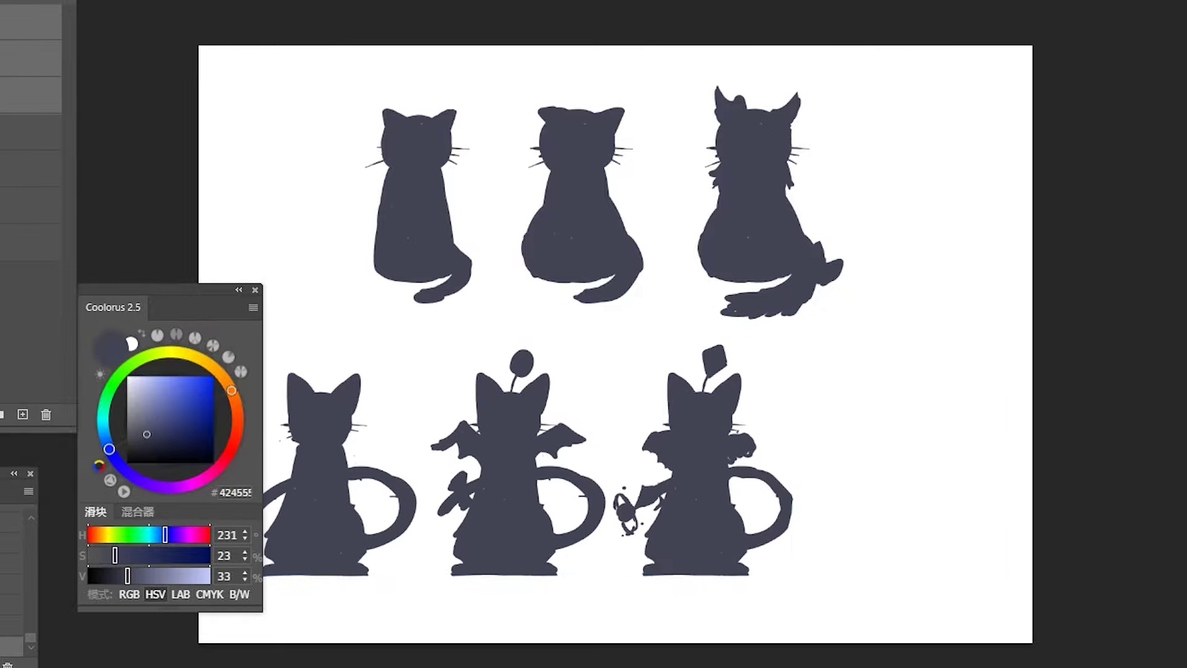
Duplicate the sixth cat to the right as a fourth cat in the lower row.
{"action": "left_click_drag", "start_coordinate": [707, 413], "coordinate": [927, 413]}
{"action": "key", "text": "Return"}
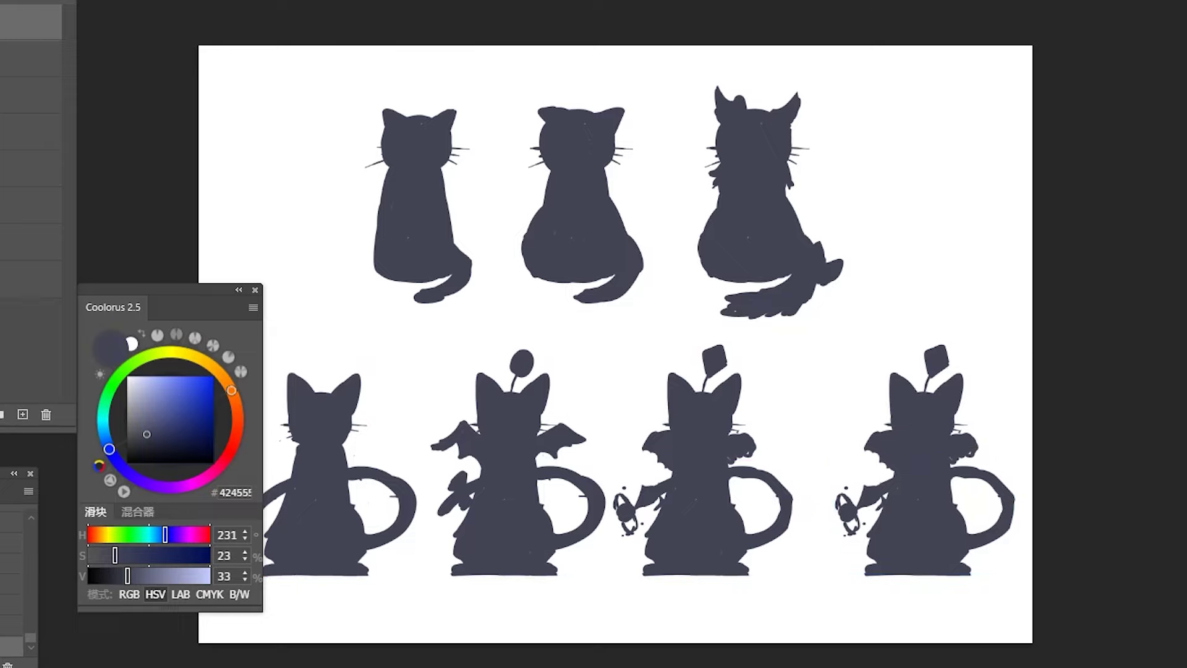
Enlarge the head of the seventh cat, together with its ears and stalked ornament.
{"action": "mouse_move", "coordinate": [893, 359]}
{"action": "left_mouse_down"}
{"action": "mouse_move", "coordinate": [879, 411]}
{"action": "mouse_move", "coordinate": [944, 448]}
{"action": "mouse_move", "coordinate": [903, 312]}
{"action": "mouse_move", "coordinate": [890, 334]}
{"action": "mouse_move", "coordinate": [818, 223]}
{"action": "mouse_move", "coordinate": [989, 365]}
{"action": "mouse_move", "coordinate": [958, 364]}
{"action": "left_mouse_up"}
{"action": "key", "text": "ctrl+t"}
{"action": "key", "text": "Return"}
Erase the seventh cat's wings and tail loop, and reshape its body with a narrow waist and angular haunches.
{"action": "left_click_drag", "start_coordinate": [890, 439], "coordinate": [873, 467]}
{"action": "mouse_move", "coordinate": [974, 432]}
{"action": "left_mouse_down"}
{"action": "mouse_move", "coordinate": [947, 461]}
{"action": "mouse_move", "coordinate": [843, 513]}
{"action": "mouse_move", "coordinate": [877, 488]}
{"action": "left_mouse_up"}
{"action": "mouse_move", "coordinate": [952, 467]}
{"action": "left_mouse_down"}
{"action": "mouse_move", "coordinate": [992, 535]}
{"action": "mouse_move", "coordinate": [1005, 482]}
{"action": "mouse_move", "coordinate": [1009, 516]}
{"action": "left_mouse_up"}
{"action": "left_click_drag", "start_coordinate": [884, 458], "coordinate": [884, 498]}
{"action": "mouse_move", "coordinate": [951, 467]}
{"action": "left_mouse_down"}
{"action": "mouse_move", "coordinate": [952, 533]}
{"action": "mouse_move", "coordinate": [952, 504]}
{"action": "left_mouse_up"}
{"action": "left_click_drag", "start_coordinate": [884, 473], "coordinate": [871, 555]}
{"action": "mouse_move", "coordinate": [883, 515]}
{"action": "left_mouse_down"}
{"action": "mouse_move", "coordinate": [847, 556]}
{"action": "mouse_move", "coordinate": [891, 538]}
{"action": "left_mouse_up"}
{"action": "mouse_move", "coordinate": [945, 504]}
{"action": "left_mouse_down"}
{"action": "mouse_move", "coordinate": [986, 541]}
{"action": "mouse_move", "coordinate": [986, 563]}
{"action": "mouse_move", "coordinate": [971, 535]}
{"action": "mouse_move", "coordinate": [980, 559]}
{"action": "left_mouse_up"}
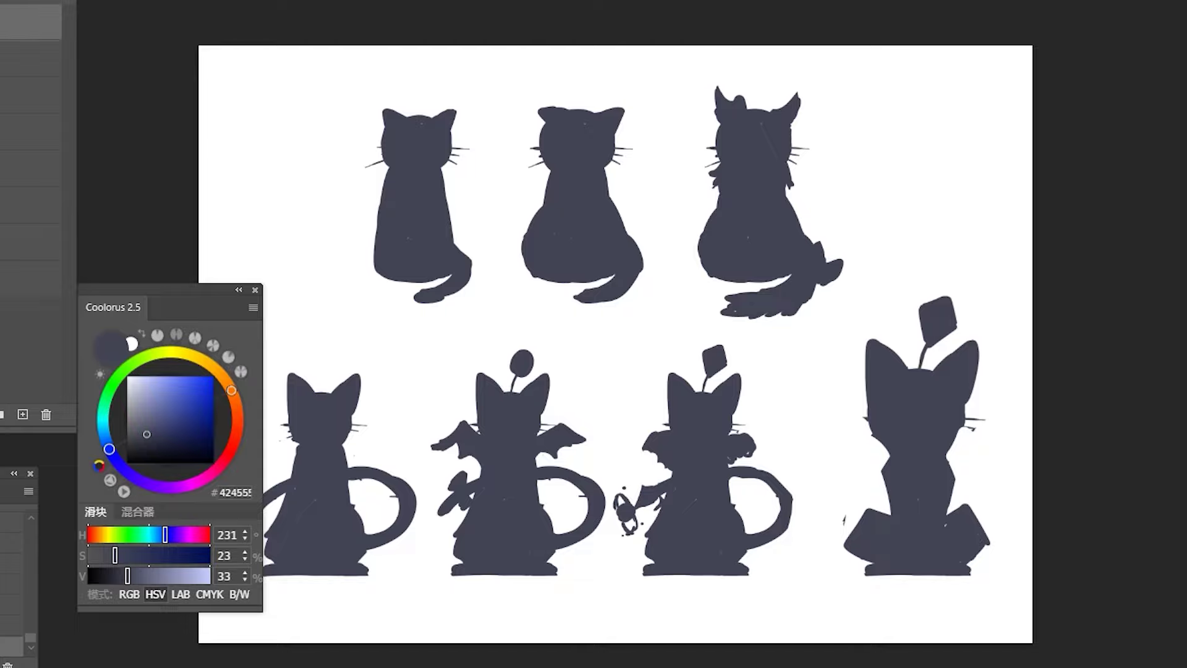
Paint two upright curved tails flanking the seventh cat's body and scatter small dots around its head ornament.
{"action": "mouse_move", "coordinate": [856, 522]}
{"action": "left_mouse_down"}
{"action": "mouse_move", "coordinate": [832, 439]}
{"action": "mouse_move", "coordinate": [844, 408]}
{"action": "mouse_move", "coordinate": [835, 482]}
{"action": "left_mouse_up"}
{"action": "left_click_drag", "start_coordinate": [825, 439], "coordinate": [850, 522]}
{"action": "left_click_drag", "start_coordinate": [841, 473], "coordinate": [861, 516]}
{"action": "mouse_move", "coordinate": [980, 522]}
{"action": "left_mouse_down"}
{"action": "mouse_move", "coordinate": [992, 402]}
{"action": "mouse_move", "coordinate": [992, 513]}
{"action": "left_mouse_up"}
{"action": "left_click_drag", "start_coordinate": [1007, 452], "coordinate": [983, 528]}
{"action": "left_click_drag", "start_coordinate": [986, 402], "coordinate": [996, 436]}
{"action": "left_click_drag", "start_coordinate": [1014, 482], "coordinate": [1009, 512]}
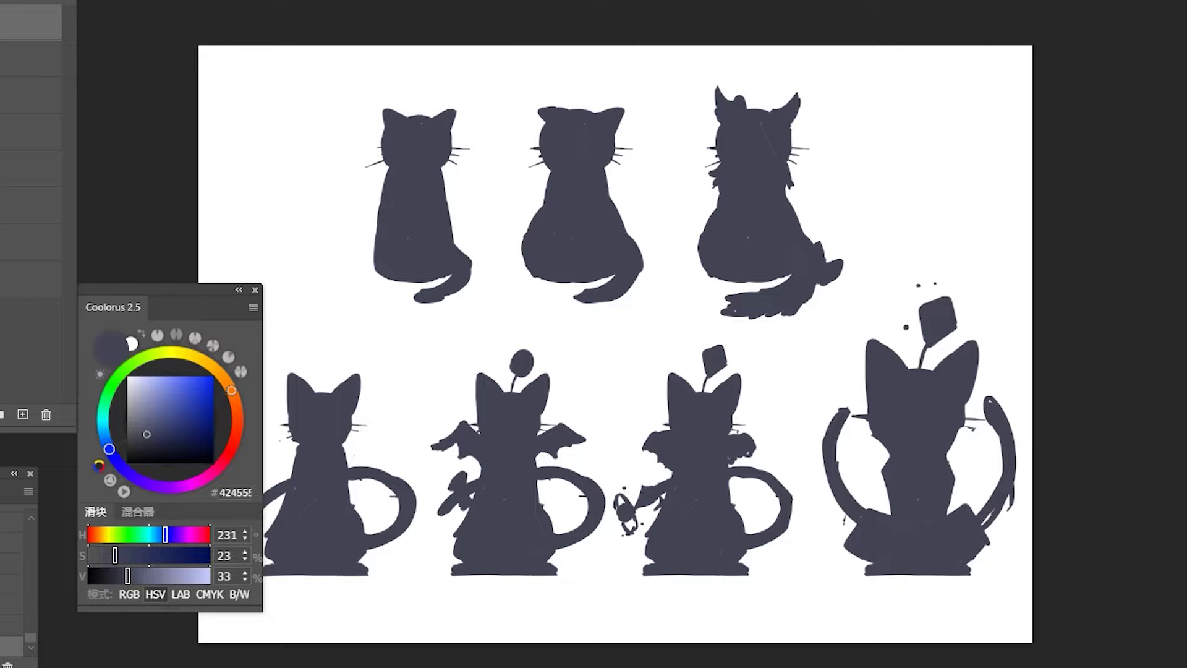
{"action": "left_click_drag", "start_coordinate": [921, 312], "coordinate": [922, 361]}
{"action": "mouse_move", "coordinate": [828, 453]}
{"action": "left_mouse_down"}
{"action": "mouse_move", "coordinate": [826, 496]}
{"action": "mouse_move", "coordinate": [855, 522]}
{"action": "left_mouse_up"}
{"action": "left_click_drag", "start_coordinate": [1015, 473], "coordinate": [988, 527]}
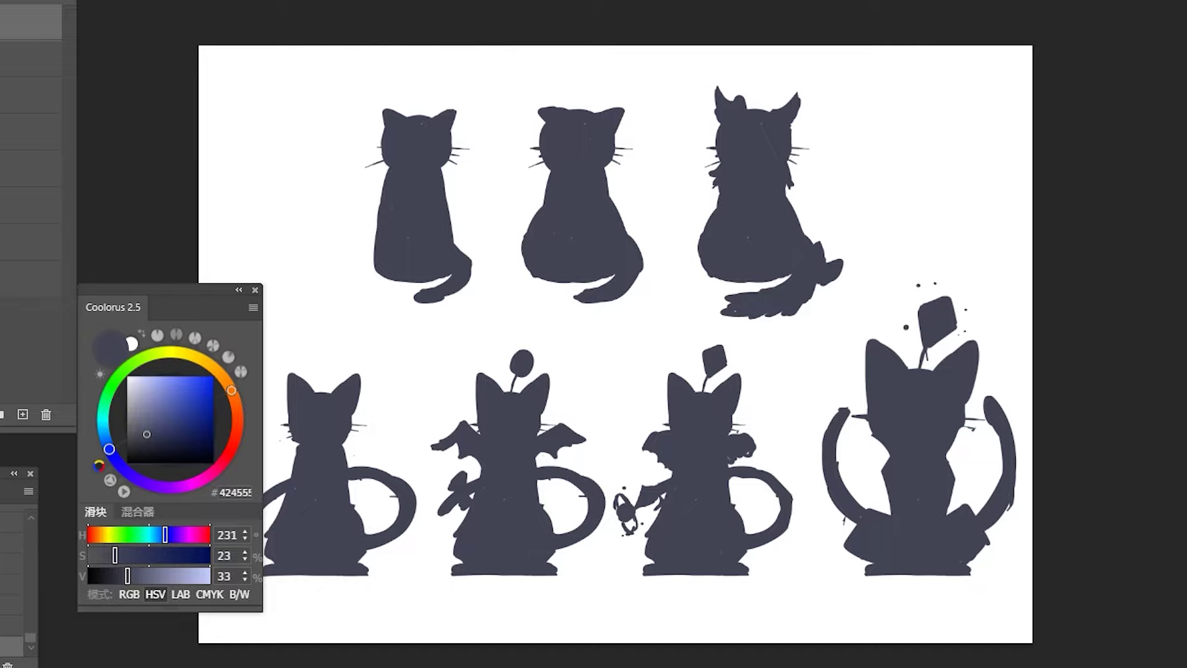
Paint a bow with a hanging ribbon beside the seventh cat's left ear and a flat tail along the ground.
{"action": "mouse_move", "coordinate": [857, 374]}
{"action": "left_mouse_down"}
{"action": "mouse_move", "coordinate": [844, 387]}
{"action": "mouse_move", "coordinate": [863, 398]}
{"action": "mouse_move", "coordinate": [859, 383]}
{"action": "mouse_move", "coordinate": [841, 390]}
{"action": "mouse_move", "coordinate": [868, 470]}
{"action": "left_mouse_up"}
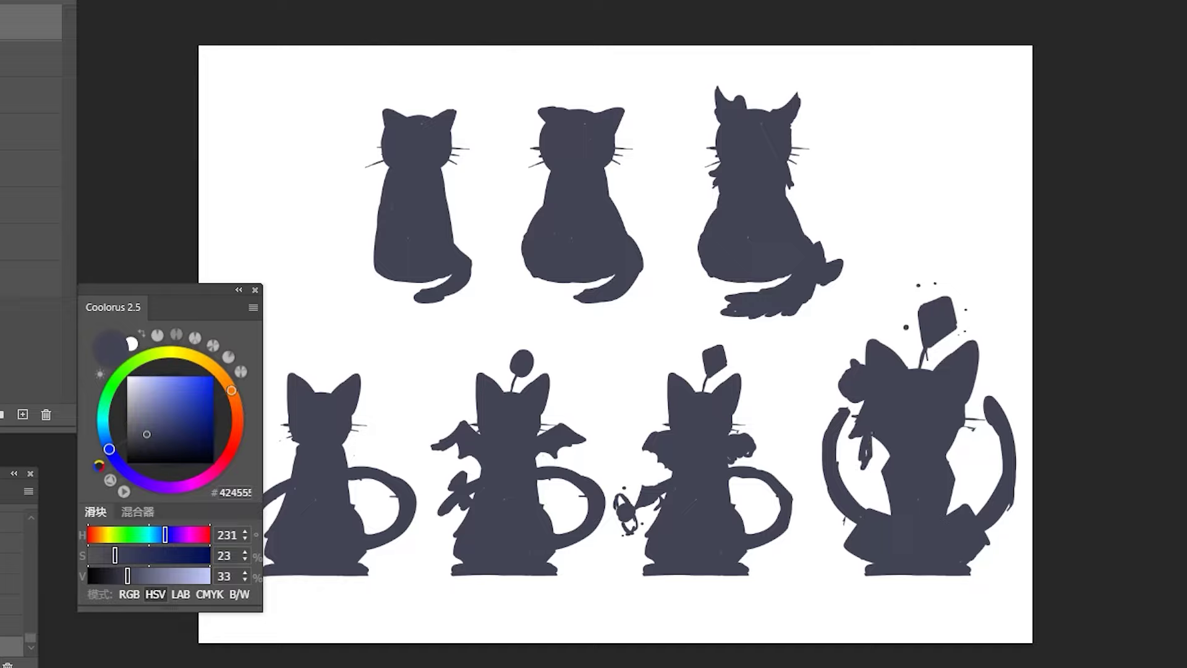
{"action": "left_click_drag", "start_coordinate": [847, 409], "coordinate": [843, 435]}
{"action": "mouse_move", "coordinate": [858, 560]}
{"action": "left_mouse_down"}
{"action": "mouse_move", "coordinate": [808, 570]}
{"action": "mouse_move", "coordinate": [872, 563]}
{"action": "mouse_move", "coordinate": [865, 575]}
{"action": "mouse_move", "coordinate": [809, 565]}
{"action": "mouse_move", "coordinate": [865, 576]}
{"action": "left_mouse_up"}
Fill out the seventh cat's cheeks and cut its left ear into a thinner, notched shape.
{"action": "left_click_drag", "start_coordinate": [871, 438], "coordinate": [888, 453]}
{"action": "left_click_drag", "start_coordinate": [955, 427], "coordinate": [952, 452]}
{"action": "mouse_move", "coordinate": [881, 349]}
{"action": "left_mouse_down"}
{"action": "mouse_move", "coordinate": [865, 330]}
{"action": "mouse_move", "coordinate": [869, 355]}
{"action": "left_mouse_up"}
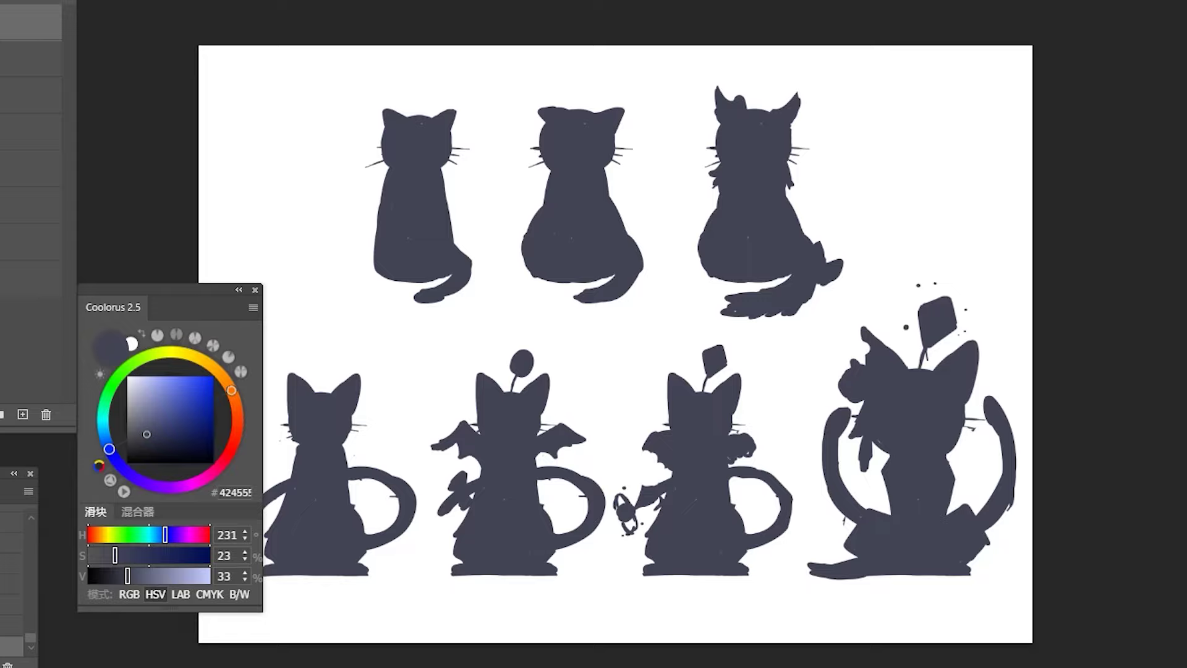
{"action": "left_click_drag", "start_coordinate": [943, 366], "coordinate": [972, 344]}
On a blank canvas, outline a humanoid's head, broad torso and tapering lower body and fill them with #424555.
{"action": "scroll", "coordinate": [653, 346], "scroll_direction": "left", "scroll_amount": 3}
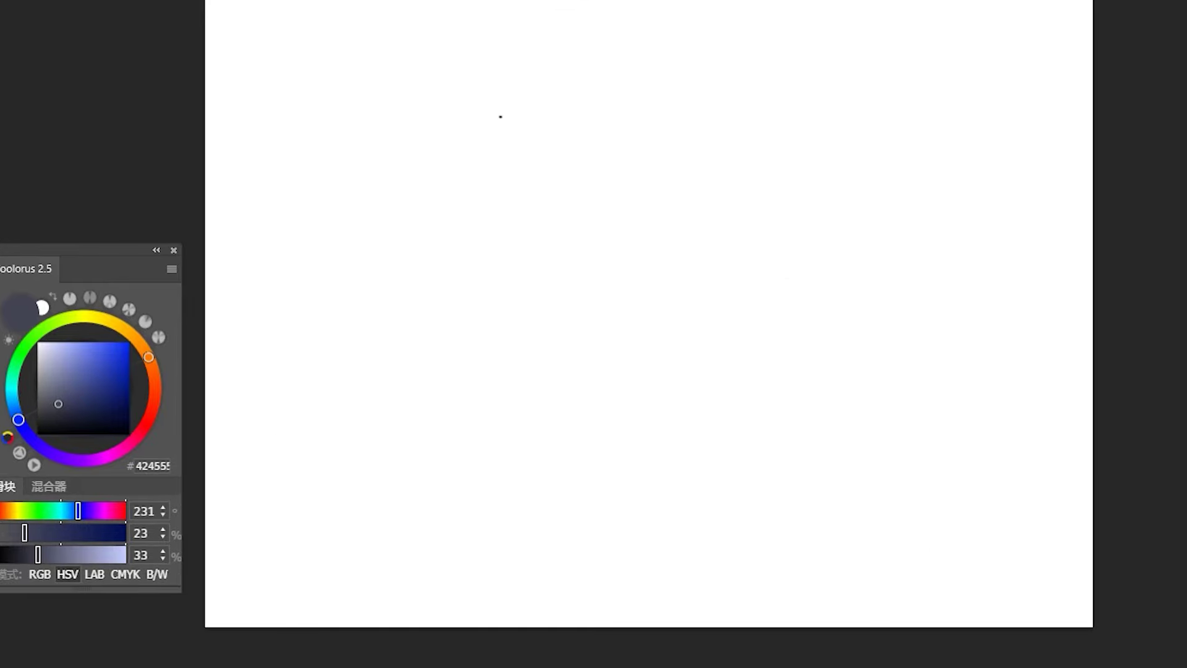
{"action": "mouse_move", "coordinate": [501, 117]}
{"action": "left_mouse_down"}
{"action": "mouse_move", "coordinate": [480, 124]}
{"action": "mouse_move", "coordinate": [473, 148]}
{"action": "mouse_move", "coordinate": [379, 202]}
{"action": "mouse_move", "coordinate": [588, 371]}
{"action": "mouse_move", "coordinate": [514, 147]}
{"action": "mouse_move", "coordinate": [579, 322]}
{"action": "mouse_move", "coordinate": [556, 346]}
{"action": "left_mouse_up"}
{"action": "mouse_move", "coordinate": [442, 164]}
{"action": "left_mouse_down"}
{"action": "mouse_move", "coordinate": [529, 98]}
{"action": "mouse_move", "coordinate": [530, 151]}
{"action": "left_mouse_up"}
{"action": "mouse_move", "coordinate": [445, 399]}
{"action": "left_mouse_down"}
{"action": "mouse_move", "coordinate": [502, 417]}
{"action": "mouse_move", "coordinate": [544, 470]}
{"action": "mouse_move", "coordinate": [482, 560]}
{"action": "left_mouse_up"}
{"action": "key", "text": "alt+BackSpace"}
{"action": "key", "text": "ctrl+d"}
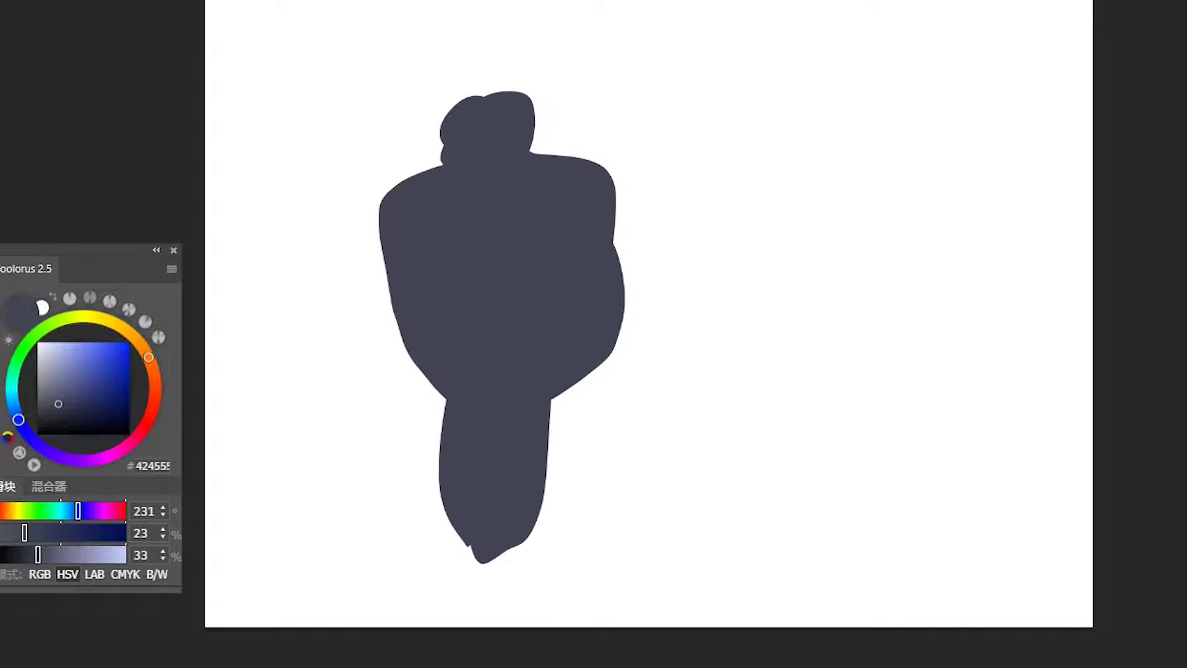
Trim the humanoid's head and slope both shoulders up into it.
{"action": "mouse_move", "coordinate": [476, 96]}
{"action": "left_mouse_down"}
{"action": "mouse_move", "coordinate": [519, 87]}
{"action": "mouse_move", "coordinate": [538, 130]}
{"action": "mouse_move", "coordinate": [456, 107]}
{"action": "mouse_move", "coordinate": [438, 166]}
{"action": "mouse_move", "coordinate": [408, 177]}
{"action": "mouse_move", "coordinate": [366, 228]}
{"action": "left_mouse_up"}
{"action": "mouse_move", "coordinate": [535, 86]}
{"action": "left_mouse_down"}
{"action": "mouse_move", "coordinate": [533, 147]}
{"action": "mouse_move", "coordinate": [608, 204]}
{"action": "left_mouse_up"}
{"action": "left_click_drag", "start_coordinate": [556, 158], "coordinate": [616, 220]}
Paint a thick left arm ending in a large fist and extend the right arm down to the forearm.
{"action": "mouse_move", "coordinate": [382, 240]}
{"action": "left_mouse_down"}
{"action": "mouse_move", "coordinate": [405, 355]}
{"action": "mouse_move", "coordinate": [374, 312]}
{"action": "mouse_move", "coordinate": [386, 332]}
{"action": "mouse_move", "coordinate": [353, 387]}
{"action": "left_mouse_up"}
{"action": "left_click_drag", "start_coordinate": [347, 294], "coordinate": [343, 395]}
{"action": "mouse_move", "coordinate": [343, 266]}
{"action": "left_mouse_down"}
{"action": "mouse_move", "coordinate": [337, 371]}
{"action": "mouse_move", "coordinate": [369, 451]}
{"action": "left_mouse_up"}
{"action": "mouse_move", "coordinate": [399, 336]}
{"action": "left_mouse_down"}
{"action": "mouse_move", "coordinate": [371, 460]}
{"action": "mouse_move", "coordinate": [408, 470]}
{"action": "mouse_move", "coordinate": [395, 494]}
{"action": "left_mouse_up"}
{"action": "left_click_drag", "start_coordinate": [615, 222], "coordinate": [637, 336]}
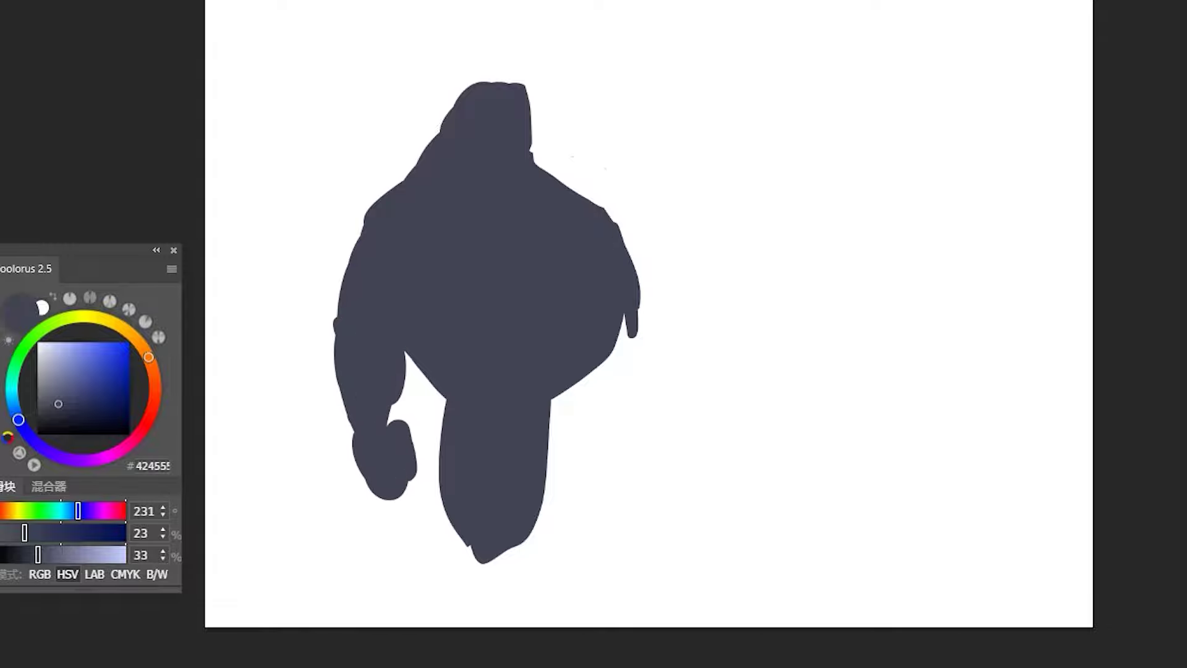
{"action": "left_click_drag", "start_coordinate": [630, 254], "coordinate": [637, 386]}
Carve out the humanoid's waist and shape the lower body into two legs, with the left one striding outward.
{"action": "mouse_move", "coordinate": [621, 325]}
{"action": "left_mouse_down"}
{"action": "mouse_move", "coordinate": [618, 368]}
{"action": "mouse_move", "coordinate": [578, 400]}
{"action": "left_mouse_up"}
{"action": "left_click_drag", "start_coordinate": [578, 387], "coordinate": [564, 417]}
{"action": "mouse_move", "coordinate": [411, 352]}
{"action": "left_mouse_down"}
{"action": "mouse_move", "coordinate": [479, 414]}
{"action": "mouse_move", "coordinate": [459, 519]}
{"action": "left_mouse_up"}
{"action": "left_click_drag", "start_coordinate": [565, 392], "coordinate": [548, 520]}
{"action": "left_click_drag", "start_coordinate": [568, 421], "coordinate": [553, 531]}
{"action": "left_click_drag", "start_coordinate": [470, 482], "coordinate": [457, 520]}
{"action": "left_click_drag", "start_coordinate": [485, 411], "coordinate": [420, 544]}
{"action": "left_click_drag", "start_coordinate": [476, 457], "coordinate": [427, 578]}
{"action": "left_click_drag", "start_coordinate": [572, 476], "coordinate": [556, 535]}
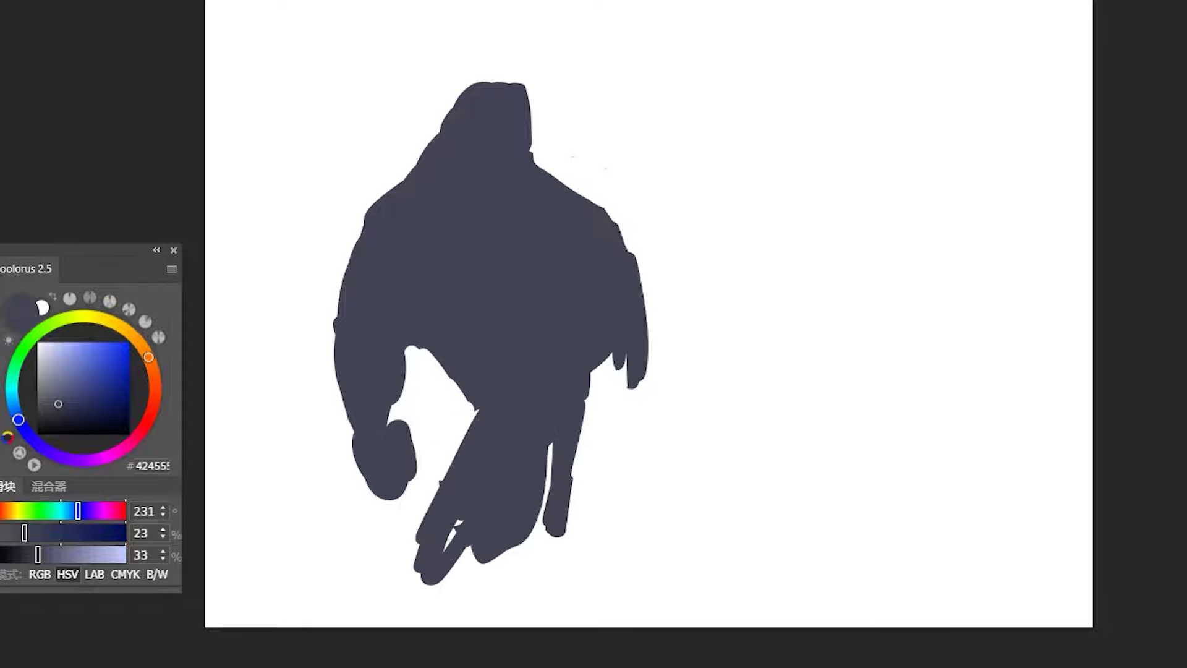
{"action": "left_click_drag", "start_coordinate": [586, 411], "coordinate": [569, 541]}
Paint the humanoid's right forearm and fist, and thicken the right leg down to a foot.
{"action": "left_click_drag", "start_coordinate": [618, 356], "coordinate": [630, 439]}
{"action": "left_click_drag", "start_coordinate": [643, 383], "coordinate": [650, 442]}
{"action": "mouse_move", "coordinate": [548, 441]}
{"action": "left_mouse_down"}
{"action": "mouse_move", "coordinate": [548, 508]}
{"action": "mouse_move", "coordinate": [582, 578]}
{"action": "left_mouse_up"}
{"action": "left_click_drag", "start_coordinate": [463, 545], "coordinate": [474, 557]}
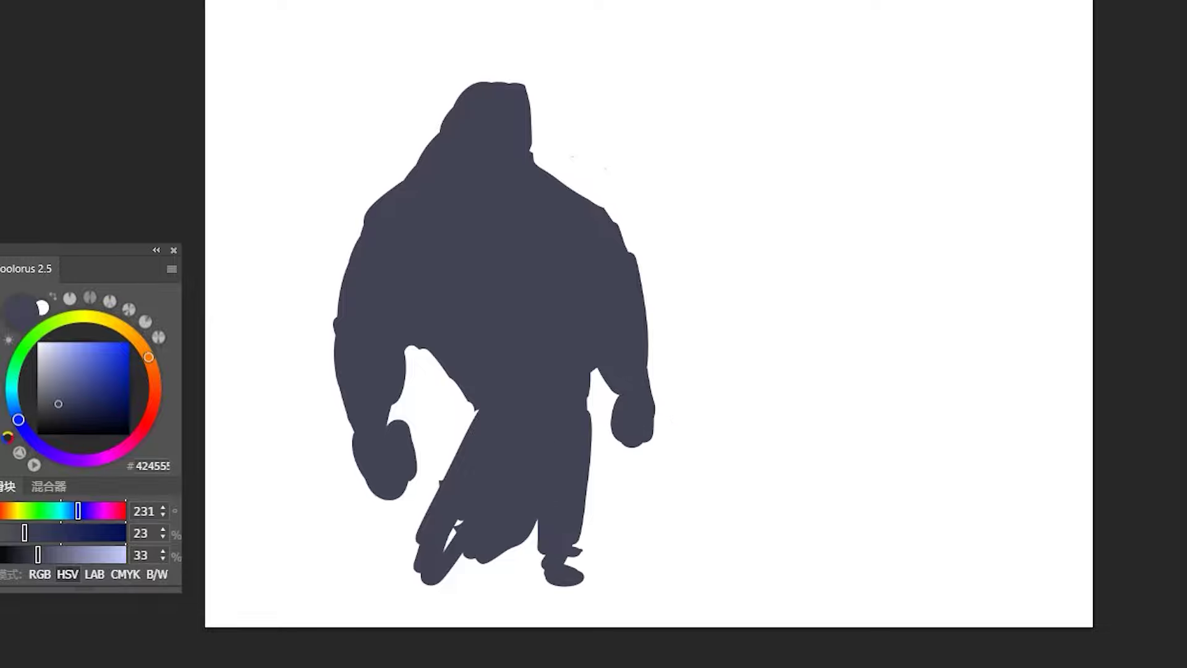
Enlarge the humanoid's head into a smooth hood shape and paint solid feet under both legs.
{"action": "mouse_move", "coordinate": [467, 85]}
{"action": "left_mouse_down"}
{"action": "mouse_move", "coordinate": [525, 75]}
{"action": "mouse_move", "coordinate": [539, 164]}
{"action": "left_mouse_up"}
{"action": "left_click_drag", "start_coordinate": [539, 114], "coordinate": [542, 167]}
{"action": "left_click_drag", "start_coordinate": [442, 122], "coordinate": [421, 156]}
{"action": "left_click_drag", "start_coordinate": [462, 93], "coordinate": [429, 141]}
{"action": "mouse_move", "coordinate": [458, 523]}
{"action": "left_mouse_down"}
{"action": "mouse_move", "coordinate": [411, 581]}
{"action": "mouse_move", "coordinate": [470, 584]}
{"action": "left_mouse_up"}
{"action": "left_click_drag", "start_coordinate": [542, 553], "coordinate": [541, 581]}
{"action": "left_click_drag", "start_coordinate": [572, 556], "coordinate": [583, 578]}
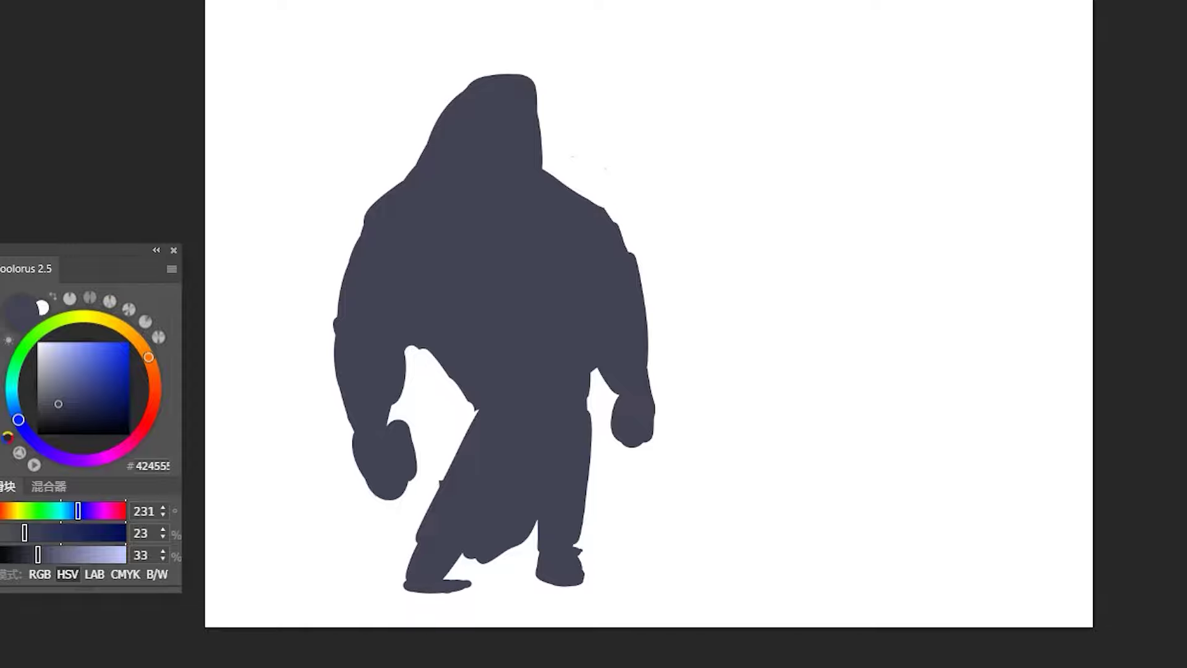
Bulk up both of the humanoid's fists, add jagged cuffs at the wrists and slim the right upper arm.
{"action": "left_click_drag", "start_coordinate": [394, 405], "coordinate": [390, 426]}
{"action": "left_click_drag", "start_coordinate": [344, 393], "coordinate": [366, 485]}
{"action": "left_click_drag", "start_coordinate": [414, 446], "coordinate": [417, 462]}
{"action": "mouse_move", "coordinate": [335, 302]}
{"action": "left_mouse_down"}
{"action": "mouse_move", "coordinate": [333, 424]}
{"action": "mouse_move", "coordinate": [320, 403]}
{"action": "left_mouse_up"}
{"action": "mouse_move", "coordinate": [654, 382]}
{"action": "left_mouse_down"}
{"action": "mouse_move", "coordinate": [658, 413]}
{"action": "mouse_move", "coordinate": [609, 451]}
{"action": "left_mouse_up"}
{"action": "mouse_move", "coordinate": [656, 413]}
{"action": "left_mouse_down"}
{"action": "mouse_move", "coordinate": [647, 448]}
{"action": "mouse_move", "coordinate": [602, 463]}
{"action": "left_mouse_up"}
{"action": "left_click_drag", "start_coordinate": [599, 408], "coordinate": [601, 447]}
{"action": "left_click", "coordinate": [598, 203]}
{"action": "left_click_drag", "start_coordinate": [609, 214], "coordinate": [646, 326]}
Open a clear gap between the humanoid's legs and repaint the left foot as a bulky boot.
{"action": "mouse_move", "coordinate": [522, 476]}
{"action": "left_mouse_down"}
{"action": "mouse_move", "coordinate": [473, 560]}
{"action": "mouse_move", "coordinate": [541, 535]}
{"action": "left_mouse_up"}
{"action": "mouse_move", "coordinate": [469, 551]}
{"action": "left_mouse_down"}
{"action": "mouse_move", "coordinate": [446, 588]}
{"action": "mouse_move", "coordinate": [426, 591]}
{"action": "left_mouse_up"}
{"action": "left_click_drag", "start_coordinate": [414, 547], "coordinate": [390, 591]}
{"action": "left_click_drag", "start_coordinate": [396, 593], "coordinate": [446, 585]}
{"action": "left_click_drag", "start_coordinate": [405, 547], "coordinate": [388, 588]}
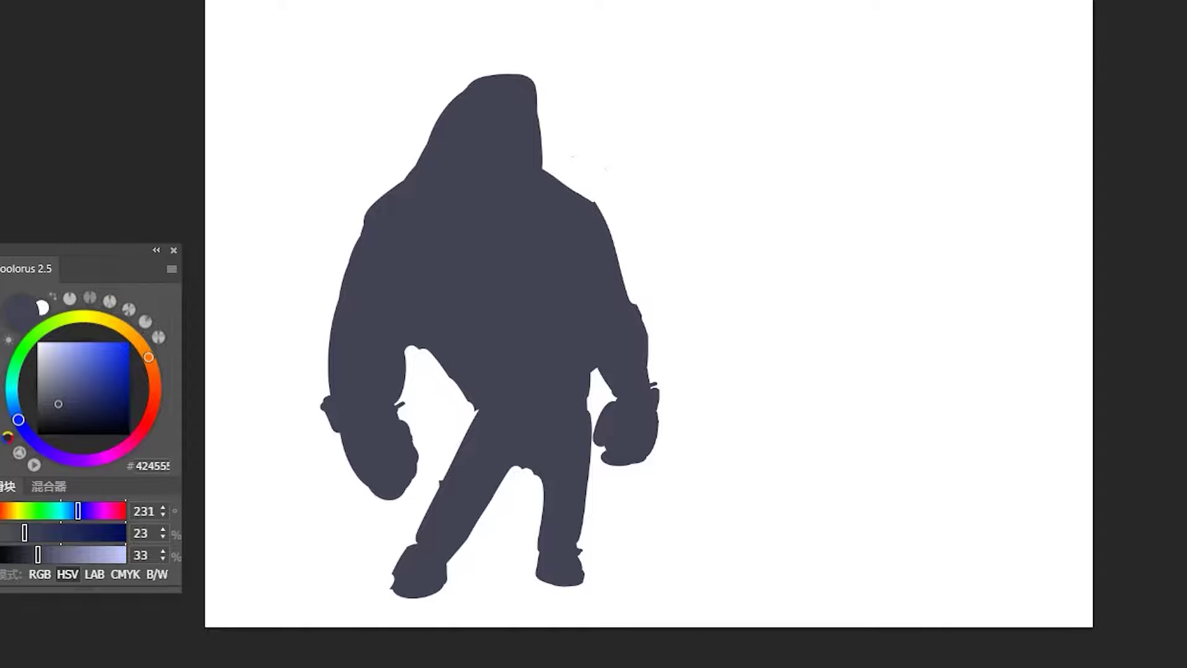
Duplicate the humanoid to the right, and scale down the copy's upper body and raise it above the legs.
{"action": "left_click_drag", "start_coordinate": [532, 321], "coordinate": [903, 321]}
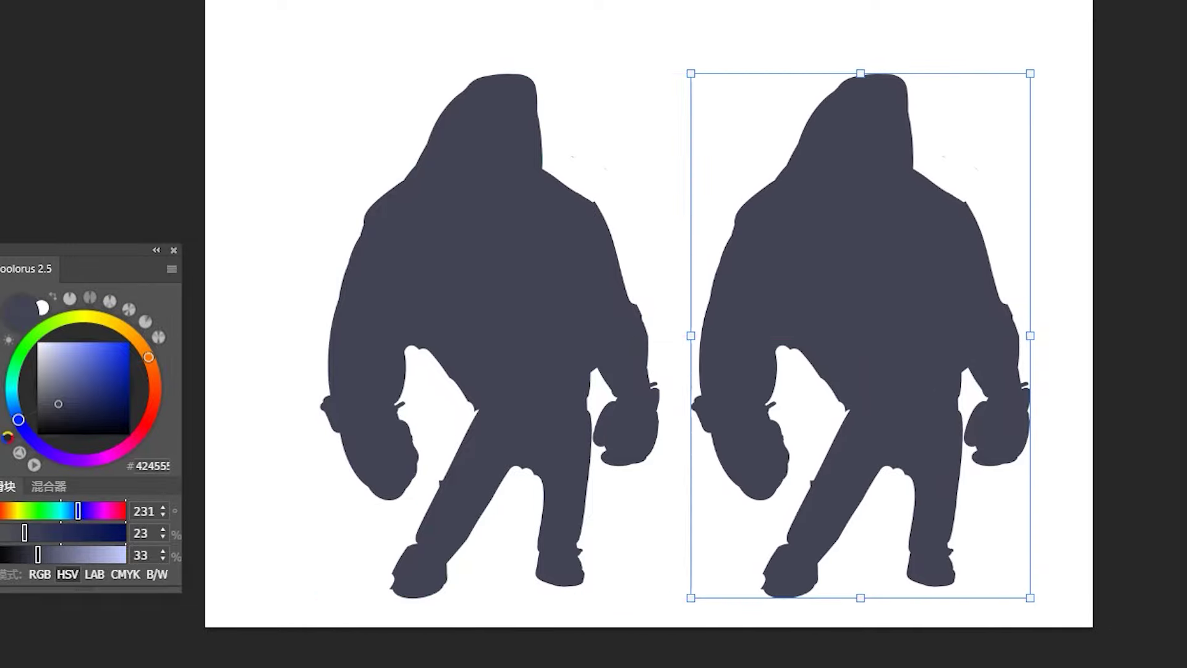
{"action": "key", "text": "Return"}
{"action": "mouse_move", "coordinate": [894, 21]}
{"action": "left_mouse_down"}
{"action": "mouse_move", "coordinate": [688, 477]}
{"action": "mouse_move", "coordinate": [942, 423]}
{"action": "mouse_move", "coordinate": [1020, 504]}
{"action": "mouse_move", "coordinate": [894, 20]}
{"action": "left_mouse_up"}
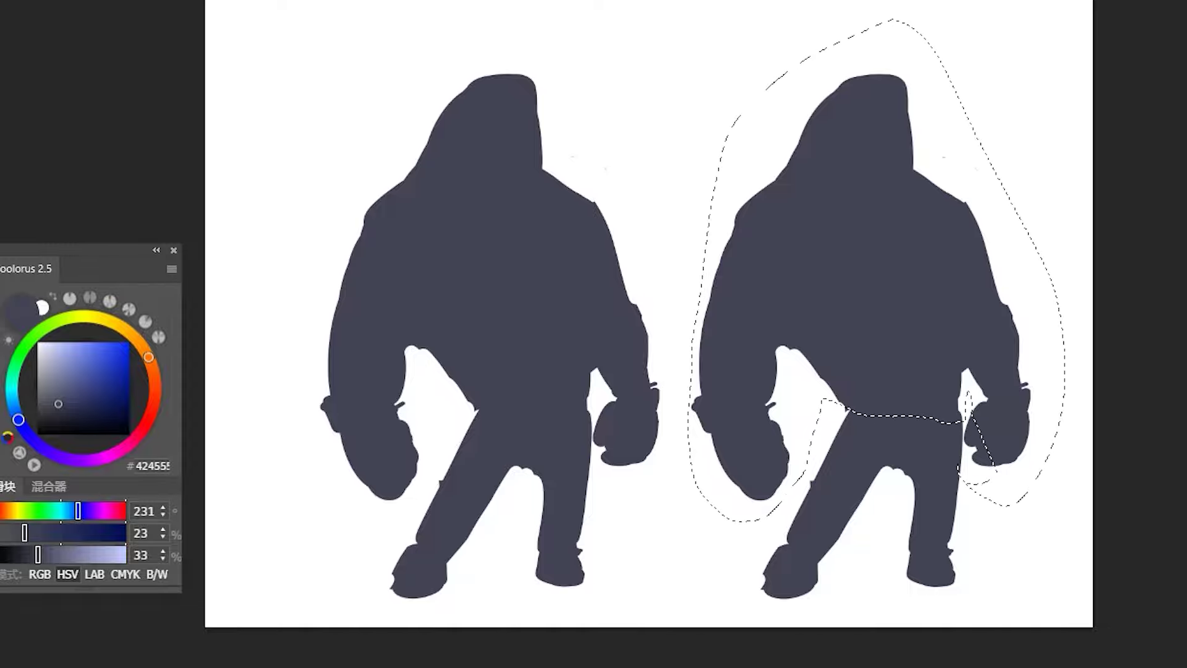
{"action": "key", "text": "ctrl+t"}
{"action": "left_click_drag", "start_coordinate": [1064, 521], "coordinate": [997, 407]}
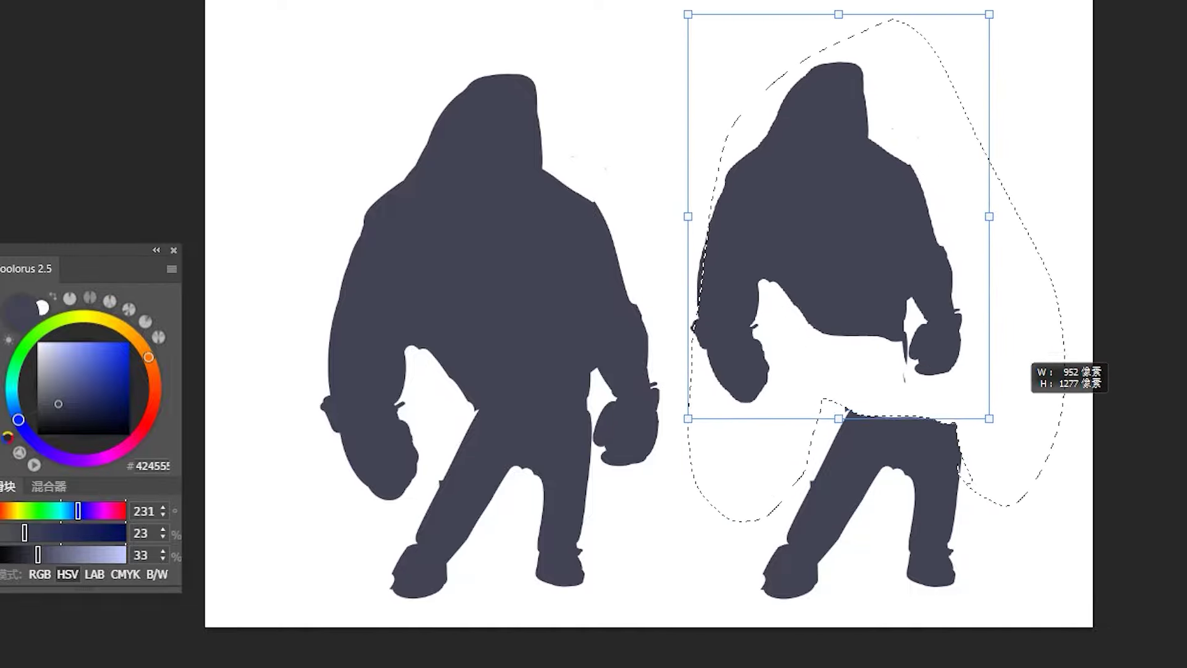
{"action": "left_click_drag", "start_coordinate": [819, 219], "coordinate": [878, 206]}
{"action": "key", "text": "Return"}
{"action": "key", "text": "ctrl+d"}
Replace the second humanoid's short legs with long, slim ones that join the waist and end in feet.
{"action": "left_click_drag", "start_coordinate": [884, 421], "coordinate": [891, 476]}
{"action": "left_click_drag", "start_coordinate": [927, 420], "coordinate": [915, 544]}
{"action": "mouse_move", "coordinate": [949, 322]}
{"action": "left_mouse_down"}
{"action": "mouse_move", "coordinate": [949, 411]}
{"action": "mouse_move", "coordinate": [962, 434]}
{"action": "left_mouse_up"}
{"action": "mouse_move", "coordinate": [874, 312]}
{"action": "left_mouse_down"}
{"action": "mouse_move", "coordinate": [936, 365]}
{"action": "mouse_move", "coordinate": [857, 414]}
{"action": "left_mouse_up"}
{"action": "mouse_move", "coordinate": [899, 359]}
{"action": "left_mouse_down"}
{"action": "mouse_move", "coordinate": [890, 436]}
{"action": "mouse_move", "coordinate": [927, 458]}
{"action": "mouse_move", "coordinate": [940, 421]}
{"action": "mouse_move", "coordinate": [924, 488]}
{"action": "left_mouse_up"}
{"action": "mouse_move", "coordinate": [964, 334]}
{"action": "left_mouse_down"}
{"action": "mouse_move", "coordinate": [964, 457]}
{"action": "mouse_move", "coordinate": [915, 500]}
{"action": "left_mouse_up"}
{"action": "mouse_move", "coordinate": [951, 538]}
{"action": "left_mouse_down"}
{"action": "mouse_move", "coordinate": [952, 563]}
{"action": "mouse_move", "coordinate": [928, 522]}
{"action": "left_mouse_up"}
{"action": "left_click_drag", "start_coordinate": [937, 503], "coordinate": [918, 586]}
{"action": "mouse_move", "coordinate": [924, 531]}
{"action": "left_mouse_down"}
{"action": "mouse_move", "coordinate": [923, 548]}
{"action": "mouse_move", "coordinate": [980, 584]}
{"action": "left_mouse_up"}
{"action": "left_click_drag", "start_coordinate": [883, 339], "coordinate": [868, 402]}
{"action": "left_click_drag", "start_coordinate": [873, 340], "coordinate": [867, 402]}
{"action": "left_click_drag", "start_coordinate": [848, 376], "coordinate": [842, 416]}
{"action": "mouse_move", "coordinate": [908, 387]}
{"action": "left_mouse_down"}
{"action": "mouse_move", "coordinate": [907, 408]}
{"action": "mouse_move", "coordinate": [835, 436]}
{"action": "mouse_move", "coordinate": [785, 596]}
{"action": "mouse_move", "coordinate": [798, 596]}
{"action": "left_mouse_up"}
{"action": "left_click_drag", "start_coordinate": [909, 581], "coordinate": [927, 458]}
{"action": "mouse_move", "coordinate": [933, 532]}
{"action": "left_mouse_down"}
{"action": "mouse_move", "coordinate": [945, 592]}
{"action": "mouse_move", "coordinate": [933, 594]}
{"action": "left_mouse_up"}
{"action": "mouse_move", "coordinate": [825, 547]}
{"action": "left_mouse_down"}
{"action": "mouse_move", "coordinate": [822, 596]}
{"action": "mouse_move", "coordinate": [840, 606]}
{"action": "mouse_move", "coordinate": [804, 594]}
{"action": "mouse_move", "coordinate": [836, 620]}
{"action": "left_mouse_up"}
{"action": "left_click_drag", "start_coordinate": [899, 399], "coordinate": [890, 457]}
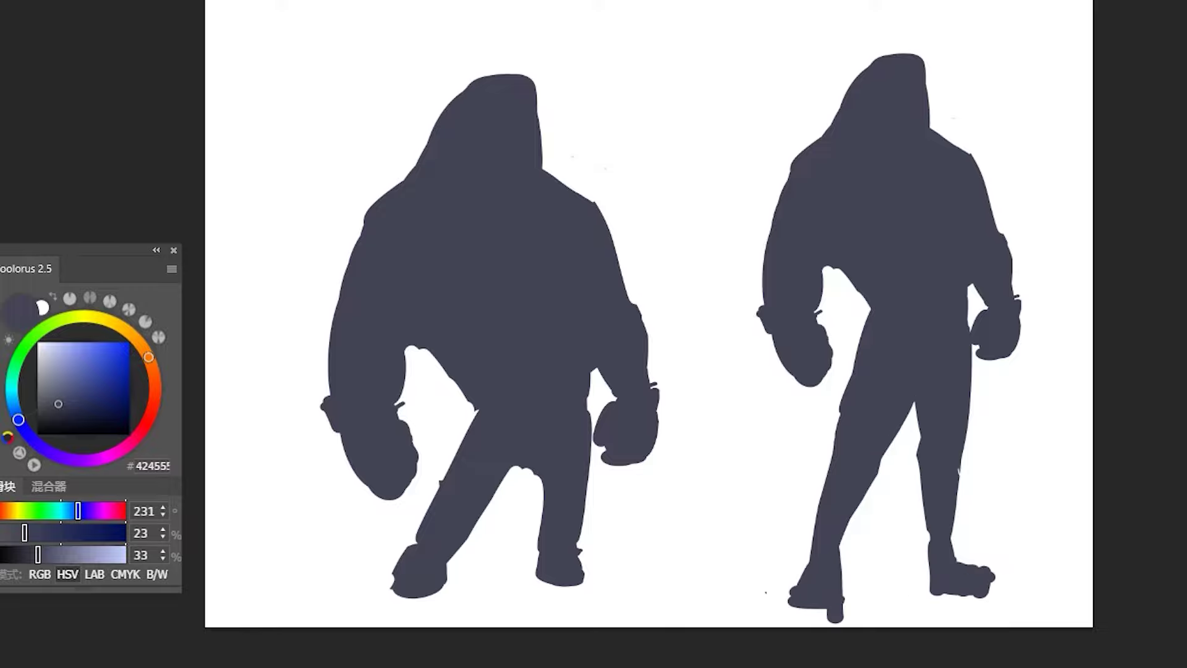
Move the second humanoid about 206 px to the left and trim the excess below its left foot.
{"action": "key", "text": "ctrl+t"}
{"action": "left_click_drag", "start_coordinate": [952, 325], "coordinate": [887, 324]}
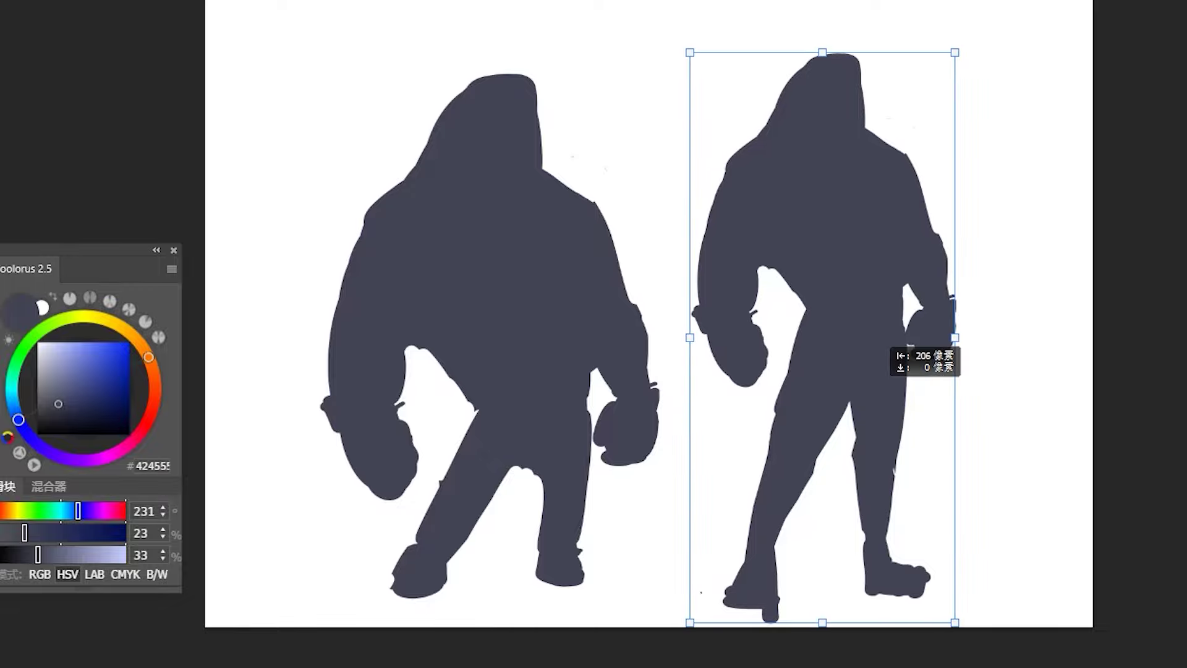
{"action": "key", "text": "Return"}
{"action": "left_click_drag", "start_coordinate": [773, 618], "coordinate": [730, 607]}
Reshape the second humanoid's hood into a small, angular head with a distinct neck and rounded shoulders.
{"action": "left_click_drag", "start_coordinate": [798, 68], "coordinate": [826, 54]}
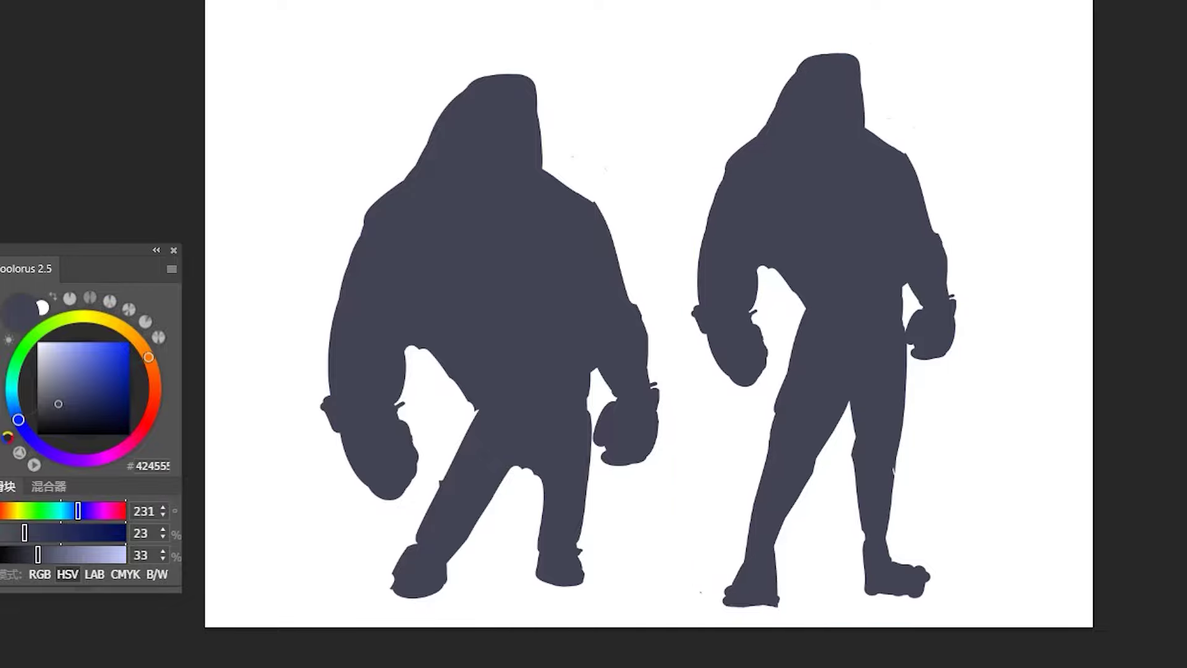
{"action": "mouse_move", "coordinate": [779, 109]}
{"action": "left_mouse_down"}
{"action": "mouse_move", "coordinate": [801, 62]}
{"action": "mouse_move", "coordinate": [753, 141]}
{"action": "left_mouse_up"}
{"action": "mouse_move", "coordinate": [866, 117]}
{"action": "left_mouse_down"}
{"action": "mouse_move", "coordinate": [866, 131]}
{"action": "mouse_move", "coordinate": [841, 53]}
{"action": "mouse_move", "coordinate": [821, 51]}
{"action": "left_mouse_up"}
{"action": "left_click_drag", "start_coordinate": [797, 108], "coordinate": [748, 140]}
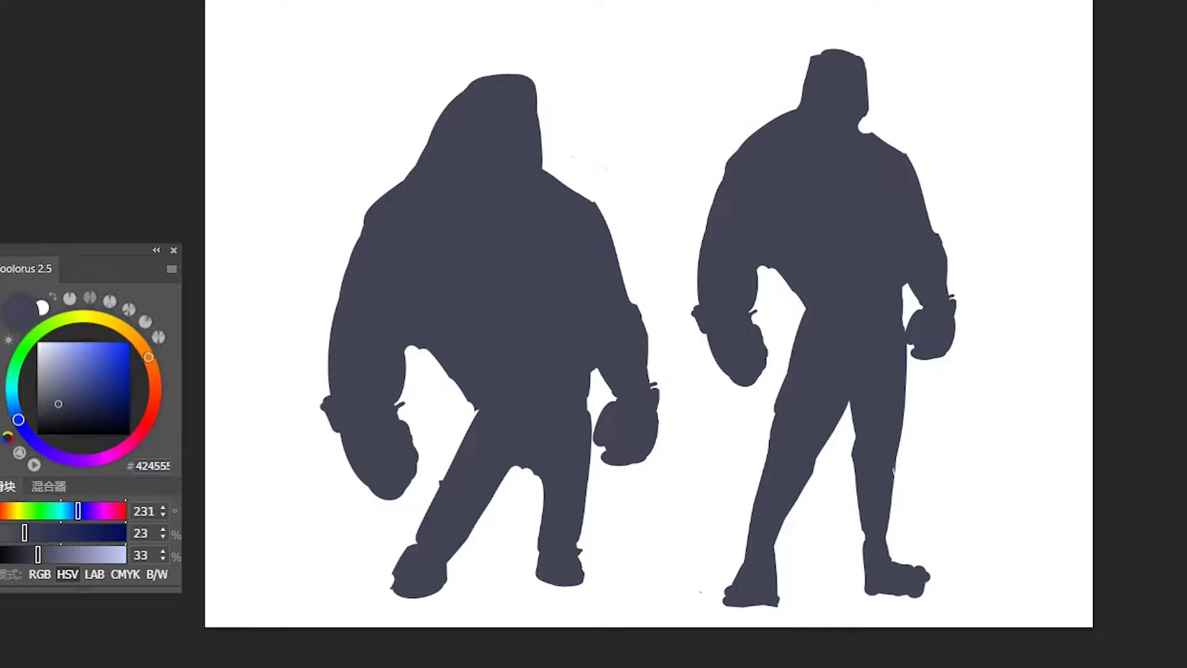
{"action": "left_click_drag", "start_coordinate": [859, 125], "coordinate": [916, 166]}
Scale both humanoids down together to about 1784 × 1565 px and shift them toward the canvas's left side.
{"action": "key", "text": "ctrl+t"}
{"action": "left_click_drag", "start_coordinate": [961, 612], "coordinate": [888, 546]}
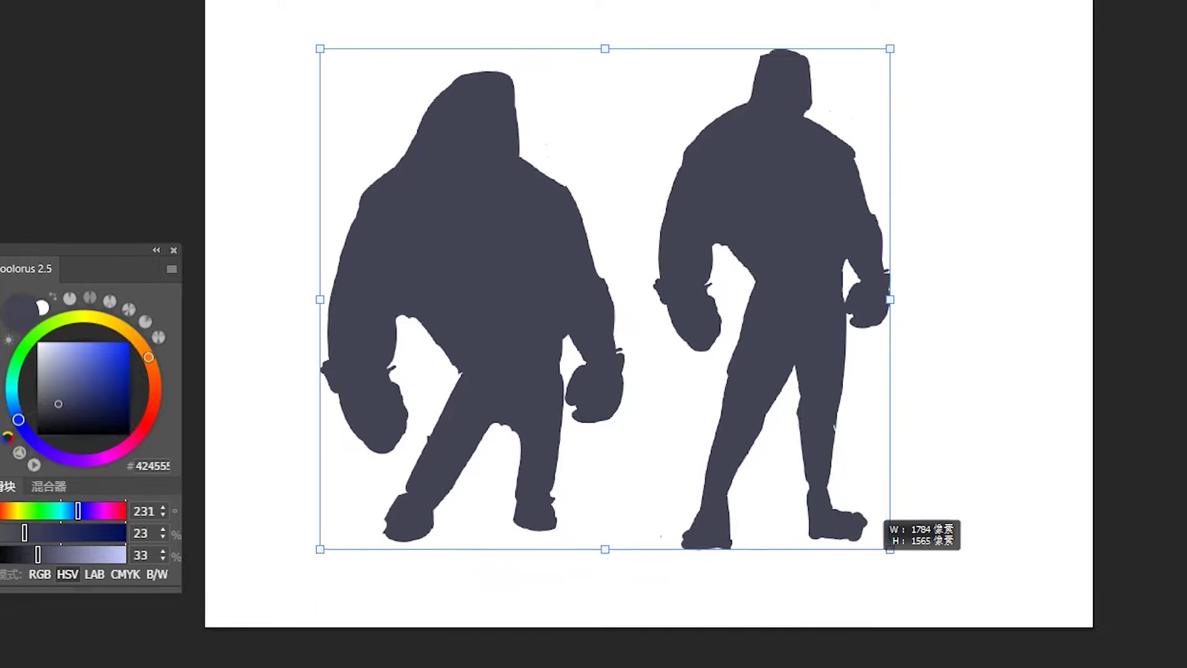
{"action": "left_click_drag", "start_coordinate": [778, 442], "coordinate": [705, 442]}
{"action": "key", "text": "Return"}
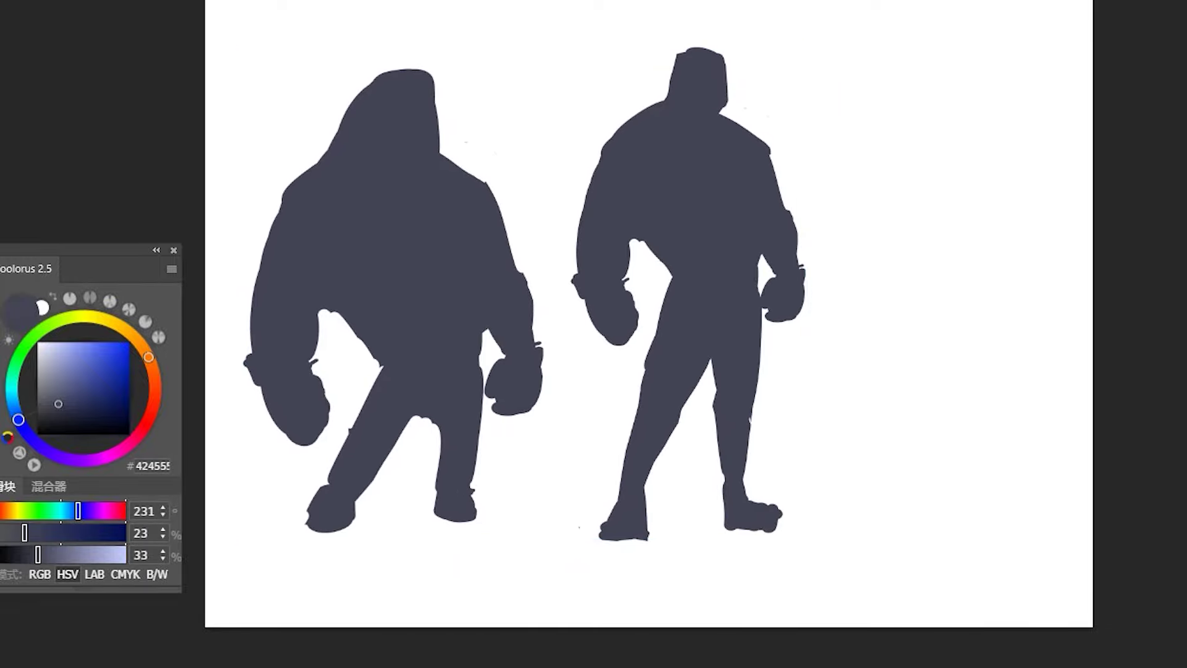
Repaint the second humanoid's right foot as a smooth wedge and duplicate the figure to the right.
{"action": "mouse_move", "coordinate": [780, 510]}
{"action": "left_mouse_down"}
{"action": "mouse_move", "coordinate": [722, 523]}
{"action": "mouse_move", "coordinate": [773, 532]}
{"action": "left_mouse_up"}
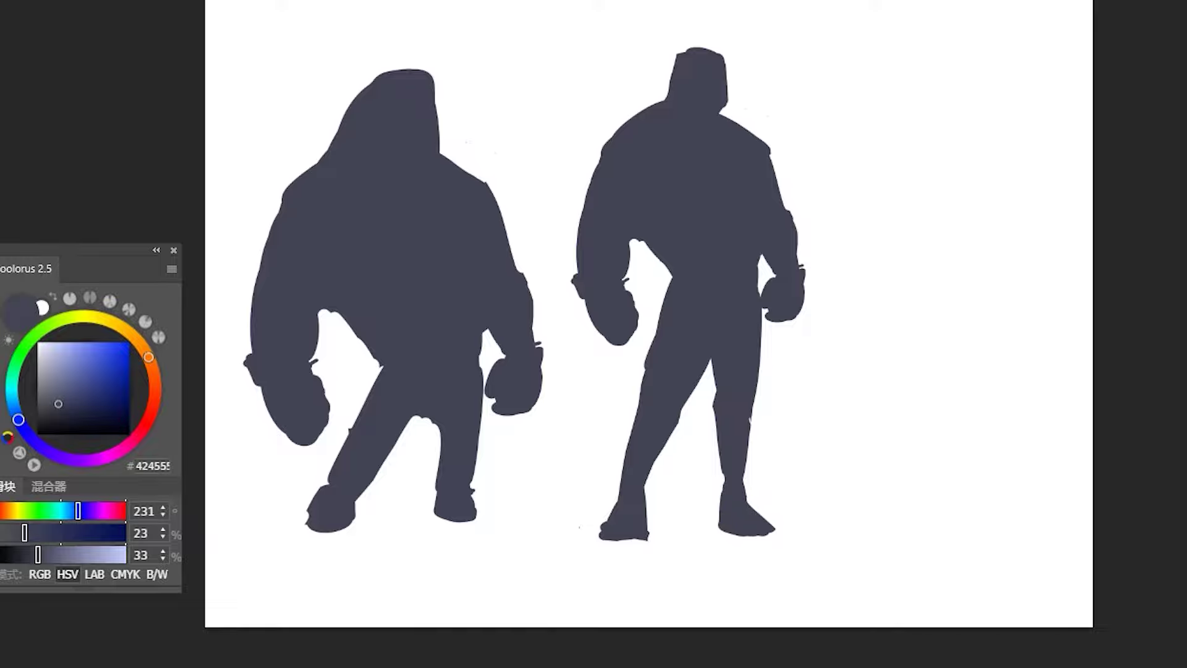
{"action": "left_click_drag", "start_coordinate": [698, 223], "coordinate": [968, 222]}
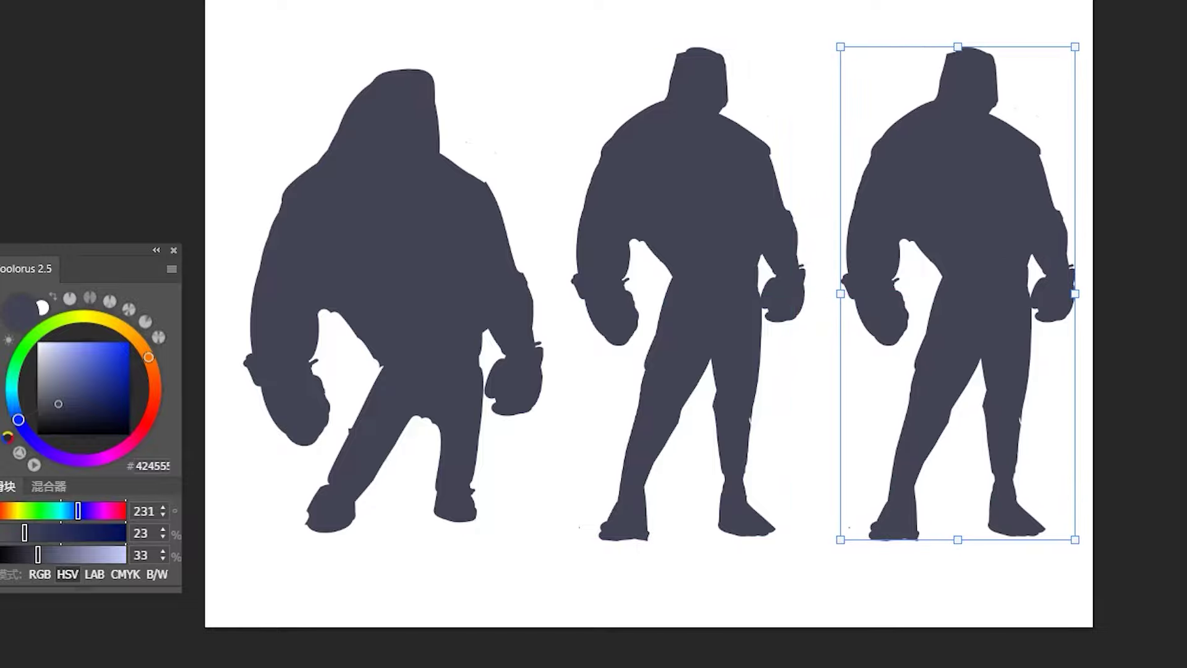
{"action": "key", "text": "Return"}
Shift all three humanoids together slightly to the left to even out the row.
{"action": "key", "text": "ctrl+t"}
{"action": "left_click_drag", "start_coordinate": [748, 219], "coordinate": [711, 220]}
{"action": "key", "text": "Return"}
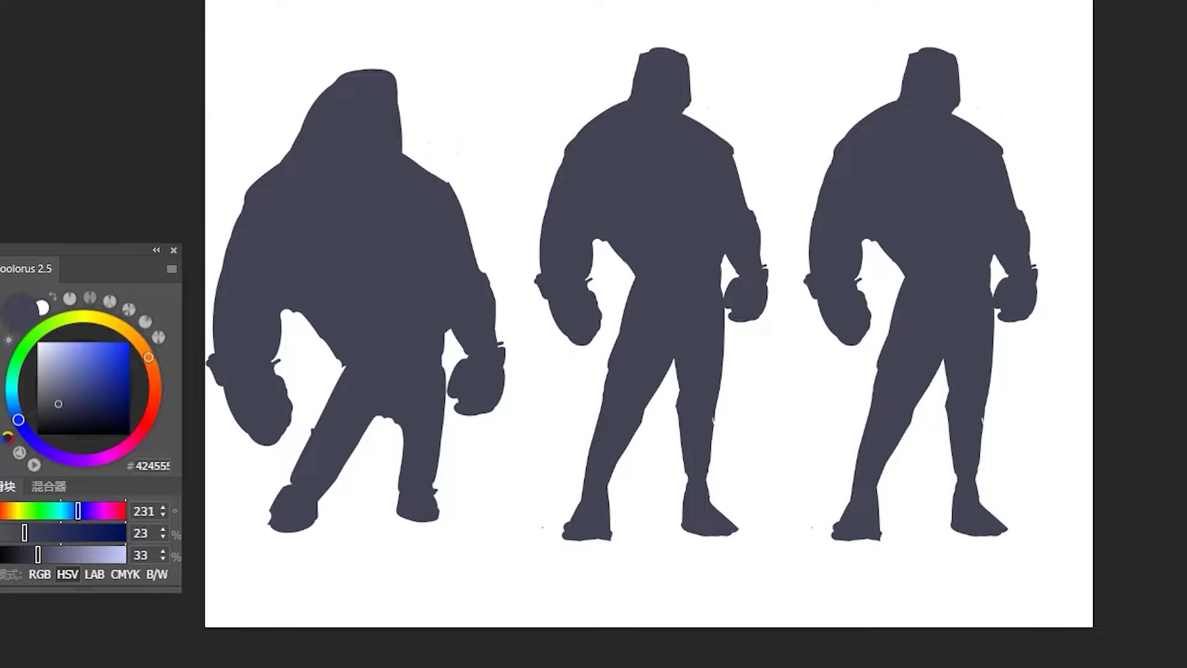
Enlarge the third humanoid's head and undo the strokes that extended its left shoulder.
{"action": "mouse_move", "coordinate": [911, 53]}
{"action": "left_mouse_down"}
{"action": "mouse_move", "coordinate": [928, 36]}
{"action": "mouse_move", "coordinate": [967, 58]}
{"action": "mouse_move", "coordinate": [961, 106]}
{"action": "mouse_move", "coordinate": [810, 158]}
{"action": "mouse_move", "coordinate": [822, 185]}
{"action": "left_mouse_up"}
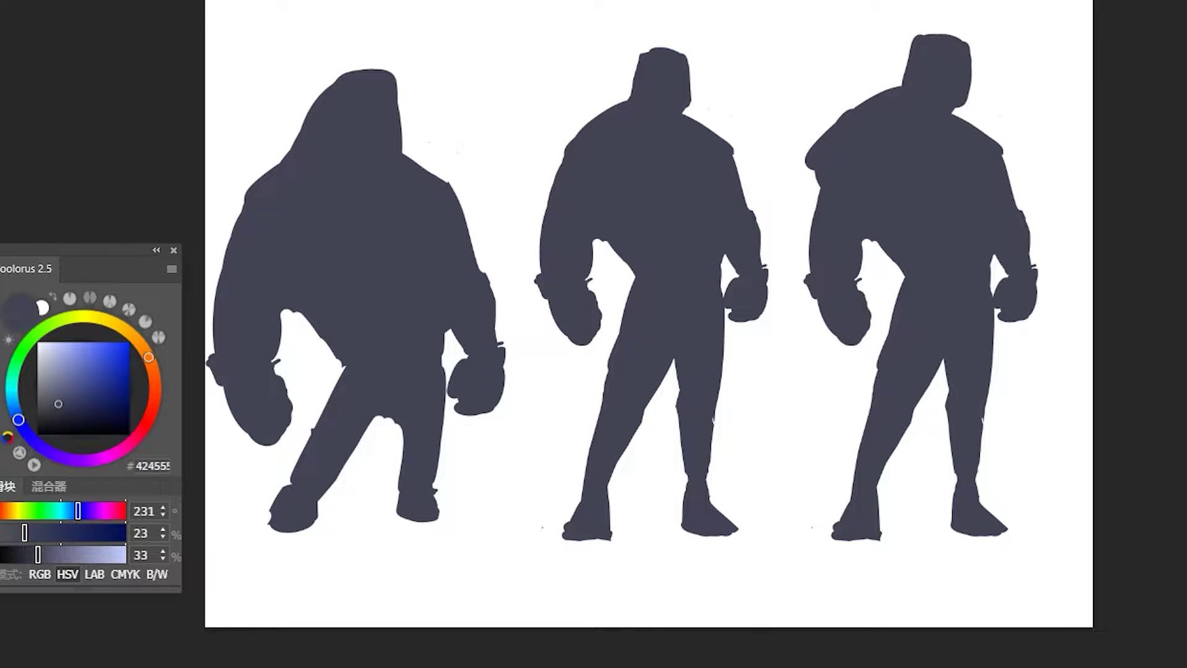
{"action": "key", "text": "ctrl+z"}
{"action": "key", "text": "ctrl+z"}
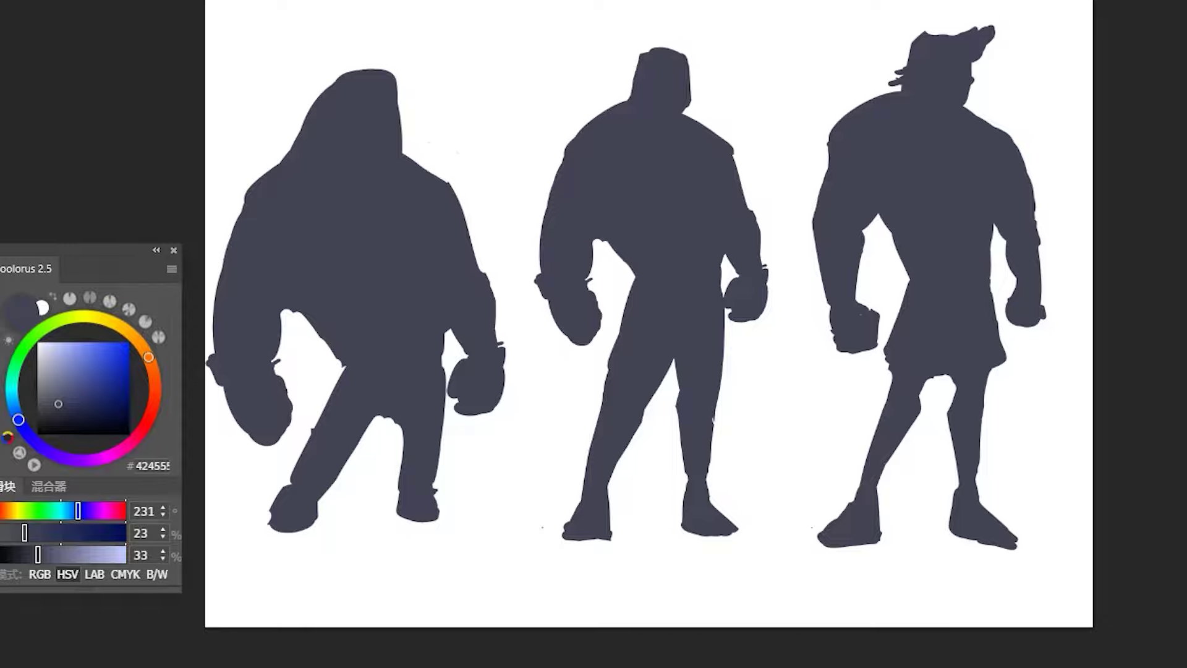
Scale the three humanoids down into a row at the canvas's top and duplicate the third to start a lower row.
{"action": "key", "text": "ctrl+t"}
{"action": "left_click_drag", "start_coordinate": [1045, 549], "coordinate": [723, 148]}
{"action": "left_click_drag", "start_coordinate": [612, 121], "coordinate": [821, 96]}
{"action": "key", "text": "Return"}
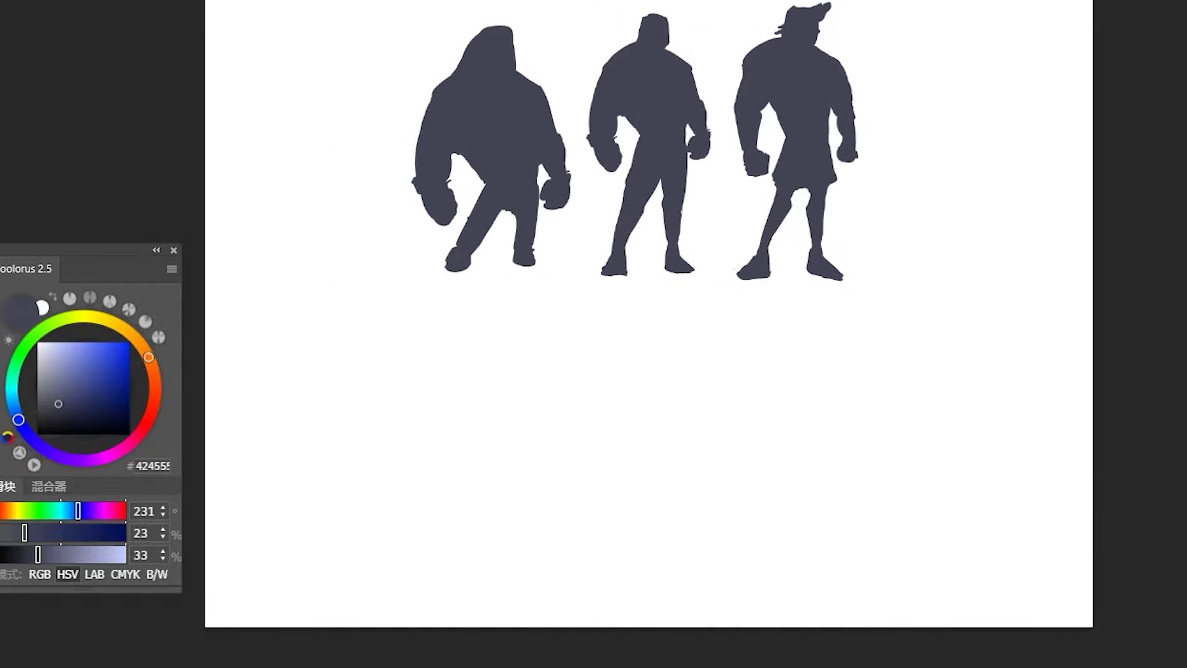
{"action": "left_click_drag", "start_coordinate": [818, 80], "coordinate": [387, 361]}
{"action": "key", "text": "Return"}
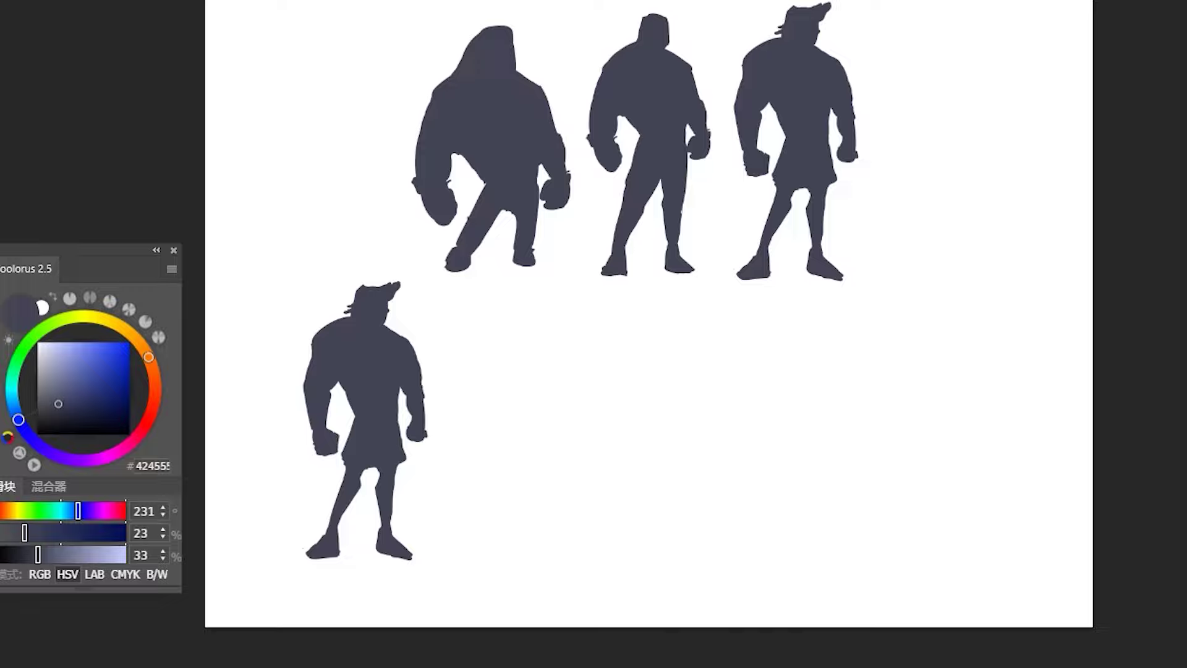
Trim the spiky hair off the fourth humanoid's head and reshape its shoulders into angular points.
{"action": "scroll", "coordinate": [371, 517], "scroll_direction": "up", "scroll_amount": 3}
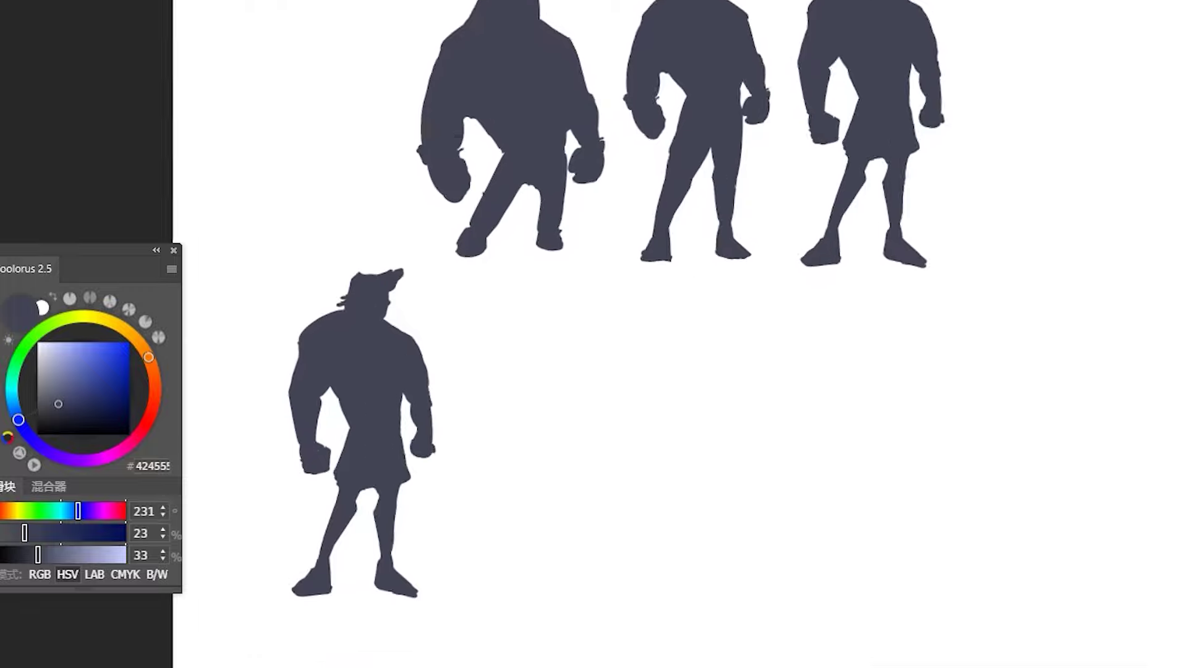
{"action": "mouse_move", "coordinate": [337, 204]}
{"action": "left_mouse_down"}
{"action": "mouse_move", "coordinate": [396, 168]}
{"action": "mouse_move", "coordinate": [389, 213]}
{"action": "mouse_move", "coordinate": [409, 164]}
{"action": "left_mouse_up"}
{"action": "mouse_move", "coordinate": [291, 229]}
{"action": "left_mouse_down"}
{"action": "mouse_move", "coordinate": [287, 260]}
{"action": "mouse_move", "coordinate": [314, 312]}
{"action": "mouse_move", "coordinate": [343, 290]}
{"action": "mouse_move", "coordinate": [345, 359]}
{"action": "mouse_move", "coordinate": [335, 213]}
{"action": "mouse_move", "coordinate": [323, 222]}
{"action": "left_mouse_up"}
{"action": "mouse_move", "coordinate": [369, 178]}
{"action": "left_mouse_down"}
{"action": "mouse_move", "coordinate": [378, 174]}
{"action": "mouse_move", "coordinate": [387, 201]}
{"action": "mouse_move", "coordinate": [365, 166]}
{"action": "mouse_move", "coordinate": [398, 198]}
{"action": "left_mouse_up"}
{"action": "mouse_move", "coordinate": [322, 228]}
{"action": "left_mouse_down"}
{"action": "mouse_move", "coordinate": [345, 202]}
{"action": "mouse_move", "coordinate": [319, 235]}
{"action": "left_mouse_up"}
{"action": "left_click_drag", "start_coordinate": [388, 223], "coordinate": [401, 238]}
Erase the fourth humanoid's arms below the shoulders and slim its torso toward the waist.
{"action": "mouse_move", "coordinate": [346, 207]}
{"action": "left_mouse_down"}
{"action": "mouse_move", "coordinate": [328, 281]}
{"action": "mouse_move", "coordinate": [346, 330]}
{"action": "left_mouse_up"}
{"action": "mouse_move", "coordinate": [272, 248]}
{"action": "left_mouse_down"}
{"action": "mouse_move", "coordinate": [284, 380]}
{"action": "mouse_move", "coordinate": [328, 421]}
{"action": "left_mouse_up"}
{"action": "mouse_move", "coordinate": [426, 241]}
{"action": "left_mouse_down"}
{"action": "mouse_move", "coordinate": [433, 377]}
{"action": "mouse_move", "coordinate": [447, 396]}
{"action": "left_mouse_up"}
{"action": "mouse_move", "coordinate": [391, 224]}
{"action": "left_mouse_down"}
{"action": "mouse_move", "coordinate": [425, 260]}
{"action": "mouse_move", "coordinate": [413, 294]}
{"action": "left_mouse_up"}
{"action": "mouse_move", "coordinate": [322, 290]}
{"action": "left_mouse_down"}
{"action": "mouse_move", "coordinate": [349, 340]}
{"action": "mouse_move", "coordinate": [309, 284]}
{"action": "left_mouse_up"}
{"action": "mouse_move", "coordinate": [408, 285]}
{"action": "left_mouse_down"}
{"action": "mouse_move", "coordinate": [413, 330]}
{"action": "mouse_move", "coordinate": [343, 357]}
{"action": "mouse_move", "coordinate": [408, 356]}
{"action": "mouse_move", "coordinate": [408, 377]}
{"action": "left_mouse_up"}
{"action": "left_click_drag", "start_coordinate": [408, 329], "coordinate": [409, 387]}
Cut away the fourth humanoid's skirt and erase its left lower leg and foot.
{"action": "mouse_move", "coordinate": [340, 343]}
{"action": "left_mouse_down"}
{"action": "mouse_move", "coordinate": [334, 395]}
{"action": "mouse_move", "coordinate": [378, 470]}
{"action": "left_mouse_up"}
{"action": "mouse_move", "coordinate": [380, 402]}
{"action": "left_mouse_down"}
{"action": "mouse_move", "coordinate": [381, 476]}
{"action": "mouse_move", "coordinate": [312, 525]}
{"action": "left_mouse_up"}
{"action": "left_click_drag", "start_coordinate": [352, 426], "coordinate": [343, 482]}
{"action": "left_click_drag", "start_coordinate": [318, 389], "coordinate": [319, 408]}
{"action": "left_click_drag", "start_coordinate": [316, 526], "coordinate": [284, 572]}
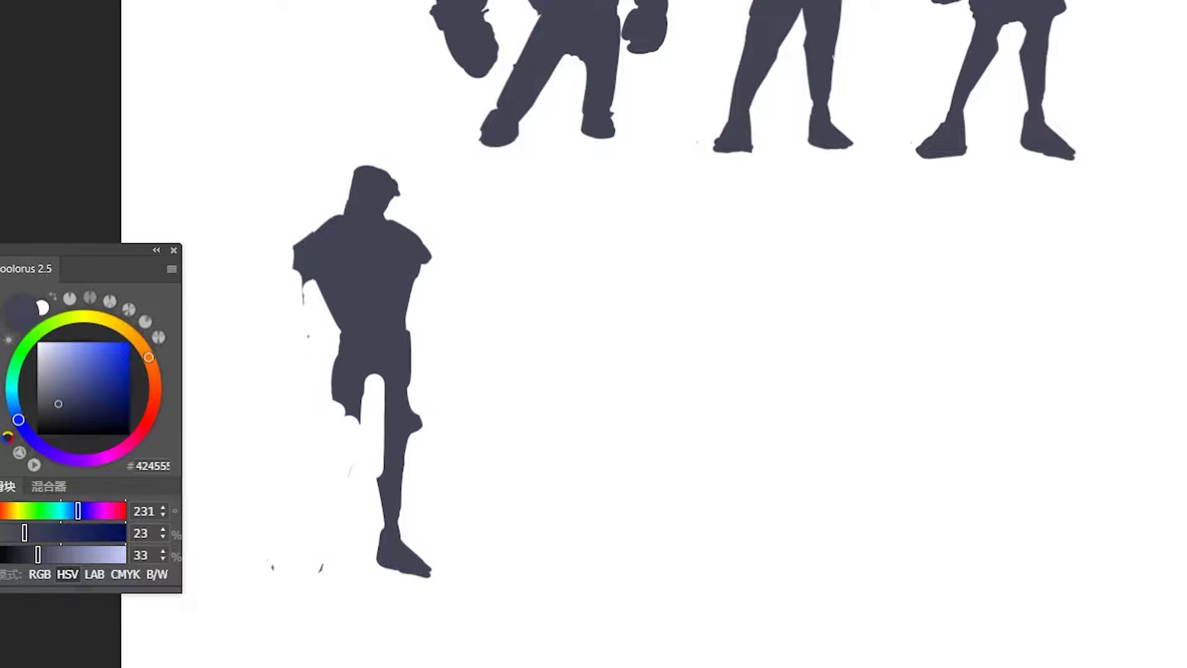
Repaint the fourth humanoid's thighs as separate trouser legs and erase its old right shin and foot.
{"action": "left_click_drag", "start_coordinate": [333, 374], "coordinate": [312, 526]}
{"action": "left_click_drag", "start_coordinate": [346, 411], "coordinate": [337, 485]}
{"action": "mouse_move", "coordinate": [380, 374]}
{"action": "left_mouse_down"}
{"action": "mouse_move", "coordinate": [374, 451]}
{"action": "mouse_move", "coordinate": [408, 468]}
{"action": "left_mouse_up"}
{"action": "left_click_drag", "start_coordinate": [418, 413], "coordinate": [417, 432]}
{"action": "mouse_move", "coordinate": [411, 390]}
{"action": "left_mouse_down"}
{"action": "mouse_move", "coordinate": [410, 437]}
{"action": "mouse_move", "coordinate": [380, 460]}
{"action": "mouse_move", "coordinate": [388, 569]}
{"action": "left_mouse_up"}
{"action": "left_click_drag", "start_coordinate": [396, 523], "coordinate": [430, 575]}
{"action": "left_click_drag", "start_coordinate": [388, 484], "coordinate": [388, 510]}
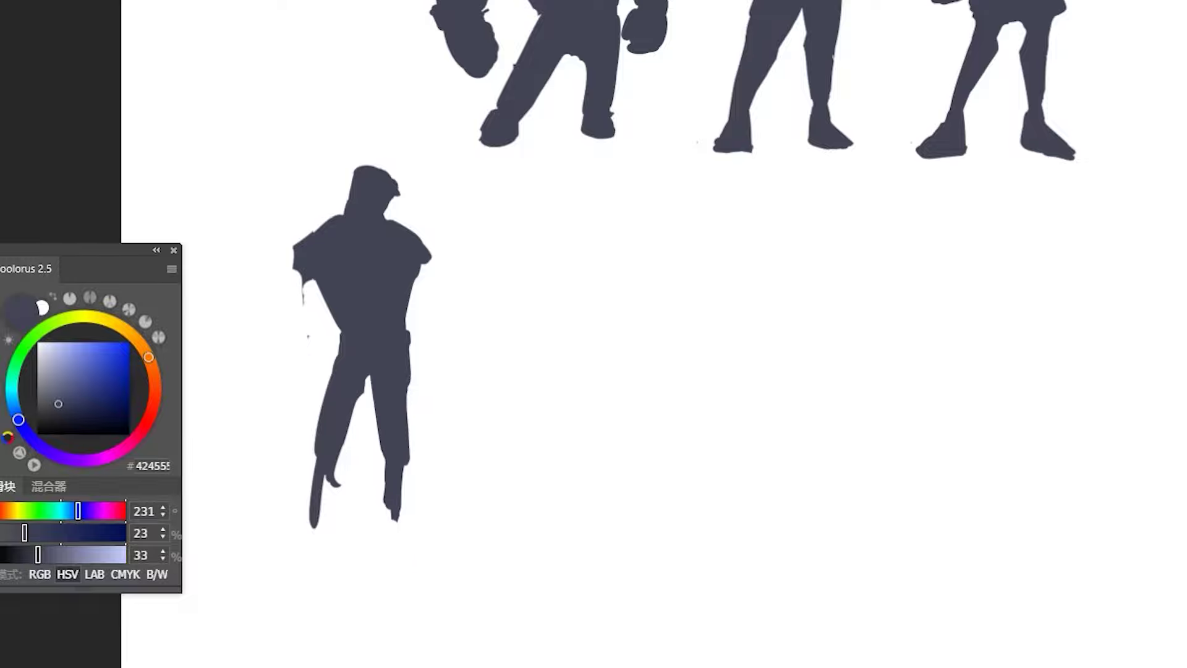
Paint a longer right shin with a foot on the fourth humanoid and rough in its left shin.
{"action": "left_click_drag", "start_coordinate": [384, 457], "coordinate": [379, 475]}
{"action": "left_click_drag", "start_coordinate": [370, 380], "coordinate": [388, 590]}
{"action": "mouse_move", "coordinate": [393, 513]}
{"action": "left_mouse_down"}
{"action": "mouse_move", "coordinate": [403, 594]}
{"action": "mouse_move", "coordinate": [409, 609]}
{"action": "mouse_move", "coordinate": [430, 605]}
{"action": "left_mouse_up"}
{"action": "left_click_drag", "start_coordinate": [362, 393], "coordinate": [324, 493]}
{"action": "left_click_drag", "start_coordinate": [349, 439], "coordinate": [296, 588]}
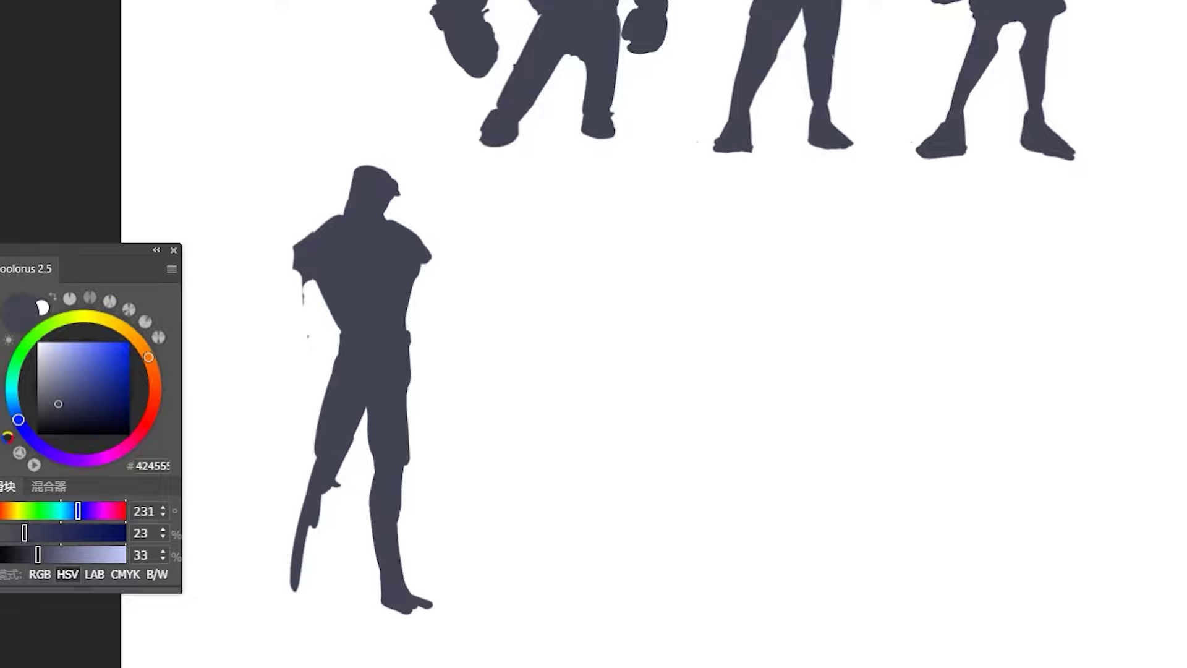
Fill out the fourth humanoid's left lower leg down to a small foot and clean up the inner leg contour.
{"action": "left_click_drag", "start_coordinate": [331, 488], "coordinate": [312, 603]}
{"action": "left_click_drag", "start_coordinate": [303, 526], "coordinate": [306, 594]}
{"action": "left_click_drag", "start_coordinate": [337, 482], "coordinate": [312, 603]}
{"action": "left_click_drag", "start_coordinate": [294, 537], "coordinate": [296, 626]}
{"action": "mouse_move", "coordinate": [318, 581]}
{"action": "left_mouse_down"}
{"action": "mouse_move", "coordinate": [297, 620]}
{"action": "mouse_move", "coordinate": [322, 619]}
{"action": "left_mouse_up"}
{"action": "left_click_drag", "start_coordinate": [309, 557], "coordinate": [309, 580]}
{"action": "left_click_drag", "start_coordinate": [316, 522], "coordinate": [306, 605]}
{"action": "mouse_move", "coordinate": [347, 457]}
{"action": "left_mouse_down"}
{"action": "mouse_move", "coordinate": [331, 501]}
{"action": "mouse_move", "coordinate": [296, 529]}
{"action": "mouse_move", "coordinate": [293, 578]}
{"action": "left_mouse_up"}
{"action": "left_click_drag", "start_coordinate": [311, 598], "coordinate": [310, 615]}
{"action": "left_click_drag", "start_coordinate": [348, 464], "coordinate": [368, 408]}
Paint an outstretched arm and a raised hand beside the fourth humanoid's left shoulder, and reshape the opposite shoulder and torso.
{"action": "mouse_move", "coordinate": [409, 345]}
{"action": "left_mouse_down"}
{"action": "mouse_move", "coordinate": [403, 493]}
{"action": "mouse_move", "coordinate": [408, 383]}
{"action": "mouse_move", "coordinate": [410, 472]}
{"action": "mouse_move", "coordinate": [407, 408]}
{"action": "left_mouse_up"}
{"action": "mouse_move", "coordinate": [297, 253]}
{"action": "left_mouse_down"}
{"action": "mouse_move", "coordinate": [302, 298]}
{"action": "mouse_move", "coordinate": [317, 306]}
{"action": "left_mouse_up"}
{"action": "mouse_move", "coordinate": [289, 204]}
{"action": "left_mouse_down"}
{"action": "mouse_move", "coordinate": [278, 244]}
{"action": "mouse_move", "coordinate": [269, 234]}
{"action": "left_mouse_up"}
{"action": "mouse_move", "coordinate": [296, 197]}
{"action": "left_mouse_down"}
{"action": "mouse_move", "coordinate": [265, 259]}
{"action": "mouse_move", "coordinate": [204, 286]}
{"action": "mouse_move", "coordinate": [240, 286]}
{"action": "left_mouse_up"}
{"action": "mouse_move", "coordinate": [238, 272]}
{"action": "left_mouse_down"}
{"action": "mouse_move", "coordinate": [291, 263]}
{"action": "mouse_move", "coordinate": [263, 269]}
{"action": "left_mouse_up"}
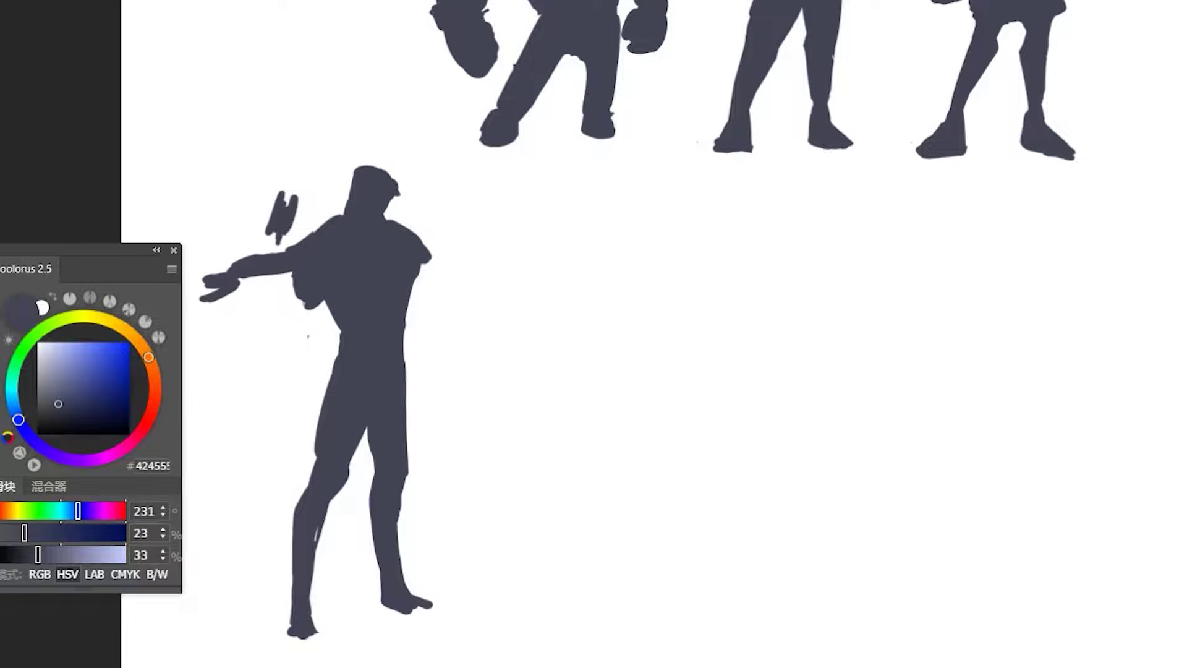
{"action": "left_click_drag", "start_coordinate": [428, 235], "coordinate": [416, 285]}
{"action": "left_click_drag", "start_coordinate": [618, 371], "coordinate": [709, 363]}
{"action": "left_click_drag", "start_coordinate": [378, 199], "coordinate": [373, 171]}
{"action": "left_click_drag", "start_coordinate": [355, 225], "coordinate": [391, 300]}
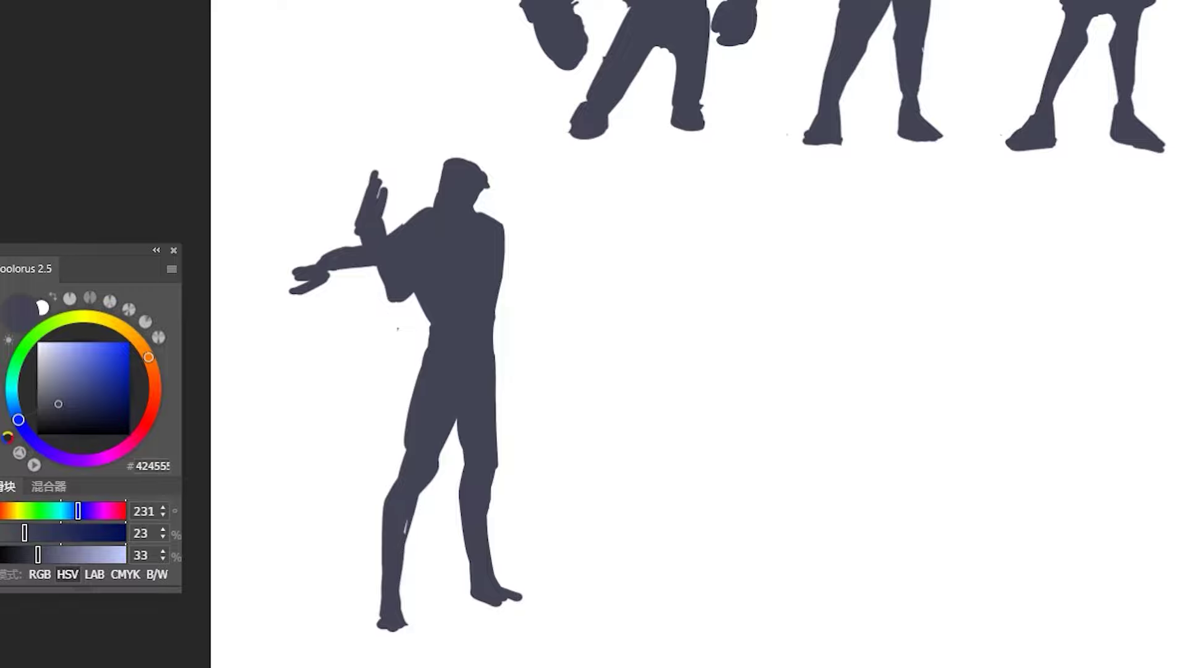
Refine the fourth humanoid's raised hand and repaint the outstretched forearm longer and thinner with splayed fingers.
{"action": "mouse_move", "coordinate": [378, 175]}
{"action": "left_mouse_down"}
{"action": "mouse_move", "coordinate": [377, 210]}
{"action": "mouse_move", "coordinate": [357, 218]}
{"action": "left_mouse_up"}
{"action": "left_click_drag", "start_coordinate": [376, 175], "coordinate": [383, 220]}
{"action": "left_click_drag", "start_coordinate": [488, 207], "coordinate": [504, 235]}
{"action": "mouse_move", "coordinate": [414, 210]}
{"action": "left_mouse_down"}
{"action": "mouse_move", "coordinate": [433, 218]}
{"action": "mouse_move", "coordinate": [421, 216]}
{"action": "left_mouse_up"}
{"action": "left_click_drag", "start_coordinate": [436, 186], "coordinate": [426, 219]}
{"action": "mouse_move", "coordinate": [433, 180]}
{"action": "left_mouse_down"}
{"action": "mouse_move", "coordinate": [426, 223]}
{"action": "mouse_move", "coordinate": [433, 209]}
{"action": "left_mouse_up"}
{"action": "left_click_drag", "start_coordinate": [343, 269], "coordinate": [309, 291]}
{"action": "mouse_move", "coordinate": [352, 247]}
{"action": "left_mouse_down"}
{"action": "mouse_move", "coordinate": [297, 272]}
{"action": "mouse_move", "coordinate": [290, 291]}
{"action": "left_mouse_up"}
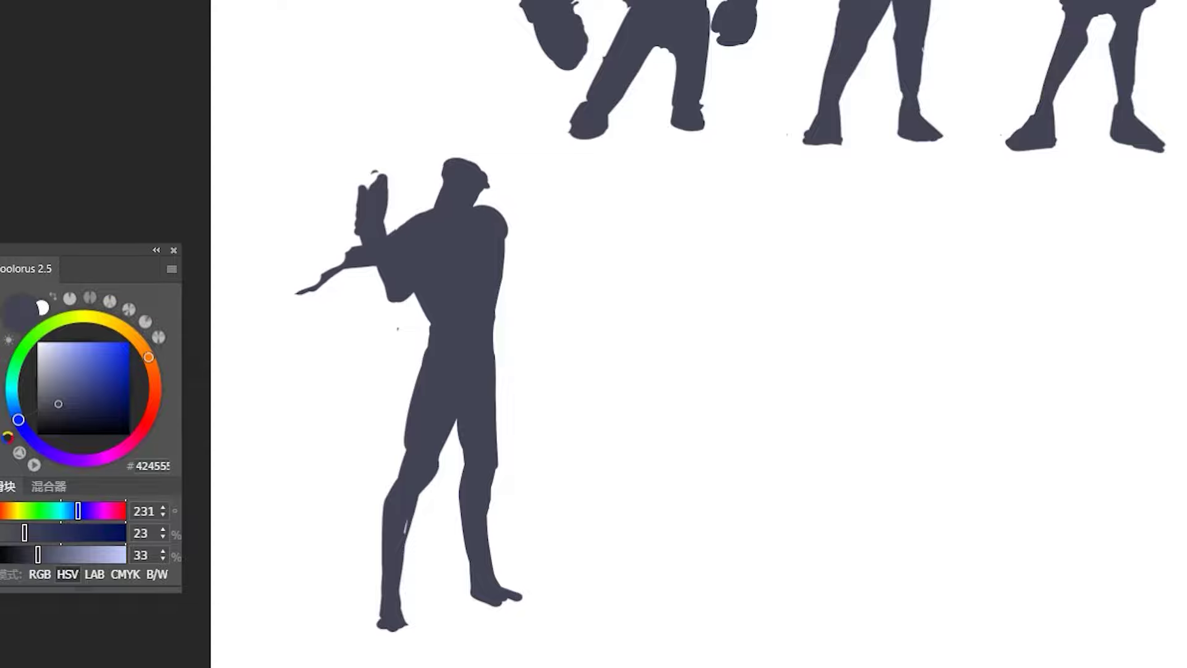
{"action": "mouse_move", "coordinate": [371, 265]}
{"action": "left_mouse_down"}
{"action": "mouse_move", "coordinate": [250, 302]}
{"action": "mouse_move", "coordinate": [284, 307]}
{"action": "mouse_move", "coordinate": [340, 284]}
{"action": "left_mouse_up"}
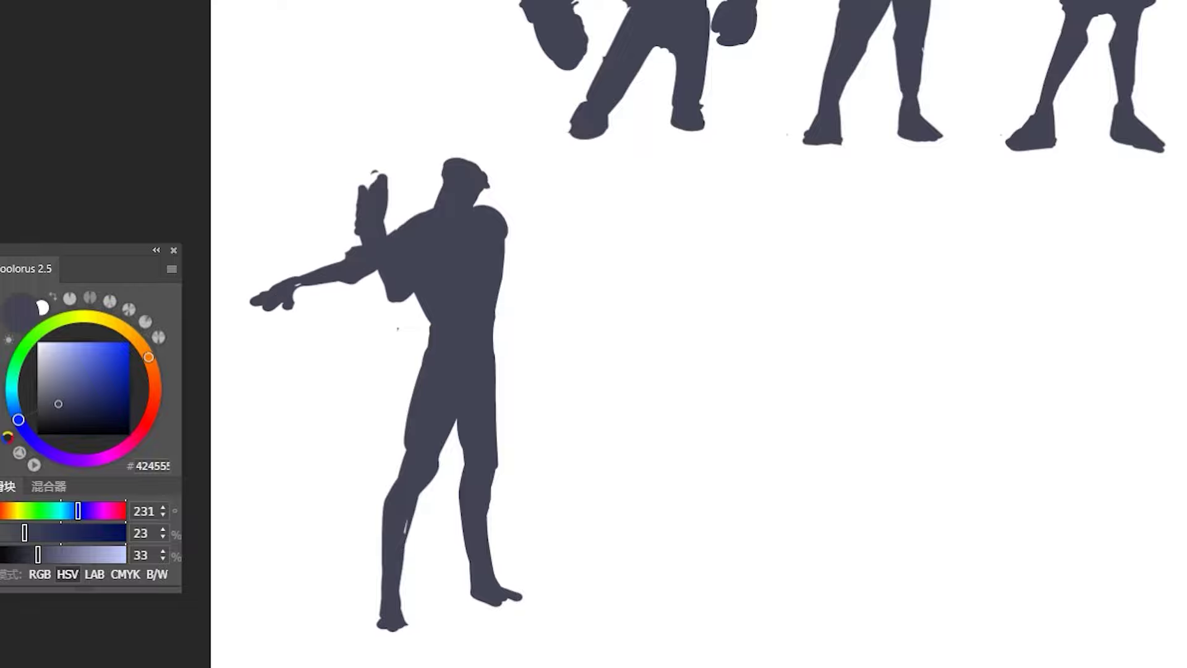
Broaden the fourth humanoid's right shoulder and chest, and thicken its neck and outstretched forearm.
{"action": "left_click_drag", "start_coordinate": [509, 228], "coordinate": [508, 245]}
{"action": "mouse_move", "coordinate": [479, 204]}
{"action": "left_mouse_down"}
{"action": "mouse_move", "coordinate": [499, 210]}
{"action": "mouse_move", "coordinate": [517, 251]}
{"action": "mouse_move", "coordinate": [497, 306]}
{"action": "mouse_move", "coordinate": [411, 324]}
{"action": "left_mouse_up"}
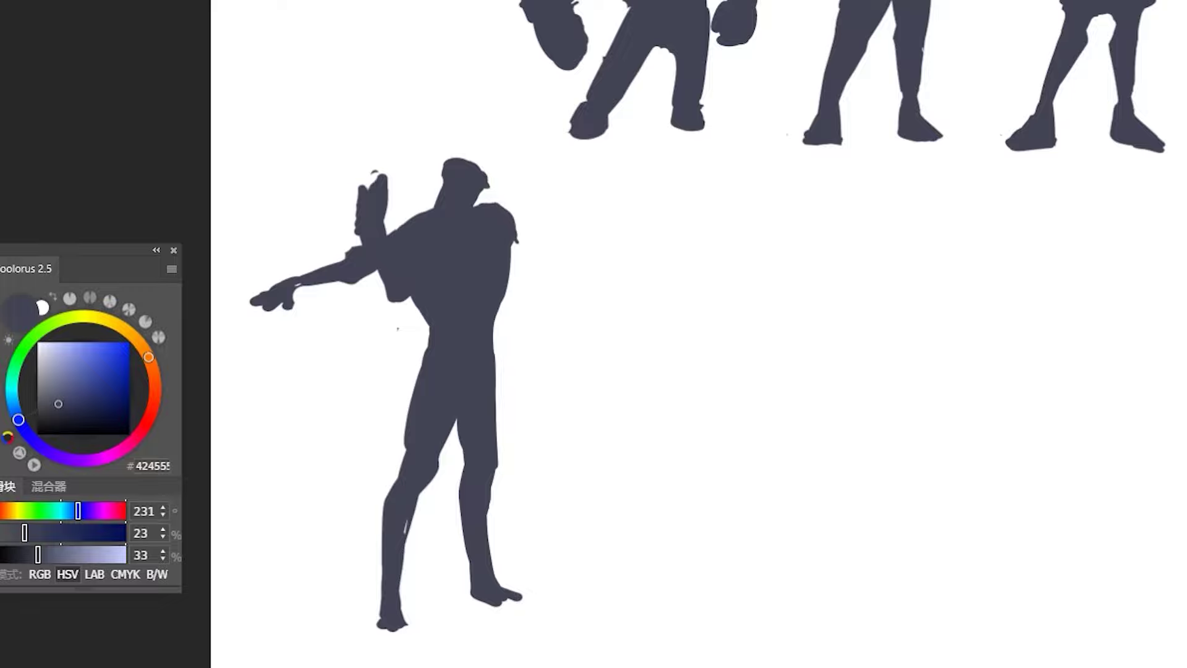
{"action": "left_click_drag", "start_coordinate": [442, 176], "coordinate": [435, 205]}
{"action": "left_click_drag", "start_coordinate": [299, 275], "coordinate": [346, 253]}
{"action": "left_click_drag", "start_coordinate": [476, 192], "coordinate": [479, 206]}
Paint pointed feet on both of the fourth humanoid's legs and smooth the knee and thigh contours.
{"action": "mouse_move", "coordinate": [406, 521]}
{"action": "left_mouse_down"}
{"action": "mouse_move", "coordinate": [381, 636]}
{"action": "mouse_move", "coordinate": [417, 650]}
{"action": "left_mouse_up"}
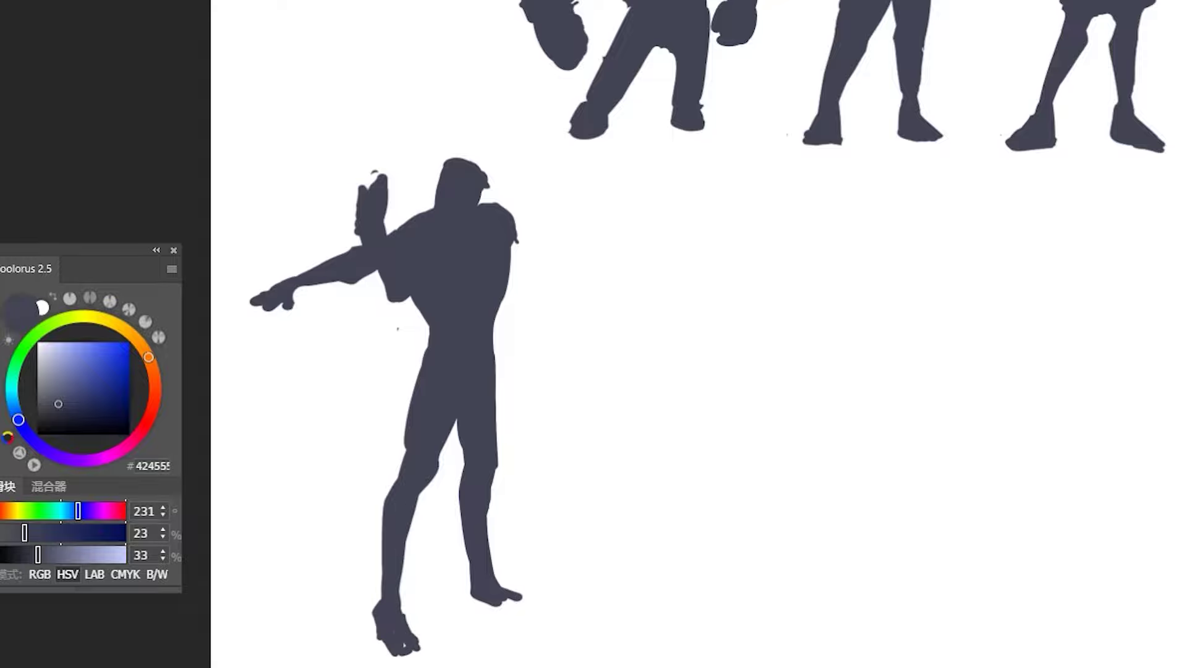
{"action": "mouse_move", "coordinate": [374, 603]}
{"action": "left_mouse_down"}
{"action": "mouse_move", "coordinate": [377, 631]}
{"action": "mouse_move", "coordinate": [419, 656]}
{"action": "left_mouse_up"}
{"action": "left_click_drag", "start_coordinate": [418, 494], "coordinate": [406, 558]}
{"action": "left_click_drag", "start_coordinate": [424, 487], "coordinate": [413, 523]}
{"action": "left_click_drag", "start_coordinate": [497, 366], "coordinate": [496, 429]}
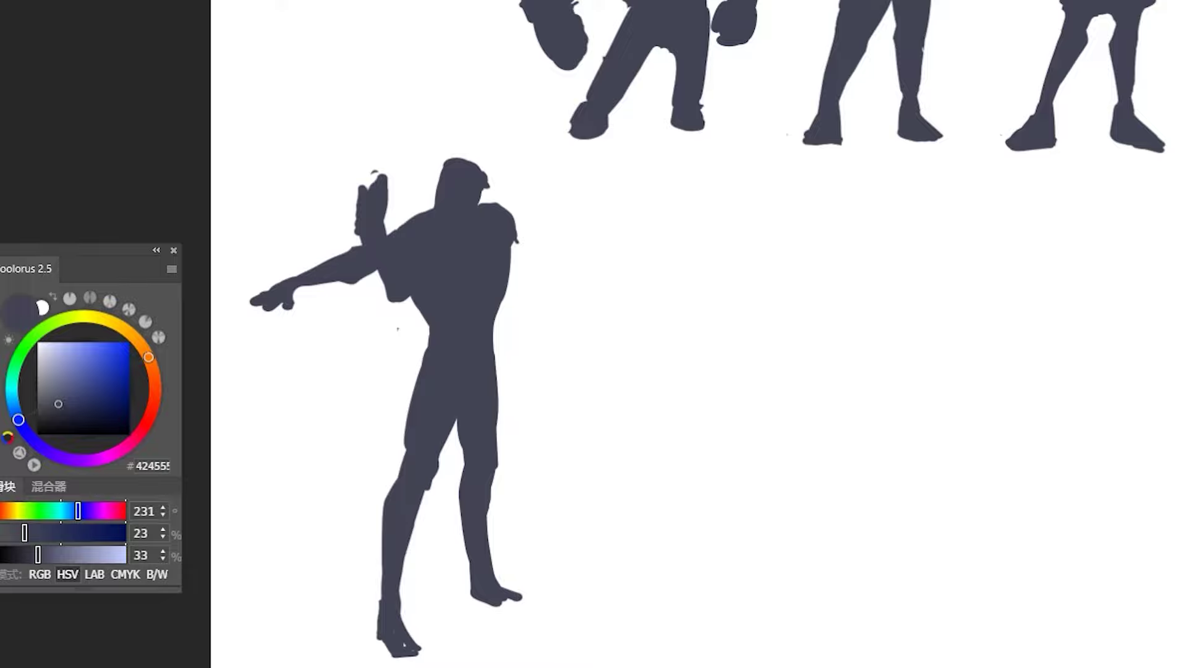
{"action": "left_click_drag", "start_coordinate": [493, 601], "coordinate": [487, 610]}
{"action": "left_click_drag", "start_coordinate": [424, 488], "coordinate": [419, 509]}
{"action": "mouse_move", "coordinate": [469, 574]}
{"action": "left_mouse_down"}
{"action": "mouse_move", "coordinate": [470, 591]}
{"action": "mouse_move", "coordinate": [531, 604]}
{"action": "mouse_move", "coordinate": [500, 591]}
{"action": "mouse_move", "coordinate": [541, 614]}
{"action": "left_mouse_up"}
{"action": "left_click_drag", "start_coordinate": [470, 592], "coordinate": [482, 609]}
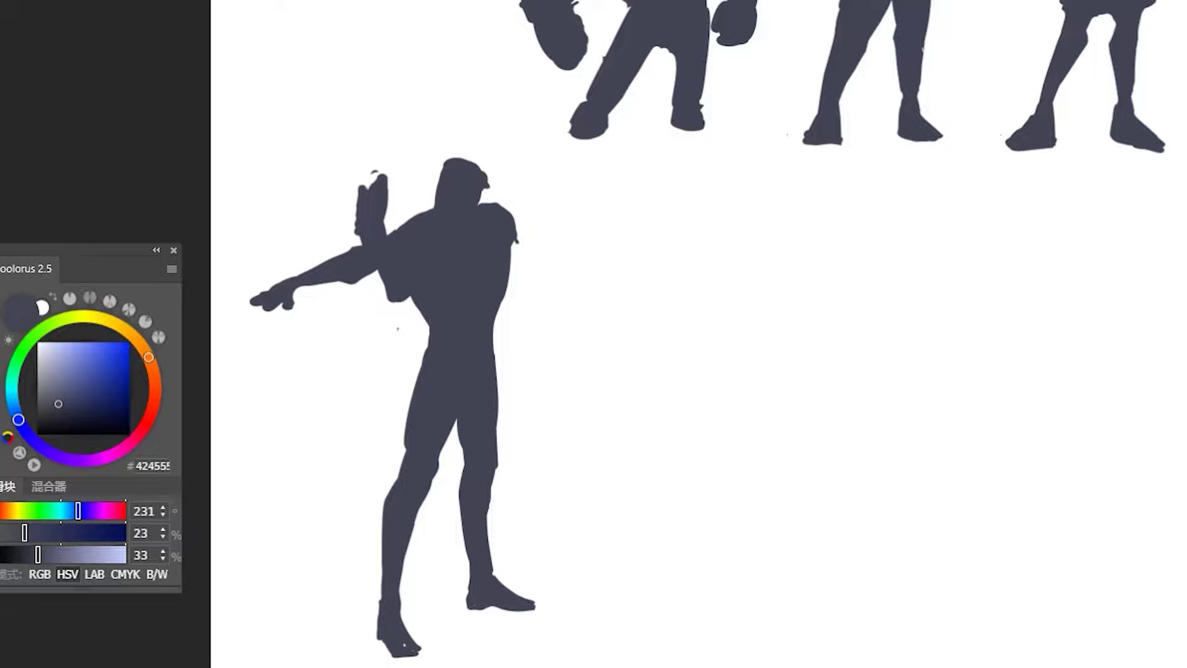
Add a fingertip to the raised hand and paint tousled hair tufts around the fourth humanoid's head.
{"action": "mouse_move", "coordinate": [387, 178]}
{"action": "left_mouse_down"}
{"action": "mouse_move", "coordinate": [382, 218]}
{"action": "mouse_move", "coordinate": [394, 171]}
{"action": "left_mouse_up"}
{"action": "left_click_drag", "start_coordinate": [487, 181], "coordinate": [496, 175]}
{"action": "mouse_move", "coordinate": [479, 170]}
{"action": "left_mouse_down"}
{"action": "mouse_move", "coordinate": [485, 158]}
{"action": "mouse_move", "coordinate": [424, 199]}
{"action": "left_mouse_up"}
{"action": "left_click_drag", "start_coordinate": [458, 159], "coordinate": [453, 151]}
{"action": "left_click_drag", "start_coordinate": [468, 162], "coordinate": [480, 157]}
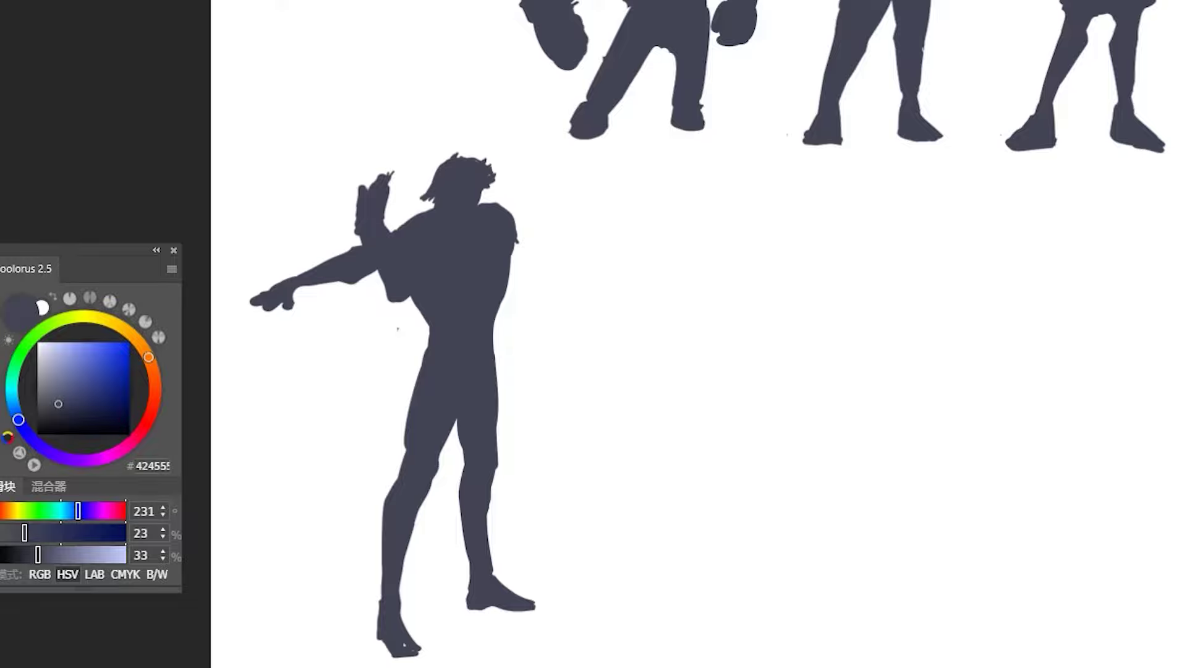
Trim the fourth humanoid's waist and outer left thigh to a slimmer contour.
{"action": "mouse_move", "coordinate": [435, 346]}
{"action": "left_mouse_down"}
{"action": "mouse_move", "coordinate": [408, 457]}
{"action": "mouse_move", "coordinate": [413, 407]}
{"action": "left_mouse_up"}
{"action": "left_click_drag", "start_coordinate": [429, 326], "coordinate": [413, 427]}
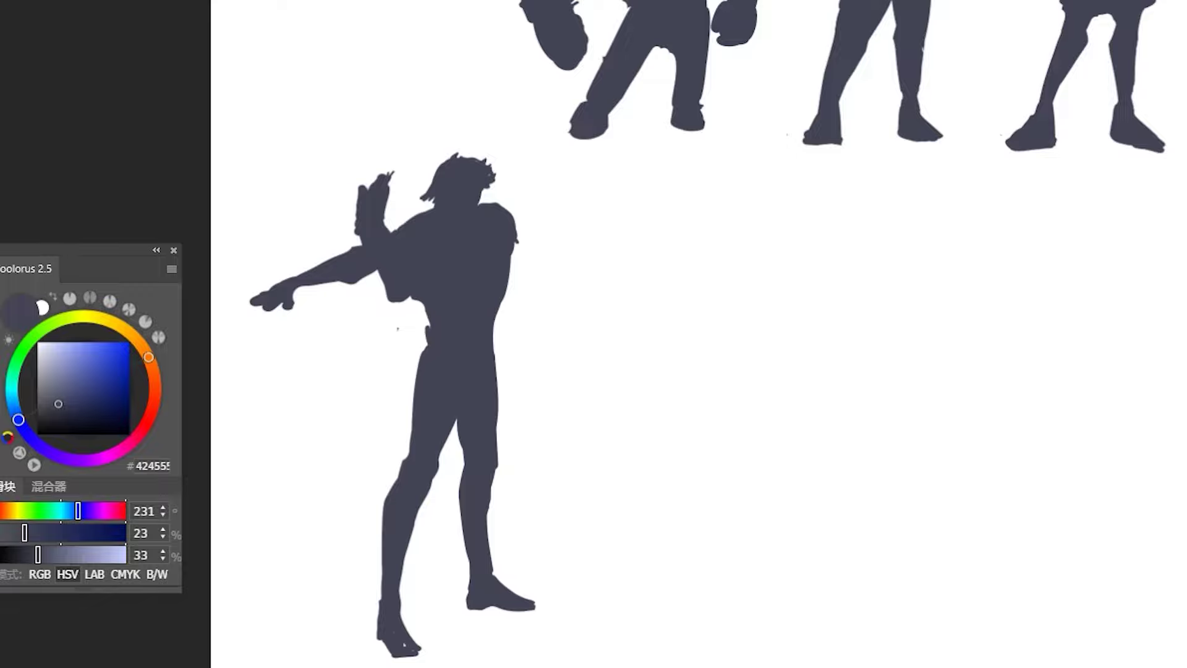
{"action": "left_click_drag", "start_coordinate": [429, 306], "coordinate": [423, 325]}
{"action": "left_click_drag", "start_coordinate": [413, 403], "coordinate": [406, 460]}
Duplicate the fourth humanoid beside itself, then round the copy's shoulder and paint gauntlets with larger hands.
{"action": "left_click_drag", "start_coordinate": [396, 312], "coordinate": [697, 312]}
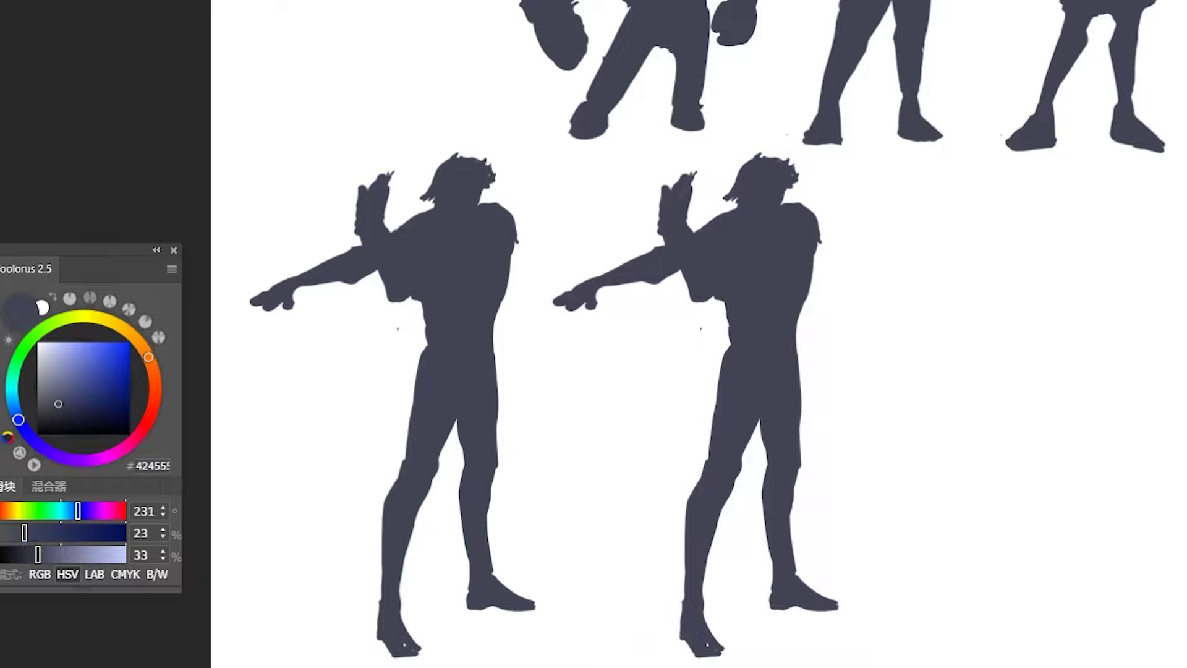
{"action": "left_click_drag", "start_coordinate": [804, 204], "coordinate": [825, 242]}
{"action": "left_click_drag", "start_coordinate": [685, 159], "coordinate": [674, 187]}
{"action": "left_click_drag", "start_coordinate": [591, 278], "coordinate": [547, 306]}
{"action": "mouse_move", "coordinate": [609, 263]}
{"action": "left_mouse_down"}
{"action": "mouse_move", "coordinate": [595, 276]}
{"action": "mouse_move", "coordinate": [615, 289]}
{"action": "mouse_move", "coordinate": [582, 306]}
{"action": "left_mouse_up"}
{"action": "mouse_move", "coordinate": [680, 167]}
{"action": "left_mouse_down"}
{"action": "mouse_move", "coordinate": [654, 226]}
{"action": "mouse_move", "coordinate": [658, 239]}
{"action": "mouse_move", "coordinate": [689, 232]}
{"action": "left_mouse_up"}
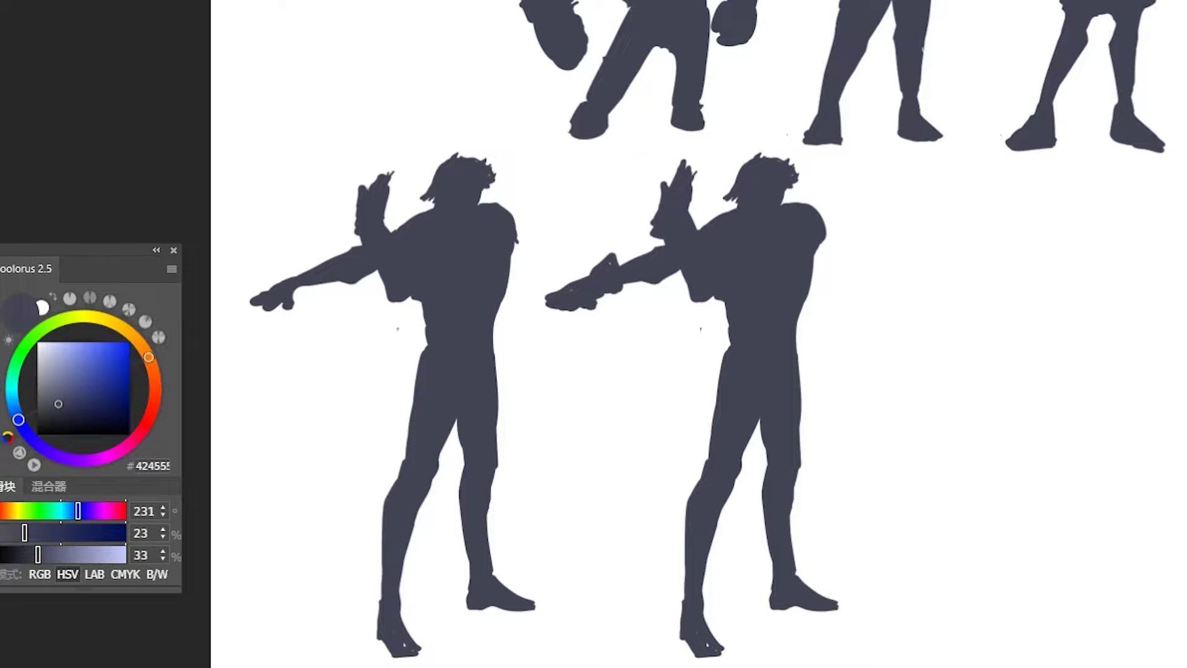
Narrow the fifth humanoid's waist, shift its hips outward and repaint both thighs to match.
{"action": "left_click_drag", "start_coordinate": [721, 301], "coordinate": [749, 384]}
{"action": "mouse_move", "coordinate": [792, 322]}
{"action": "left_mouse_down"}
{"action": "mouse_move", "coordinate": [796, 369]}
{"action": "mouse_move", "coordinate": [815, 371]}
{"action": "mouse_move", "coordinate": [705, 476]}
{"action": "left_mouse_up"}
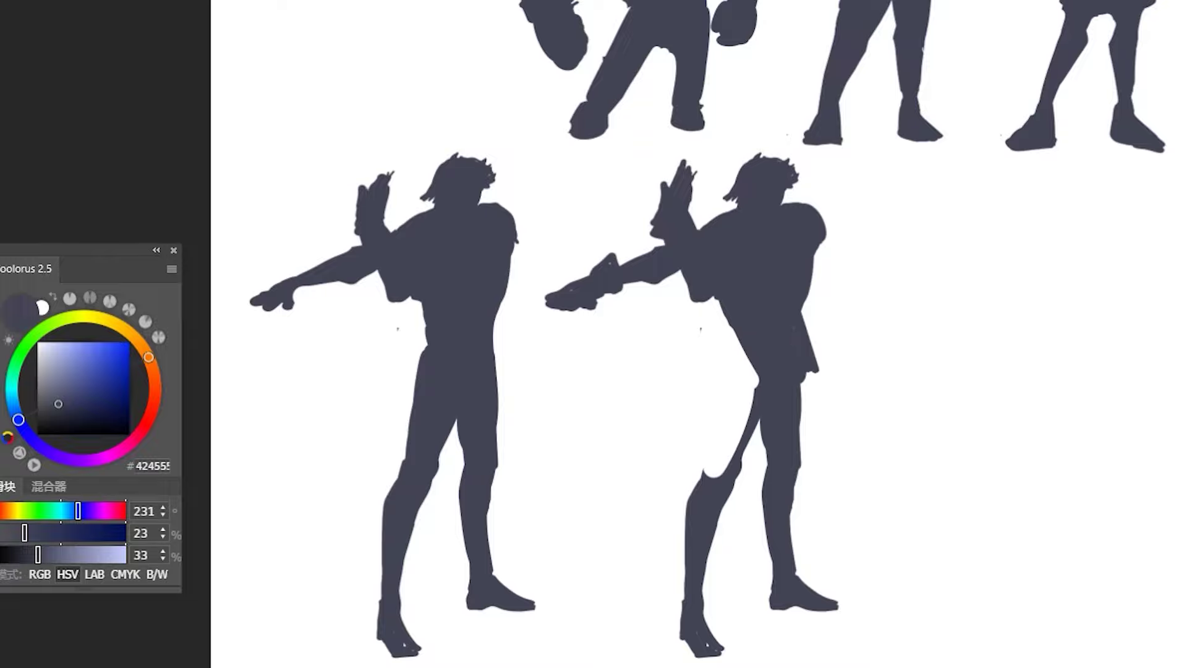
{"action": "left_click_drag", "start_coordinate": [819, 341], "coordinate": [804, 490]}
{"action": "left_click_drag", "start_coordinate": [755, 368], "coordinate": [703, 482]}
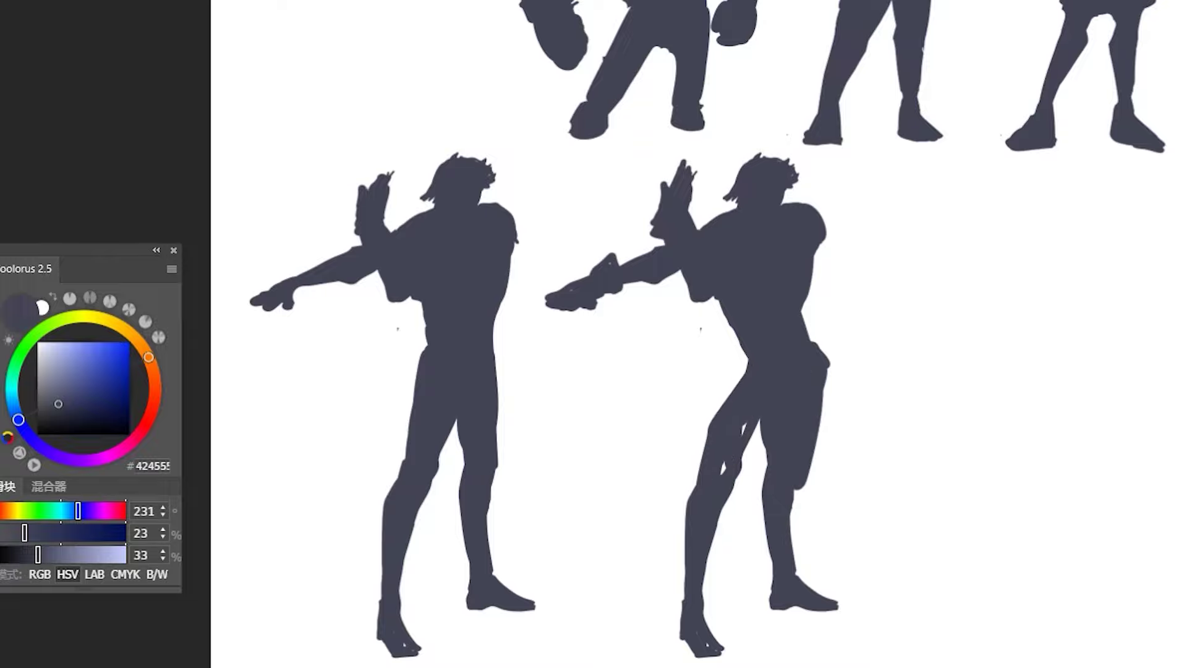
Widen the fifth humanoid's legs into baggy trousers gathered at the ankles.
{"action": "left_click_drag", "start_coordinate": [762, 420], "coordinate": [735, 494]}
{"action": "mouse_move", "coordinate": [765, 458]}
{"action": "left_mouse_down"}
{"action": "mouse_move", "coordinate": [728, 495]}
{"action": "mouse_move", "coordinate": [717, 553]}
{"action": "left_mouse_up"}
{"action": "mouse_move", "coordinate": [822, 344]}
{"action": "left_mouse_down"}
{"action": "mouse_move", "coordinate": [826, 405]}
{"action": "mouse_move", "coordinate": [798, 556]}
{"action": "left_mouse_up"}
{"action": "left_click_drag", "start_coordinate": [822, 430], "coordinate": [798, 559]}
{"action": "mouse_move", "coordinate": [758, 470]}
{"action": "left_mouse_down"}
{"action": "mouse_move", "coordinate": [711, 587]}
{"action": "mouse_move", "coordinate": [673, 600]}
{"action": "left_mouse_up"}
{"action": "left_click_drag", "start_coordinate": [693, 482], "coordinate": [668, 590]}
{"action": "left_click_drag", "start_coordinate": [825, 495], "coordinate": [820, 516]}
{"action": "mouse_move", "coordinate": [762, 488]}
{"action": "left_mouse_down"}
{"action": "mouse_move", "coordinate": [717, 584]}
{"action": "mouse_move", "coordinate": [676, 631]}
{"action": "left_mouse_up"}
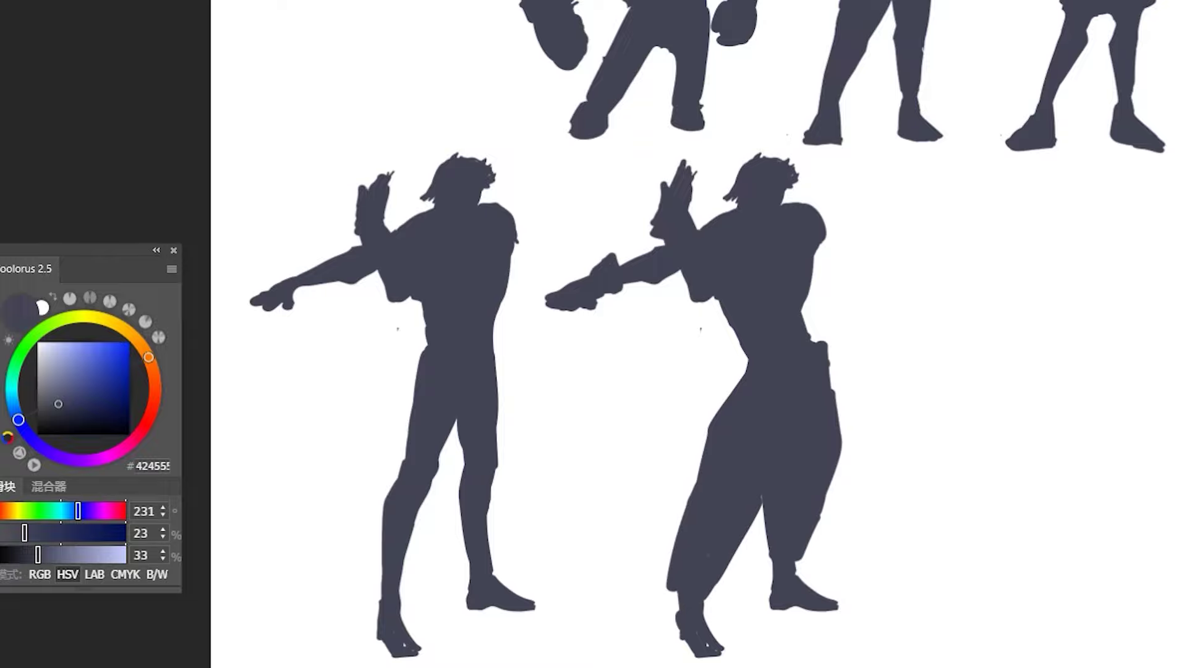
Carve separate fingers into the fifth humanoid's outstretched and raised hands.
{"action": "mouse_move", "coordinate": [590, 272]}
{"action": "left_mouse_down"}
{"action": "mouse_move", "coordinate": [547, 300]}
{"action": "mouse_move", "coordinate": [587, 314]}
{"action": "mouse_move", "coordinate": [563, 311]}
{"action": "mouse_move", "coordinate": [579, 301]}
{"action": "left_mouse_up"}
{"action": "left_click_drag", "start_coordinate": [575, 308], "coordinate": [586, 296]}
{"action": "left_click_drag", "start_coordinate": [695, 170], "coordinate": [684, 211]}
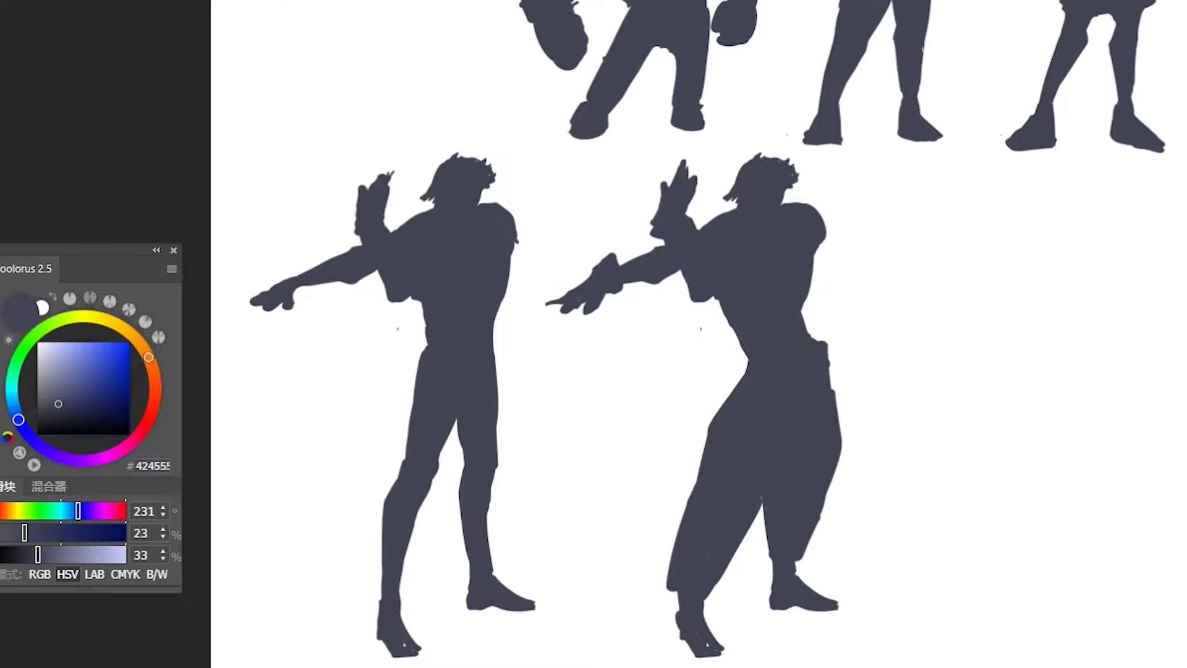
Paint bulky pouches on both sides of the fifth humanoid's hips and fill out its left foot.
{"action": "left_click_drag", "start_coordinate": [824, 344], "coordinate": [840, 448]}
{"action": "mouse_move", "coordinate": [824, 355]}
{"action": "left_mouse_down"}
{"action": "mouse_move", "coordinate": [836, 398]}
{"action": "mouse_move", "coordinate": [840, 390]}
{"action": "left_mouse_up"}
{"action": "mouse_move", "coordinate": [729, 386]}
{"action": "left_mouse_down"}
{"action": "mouse_move", "coordinate": [680, 423]}
{"action": "mouse_move", "coordinate": [683, 436]}
{"action": "mouse_move", "coordinate": [699, 432]}
{"action": "mouse_move", "coordinate": [673, 420]}
{"action": "mouse_move", "coordinate": [720, 380]}
{"action": "left_mouse_up"}
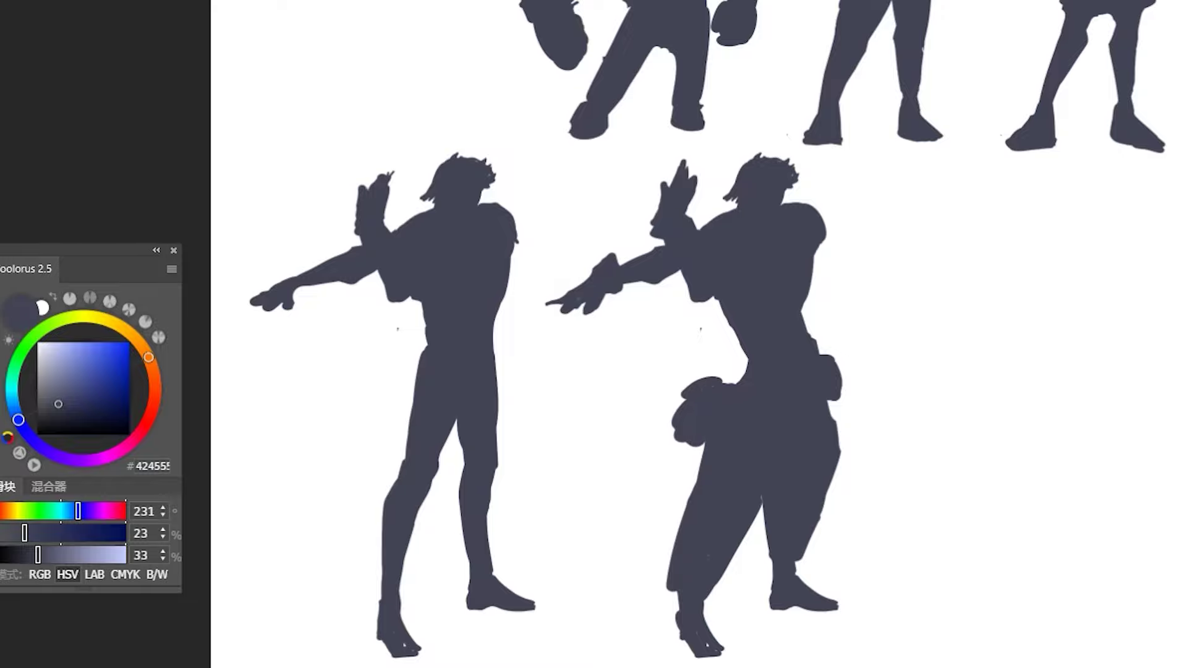
{"action": "left_click_drag", "start_coordinate": [680, 609], "coordinate": [674, 646]}
{"action": "left_click_drag", "start_coordinate": [829, 483], "coordinate": [826, 501]}
Paint two long curved ribbons trailing from the fifth humanoid's head, behind its arm and down to the hip.
{"action": "mouse_move", "coordinate": [734, 178]}
{"action": "left_mouse_down"}
{"action": "mouse_move", "coordinate": [703, 218]}
{"action": "mouse_move", "coordinate": [649, 399]}
{"action": "left_mouse_up"}
{"action": "left_click_drag", "start_coordinate": [660, 343], "coordinate": [652, 402]}
{"action": "left_click_drag", "start_coordinate": [663, 281], "coordinate": [671, 414]}
{"action": "left_click_drag", "start_coordinate": [646, 318], "coordinate": [661, 405]}
{"action": "left_click_drag", "start_coordinate": [672, 273], "coordinate": [653, 351]}
{"action": "left_click_drag", "start_coordinate": [719, 204], "coordinate": [697, 227]}
{"action": "left_click_drag", "start_coordinate": [680, 278], "coordinate": [703, 378]}
{"action": "left_click_drag", "start_coordinate": [685, 300], "coordinate": [710, 376]}
{"action": "left_click_drag", "start_coordinate": [725, 187], "coordinate": [706, 214]}
{"action": "mouse_move", "coordinate": [680, 271]}
{"action": "left_mouse_down"}
{"action": "mouse_move", "coordinate": [689, 344]}
{"action": "mouse_move", "coordinate": [734, 382]}
{"action": "left_mouse_up"}
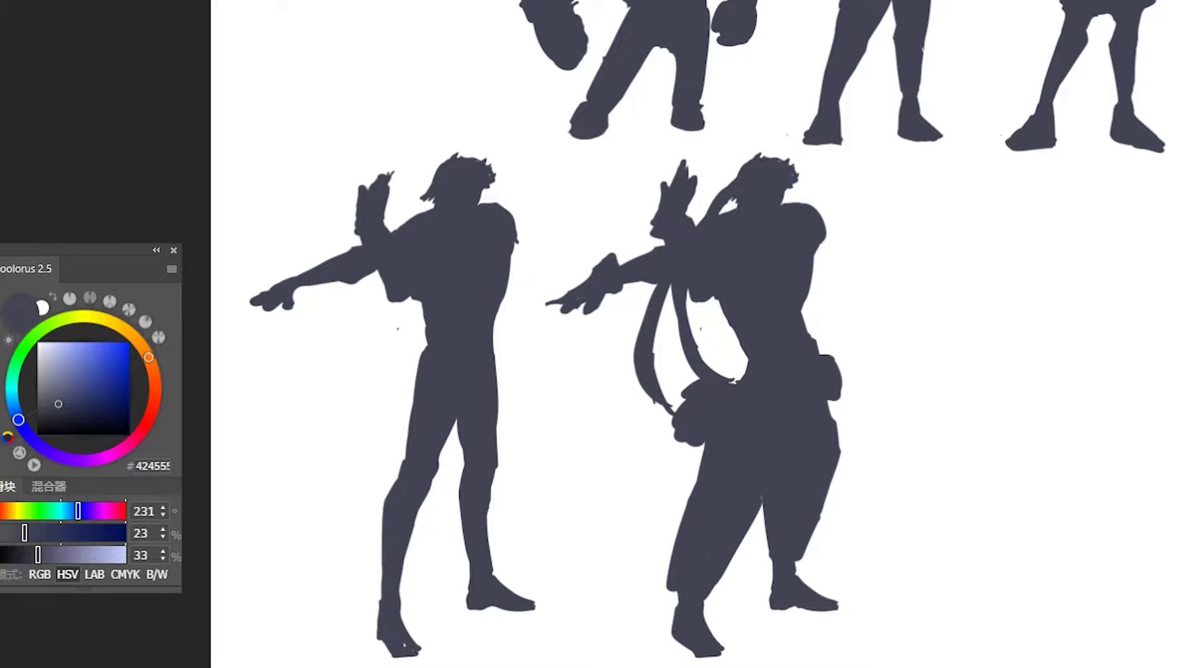
Smooth the fifth humanoid's waist, hip and outer trouser leg into one continuous curve.
{"action": "left_click_drag", "start_coordinate": [806, 266], "coordinate": [826, 353]}
{"action": "key", "text": "ctrl+alt+z"}
{"action": "key", "text": "ctrl+alt+z"}
{"action": "key", "text": "ctrl+alt+z"}
{"action": "key", "text": "ctrl+alt+z"}
{"action": "key", "text": "ctrl+shift+z"}
{"action": "key", "text": "ctrl+shift+z"}
{"action": "left_click_drag", "start_coordinate": [829, 400], "coordinate": [839, 429]}
{"action": "left_click_drag", "start_coordinate": [827, 485], "coordinate": [830, 497]}
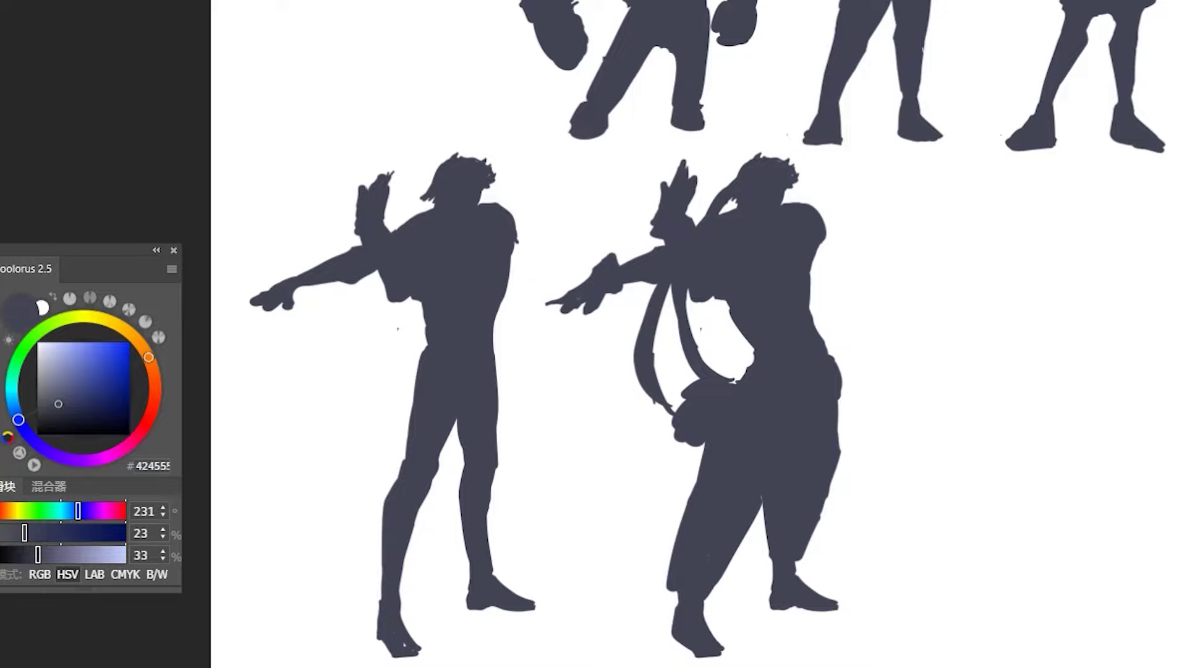
Reshape the fifth humanoid's right ankle and foot into a slimmer, downward-angled form.
{"action": "key", "text": "ctrl+alt+z"}
{"action": "mouse_move", "coordinate": [796, 563]}
{"action": "left_mouse_down"}
{"action": "mouse_move", "coordinate": [810, 600]}
{"action": "mouse_move", "coordinate": [832, 606]}
{"action": "mouse_move", "coordinate": [792, 608]}
{"action": "mouse_move", "coordinate": [838, 606]}
{"action": "mouse_move", "coordinate": [834, 622]}
{"action": "left_mouse_up"}
{"action": "mouse_move", "coordinate": [772, 580]}
{"action": "left_mouse_down"}
{"action": "mouse_move", "coordinate": [769, 598]}
{"action": "mouse_move", "coordinate": [789, 612]}
{"action": "left_mouse_up"}
{"action": "key", "text": "ctrl+z"}
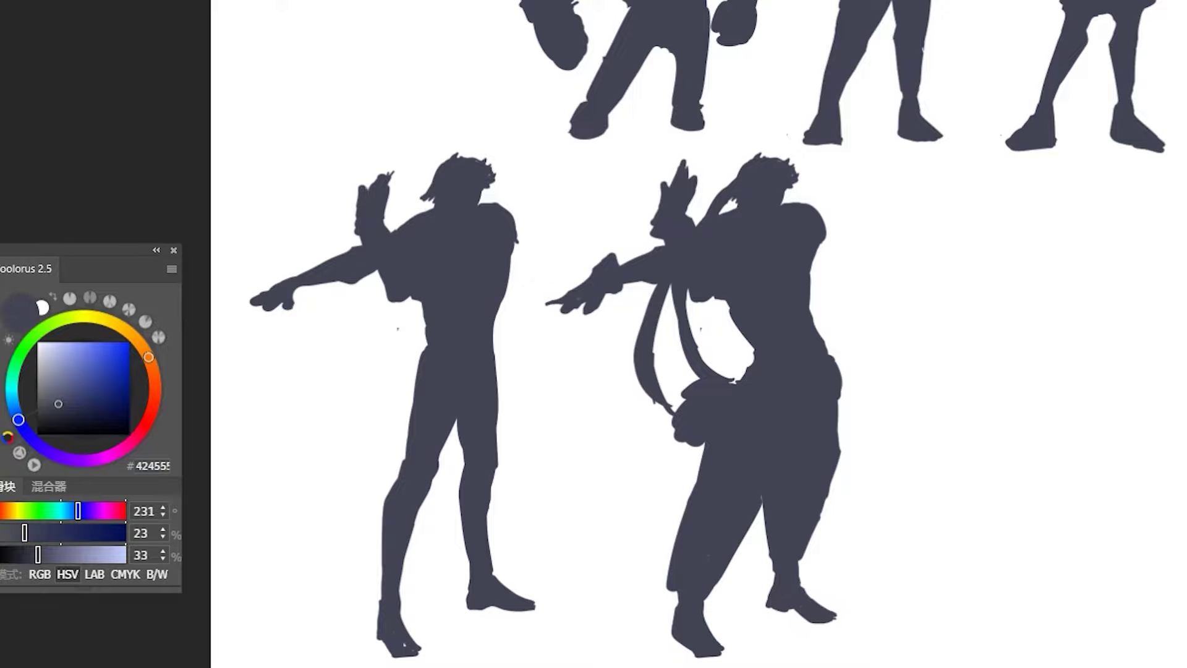
Duplicate the fifth humanoid beside itself and erase the copy's ribbons and left hip pouch.
{"action": "left_click_drag", "start_coordinate": [697, 660], "coordinate": [741, 656]}
{"action": "left_click_drag", "start_coordinate": [738, 396], "coordinate": [805, 383]}
{"action": "key", "text": "Return"}
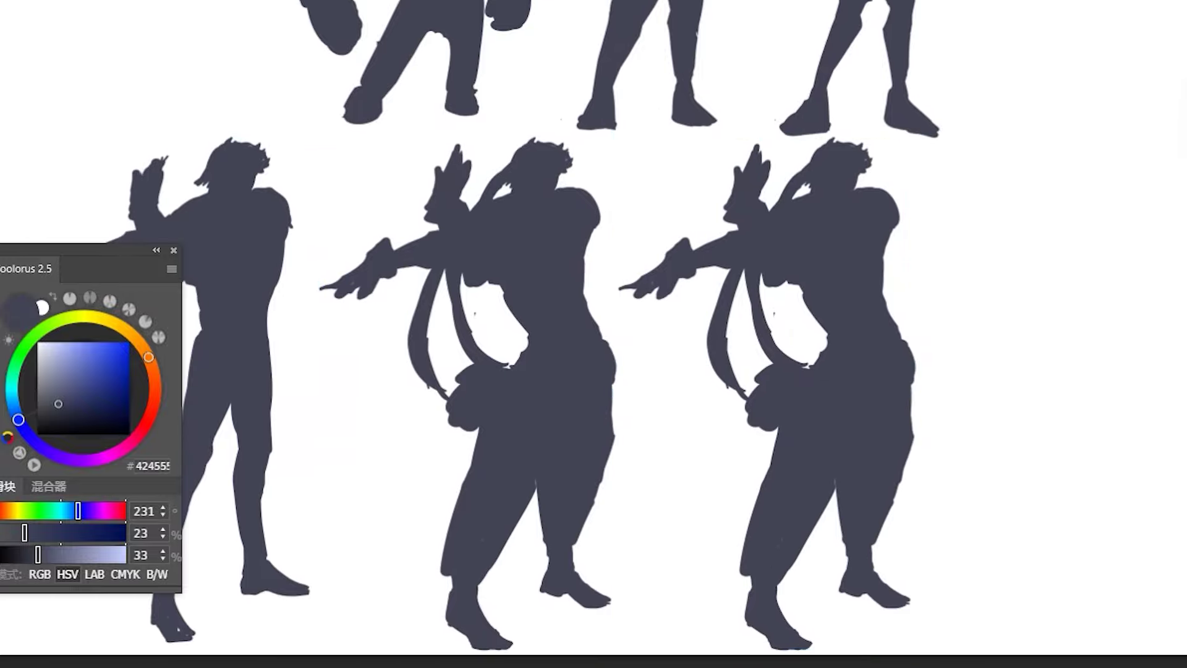
{"action": "mouse_move", "coordinate": [754, 297]}
{"action": "left_mouse_down"}
{"action": "mouse_move", "coordinate": [734, 279]}
{"action": "mouse_move", "coordinate": [722, 340]}
{"action": "mouse_move", "coordinate": [743, 390]}
{"action": "mouse_move", "coordinate": [768, 390]}
{"action": "mouse_move", "coordinate": [791, 408]}
{"action": "left_mouse_up"}
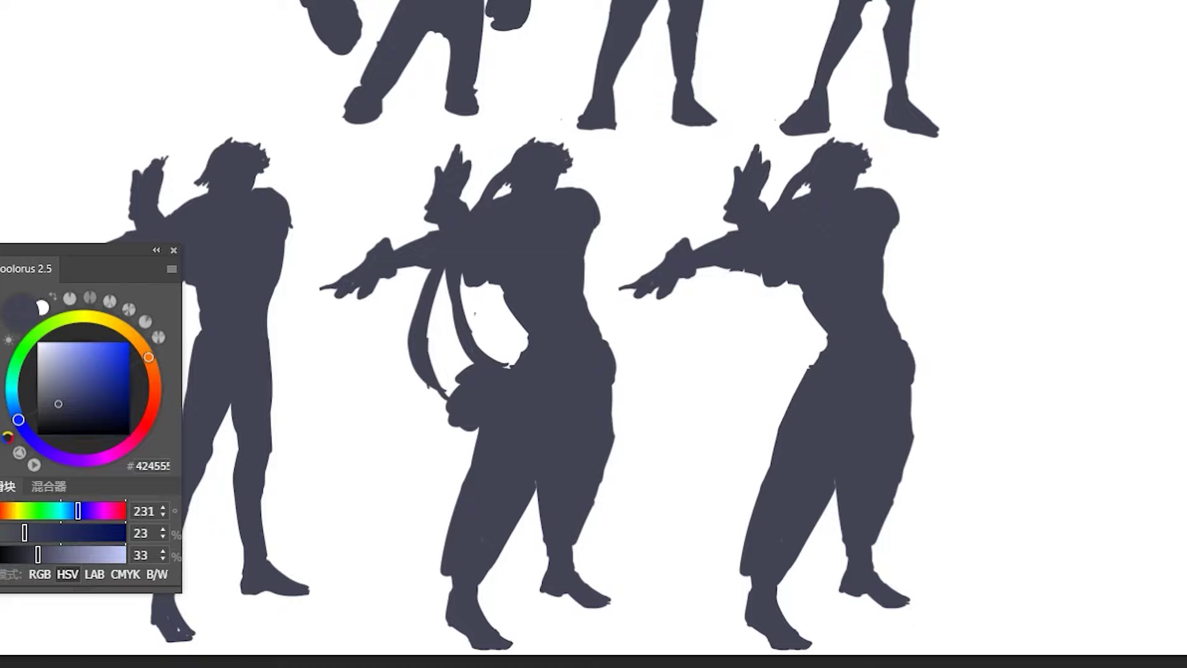
Slim the sixth humanoid's baggy trousers into straight legs and open a higher gap between them.
{"action": "mouse_move", "coordinate": [816, 362]}
{"action": "left_mouse_down"}
{"action": "mouse_move", "coordinate": [745, 547]}
{"action": "mouse_move", "coordinate": [748, 575]}
{"action": "left_mouse_up"}
{"action": "mouse_move", "coordinate": [797, 559]}
{"action": "left_mouse_down"}
{"action": "mouse_move", "coordinate": [850, 482]}
{"action": "mouse_move", "coordinate": [871, 411]}
{"action": "left_mouse_up"}
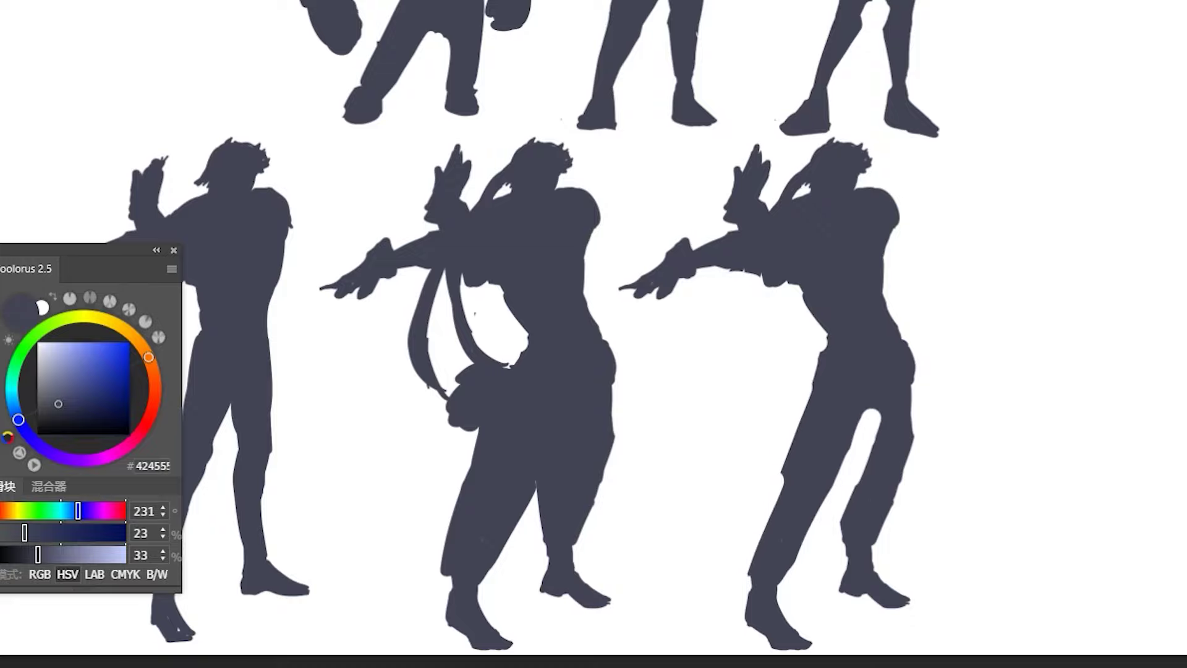
{"action": "mouse_move", "coordinate": [871, 454]}
{"action": "left_mouse_down"}
{"action": "mouse_move", "coordinate": [873, 409]}
{"action": "mouse_move", "coordinate": [868, 455]}
{"action": "left_mouse_up"}
{"action": "left_click_drag", "start_coordinate": [913, 362], "coordinate": [911, 454]}
Reshape the sixth humanoid's raised hand into a closed form and replace the headband tail with loose hair.
{"action": "mouse_move", "coordinate": [733, 219]}
{"action": "left_mouse_down"}
{"action": "mouse_move", "coordinate": [757, 145]}
{"action": "mouse_move", "coordinate": [748, 151]}
{"action": "left_mouse_up"}
{"action": "mouse_move", "coordinate": [738, 193]}
{"action": "left_mouse_down"}
{"action": "mouse_move", "coordinate": [766, 192]}
{"action": "mouse_move", "coordinate": [757, 158]}
{"action": "left_mouse_up"}
{"action": "mouse_move", "coordinate": [742, 216]}
{"action": "left_mouse_down"}
{"action": "mouse_move", "coordinate": [748, 192]}
{"action": "mouse_move", "coordinate": [764, 203]}
{"action": "mouse_move", "coordinate": [810, 158]}
{"action": "mouse_move", "coordinate": [866, 162]}
{"action": "mouse_move", "coordinate": [870, 184]}
{"action": "mouse_move", "coordinate": [863, 139]}
{"action": "mouse_move", "coordinate": [871, 170]}
{"action": "mouse_move", "coordinate": [803, 183]}
{"action": "left_mouse_up"}
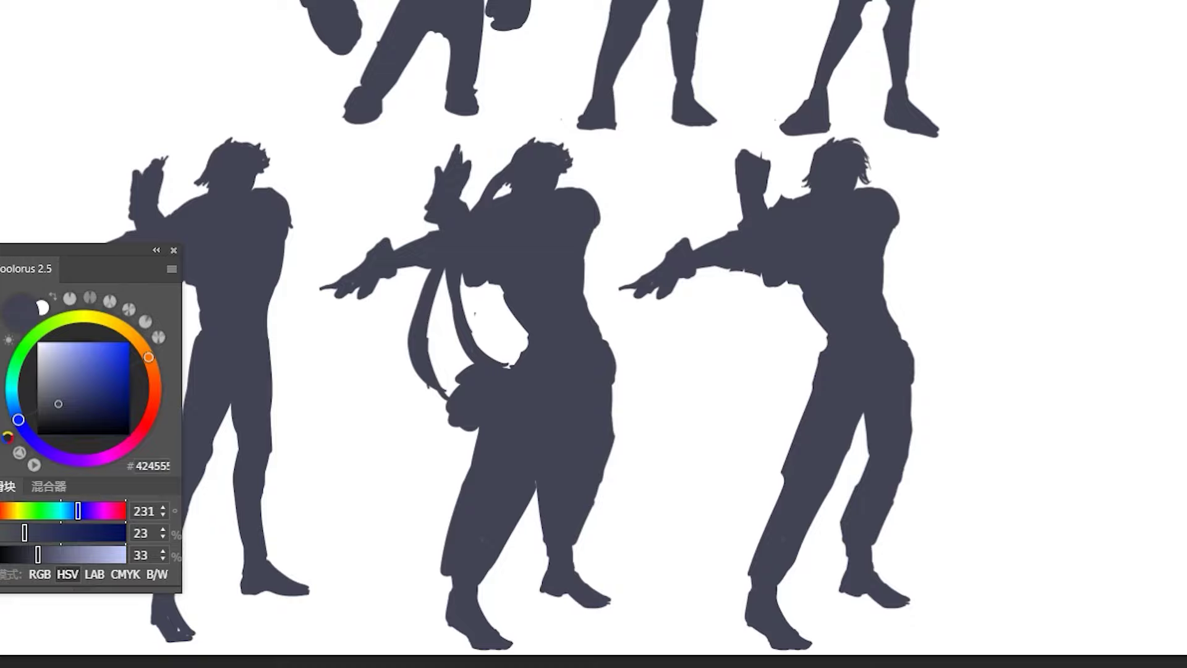
{"action": "mouse_move", "coordinate": [751, 151]}
{"action": "left_mouse_down"}
{"action": "mouse_move", "coordinate": [767, 191]}
{"action": "mouse_move", "coordinate": [767, 154]}
{"action": "mouse_move", "coordinate": [733, 213]}
{"action": "left_mouse_up"}
Paint a pointed jacket tail flaring from the sixth humanoid's left side and clean up its shoulder and waist.
{"action": "mouse_move", "coordinate": [755, 274]}
{"action": "left_mouse_down"}
{"action": "mouse_move", "coordinate": [727, 266]}
{"action": "mouse_move", "coordinate": [779, 288]}
{"action": "left_mouse_up"}
{"action": "mouse_move", "coordinate": [780, 194]}
{"action": "left_mouse_down"}
{"action": "mouse_move", "coordinate": [798, 207]}
{"action": "mouse_move", "coordinate": [783, 204]}
{"action": "left_mouse_up"}
{"action": "mouse_move", "coordinate": [862, 185]}
{"action": "left_mouse_down"}
{"action": "mouse_move", "coordinate": [881, 182]}
{"action": "mouse_move", "coordinate": [903, 213]}
{"action": "mouse_move", "coordinate": [888, 312]}
{"action": "left_mouse_up"}
{"action": "mouse_move", "coordinate": [801, 286]}
{"action": "left_mouse_down"}
{"action": "mouse_move", "coordinate": [790, 312]}
{"action": "mouse_move", "coordinate": [751, 329]}
{"action": "left_mouse_up"}
{"action": "mouse_move", "coordinate": [770, 301]}
{"action": "left_mouse_down"}
{"action": "mouse_move", "coordinate": [721, 355]}
{"action": "mouse_move", "coordinate": [792, 320]}
{"action": "left_mouse_up"}
{"action": "left_click_drag", "start_coordinate": [761, 339], "coordinate": [815, 316]}
{"action": "left_click_drag", "start_coordinate": [773, 279], "coordinate": [740, 338]}
{"action": "left_click_drag", "start_coordinate": [808, 297], "coordinate": [749, 334]}
{"action": "left_click_drag", "start_coordinate": [776, 279], "coordinate": [730, 353]}
{"action": "mouse_move", "coordinate": [806, 302]}
{"action": "left_mouse_down"}
{"action": "mouse_move", "coordinate": [780, 315]}
{"action": "mouse_move", "coordinate": [794, 337]}
{"action": "mouse_move", "coordinate": [753, 344]}
{"action": "mouse_move", "coordinate": [720, 367]}
{"action": "mouse_move", "coordinate": [711, 402]}
{"action": "left_mouse_up"}
{"action": "left_click_drag", "start_coordinate": [719, 358], "coordinate": [708, 413]}
{"action": "mouse_move", "coordinate": [762, 341]}
{"action": "left_mouse_down"}
{"action": "mouse_move", "coordinate": [811, 314]}
{"action": "mouse_move", "coordinate": [827, 349]}
{"action": "left_mouse_up"}
{"action": "left_click_drag", "start_coordinate": [901, 334], "coordinate": [907, 346]}
Replace the sixth humanoid's gauntlets with sleeve cuffs and reshape the outstretched hand with pointing fingers.
{"action": "left_click_drag", "start_coordinate": [693, 238], "coordinate": [666, 260]}
{"action": "mouse_move", "coordinate": [677, 260]}
{"action": "left_mouse_down"}
{"action": "mouse_move", "coordinate": [620, 289]}
{"action": "mouse_move", "coordinate": [656, 295]}
{"action": "mouse_move", "coordinate": [693, 251]}
{"action": "left_mouse_up"}
{"action": "left_click_drag", "start_coordinate": [677, 287], "coordinate": [689, 277]}
{"action": "mouse_move", "coordinate": [737, 209]}
{"action": "left_mouse_down"}
{"action": "mouse_move", "coordinate": [733, 220]}
{"action": "mouse_move", "coordinate": [770, 208]}
{"action": "left_mouse_up"}
{"action": "left_click", "coordinate": [734, 206]}
{"action": "left_click_drag", "start_coordinate": [675, 288], "coordinate": [748, 253]}
{"action": "mouse_move", "coordinate": [637, 284]}
{"action": "left_mouse_down"}
{"action": "mouse_move", "coordinate": [624, 310]}
{"action": "mouse_move", "coordinate": [614, 298]}
{"action": "mouse_move", "coordinate": [649, 300]}
{"action": "left_mouse_up"}
{"action": "mouse_move", "coordinate": [646, 309]}
{"action": "left_mouse_down"}
{"action": "mouse_move", "coordinate": [618, 310]}
{"action": "mouse_move", "coordinate": [644, 304]}
{"action": "left_mouse_up"}
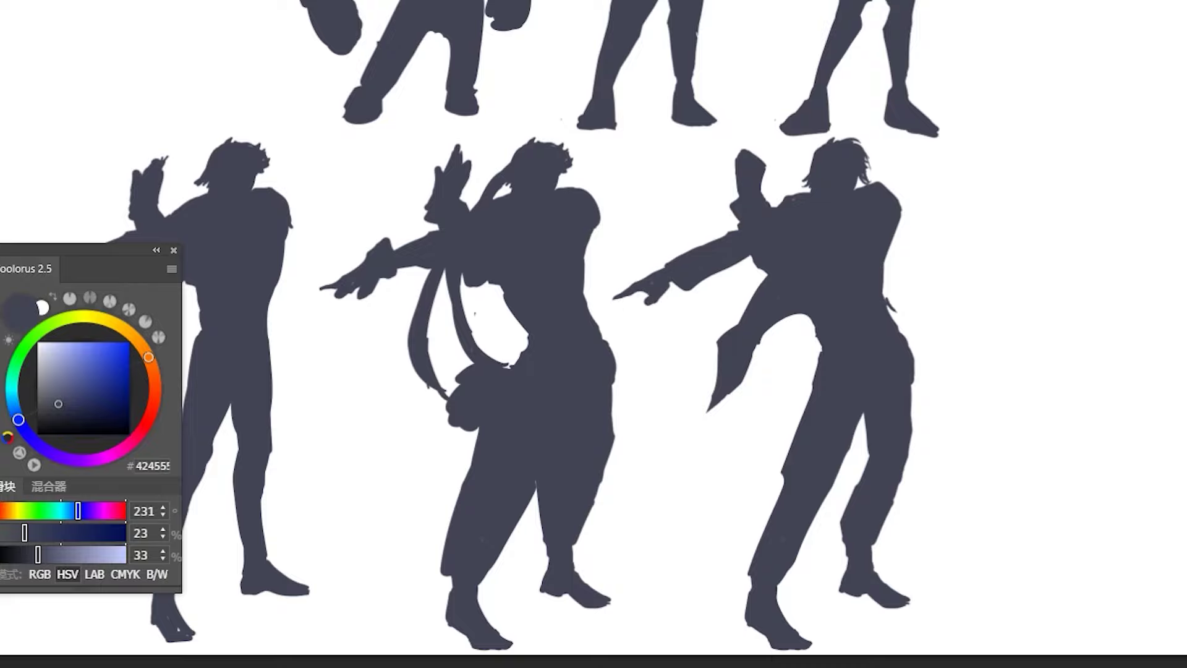
Add a jacket flap at the sixth humanoid's right hip and repaint its right leg as a straight, tapered limb.
{"action": "mouse_move", "coordinate": [885, 273]}
{"action": "left_mouse_down"}
{"action": "mouse_move", "coordinate": [924, 337]}
{"action": "mouse_move", "coordinate": [922, 309]}
{"action": "mouse_move", "coordinate": [900, 463]}
{"action": "mouse_move", "coordinate": [860, 594]}
{"action": "mouse_move", "coordinate": [865, 507]}
{"action": "mouse_move", "coordinate": [897, 606]}
{"action": "left_mouse_up"}
{"action": "left_click_drag", "start_coordinate": [866, 414], "coordinate": [884, 525]}
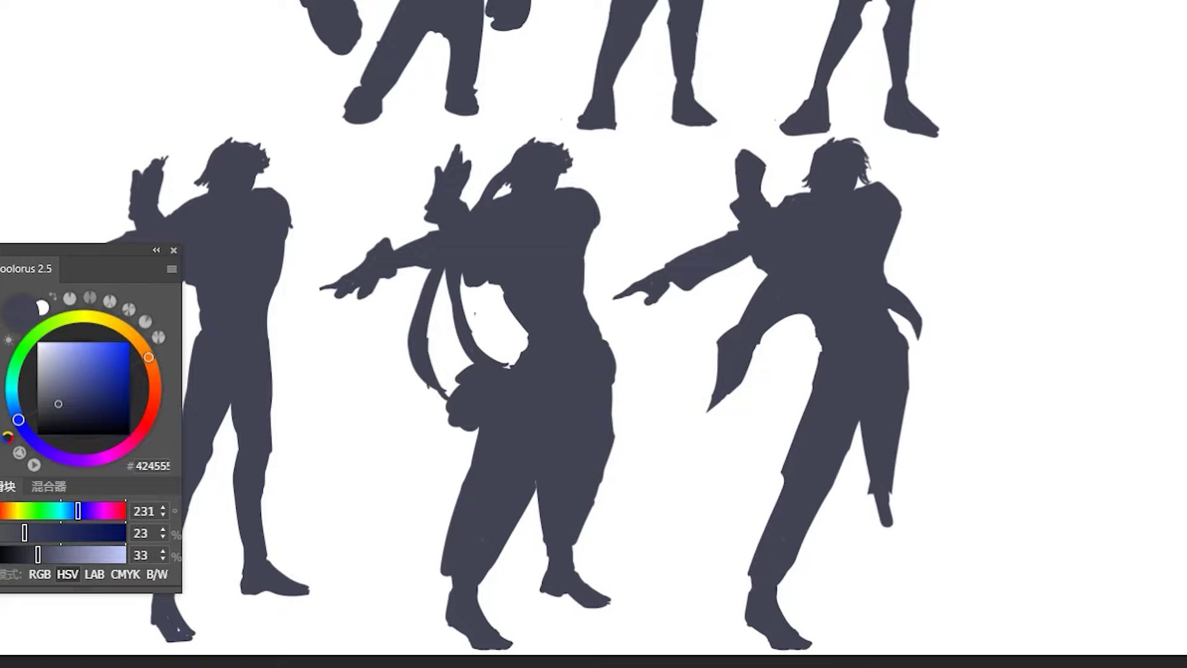
{"action": "left_click_drag", "start_coordinate": [905, 384], "coordinate": [890, 532]}
{"action": "left_click_drag", "start_coordinate": [903, 426], "coordinate": [887, 550]}
{"action": "left_click_drag", "start_coordinate": [871, 482], "coordinate": [889, 596]}
{"action": "left_click_drag", "start_coordinate": [909, 383], "coordinate": [895, 553]}
{"action": "mouse_move", "coordinate": [895, 479]}
{"action": "left_mouse_down"}
{"action": "mouse_move", "coordinate": [895, 575]}
{"action": "mouse_move", "coordinate": [882, 597]}
{"action": "left_mouse_up"}
Slim the sixth humanoid's left lower leg, flare the trouser hem and repaint the foot angled outward.
{"action": "left_click_drag", "start_coordinate": [842, 461], "coordinate": [780, 581]}
{"action": "left_click_drag", "start_coordinate": [803, 513], "coordinate": [772, 637]}
{"action": "mouse_move", "coordinate": [791, 600]}
{"action": "left_mouse_down"}
{"action": "mouse_move", "coordinate": [748, 643]}
{"action": "mouse_move", "coordinate": [767, 646]}
{"action": "left_mouse_up"}
{"action": "left_click_drag", "start_coordinate": [749, 587], "coordinate": [763, 623]}
{"action": "left_click_drag", "start_coordinate": [817, 495], "coordinate": [784, 544]}
{"action": "left_click_drag", "start_coordinate": [786, 479], "coordinate": [753, 581]}
{"action": "mouse_move", "coordinate": [763, 518]}
{"action": "left_mouse_down"}
{"action": "mouse_move", "coordinate": [731, 578]}
{"action": "mouse_move", "coordinate": [745, 634]}
{"action": "mouse_move", "coordinate": [719, 646]}
{"action": "left_mouse_up"}
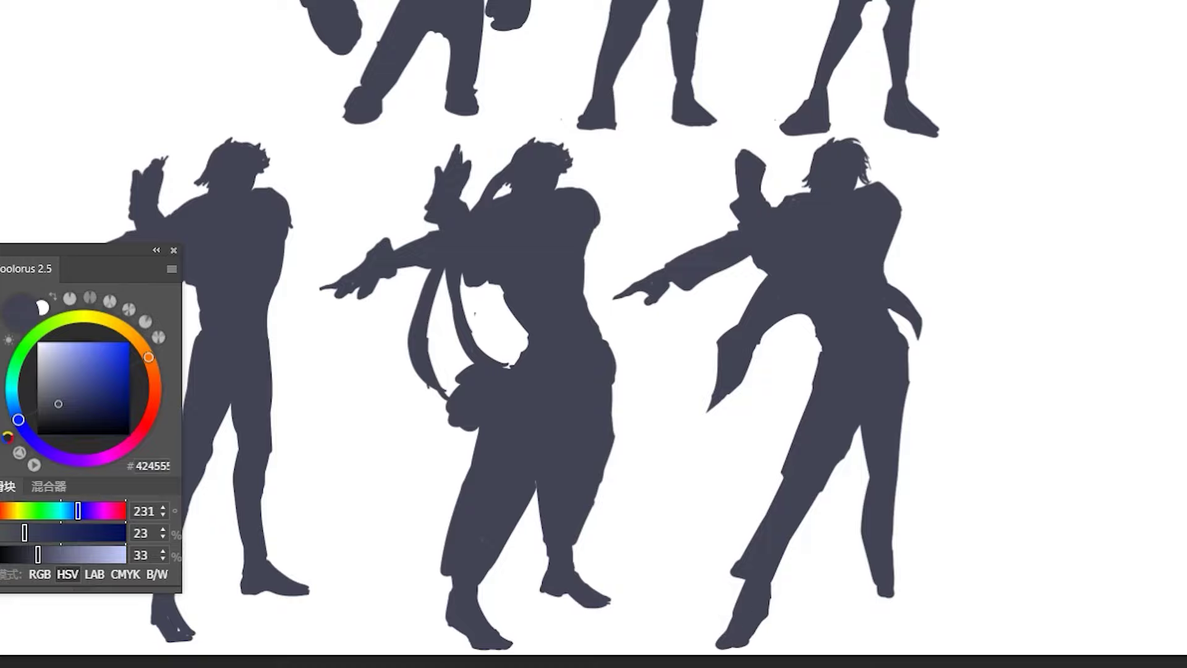
Flare the trouser hem on the sixth humanoid's right leg and paint the ankle and outward-pointing foot beneath it.
{"action": "mouse_move", "coordinate": [870, 556]}
{"action": "left_mouse_down"}
{"action": "mouse_move", "coordinate": [873, 590]}
{"action": "mouse_move", "coordinate": [862, 593]}
{"action": "mouse_move", "coordinate": [888, 605]}
{"action": "mouse_move", "coordinate": [862, 634]}
{"action": "mouse_move", "coordinate": [927, 646]}
{"action": "left_mouse_up"}
{"action": "mouse_move", "coordinate": [857, 615]}
{"action": "left_mouse_down"}
{"action": "mouse_move", "coordinate": [856, 638]}
{"action": "mouse_move", "coordinate": [936, 647]}
{"action": "left_mouse_up"}
{"action": "mouse_move", "coordinate": [741, 582]}
{"action": "left_mouse_down"}
{"action": "mouse_move", "coordinate": [728, 633]}
{"action": "mouse_move", "coordinate": [766, 614]}
{"action": "mouse_move", "coordinate": [749, 641]}
{"action": "left_mouse_up"}
{"action": "left_click_drag", "start_coordinate": [865, 554], "coordinate": [855, 592]}
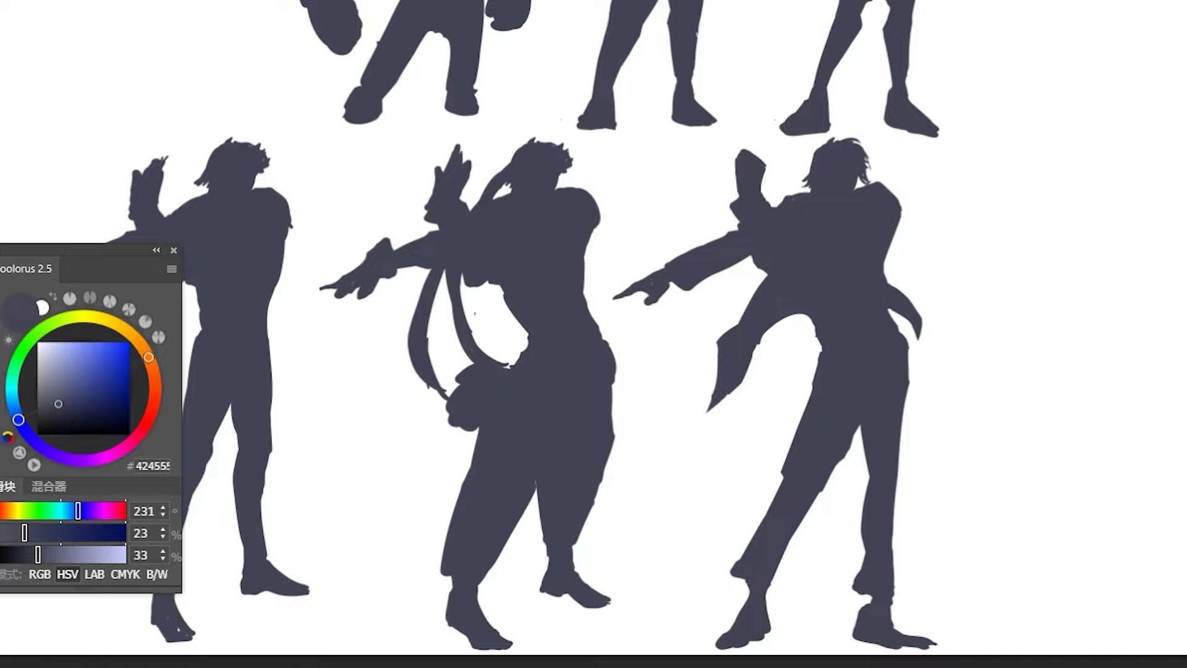
Duplicate the sixth humanoid and place the copy beside it at the right end of the lower row.
{"action": "key", "text": "ctrl+minus"}
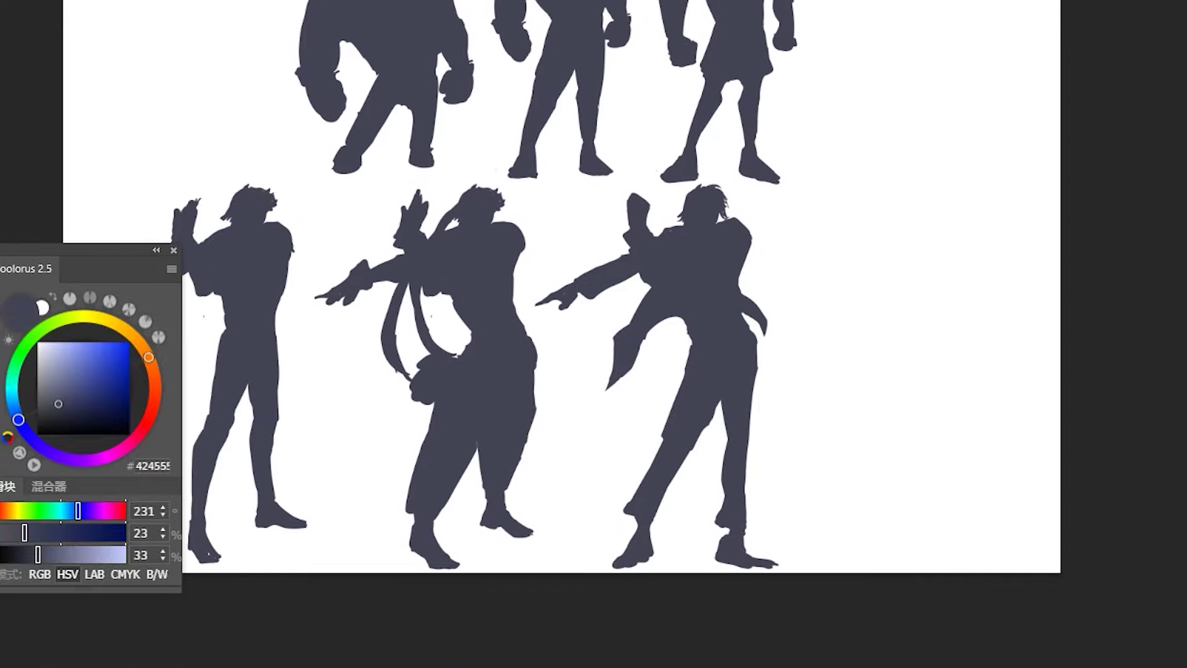
{"action": "left_click_drag", "start_coordinate": [674, 278], "coordinate": [940, 278]}
{"action": "key", "text": "Return"}
{"action": "key", "text": "ctrl+plus"}
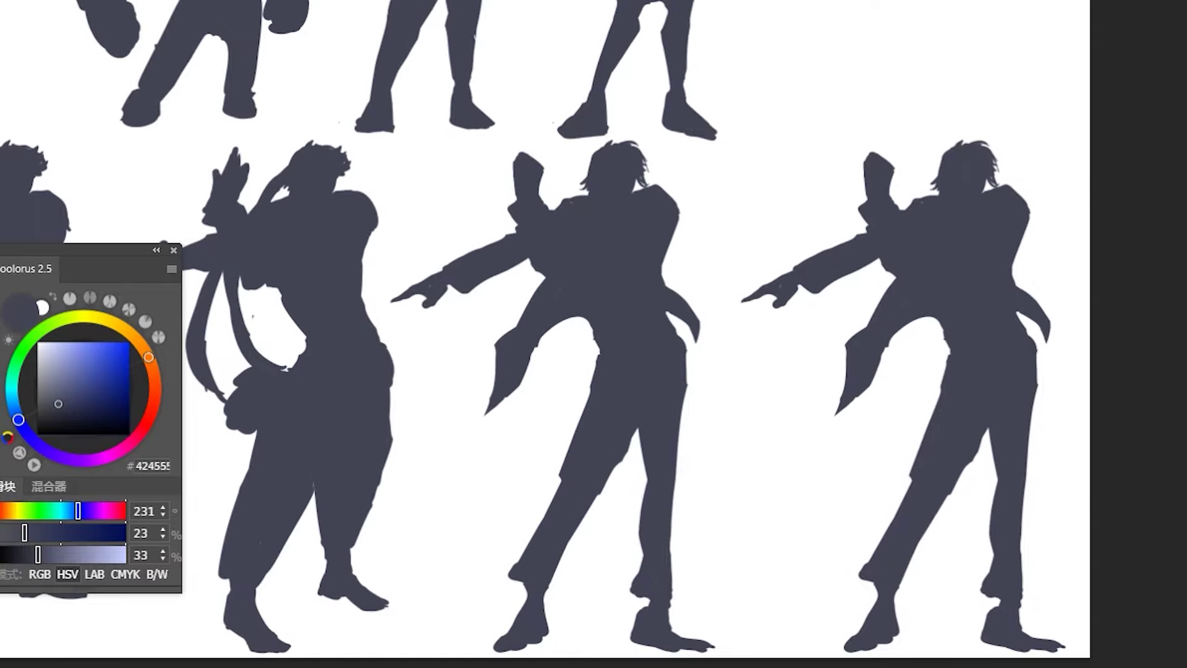
Remove the seventh humanoid's spiky hair and left jacket tail, then broaden its shoulders.
{"action": "left_click_drag", "start_coordinate": [934, 178], "coordinate": [935, 189]}
{"action": "left_click_drag", "start_coordinate": [989, 142], "coordinate": [998, 185]}
{"action": "mouse_move", "coordinate": [953, 143]}
{"action": "left_mouse_down"}
{"action": "mouse_move", "coordinate": [989, 148]}
{"action": "mouse_move", "coordinate": [972, 141]}
{"action": "left_mouse_up"}
{"action": "left_click_drag", "start_coordinate": [900, 210], "coordinate": [938, 184]}
{"action": "mouse_move", "coordinate": [983, 190]}
{"action": "left_mouse_down"}
{"action": "mouse_move", "coordinate": [1045, 201]}
{"action": "mouse_move", "coordinate": [1026, 272]}
{"action": "left_mouse_up"}
{"action": "mouse_move", "coordinate": [890, 272]}
{"action": "left_mouse_down"}
{"action": "mouse_move", "coordinate": [924, 312]}
{"action": "mouse_move", "coordinate": [841, 414]}
{"action": "left_mouse_up"}
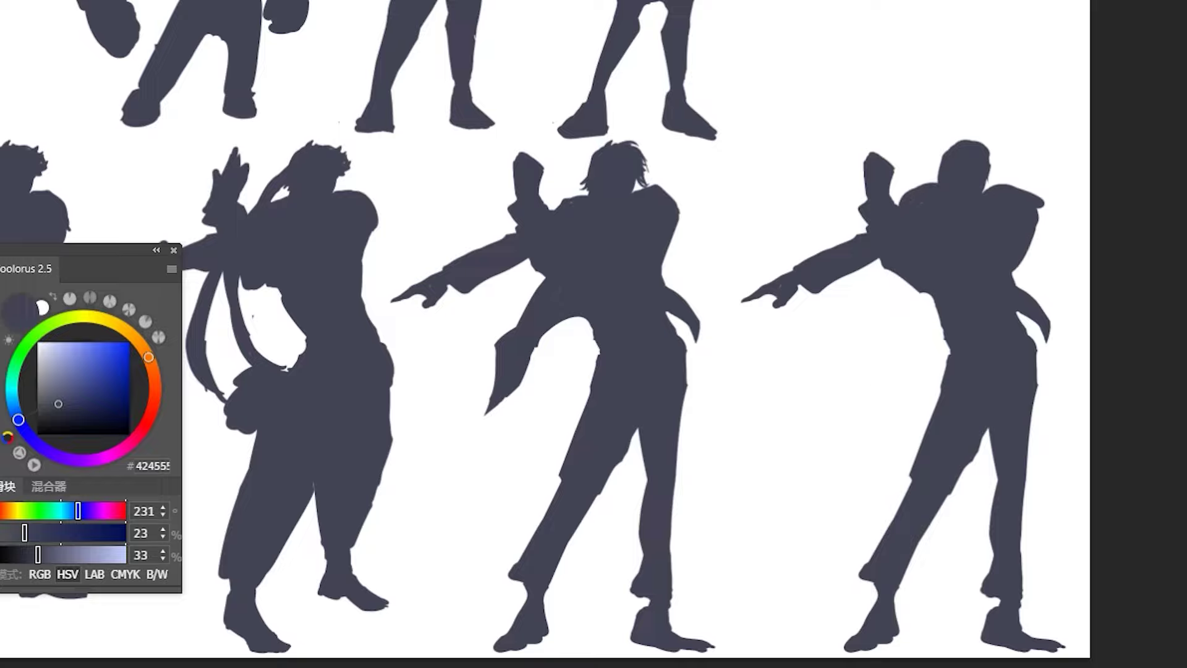
Erase the seventh humanoid's right jacket flap and repaint its raised arm as a thick limb with a bulky fist.
{"action": "left_click_drag", "start_coordinate": [1039, 279], "coordinate": [1026, 340]}
{"action": "left_click_drag", "start_coordinate": [1026, 234], "coordinate": [1014, 284]}
{"action": "mouse_move", "coordinate": [858, 156]}
{"action": "left_mouse_down"}
{"action": "mouse_move", "coordinate": [884, 142]}
{"action": "mouse_move", "coordinate": [896, 170]}
{"action": "left_mouse_up"}
{"action": "mouse_move", "coordinate": [866, 152]}
{"action": "left_mouse_down"}
{"action": "mouse_move", "coordinate": [847, 199]}
{"action": "mouse_move", "coordinate": [906, 302]}
{"action": "left_mouse_up"}
{"action": "mouse_move", "coordinate": [852, 204]}
{"action": "left_mouse_down"}
{"action": "mouse_move", "coordinate": [869, 297]}
{"action": "mouse_move", "coordinate": [915, 328]}
{"action": "left_mouse_up"}
Extend the seventh humanoid's right shoulder outward and build up the slope between neck and left shoulder.
{"action": "mouse_move", "coordinate": [1017, 185]}
{"action": "left_mouse_down"}
{"action": "mouse_move", "coordinate": [1059, 226]}
{"action": "mouse_move", "coordinate": [1042, 234]}
{"action": "left_mouse_up"}
{"action": "left_click_drag", "start_coordinate": [984, 171], "coordinate": [988, 192]}
{"action": "left_click_drag", "start_coordinate": [899, 204], "coordinate": [939, 181]}
{"action": "left_click_drag", "start_coordinate": [936, 193], "coordinate": [903, 204]}
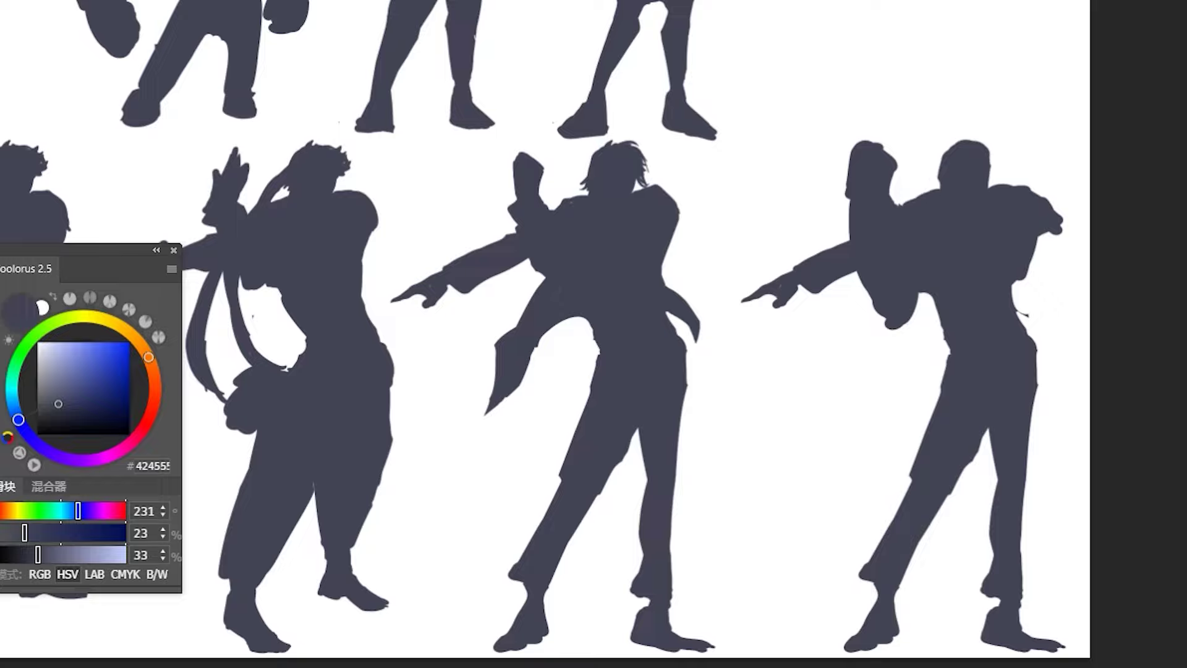
Repaint the seventh humanoid's outstretched arm as a heavy fist, with pointed cloth under the arm and at the right shoulder.
{"action": "mouse_move", "coordinate": [751, 291]}
{"action": "left_mouse_down"}
{"action": "mouse_move", "coordinate": [847, 274]}
{"action": "mouse_move", "coordinate": [750, 272]}
{"action": "mouse_move", "coordinate": [786, 316]}
{"action": "mouse_move", "coordinate": [761, 291]}
{"action": "mouse_move", "coordinate": [857, 275]}
{"action": "mouse_move", "coordinate": [899, 340]}
{"action": "mouse_move", "coordinate": [924, 303]}
{"action": "mouse_move", "coordinate": [955, 359]}
{"action": "left_mouse_up"}
{"action": "left_click_drag", "start_coordinate": [866, 295], "coordinate": [920, 314]}
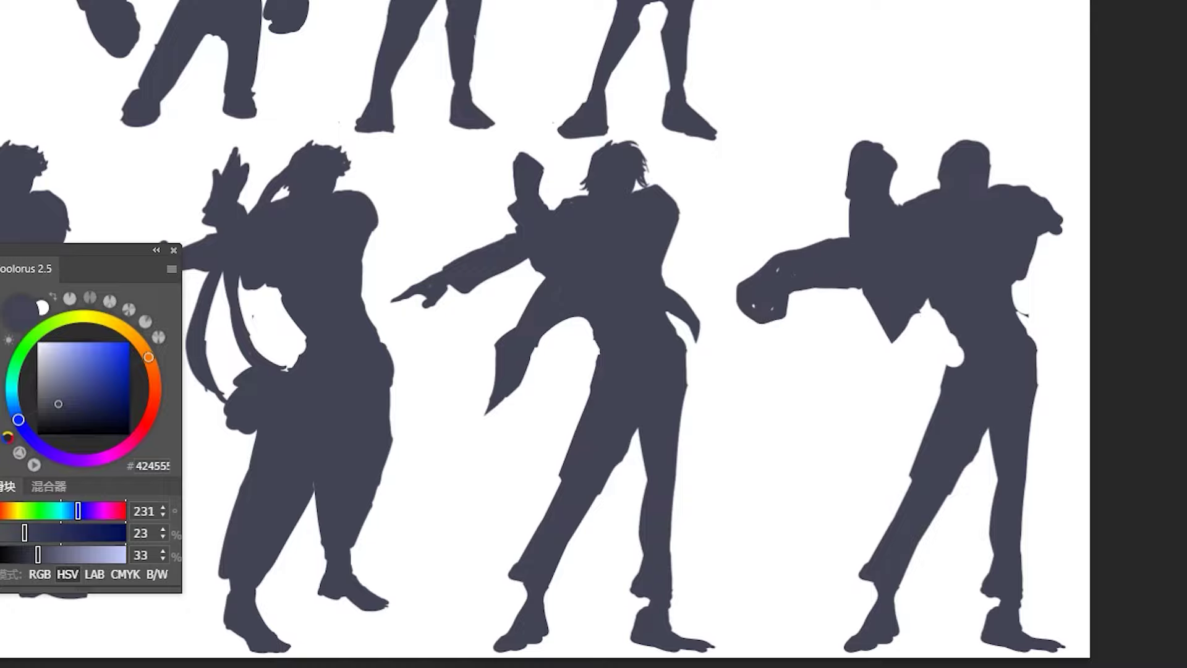
{"action": "left_click_drag", "start_coordinate": [1026, 269], "coordinate": [1015, 282]}
{"action": "left_click_drag", "start_coordinate": [1054, 192], "coordinate": [1058, 239]}
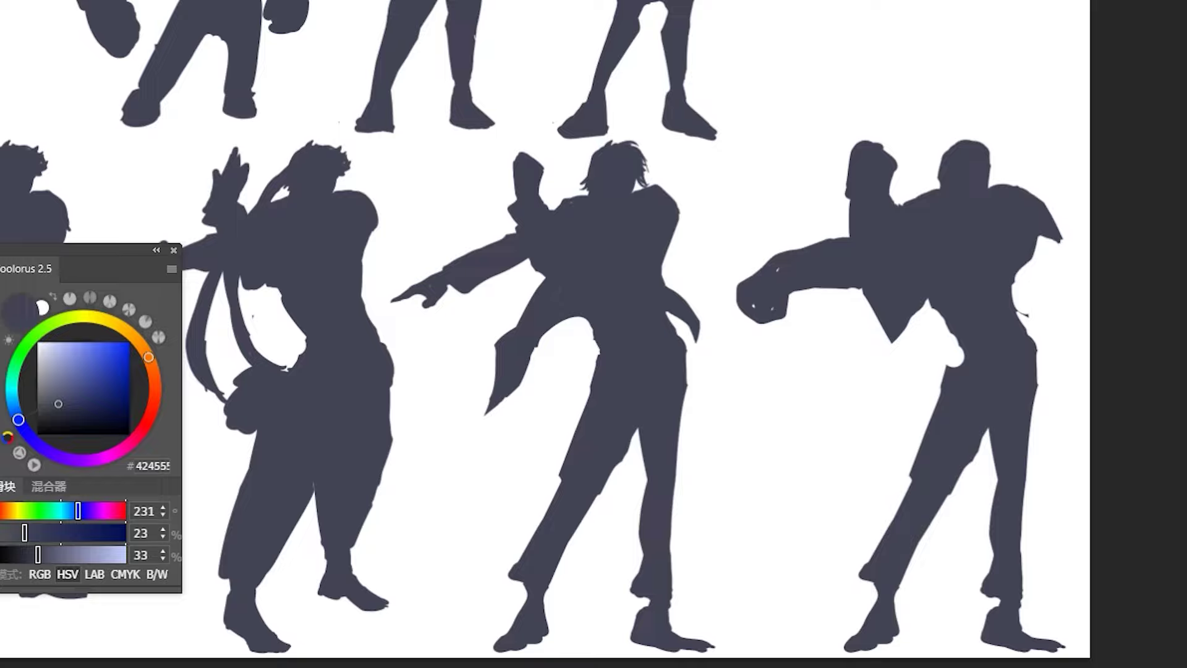
Smooth the seventh humanoid's waist into a tapered torso and swell the outline of its right thigh.
{"action": "left_click_drag", "start_coordinate": [1020, 310], "coordinate": [1034, 359]}
{"action": "mouse_move", "coordinate": [964, 364]}
{"action": "left_mouse_down"}
{"action": "mouse_move", "coordinate": [949, 339]}
{"action": "mouse_move", "coordinate": [957, 358]}
{"action": "left_mouse_up"}
{"action": "left_click_drag", "start_coordinate": [1017, 276], "coordinate": [1021, 329]}
{"action": "mouse_move", "coordinate": [946, 303]}
{"action": "left_mouse_down"}
{"action": "mouse_move", "coordinate": [921, 352]}
{"action": "mouse_move", "coordinate": [897, 557]}
{"action": "mouse_move", "coordinate": [1008, 494]}
{"action": "mouse_move", "coordinate": [1033, 396]}
{"action": "left_mouse_up"}
{"action": "mouse_move", "coordinate": [1036, 337]}
{"action": "left_mouse_down"}
{"action": "mouse_move", "coordinate": [1026, 455]}
{"action": "mouse_move", "coordinate": [1004, 494]}
{"action": "left_mouse_up"}
{"action": "mouse_move", "coordinate": [1017, 412]}
{"action": "left_mouse_down"}
{"action": "mouse_move", "coordinate": [1026, 501]}
{"action": "mouse_move", "coordinate": [992, 538]}
{"action": "left_mouse_up"}
Replace the trouser hem on the seventh humanoid's right leg with a muscular calf, narrow ankle and plain foot.
{"action": "left_click_drag", "start_coordinate": [989, 488], "coordinate": [983, 572]}
{"action": "left_click_drag", "start_coordinate": [1020, 498], "coordinate": [1025, 609]}
{"action": "left_click_drag", "start_coordinate": [1000, 522], "coordinate": [994, 559]}
{"action": "left_click_drag", "start_coordinate": [1023, 609], "coordinate": [1025, 626]}
{"action": "left_click_drag", "start_coordinate": [989, 585], "coordinate": [989, 637]}
{"action": "mouse_move", "coordinate": [996, 544]}
{"action": "left_mouse_down"}
{"action": "mouse_move", "coordinate": [992, 640]}
{"action": "mouse_move", "coordinate": [1068, 647]}
{"action": "left_mouse_up"}
{"action": "mouse_move", "coordinate": [1002, 640]}
{"action": "left_mouse_down"}
{"action": "mouse_move", "coordinate": [982, 643]}
{"action": "mouse_move", "coordinate": [1007, 646]}
{"action": "left_mouse_up"}
Repaint the seventh humanoid's left leg with a heavy thigh, a bent knee, a tapered calf and a small foot.
{"action": "mouse_move", "coordinate": [983, 427]}
{"action": "left_mouse_down"}
{"action": "mouse_move", "coordinate": [939, 501]}
{"action": "mouse_move", "coordinate": [921, 482]}
{"action": "left_mouse_up"}
{"action": "mouse_move", "coordinate": [940, 387]}
{"action": "left_mouse_down"}
{"action": "mouse_move", "coordinate": [911, 494]}
{"action": "mouse_move", "coordinate": [931, 494]}
{"action": "left_mouse_up"}
{"action": "mouse_move", "coordinate": [992, 452]}
{"action": "left_mouse_down"}
{"action": "mouse_move", "coordinate": [986, 485]}
{"action": "mouse_move", "coordinate": [906, 541]}
{"action": "mouse_move", "coordinate": [872, 594]}
{"action": "left_mouse_up"}
{"action": "mouse_move", "coordinate": [891, 531]}
{"action": "left_mouse_down"}
{"action": "mouse_move", "coordinate": [872, 618]}
{"action": "mouse_move", "coordinate": [853, 635]}
{"action": "left_mouse_up"}
{"action": "left_click_drag", "start_coordinate": [918, 544], "coordinate": [874, 646]}
{"action": "mouse_move", "coordinate": [885, 612]}
{"action": "left_mouse_down"}
{"action": "mouse_move", "coordinate": [872, 652]}
{"action": "mouse_move", "coordinate": [887, 655]}
{"action": "left_mouse_up"}
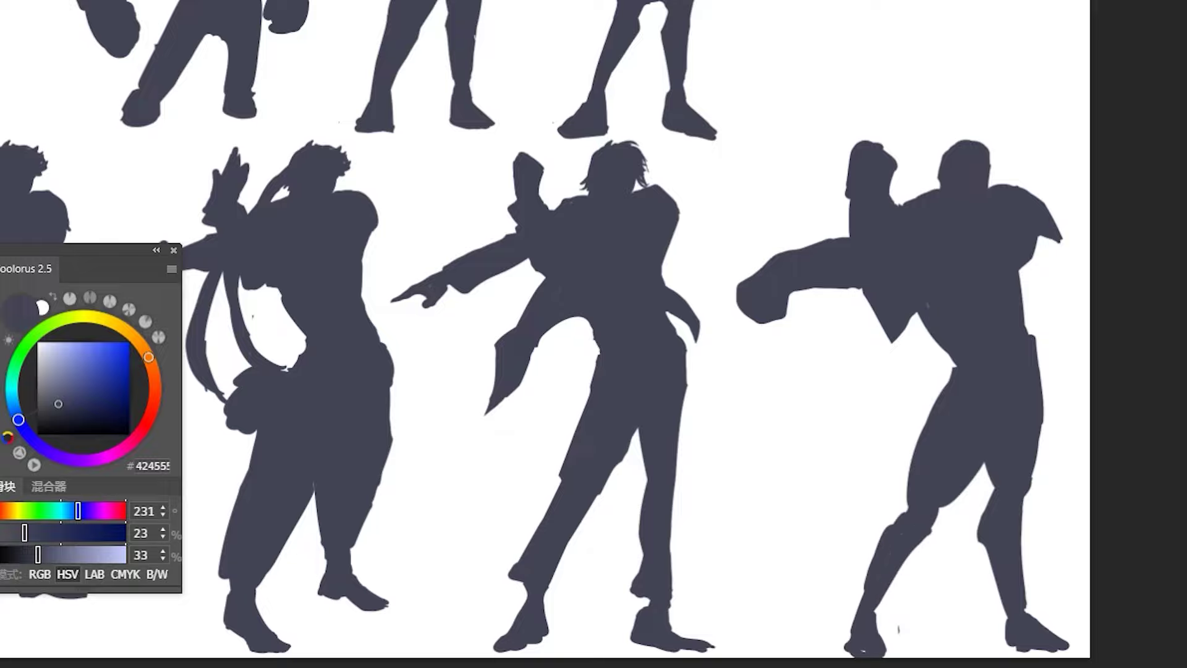
Scale the seventh humanoid down slightly and smooth the top of its outstretched arm.
{"action": "key", "text": "ctrl+t"}
{"action": "left_click_drag", "start_coordinate": [1069, 651], "coordinate": [1055, 634]}
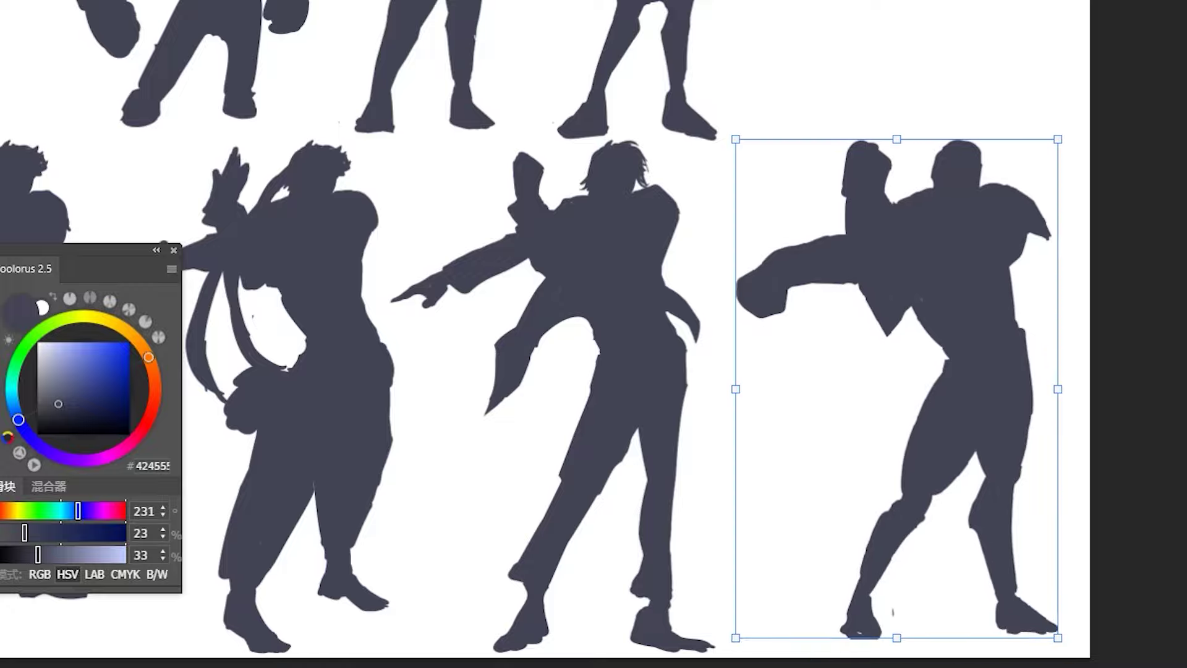
{"action": "key", "text": "Return"}
{"action": "left_click_drag", "start_coordinate": [788, 242], "coordinate": [843, 230]}
Paint two curved, pointed horns on the seventh humanoid's head.
{"action": "left_click_drag", "start_coordinate": [943, 148], "coordinate": [944, 114]}
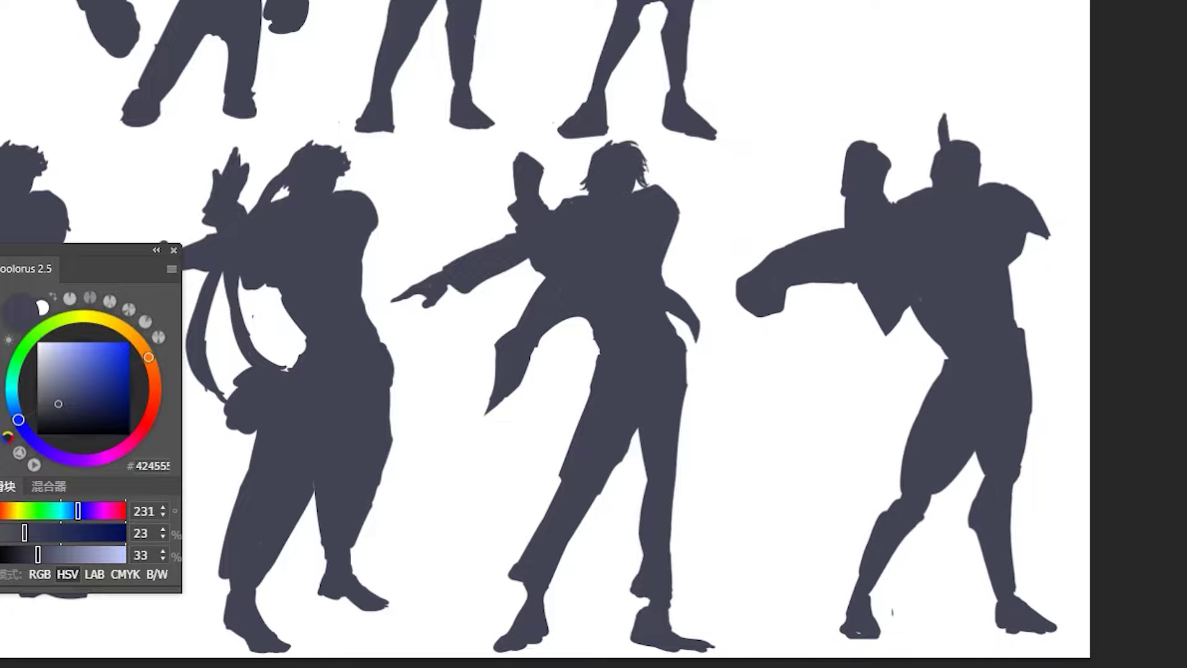
{"action": "left_click_drag", "start_coordinate": [979, 156], "coordinate": [998, 136]}
{"action": "left_click_drag", "start_coordinate": [944, 148], "coordinate": [941, 113]}
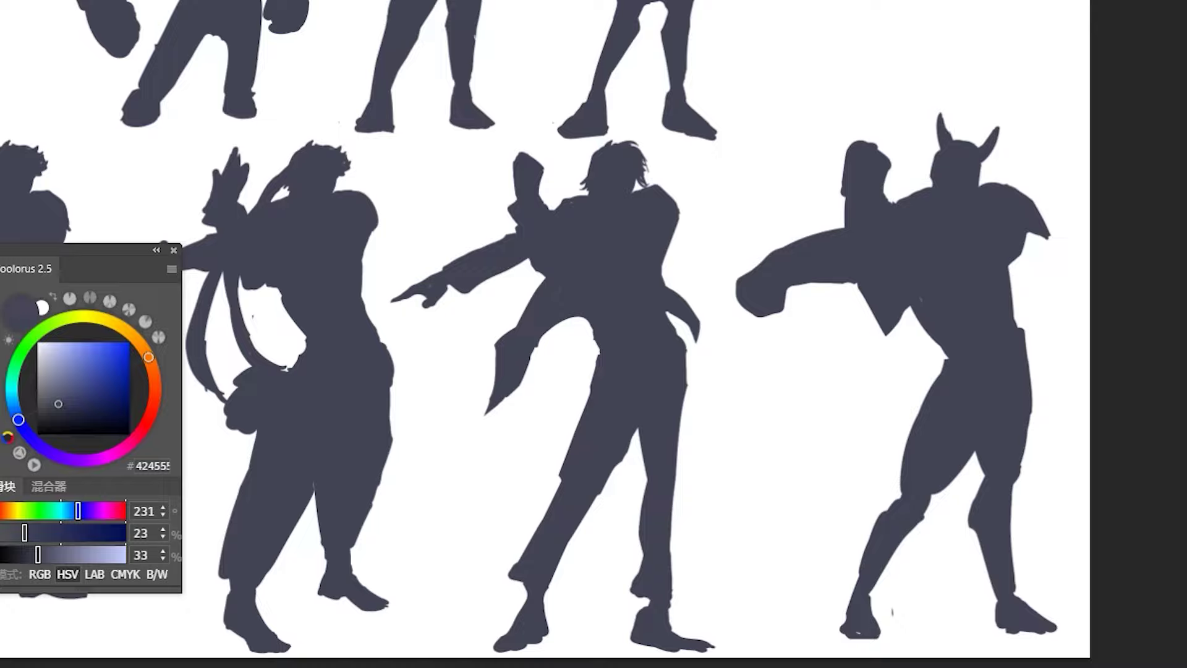
{"action": "key", "text": "ctrl+z"}
Paint a curved arc, small dashes and a slanted shaft above the seventh humanoid's raised fist.
{"action": "mouse_move", "coordinate": [831, 101]}
{"action": "left_mouse_down"}
{"action": "mouse_move", "coordinate": [844, 94]}
{"action": "mouse_move", "coordinate": [903, 164]}
{"action": "mouse_move", "coordinate": [856, 133]}
{"action": "left_mouse_up"}
{"action": "left_click", "coordinate": [870, 126]}
{"action": "left_click_drag", "start_coordinate": [893, 87], "coordinate": [886, 99]}
{"action": "left_click", "coordinate": [897, 79]}
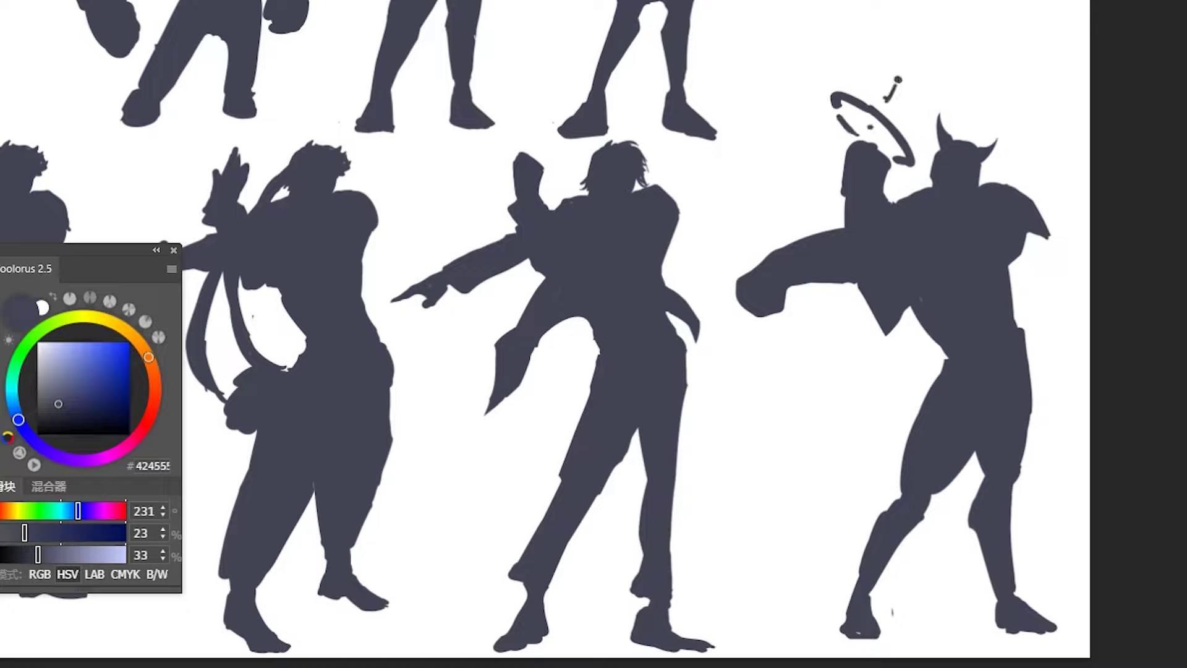
{"action": "left_click_drag", "start_coordinate": [927, 47], "coordinate": [894, 113]}
Scatter short dashes above the seventh humanoid's right shoulder.
{"action": "left_click_drag", "start_coordinate": [1051, 181], "coordinate": [1035, 193]}
{"action": "left_click_drag", "start_coordinate": [1042, 179], "coordinate": [1020, 191]}
{"action": "left_click_drag", "start_coordinate": [1022, 160], "coordinate": [1042, 181]}
{"action": "left_click_drag", "start_coordinate": [1058, 179], "coordinate": [1044, 188]}
{"action": "left_click_drag", "start_coordinate": [1060, 150], "coordinate": [1055, 160]}
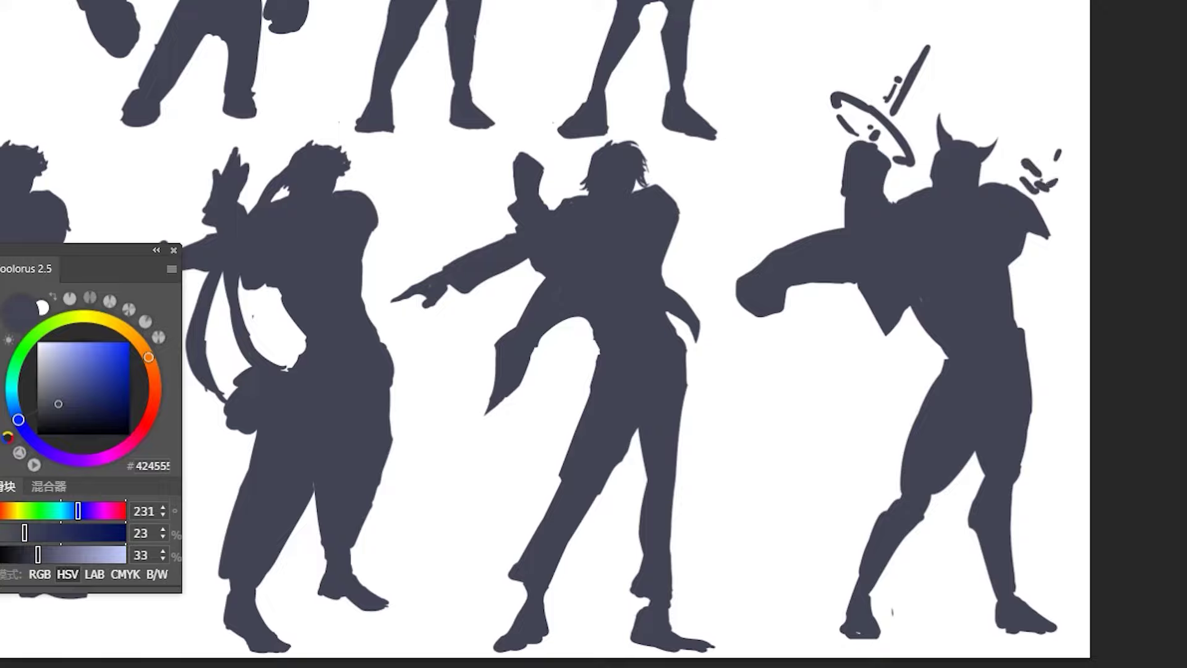
Round off the seventh humanoid's pointed right shoulder and reshape the outstretched arm with a bulging forearm and knuckled fist.
{"action": "left_click_drag", "start_coordinate": [1050, 216], "coordinate": [1037, 238]}
{"action": "mouse_move", "coordinate": [889, 180]}
{"action": "left_mouse_down"}
{"action": "mouse_move", "coordinate": [889, 212]}
{"action": "mouse_move", "coordinate": [927, 193]}
{"action": "mouse_move", "coordinate": [881, 216]}
{"action": "mouse_move", "coordinate": [901, 217]}
{"action": "left_mouse_up"}
{"action": "left_click_drag", "start_coordinate": [805, 281], "coordinate": [853, 265]}
{"action": "left_click_drag", "start_coordinate": [791, 291], "coordinate": [842, 267]}
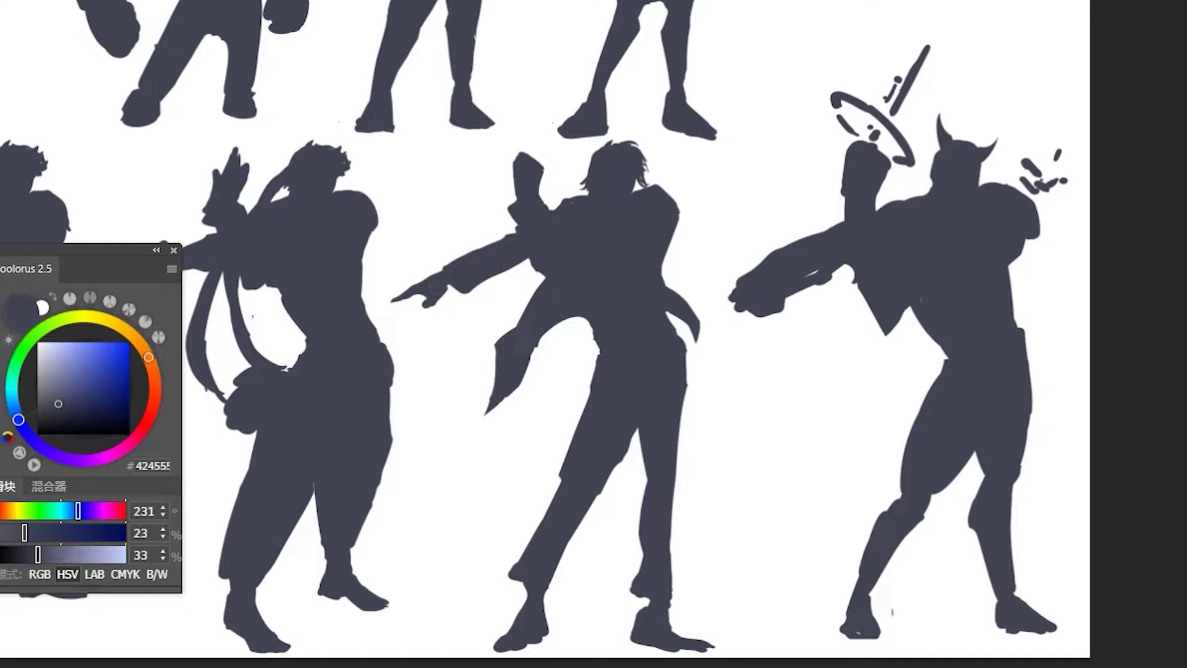
{"action": "mouse_move", "coordinate": [725, 304]}
{"action": "left_mouse_down"}
{"action": "mouse_move", "coordinate": [731, 324]}
{"action": "mouse_move", "coordinate": [776, 319]}
{"action": "left_mouse_up"}
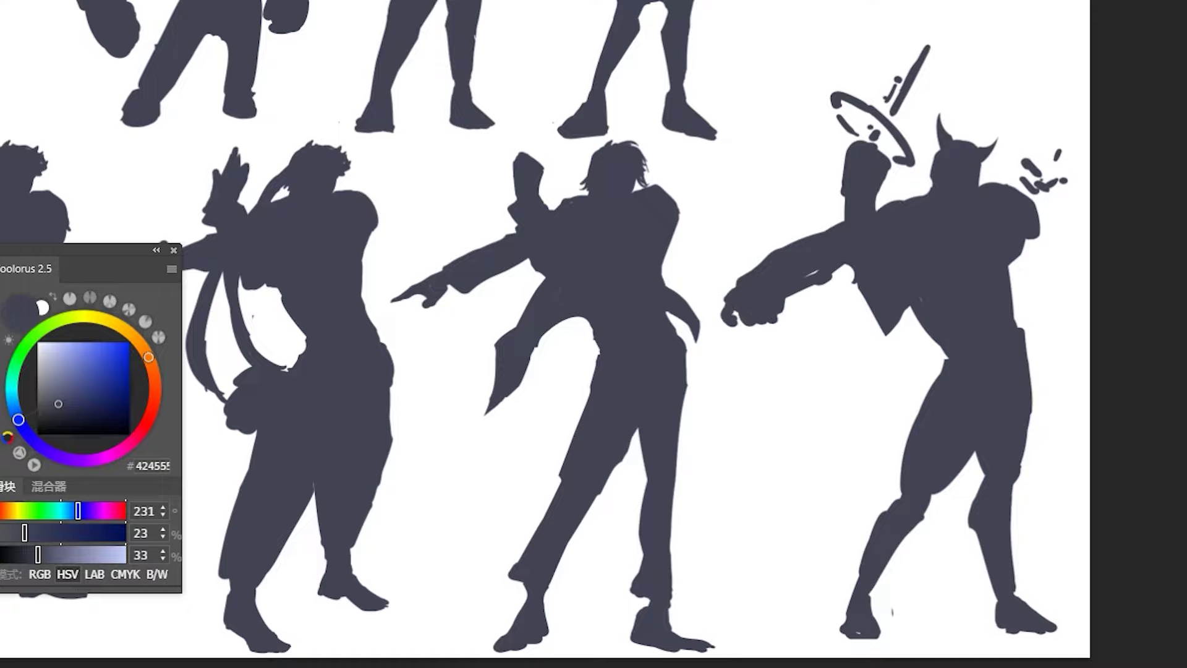
{"action": "left_click_drag", "start_coordinate": [794, 241], "coordinate": [751, 270]}
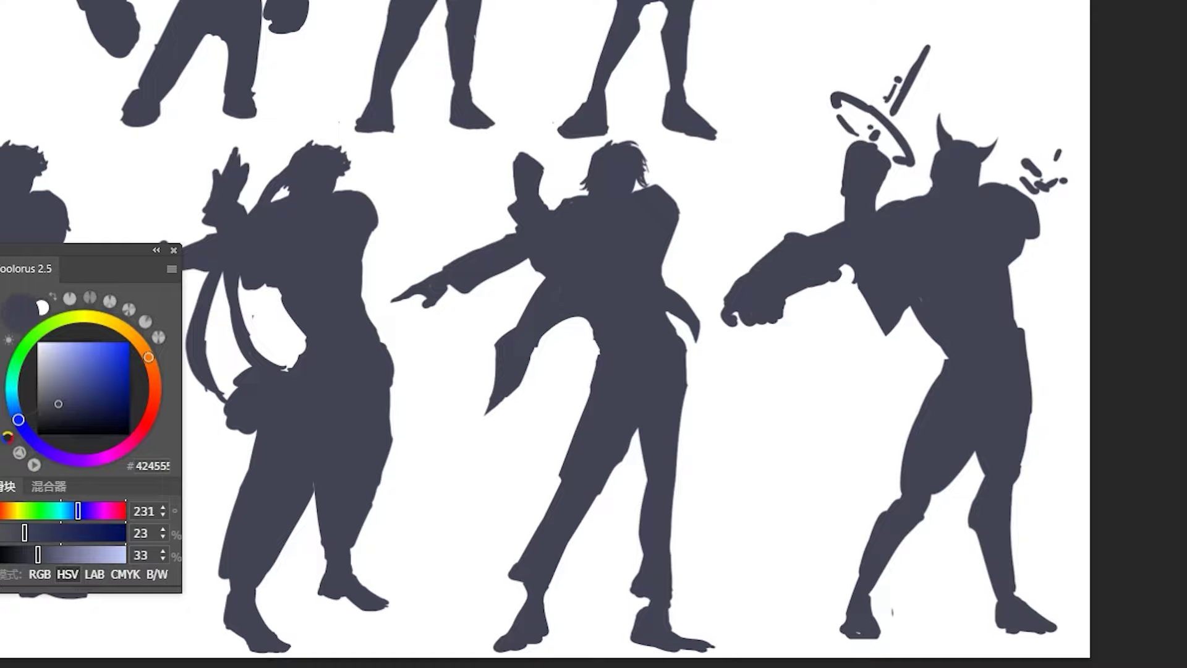
Widen the right side of the seventh humanoid's torso and cut back its hips and outer thigh.
{"action": "mouse_move", "coordinate": [1012, 259]}
{"action": "left_mouse_down"}
{"action": "mouse_move", "coordinate": [1014, 325]}
{"action": "mouse_move", "coordinate": [1026, 327]}
{"action": "mouse_move", "coordinate": [1014, 337]}
{"action": "left_mouse_up"}
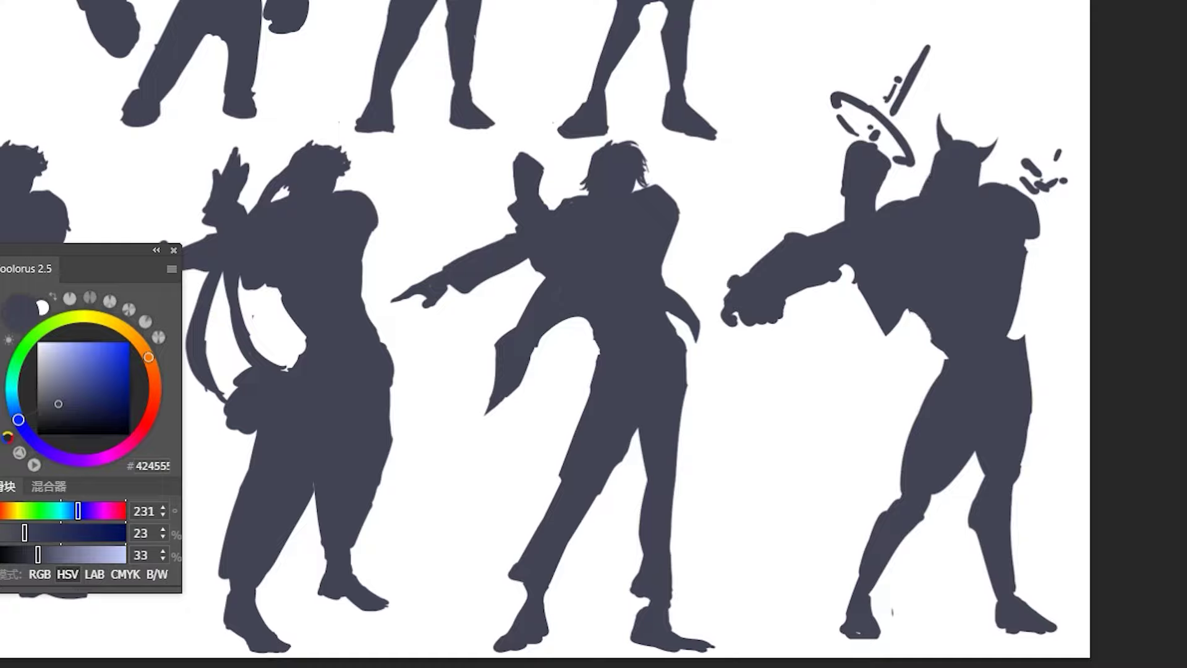
{"action": "left_click_drag", "start_coordinate": [939, 346], "coordinate": [936, 378]}
{"action": "mouse_move", "coordinate": [1027, 337]}
{"action": "left_mouse_down"}
{"action": "mouse_move", "coordinate": [1013, 483]}
{"action": "mouse_move", "coordinate": [891, 560]}
{"action": "left_mouse_up"}
Repaint the seventh humanoid's left leg with a forward-angled, filled thigh, a jutting knee and a thin curved shin.
{"action": "mouse_move", "coordinate": [928, 368]}
{"action": "left_mouse_down"}
{"action": "mouse_move", "coordinate": [890, 467]}
{"action": "mouse_move", "coordinate": [862, 494]}
{"action": "left_mouse_up"}
{"action": "left_click_drag", "start_coordinate": [890, 439], "coordinate": [852, 528]}
{"action": "left_click_drag", "start_coordinate": [900, 476], "coordinate": [842, 539]}
{"action": "left_click_drag", "start_coordinate": [856, 498], "coordinate": [884, 622]}
{"action": "left_click_drag", "start_coordinate": [891, 567], "coordinate": [889, 618]}
{"action": "left_click_drag", "start_coordinate": [921, 477], "coordinate": [873, 547]}
{"action": "left_click_drag", "start_coordinate": [893, 499], "coordinate": [875, 612]}
{"action": "mouse_move", "coordinate": [945, 374]}
{"action": "left_mouse_down"}
{"action": "mouse_move", "coordinate": [928, 476]}
{"action": "mouse_move", "coordinate": [905, 423]}
{"action": "mouse_move", "coordinate": [890, 504]}
{"action": "left_mouse_up"}
{"action": "left_click_drag", "start_coordinate": [890, 437], "coordinate": [872, 464]}
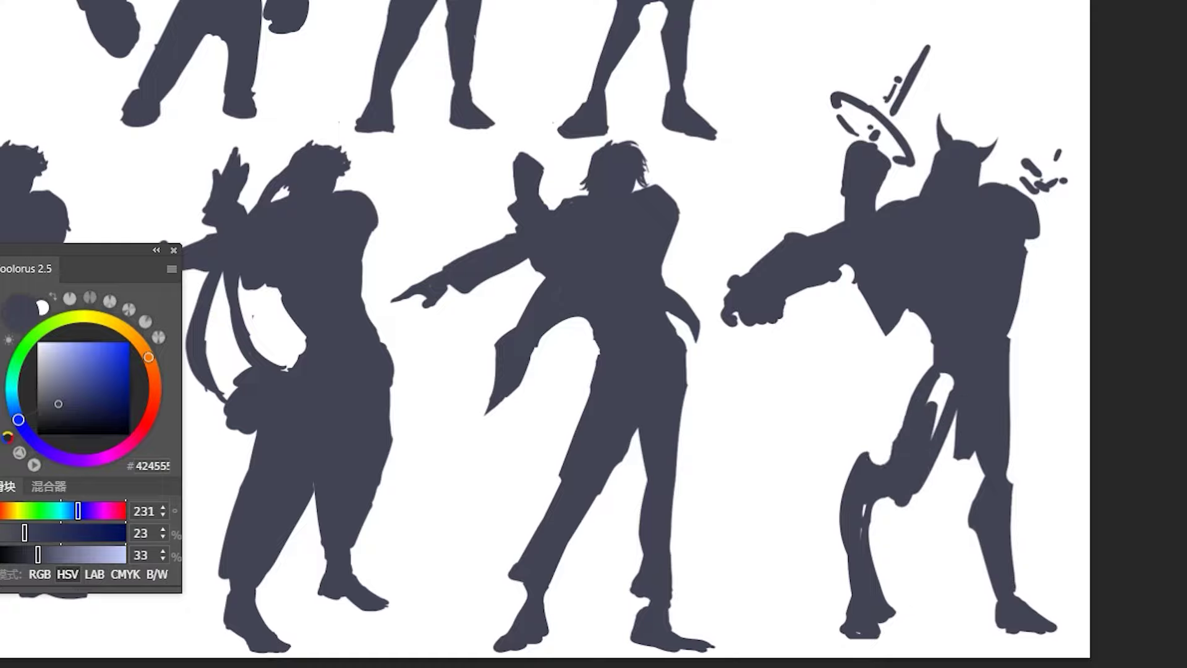
{"action": "left_click_drag", "start_coordinate": [952, 374], "coordinate": [908, 507]}
{"action": "left_click_drag", "start_coordinate": [956, 423], "coordinate": [933, 489]}
{"action": "left_click_drag", "start_coordinate": [983, 454], "coordinate": [971, 489]}
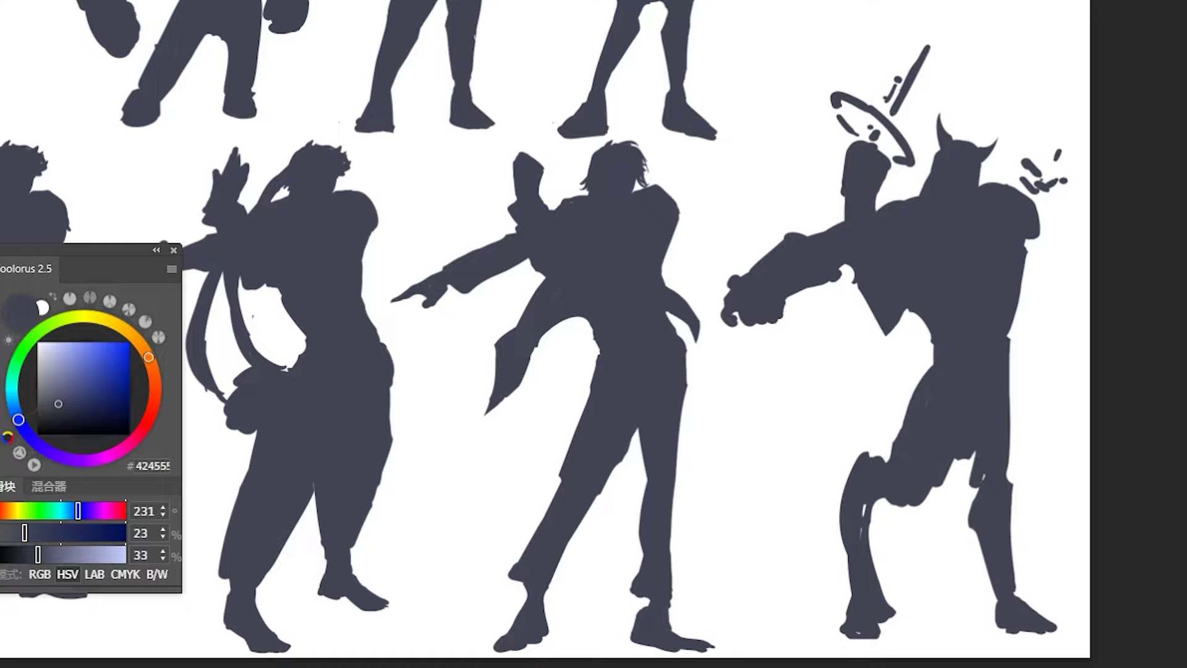
Rebuild the seventh humanoid's right leg with a bulging thigh, a protruding knee and a thin, beast-like shin.
{"action": "left_click_drag", "start_coordinate": [1017, 355], "coordinate": [1009, 494]}
{"action": "left_click_drag", "start_coordinate": [957, 481], "coordinate": [992, 587]}
{"action": "mouse_move", "coordinate": [1004, 499]}
{"action": "left_mouse_down"}
{"action": "mouse_move", "coordinate": [1001, 590]}
{"action": "mouse_move", "coordinate": [1051, 623]}
{"action": "left_mouse_up"}
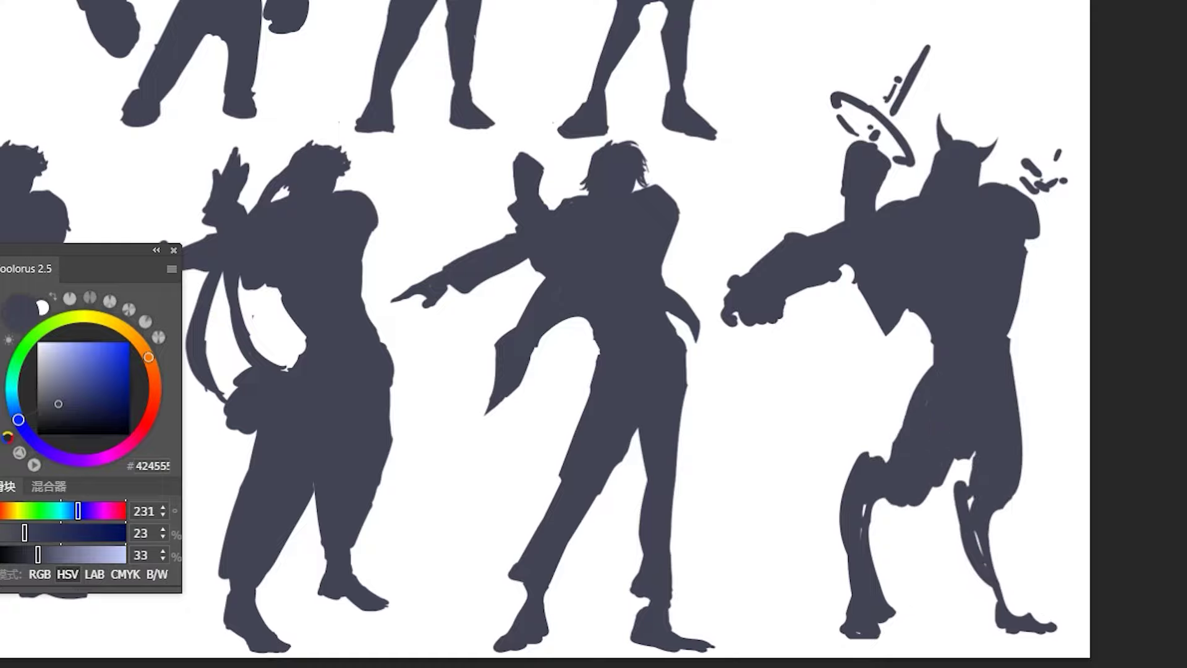
{"action": "mouse_move", "coordinate": [1020, 376]}
{"action": "left_mouse_down"}
{"action": "mouse_move", "coordinate": [1029, 453]}
{"action": "mouse_move", "coordinate": [1011, 520]}
{"action": "left_mouse_up"}
{"action": "mouse_move", "coordinate": [963, 482]}
{"action": "left_mouse_down"}
{"action": "mouse_move", "coordinate": [974, 572]}
{"action": "mouse_move", "coordinate": [1010, 616]}
{"action": "left_mouse_up"}
{"action": "left_click_drag", "start_coordinate": [1017, 565], "coordinate": [996, 614]}
{"action": "left_click_drag", "start_coordinate": [957, 530], "coordinate": [999, 609]}
Clean up the seventh humanoid's left knee and shin, and paint a large clawed foot with separate toes.
{"action": "mouse_move", "coordinate": [872, 598]}
{"action": "left_mouse_down"}
{"action": "mouse_move", "coordinate": [902, 487]}
{"action": "mouse_move", "coordinate": [886, 453]}
{"action": "left_mouse_up"}
{"action": "left_click_drag", "start_coordinate": [893, 504], "coordinate": [957, 452]}
{"action": "left_click_drag", "start_coordinate": [868, 572], "coordinate": [899, 621]}
{"action": "left_click_drag", "start_coordinate": [864, 535], "coordinate": [878, 600]}
{"action": "left_click_drag", "start_coordinate": [890, 602], "coordinate": [928, 638]}
{"action": "left_click_drag", "start_coordinate": [850, 643], "coordinate": [918, 638]}
{"action": "left_click_drag", "start_coordinate": [1017, 566], "coordinate": [998, 630]}
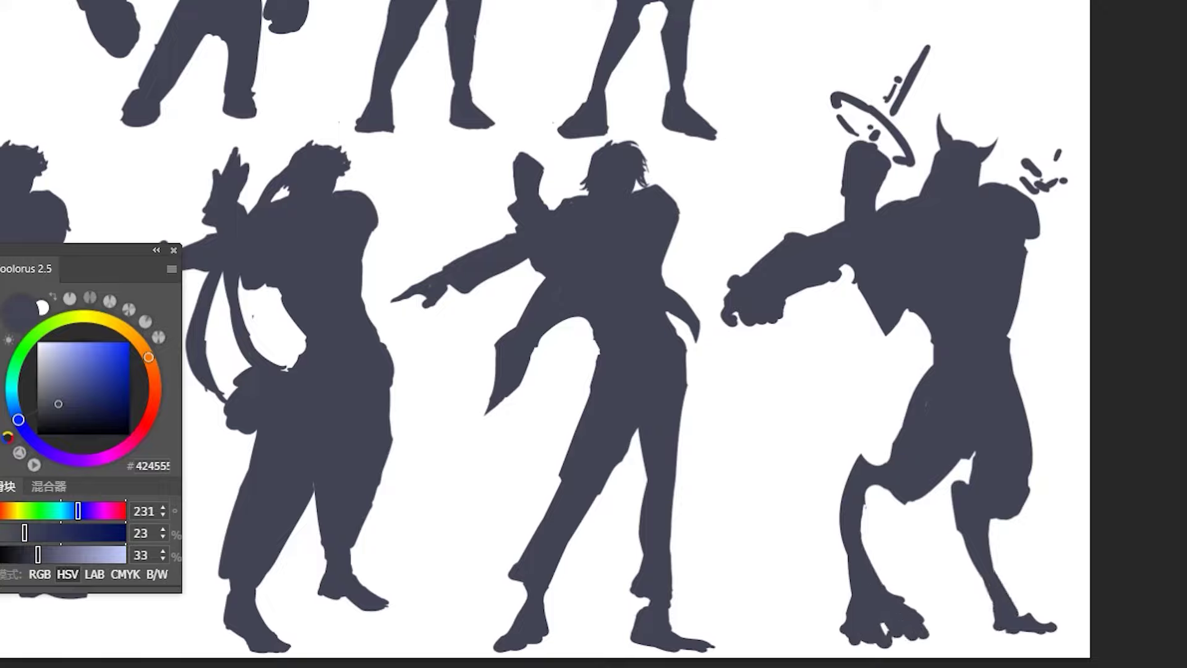
Add toes to the seventh humanoid's right foot and bow the left shin farther outward above its clawed foot.
{"action": "left_click_drag", "start_coordinate": [1011, 588], "coordinate": [1051, 618]}
{"action": "mouse_move", "coordinate": [890, 516]}
{"action": "left_mouse_down"}
{"action": "mouse_move", "coordinate": [965, 460]}
{"action": "mouse_move", "coordinate": [878, 503]}
{"action": "mouse_move", "coordinate": [887, 516]}
{"action": "left_mouse_up"}
{"action": "mouse_move", "coordinate": [887, 461]}
{"action": "left_mouse_down"}
{"action": "mouse_move", "coordinate": [832, 507]}
{"action": "mouse_move", "coordinate": [844, 643]}
{"action": "mouse_move", "coordinate": [884, 557]}
{"action": "mouse_move", "coordinate": [921, 612]}
{"action": "mouse_move", "coordinate": [871, 643]}
{"action": "mouse_move", "coordinate": [942, 632]}
{"action": "left_mouse_up"}
{"action": "left_click_drag", "start_coordinate": [990, 546], "coordinate": [996, 574]}
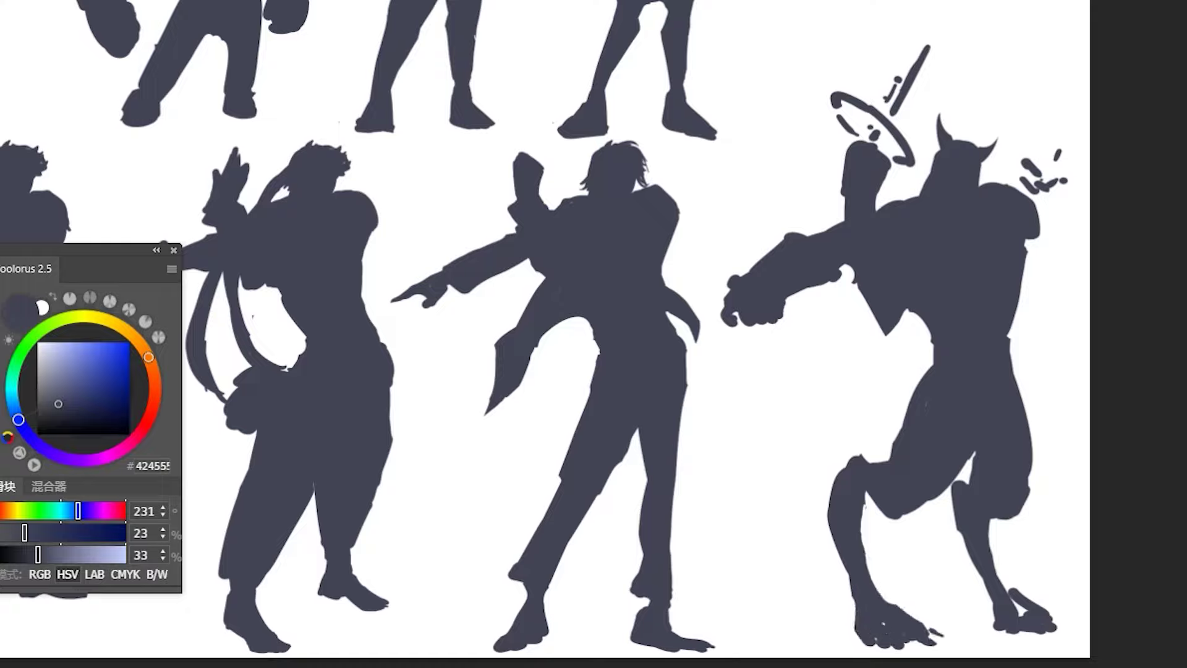
Paint a pouch at the seventh humanoid's left hip and hanging cloth with a bulge along the right thigh.
{"action": "mouse_move", "coordinate": [922, 357]}
{"action": "left_mouse_down"}
{"action": "mouse_move", "coordinate": [894, 399]}
{"action": "mouse_move", "coordinate": [896, 423]}
{"action": "left_mouse_up"}
{"action": "left_click_drag", "start_coordinate": [927, 328], "coordinate": [930, 353]}
{"action": "left_click_drag", "start_coordinate": [1017, 340], "coordinate": [1045, 470]}
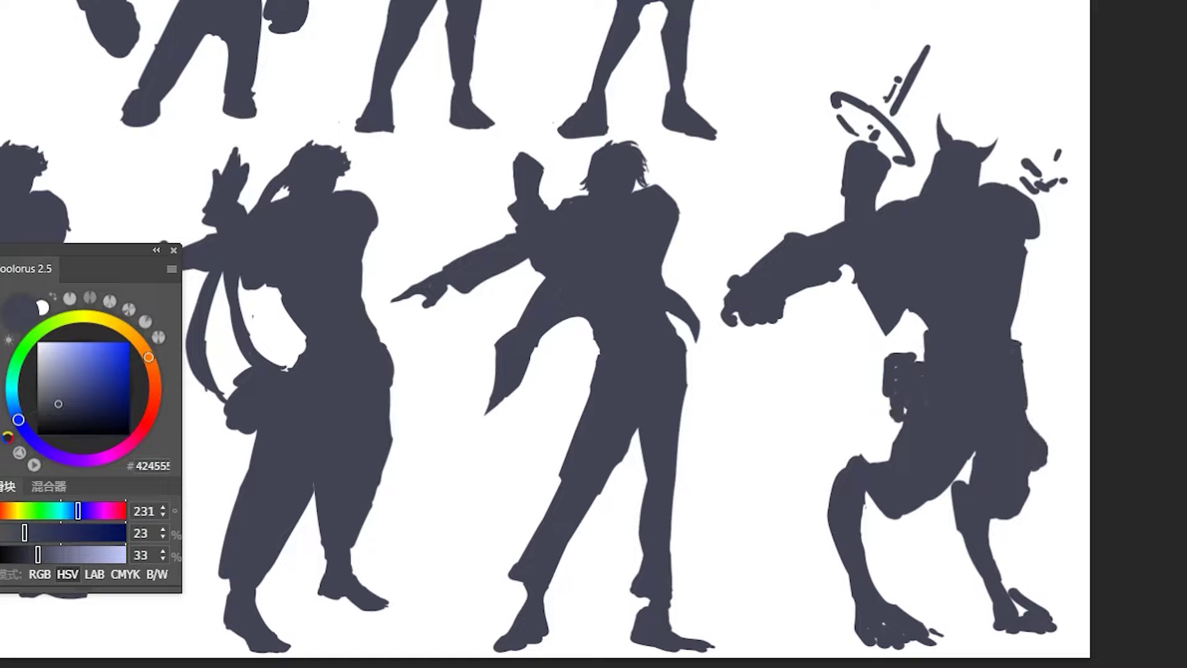
{"action": "left_click_drag", "start_coordinate": [1029, 396], "coordinate": [1043, 426]}
{"action": "key", "text": "ctrl+minus"}
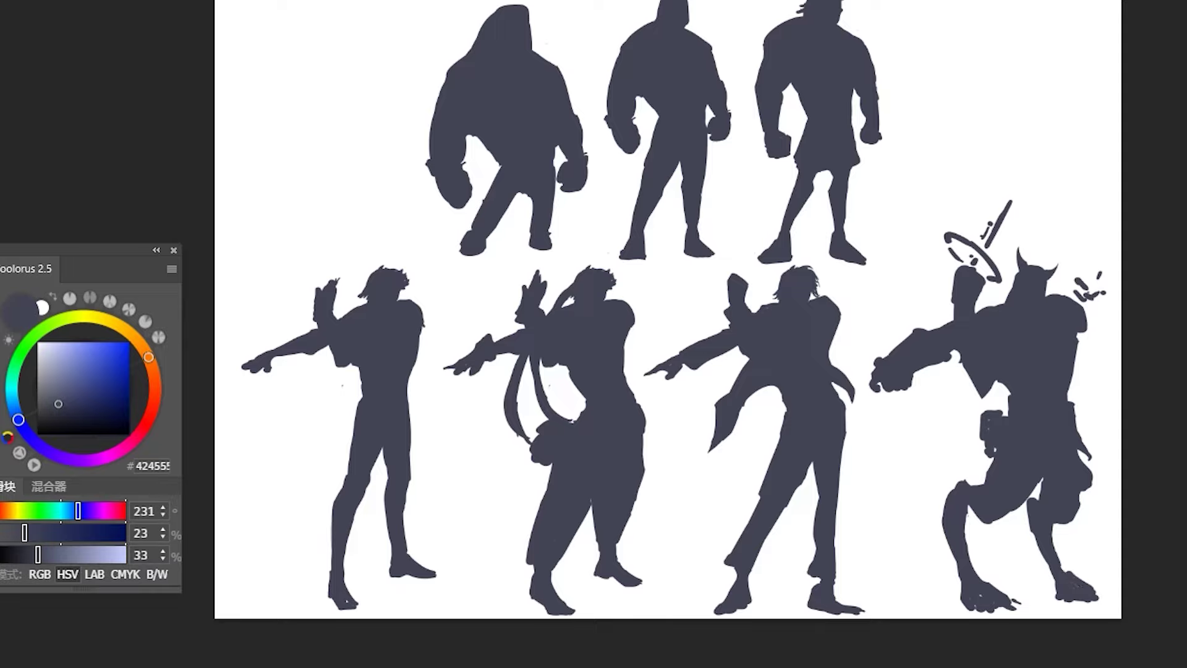
{"action": "key", "text": "x"}
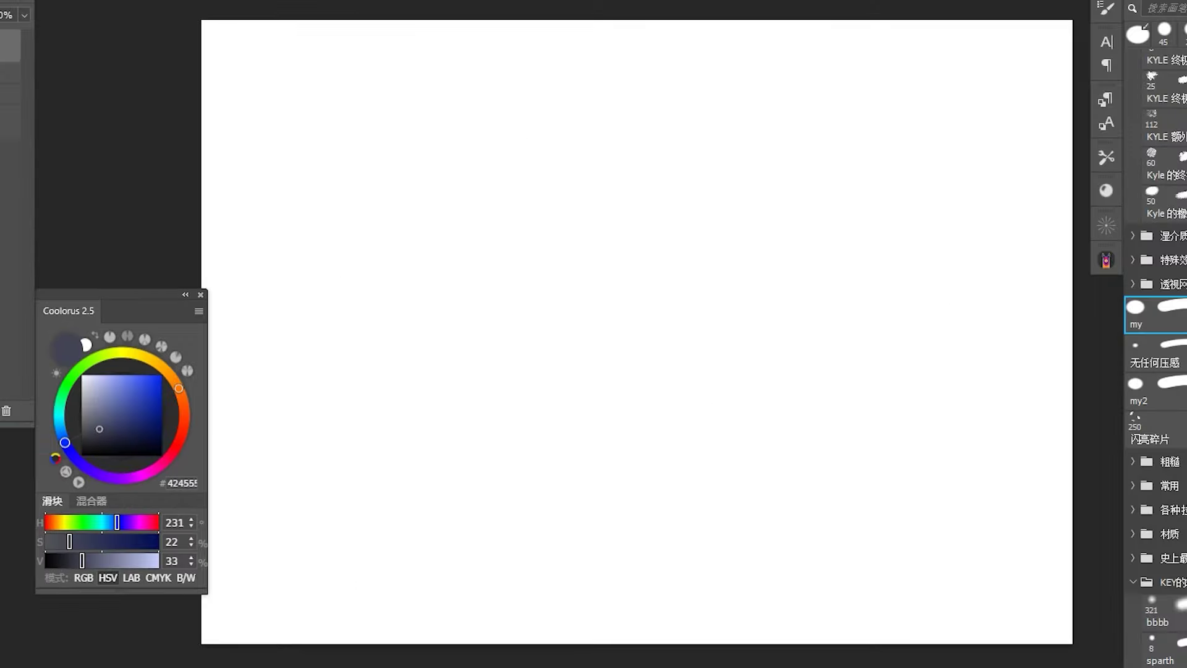
Block in the head, neck, torso and rough legs of a new standing figure on the blank canvas.
{"action": "mouse_move", "coordinate": [469, 118]}
{"action": "left_mouse_down"}
{"action": "mouse_move", "coordinate": [481, 137]}
{"action": "mouse_move", "coordinate": [494, 111]}
{"action": "mouse_move", "coordinate": [467, 155]}
{"action": "mouse_move", "coordinate": [489, 102]}
{"action": "mouse_move", "coordinate": [498, 143]}
{"action": "mouse_move", "coordinate": [469, 174]}
{"action": "mouse_move", "coordinate": [502, 176]}
{"action": "mouse_move", "coordinate": [448, 176]}
{"action": "mouse_move", "coordinate": [460, 106]}
{"action": "mouse_move", "coordinate": [491, 96]}
{"action": "left_mouse_up"}
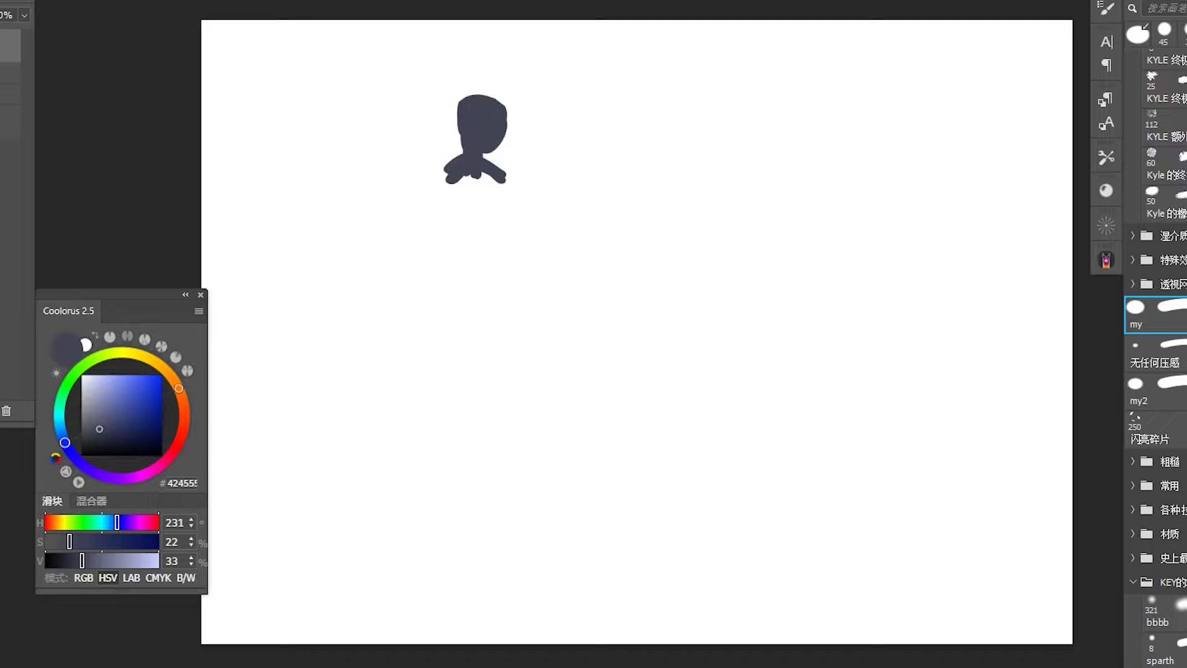
{"action": "mouse_move", "coordinate": [448, 173]}
{"action": "left_mouse_down"}
{"action": "mouse_move", "coordinate": [440, 192]}
{"action": "mouse_move", "coordinate": [494, 238]}
{"action": "mouse_move", "coordinate": [469, 197]}
{"action": "mouse_move", "coordinate": [476, 244]}
{"action": "mouse_move", "coordinate": [464, 272]}
{"action": "mouse_move", "coordinate": [489, 284]}
{"action": "mouse_move", "coordinate": [441, 368]}
{"action": "left_mouse_up"}
{"action": "left_click_drag", "start_coordinate": [470, 251], "coordinate": [448, 337]}
{"action": "left_click_drag", "start_coordinate": [494, 275], "coordinate": [503, 368]}
{"action": "left_click_drag", "start_coordinate": [460, 302], "coordinate": [457, 380]}
{"action": "left_click_drag", "start_coordinate": [495, 319], "coordinate": [495, 414]}
{"action": "mouse_move", "coordinate": [448, 359]}
{"action": "left_mouse_down"}
{"action": "mouse_move", "coordinate": [442, 408]}
{"action": "mouse_move", "coordinate": [457, 486]}
{"action": "mouse_move", "coordinate": [432, 470]}
{"action": "left_mouse_up"}
{"action": "left_click_drag", "start_coordinate": [498, 408], "coordinate": [498, 446]}
Paint the new figure's shoulders and both hanging arms, and thicken its waist and right thigh.
{"action": "mouse_move", "coordinate": [448, 162]}
{"action": "left_mouse_down"}
{"action": "mouse_move", "coordinate": [431, 195]}
{"action": "mouse_move", "coordinate": [423, 275]}
{"action": "left_mouse_up"}
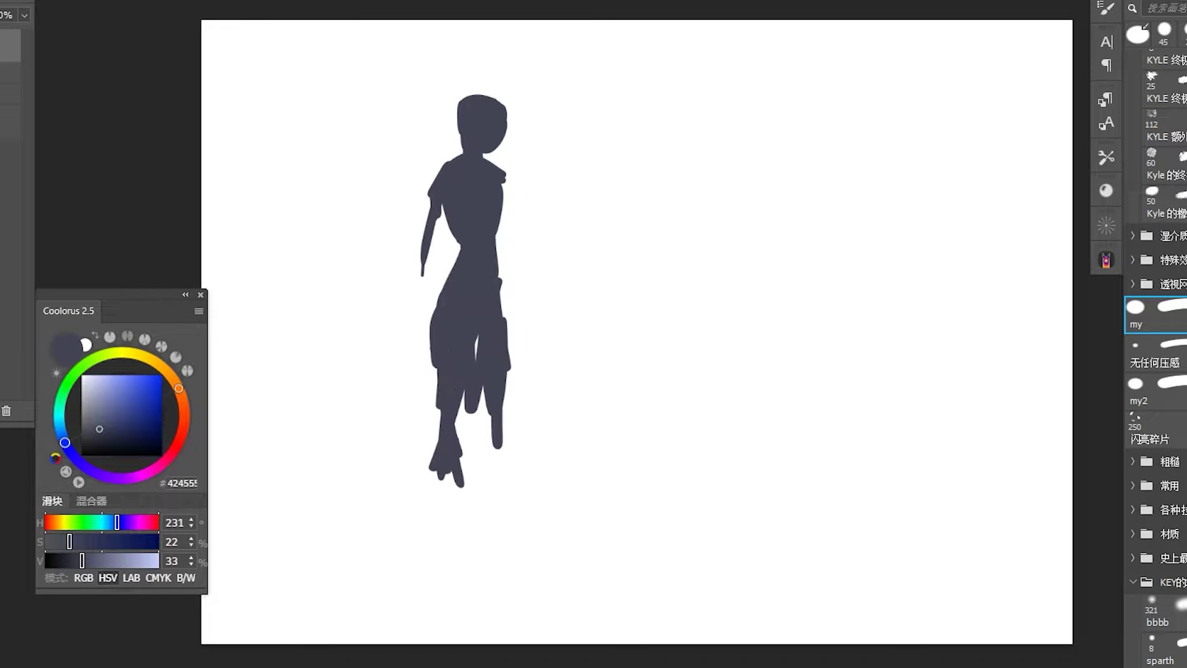
{"action": "left_click_drag", "start_coordinate": [433, 213], "coordinate": [439, 297]}
{"action": "left_click_drag", "start_coordinate": [502, 182], "coordinate": [507, 187]}
{"action": "left_click_drag", "start_coordinate": [437, 162], "coordinate": [430, 217]}
{"action": "left_click_drag", "start_coordinate": [505, 177], "coordinate": [521, 281]}
{"action": "left_click_drag", "start_coordinate": [499, 219], "coordinate": [511, 372]}
{"action": "left_click_drag", "start_coordinate": [510, 331], "coordinate": [512, 429]}
Erase the new figure's rough lower legs and carve out the gap between its thighs.
{"action": "mouse_move", "coordinate": [478, 337]}
{"action": "left_mouse_down"}
{"action": "mouse_move", "coordinate": [462, 408]}
{"action": "mouse_move", "coordinate": [416, 447]}
{"action": "left_mouse_up"}
{"action": "key", "text": "e"}
{"action": "left_click", "coordinate": [1159, 649]}
{"action": "left_click_drag", "start_coordinate": [473, 347], "coordinate": [445, 476]}
{"action": "mouse_move", "coordinate": [479, 367]}
{"action": "left_mouse_down"}
{"action": "mouse_move", "coordinate": [477, 414]}
{"action": "mouse_move", "coordinate": [498, 449]}
{"action": "left_mouse_up"}
{"action": "left_click_drag", "start_coordinate": [512, 306], "coordinate": [507, 433]}
{"action": "left_click_drag", "start_coordinate": [462, 477], "coordinate": [463, 489]}
Repaint the new figure's legs as long, spread limbs reaching down to the feet.
{"action": "key", "text": "b"}
{"action": "left_click_drag", "start_coordinate": [499, 355], "coordinate": [498, 448]}
{"action": "mouse_move", "coordinate": [511, 327]}
{"action": "left_mouse_down"}
{"action": "mouse_move", "coordinate": [488, 461]}
{"action": "mouse_move", "coordinate": [512, 547]}
{"action": "left_mouse_up"}
{"action": "mouse_move", "coordinate": [508, 488]}
{"action": "left_mouse_down"}
{"action": "mouse_move", "coordinate": [549, 564]}
{"action": "mouse_move", "coordinate": [538, 559]}
{"action": "left_mouse_up"}
{"action": "left_click_drag", "start_coordinate": [436, 355], "coordinate": [399, 550]}
{"action": "left_click_drag", "start_coordinate": [433, 423], "coordinate": [405, 553]}
{"action": "left_click_drag", "start_coordinate": [399, 553], "coordinate": [403, 567]}
Shape the new figure's arms into slim forearms with hands and trim the excess inside the left arm.
{"action": "left_click_drag", "start_coordinate": [425, 202], "coordinate": [424, 229]}
{"action": "left_click_drag", "start_coordinate": [428, 257], "coordinate": [422, 312]}
{"action": "left_click_drag", "start_coordinate": [424, 210], "coordinate": [413, 324]}
{"action": "key", "text": "e"}
{"action": "mouse_move", "coordinate": [439, 232]}
{"action": "left_mouse_down"}
{"action": "mouse_move", "coordinate": [436, 290]}
{"action": "mouse_move", "coordinate": [399, 337]}
{"action": "mouse_move", "coordinate": [407, 343]}
{"action": "left_mouse_up"}
{"action": "key", "text": "b"}
{"action": "left_click_drag", "start_coordinate": [517, 201], "coordinate": [525, 300]}
{"action": "left_click_drag", "start_coordinate": [526, 251], "coordinate": [544, 340]}
Paint the new figure's feet, trim the left heel and fill out the right calf.
{"action": "mouse_move", "coordinate": [403, 560]}
{"action": "left_mouse_down"}
{"action": "mouse_move", "coordinate": [388, 587]}
{"action": "mouse_move", "coordinate": [426, 598]}
{"action": "left_mouse_up"}
{"action": "left_click_drag", "start_coordinate": [512, 545], "coordinate": [514, 568]}
{"action": "key", "text": "e"}
{"action": "left_click_drag", "start_coordinate": [388, 556], "coordinate": [393, 578]}
{"action": "key", "text": "b"}
{"action": "left_click_drag", "start_coordinate": [513, 452], "coordinate": [527, 563]}
Trim the outer edge of the figure's right leg, repaint it as a fuller limb and reshape both feet.
{"action": "key", "text": "e"}
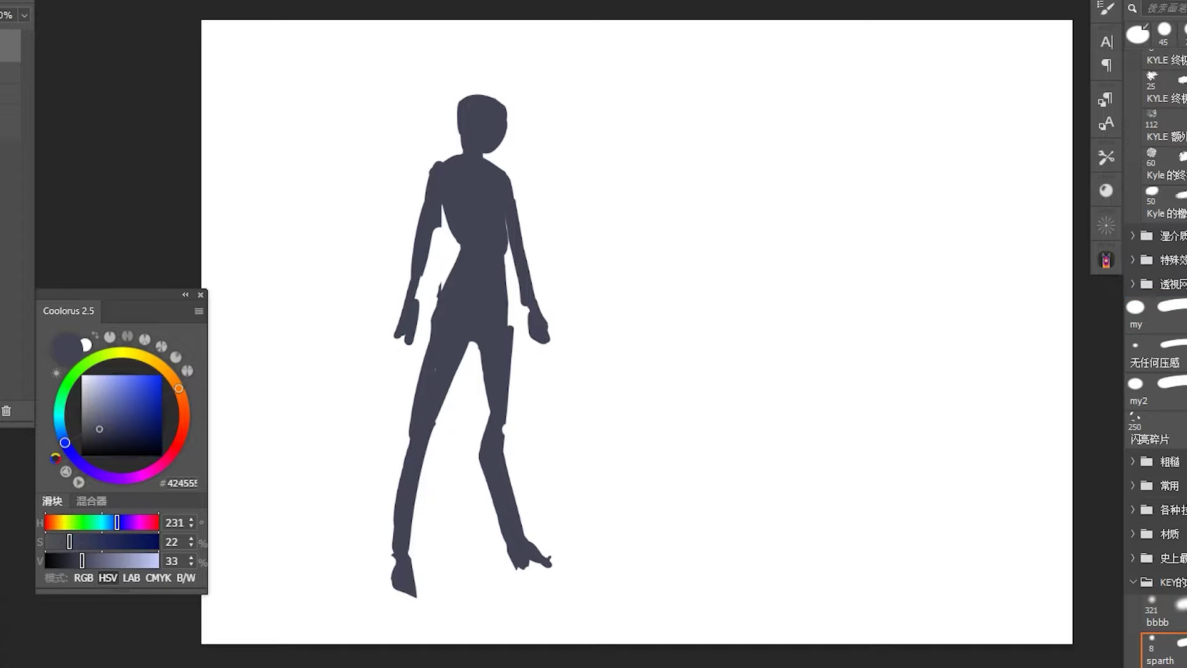
{"action": "left_click_drag", "start_coordinate": [523, 433], "coordinate": [535, 559]}
{"action": "left_click_drag", "start_coordinate": [511, 327], "coordinate": [511, 408]}
{"action": "left_click_drag", "start_coordinate": [516, 501], "coordinate": [524, 547]}
{"action": "key", "text": "b"}
{"action": "mouse_move", "coordinate": [506, 324]}
{"action": "left_mouse_down"}
{"action": "mouse_move", "coordinate": [526, 547]}
{"action": "mouse_move", "coordinate": [512, 575]}
{"action": "mouse_move", "coordinate": [550, 566]}
{"action": "mouse_move", "coordinate": [551, 589]}
{"action": "left_mouse_up"}
{"action": "mouse_move", "coordinate": [391, 560]}
{"action": "left_mouse_down"}
{"action": "mouse_move", "coordinate": [392, 584]}
{"action": "mouse_move", "coordinate": [420, 603]}
{"action": "left_mouse_up"}
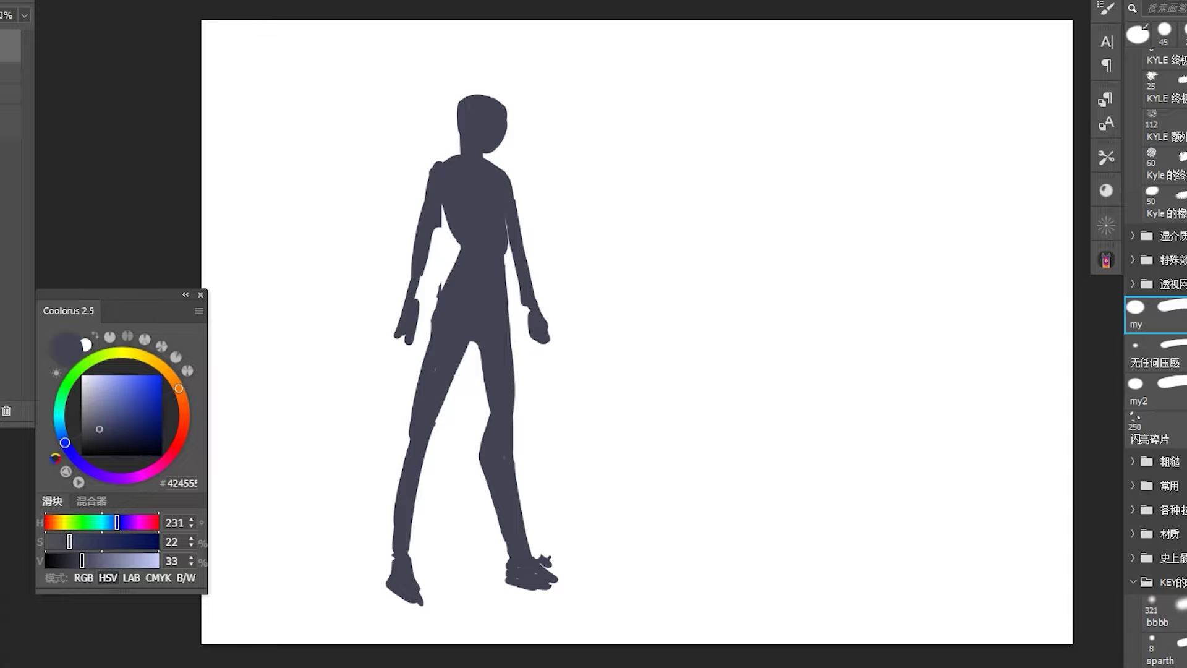
Round out the figure's left shoulder, rework its left arm and hand, and undo the latest strokes.
{"action": "left_click_drag", "start_coordinate": [429, 179], "coordinate": [450, 156]}
{"action": "mouse_move", "coordinate": [444, 205]}
{"action": "left_mouse_down"}
{"action": "mouse_move", "coordinate": [386, 362]}
{"action": "mouse_move", "coordinate": [396, 377]}
{"action": "left_mouse_up"}
{"action": "left_click", "coordinate": [1159, 649]}
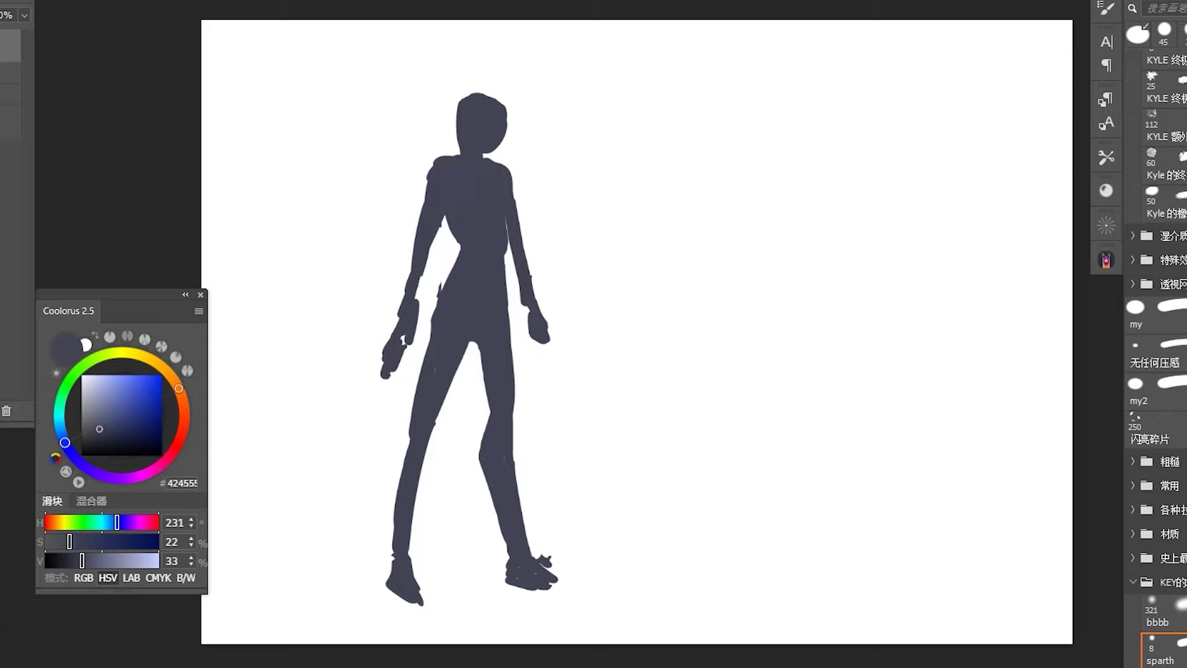
{"action": "key", "text": "ctrl+z"}
{"action": "left_click", "coordinate": [1151, 312]}
{"action": "key", "text": "ctrl+z"}
Repaint the right arm bent outward with an extended hand, and erase the left hand and lower forearm.
{"action": "mouse_move", "coordinate": [513, 235]}
{"action": "left_mouse_down"}
{"action": "mouse_move", "coordinate": [531, 267]}
{"action": "mouse_move", "coordinate": [600, 257]}
{"action": "mouse_move", "coordinate": [621, 275]}
{"action": "mouse_move", "coordinate": [609, 290]}
{"action": "mouse_move", "coordinate": [522, 272]}
{"action": "left_mouse_up"}
{"action": "left_click_drag", "start_coordinate": [525, 241], "coordinate": [533, 259]}
{"action": "left_click_drag", "start_coordinate": [436, 230], "coordinate": [386, 370]}
{"action": "key", "text": "e"}
{"action": "left_click_drag", "start_coordinate": [411, 309], "coordinate": [386, 377]}
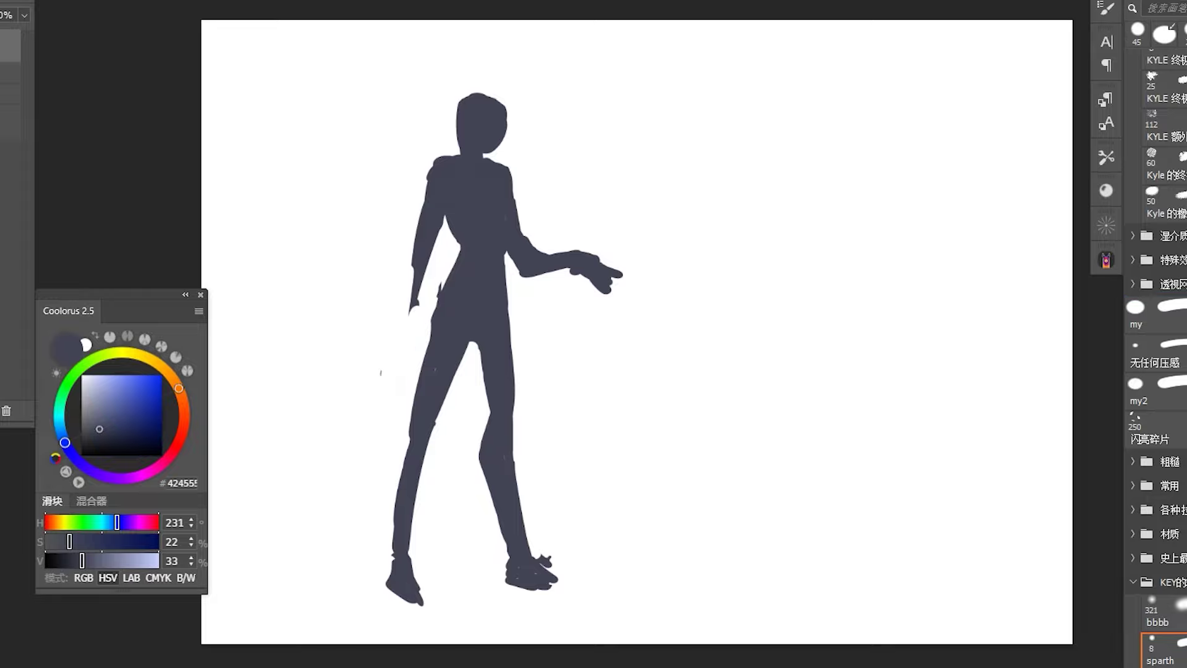
Adjust the whole figure's stance slightly with a free transform.
{"action": "key", "text": "ctrl+t"}
{"action": "left_click_drag", "start_coordinate": [659, 118], "coordinate": [664, 138]}
{"action": "key", "text": "Return"}
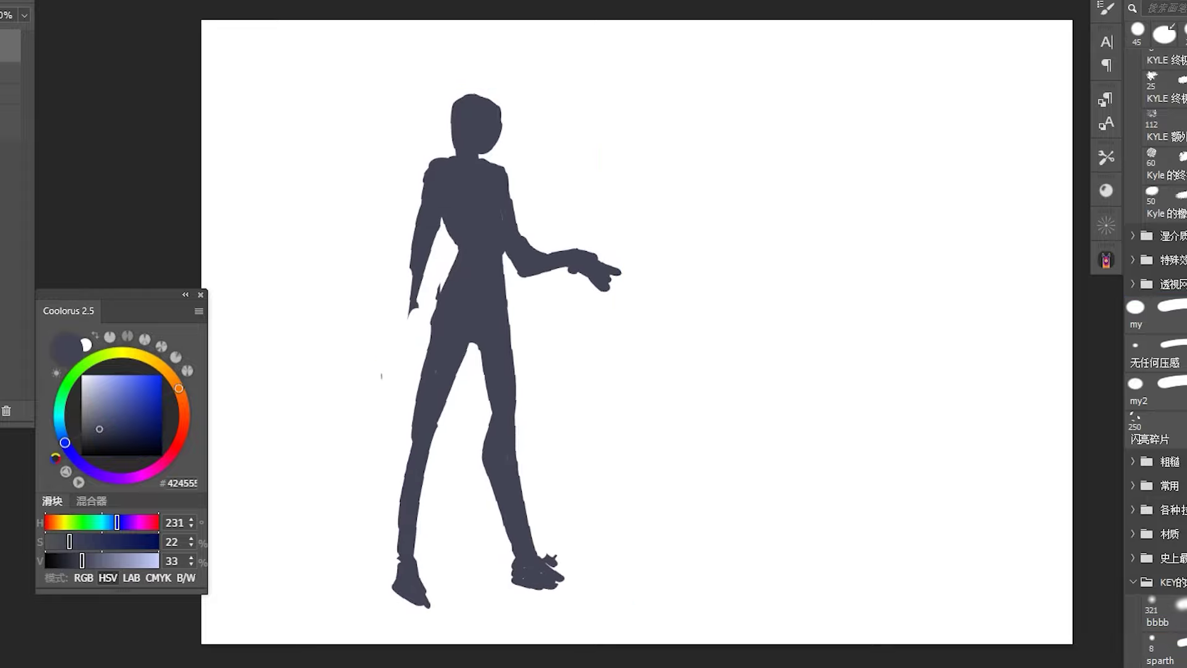
Repaint the left forearm and hand and add two long crossing blades passing diagonally behind the figure.
{"action": "key", "text": "b"}
{"action": "left_click_drag", "start_coordinate": [411, 287], "coordinate": [380, 427]}
{"action": "left_click_drag", "start_coordinate": [585, 275], "coordinate": [301, 412]}
{"action": "left_click_drag", "start_coordinate": [560, 290], "coordinate": [362, 393]}
{"action": "left_click_drag", "start_coordinate": [409, 238], "coordinate": [388, 355]}
{"action": "mouse_move", "coordinate": [407, 242]}
{"action": "left_mouse_down"}
{"action": "mouse_move", "coordinate": [399, 350]}
{"action": "mouse_move", "coordinate": [482, 458]}
{"action": "mouse_move", "coordinate": [640, 584]}
{"action": "left_mouse_up"}
{"action": "left_click_drag", "start_coordinate": [587, 543], "coordinate": [689, 598]}
{"action": "left_click_drag", "start_coordinate": [633, 567], "coordinate": [685, 586]}
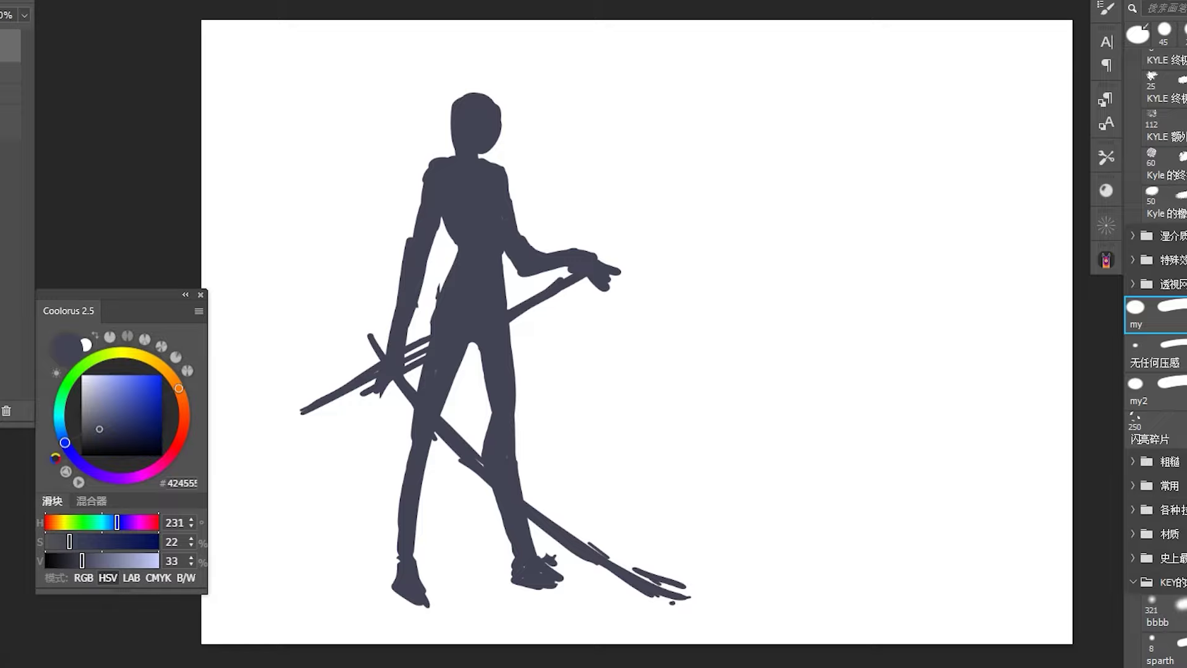
Duplicate the armed figure to the canvas's right half, and scale the original down and shift it left.
{"action": "left_click_drag", "start_coordinate": [523, 344], "coordinate": [851, 343]}
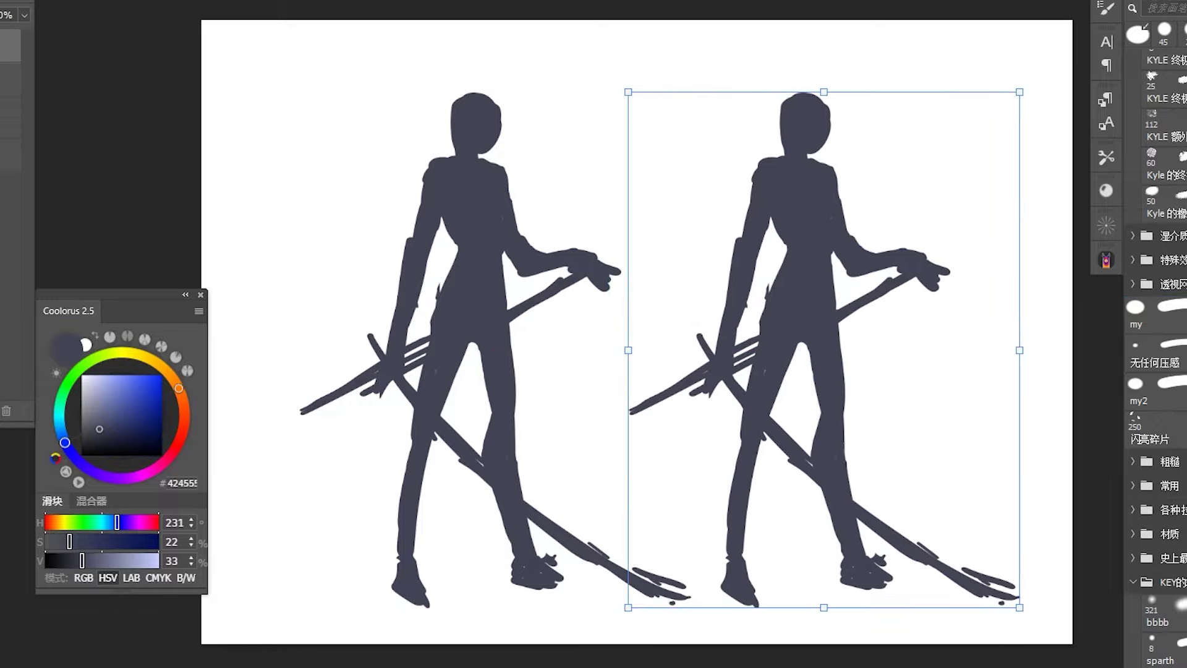
{"action": "key", "text": "Return"}
{"action": "key", "text": "ctrl+t"}
{"action": "left_click_drag", "start_coordinate": [694, 610], "coordinate": [609, 499]}
{"action": "left_click_drag", "start_coordinate": [454, 297], "coordinate": [420, 297]}
{"action": "key", "text": "Return"}
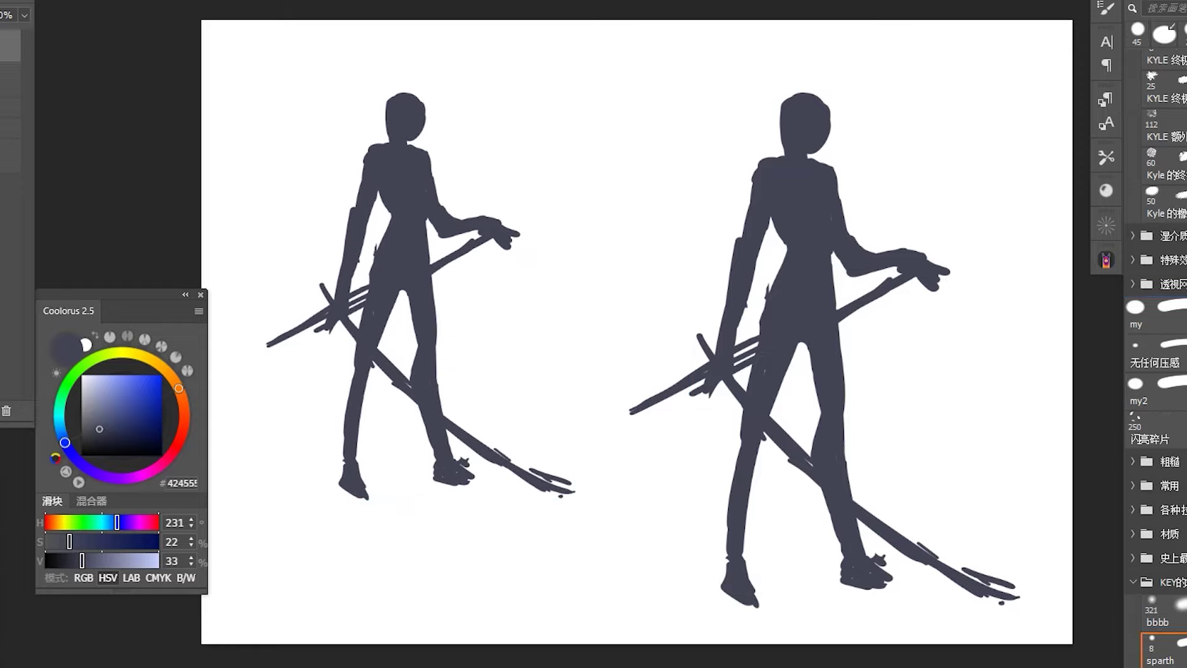
Erase the copied figure's arms, weapons and legs, and trim the edges of its head.
{"action": "mouse_move", "coordinate": [760, 179]}
{"action": "left_mouse_down"}
{"action": "mouse_move", "coordinate": [736, 309]}
{"action": "mouse_move", "coordinate": [637, 409]}
{"action": "left_mouse_up"}
{"action": "left_click_drag", "start_coordinate": [738, 347], "coordinate": [696, 392]}
{"action": "mouse_move", "coordinate": [757, 290]}
{"action": "left_mouse_down"}
{"action": "mouse_move", "coordinate": [866, 297]}
{"action": "mouse_move", "coordinate": [943, 278]}
{"action": "mouse_move", "coordinate": [865, 557]}
{"action": "left_mouse_up"}
{"action": "left_click_drag", "start_coordinate": [1013, 594], "coordinate": [742, 557]}
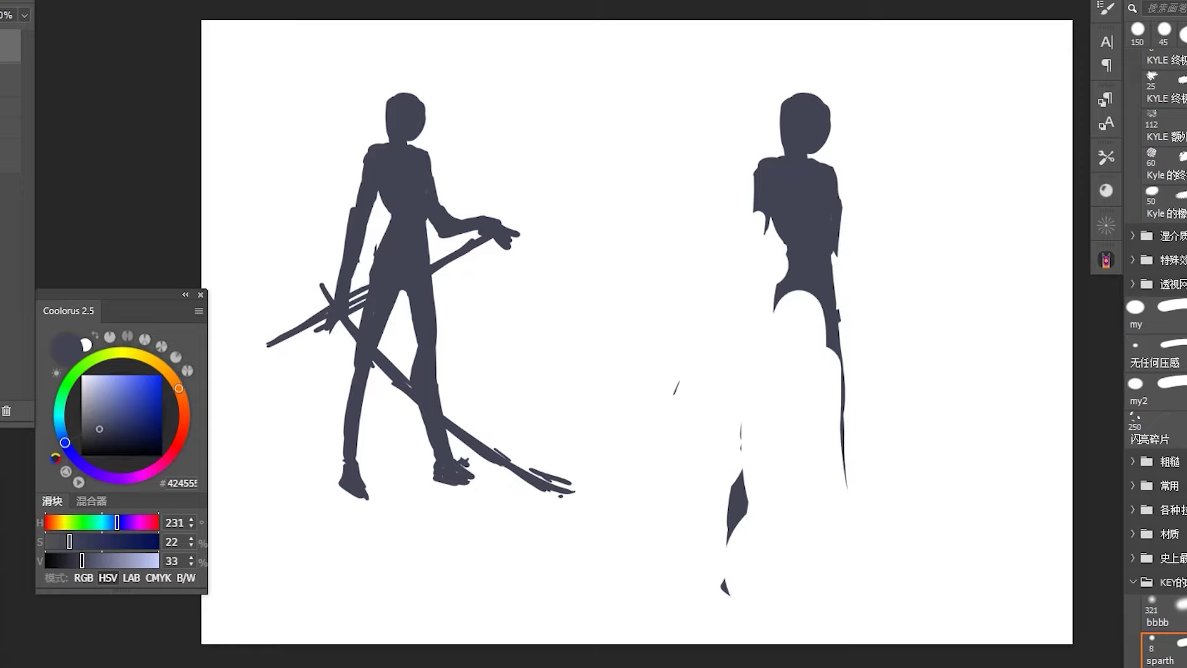
{"action": "left_click_drag", "start_coordinate": [739, 597], "coordinate": [736, 476]}
{"action": "left_click_drag", "start_coordinate": [844, 488], "coordinate": [842, 408]}
{"action": "mouse_move", "coordinate": [822, 102]}
{"action": "left_mouse_down"}
{"action": "mouse_move", "coordinate": [806, 152]}
{"action": "mouse_move", "coordinate": [782, 152]}
{"action": "left_mouse_up"}
Repaint the copy's head as a taller oval and add an outstretched left arm with splayed fingers.
{"action": "key", "text": "b"}
{"action": "left_click_drag", "start_coordinate": [786, 108], "coordinate": [791, 155]}
{"action": "left_click_drag", "start_coordinate": [803, 89], "coordinate": [819, 133]}
{"action": "mouse_move", "coordinate": [779, 92]}
{"action": "left_mouse_down"}
{"action": "mouse_move", "coordinate": [778, 155]}
{"action": "mouse_move", "coordinate": [748, 197]}
{"action": "mouse_move", "coordinate": [707, 148]}
{"action": "left_mouse_up"}
{"action": "mouse_move", "coordinate": [670, 111]}
{"action": "left_mouse_down"}
{"action": "mouse_move", "coordinate": [680, 164]}
{"action": "mouse_move", "coordinate": [674, 154]}
{"action": "left_mouse_up"}
{"action": "mouse_move", "coordinate": [680, 139]}
{"action": "left_mouse_down"}
{"action": "mouse_move", "coordinate": [708, 188]}
{"action": "mouse_move", "coordinate": [751, 164]}
{"action": "left_mouse_up"}
Paint the copy's waist and hips and start two widely spread legs.
{"action": "left_click_drag", "start_coordinate": [773, 217], "coordinate": [785, 281]}
{"action": "left_click_drag", "start_coordinate": [797, 290], "coordinate": [799, 312]}
{"action": "left_click_drag", "start_coordinate": [850, 254], "coordinate": [842, 333]}
{"action": "mouse_move", "coordinate": [791, 291]}
{"action": "left_mouse_down"}
{"action": "mouse_move", "coordinate": [848, 326]}
{"action": "mouse_move", "coordinate": [765, 343]}
{"action": "mouse_move", "coordinate": [748, 380]}
{"action": "left_mouse_up"}
{"action": "left_click_drag", "start_coordinate": [804, 296], "coordinate": [763, 402]}
{"action": "left_click_drag", "start_coordinate": [850, 291], "coordinate": [871, 544]}
{"action": "left_click_drag", "start_coordinate": [847, 352], "coordinate": [842, 436]}
Extend the copy's legs down to the feet in a wide stance and thicken its outstretched left hand.
{"action": "left_click_drag", "start_coordinate": [875, 408], "coordinate": [880, 547]}
{"action": "left_click_drag", "start_coordinate": [813, 297], "coordinate": [694, 529]}
{"action": "mouse_move", "coordinate": [742, 383]}
{"action": "left_mouse_down"}
{"action": "mouse_move", "coordinate": [666, 556]}
{"action": "mouse_move", "coordinate": [683, 564]}
{"action": "left_mouse_up"}
{"action": "left_click_drag", "start_coordinate": [754, 413], "coordinate": [705, 506]}
{"action": "mouse_move", "coordinate": [794, 303]}
{"action": "left_mouse_down"}
{"action": "mouse_move", "coordinate": [768, 399]}
{"action": "mouse_move", "coordinate": [847, 420]}
{"action": "mouse_move", "coordinate": [890, 550]}
{"action": "left_mouse_up"}
{"action": "mouse_move", "coordinate": [884, 506]}
{"action": "left_mouse_down"}
{"action": "mouse_move", "coordinate": [887, 574]}
{"action": "mouse_move", "coordinate": [875, 569]}
{"action": "left_mouse_up"}
{"action": "left_click_drag", "start_coordinate": [717, 162], "coordinate": [689, 147]}
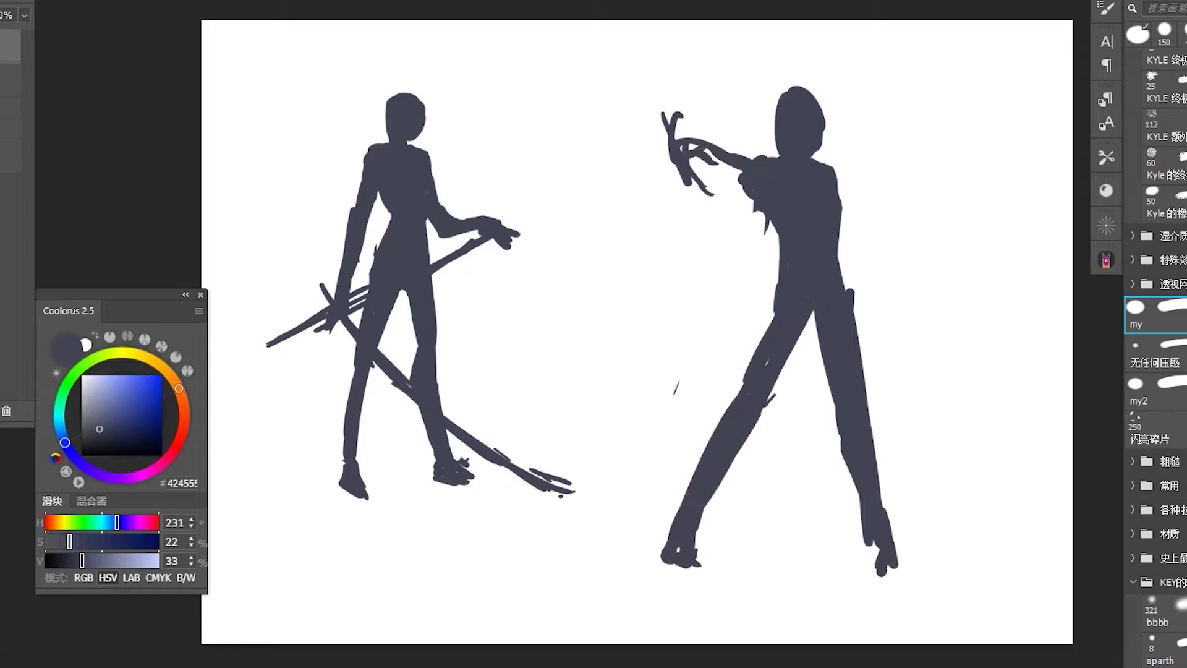
Paint the copy's right arm reaching down to a hand beside the hip, and fill out its hips and thighs.
{"action": "mouse_move", "coordinate": [840, 180]}
{"action": "left_mouse_down"}
{"action": "mouse_move", "coordinate": [869, 240]}
{"action": "mouse_move", "coordinate": [864, 259]}
{"action": "left_mouse_up"}
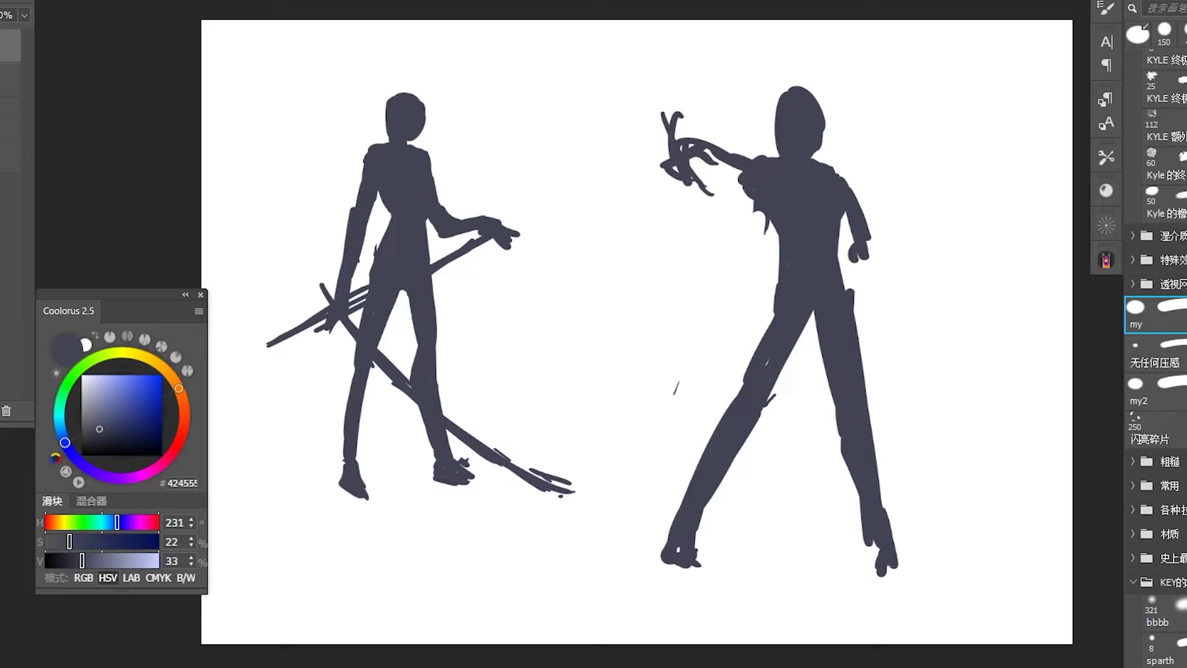
{"action": "left_click_drag", "start_coordinate": [844, 216], "coordinate": [861, 259]}
{"action": "left_click_drag", "start_coordinate": [854, 260], "coordinate": [865, 334]}
{"action": "left_click_drag", "start_coordinate": [803, 312], "coordinate": [760, 423]}
{"action": "left_click_drag", "start_coordinate": [857, 257], "coordinate": [870, 303]}
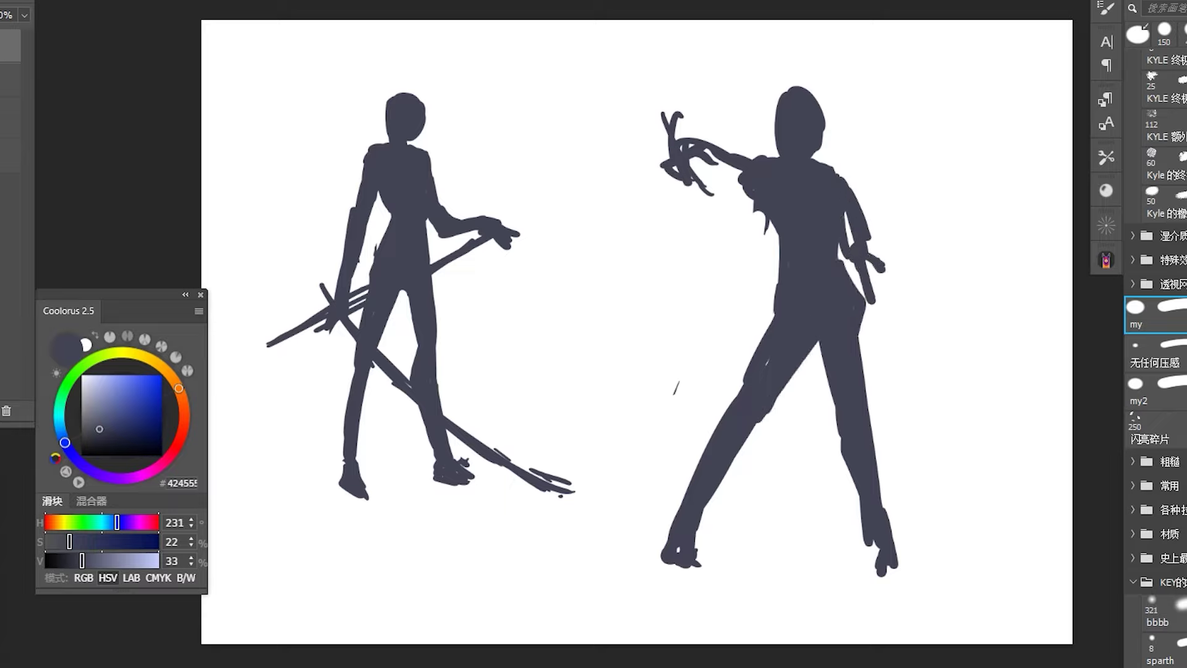
Slim the copy's right arm, redraw its hand at the hip, and add long blades extending from both hip sides.
{"action": "key", "text": "e"}
{"action": "left_click_drag", "start_coordinate": [847, 182], "coordinate": [862, 253]}
{"action": "key", "text": "b"}
{"action": "left_click_drag", "start_coordinate": [834, 164], "coordinate": [843, 238]}
{"action": "left_click_drag", "start_coordinate": [766, 337], "coordinate": [653, 430]}
{"action": "left_click_drag", "start_coordinate": [846, 238], "coordinate": [875, 293]}
{"action": "mouse_move", "coordinate": [771, 320]}
{"action": "left_mouse_down"}
{"action": "mouse_move", "coordinate": [609, 403]}
{"action": "mouse_move", "coordinate": [646, 374]}
{"action": "left_mouse_up"}
{"action": "left_click_drag", "start_coordinate": [873, 294], "coordinate": [980, 289]}
Smooth the top of the outstretched left arm, carve a clean curve beneath it and fill out the hand.
{"action": "left_click_drag", "start_coordinate": [682, 137], "coordinate": [762, 159]}
{"action": "key", "text": "e"}
{"action": "left_click_drag", "start_coordinate": [764, 217], "coordinate": [689, 182]}
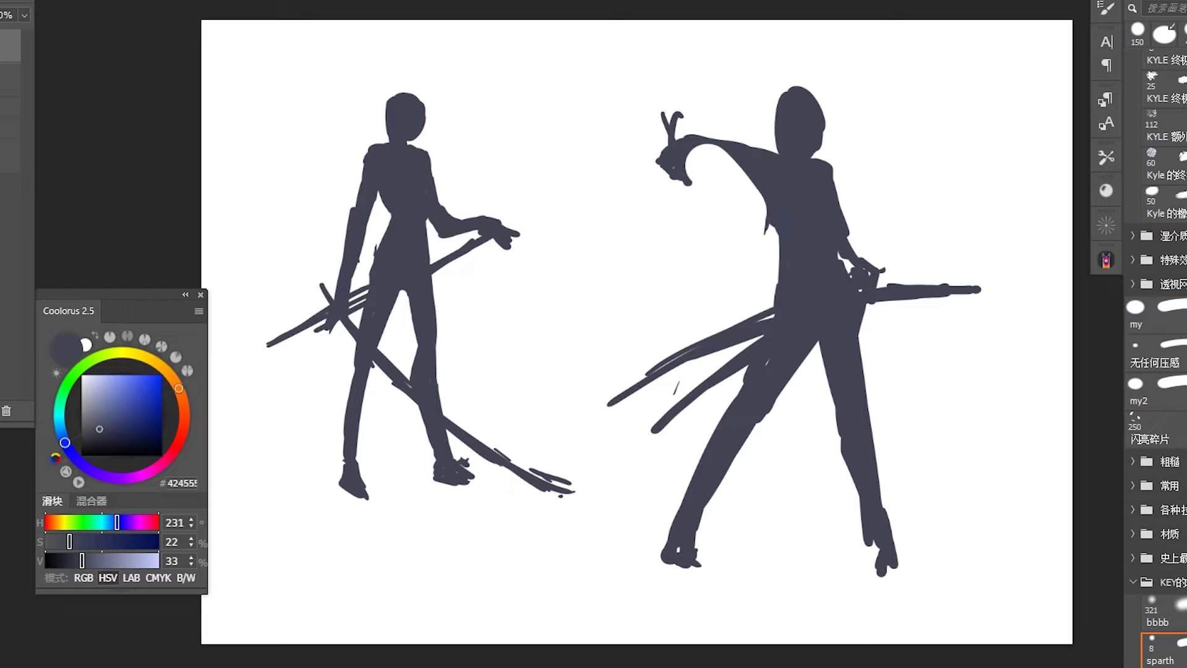
{"action": "key", "text": "b"}
{"action": "left_click_drag", "start_coordinate": [662, 145], "coordinate": [698, 172]}
Paint a long diagonal weapon from the raised hand across the body, and thicken both upper arms.
{"action": "left_click_drag", "start_coordinate": [611, 97], "coordinate": [948, 354]}
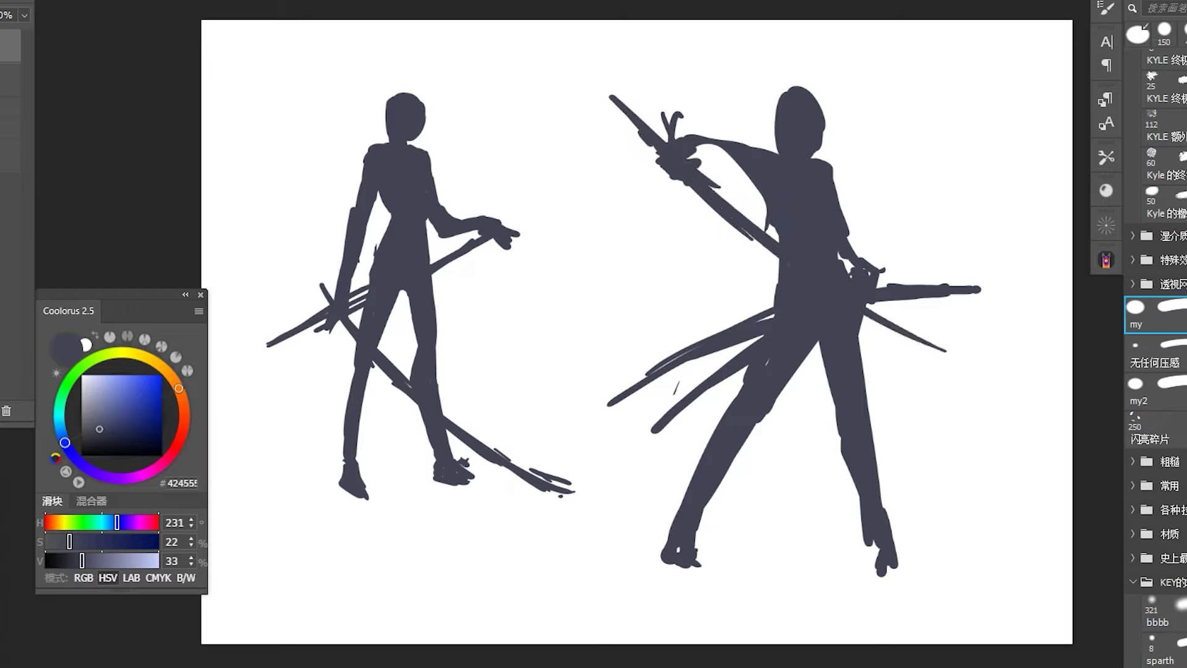
{"action": "mouse_move", "coordinate": [704, 210]}
{"action": "left_mouse_down"}
{"action": "mouse_move", "coordinate": [950, 356]}
{"action": "mouse_move", "coordinate": [1020, 379]}
{"action": "left_mouse_up"}
{"action": "left_click_drag", "start_coordinate": [736, 162], "coordinate": [765, 213]}
{"action": "left_click_drag", "start_coordinate": [835, 167], "coordinate": [858, 256]}
Scale the right figure down to match the left figure's height and build up its raised arm's elbow.
{"action": "key", "text": "ctrl+t"}
{"action": "left_click_drag", "start_coordinate": [1022, 564], "coordinate": [964, 503]}
{"action": "key", "text": "Return"}
{"action": "left_click_drag", "start_coordinate": [710, 120], "coordinate": [674, 128]}
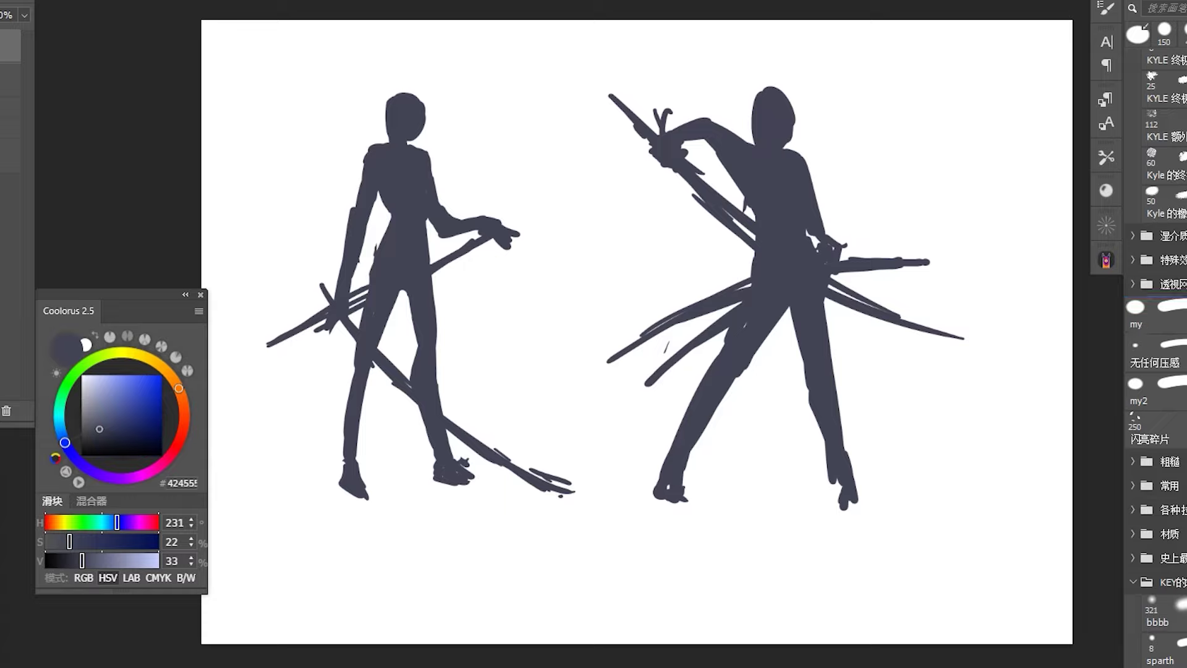
Select the right figure's raised arm and weapon, rotate and lower them slightly, and deselect.
{"action": "mouse_move", "coordinate": [738, 253]}
{"action": "left_mouse_down"}
{"action": "mouse_move", "coordinate": [631, 93]}
{"action": "mouse_move", "coordinate": [742, 255]}
{"action": "left_mouse_up"}
{"action": "key", "text": "ctrl+t"}
{"action": "left_click_drag", "start_coordinate": [686, 383], "coordinate": [708, 381]}
{"action": "left_click_drag", "start_coordinate": [698, 223], "coordinate": [686, 192]}
{"action": "mouse_move", "coordinate": [748, 218]}
{"action": "left_mouse_down"}
{"action": "mouse_move", "coordinate": [751, 350]}
{"action": "mouse_move", "coordinate": [745, 223]}
{"action": "left_mouse_up"}
{"action": "key", "text": "Return"}
{"action": "key", "text": "ctrl+d"}
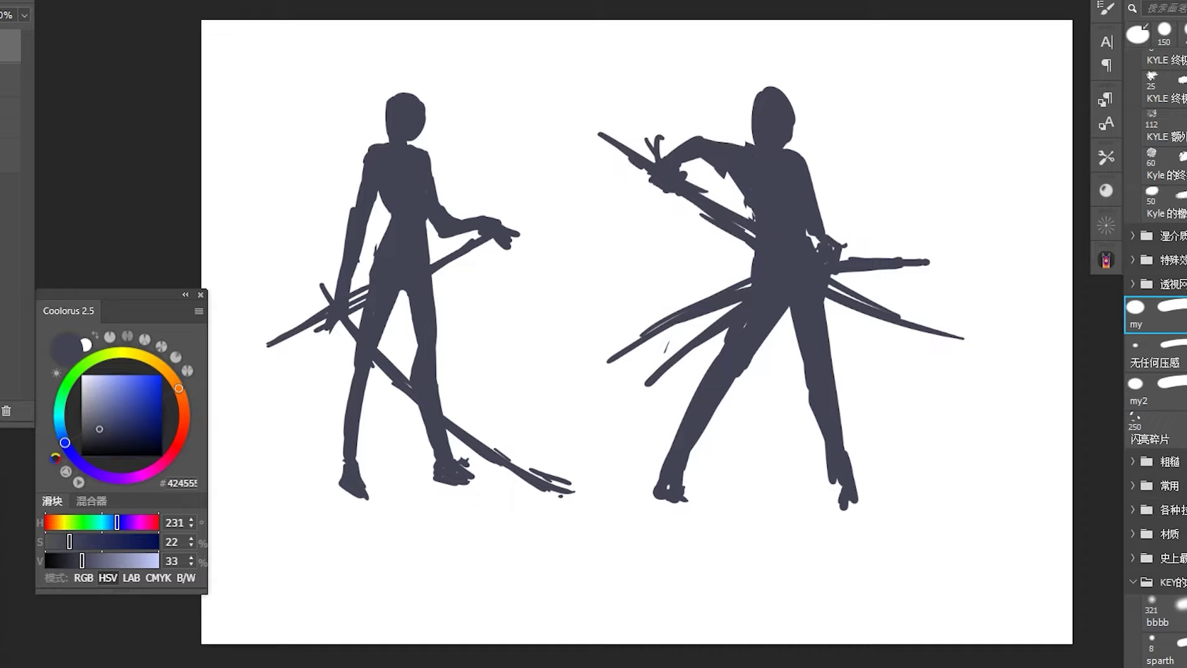
Fill the gap under the right figure's raised arm and reshape its lower right leg and foot.
{"action": "left_click_drag", "start_coordinate": [738, 189], "coordinate": [751, 219]}
{"action": "mouse_move", "coordinate": [844, 507]}
{"action": "left_mouse_down"}
{"action": "mouse_move", "coordinate": [841, 424]}
{"action": "mouse_move", "coordinate": [842, 504]}
{"action": "left_mouse_up"}
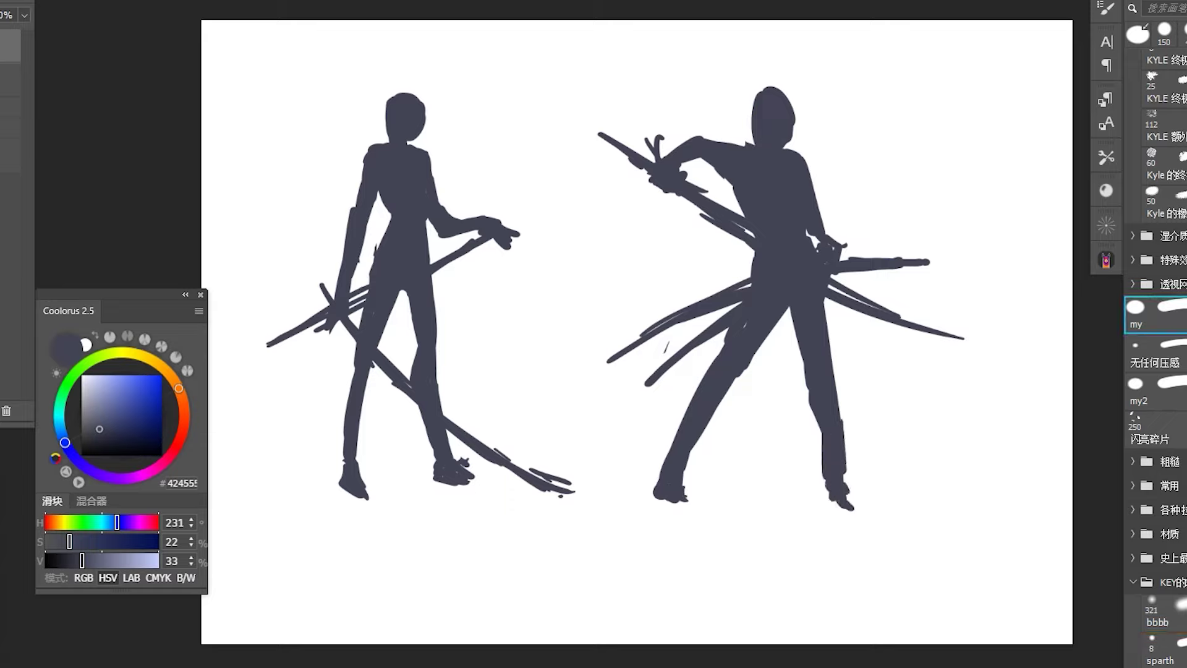
Move the layer of the left figure about 40 pixels to the left, close to the canvas edge.
{"action": "key", "text": "alt+bracketleft"}
{"action": "key", "text": "ctrl+t"}
{"action": "key", "text": "shift+Left"}
{"action": "key", "text": "shift+Left"}
{"action": "key", "text": "shift+Left"}
{"action": "key", "text": "shift+Left"}
{"action": "key", "text": "shift+Left"}
{"action": "key", "text": "shift+Left"}
{"action": "key", "text": "shift+Left"}
{"action": "key", "text": "shift+Left"}
{"action": "key", "text": "Return"}
Shift the layer of the right figure with the raised arm left toward the first figure, freeing space for a third.
{"action": "key", "text": "alt+bracketright"}
{"action": "key", "text": "ctrl+t"}
{"action": "key", "text": "shift+Left"}
{"action": "key", "text": "shift+Left"}
{"action": "key", "text": "shift+Left"}
{"action": "key", "text": "shift+Left"}
{"action": "key", "text": "shift+Left"}
{"action": "key", "text": "shift+Left"}
{"action": "key", "text": "shift+Left"}
{"action": "key", "text": "shift+Left"}
{"action": "key", "text": "shift+Left"}
{"action": "key", "text": "shift+Left"}
{"action": "key", "text": "shift+Left"}
{"action": "key", "text": "shift+Left"}
{"action": "key", "text": "shift+Left"}
{"action": "key", "text": "shift+Left"}
{"action": "key", "text": "shift+Left"}
{"action": "key", "text": "shift+Left"}
{"action": "key", "text": "shift+Left"}
{"action": "key", "text": "shift+Left"}
{"action": "key", "text": "shift+Left"}
{"action": "key", "text": "shift+Left"}
{"action": "key", "text": "Return"}
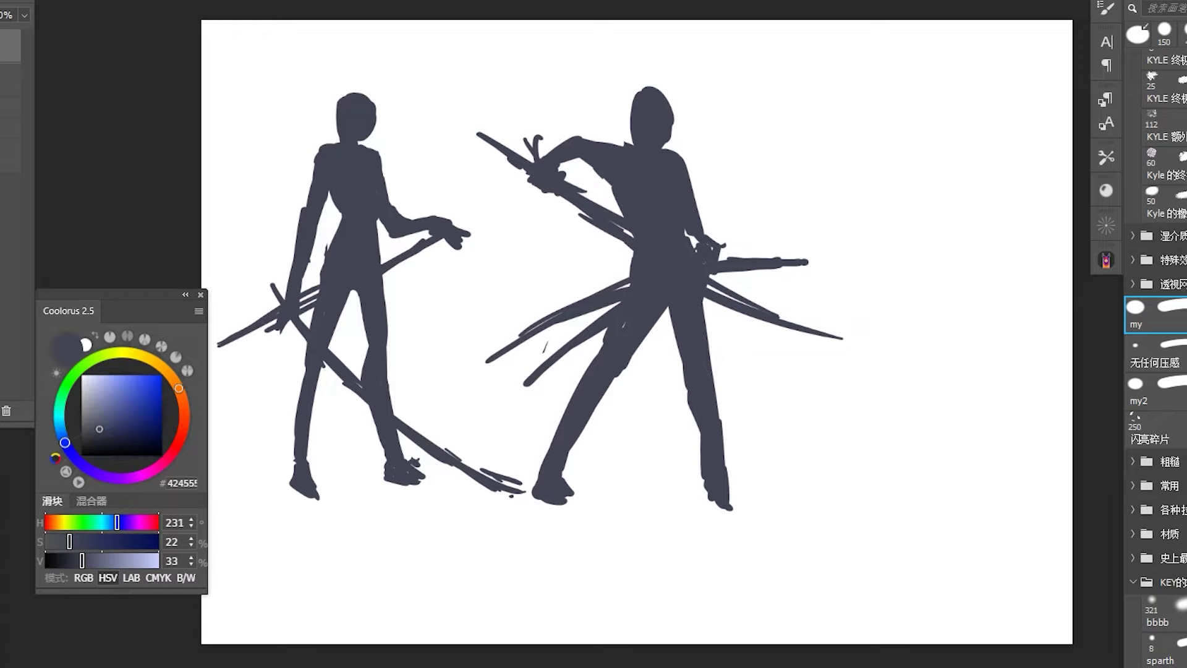
Duplicate the middle figure and place the copy in the empty space on its right.
{"action": "key", "text": "ctrl+alt+t"}
{"action": "left_click_drag", "start_coordinate": [580, 141], "coordinate": [853, 140]}
{"action": "key", "text": "Return"}
Erase the copied figure's raised arm, weapons, side blades and both legs, leaving only head and torso.
{"action": "left_click", "coordinate": [1160, 649]}
{"action": "left_click_drag", "start_coordinate": [751, 139], "coordinate": [872, 185]}
{"action": "mouse_move", "coordinate": [875, 145]}
{"action": "left_mouse_down"}
{"action": "mouse_move", "coordinate": [878, 228]}
{"action": "mouse_move", "coordinate": [847, 309]}
{"action": "left_mouse_up"}
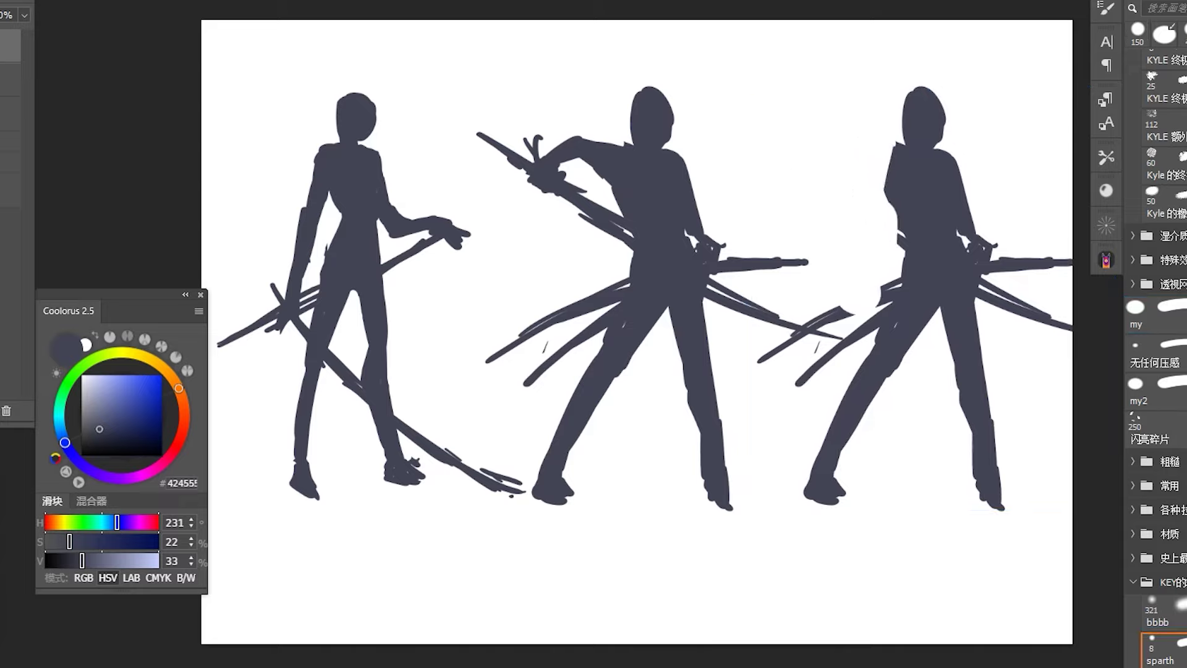
{"action": "left_click_drag", "start_coordinate": [989, 229], "coordinate": [1021, 309]}
{"action": "left_click_drag", "start_coordinate": [1032, 259], "coordinate": [1070, 322]}
{"action": "left_click_drag", "start_coordinate": [847, 309], "coordinate": [773, 371]}
{"action": "left_click_drag", "start_coordinate": [897, 272], "coordinate": [763, 359]}
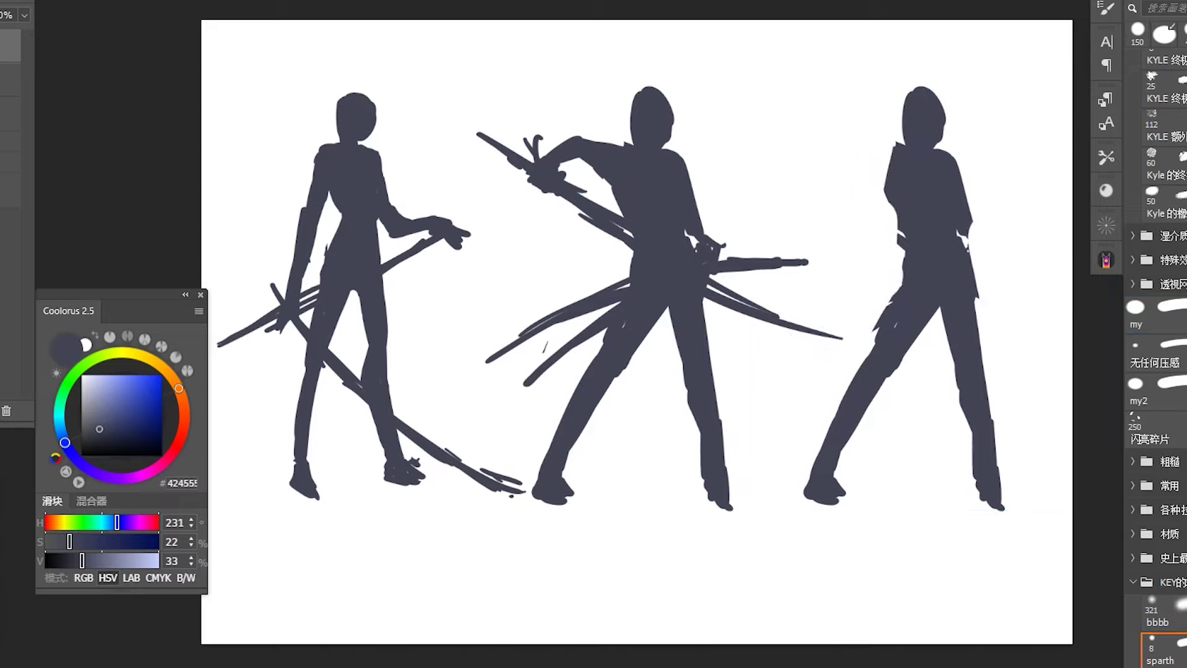
{"action": "left_click_drag", "start_coordinate": [884, 310], "coordinate": [816, 495]}
{"action": "left_click_drag", "start_coordinate": [958, 333], "coordinate": [995, 507]}
{"action": "left_click", "coordinate": [1136, 312]}
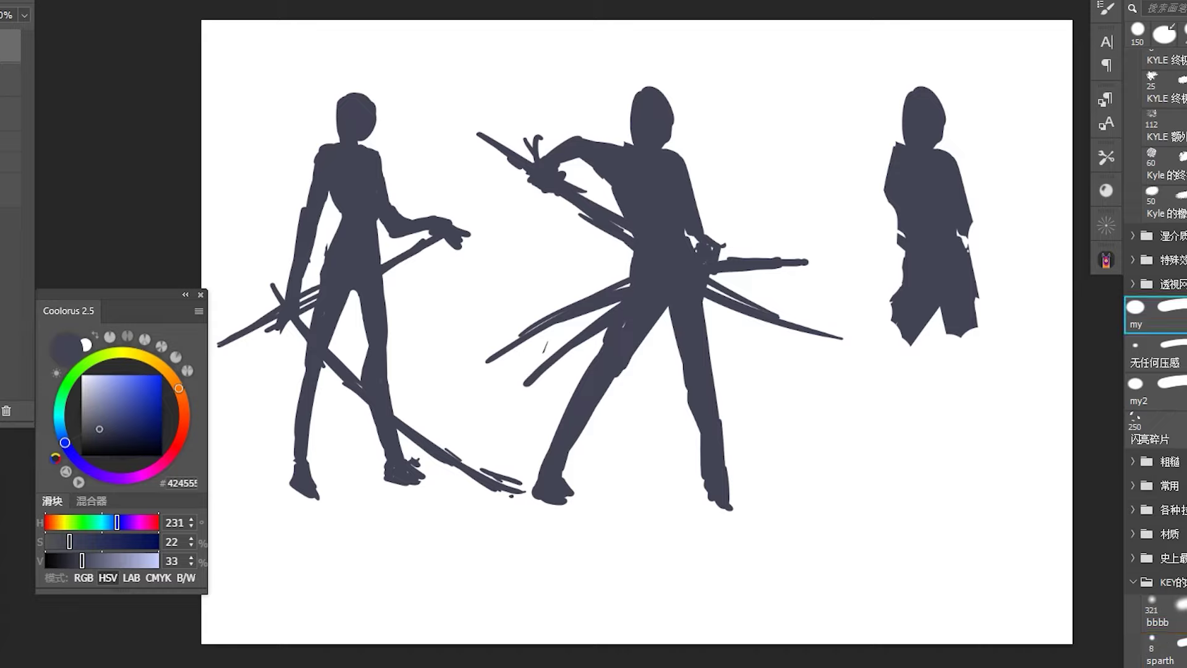
Trim the third figure's shoulder and try new strokes for its chest, hips and upper legs.
{"action": "key", "text": "e"}
{"action": "left_click_drag", "start_coordinate": [887, 142], "coordinate": [891, 210]}
{"action": "key", "text": "b"}
{"action": "mouse_move", "coordinate": [905, 159]}
{"action": "left_mouse_down"}
{"action": "mouse_move", "coordinate": [896, 204]}
{"action": "mouse_move", "coordinate": [831, 323]}
{"action": "left_mouse_up"}
{"action": "left_click_drag", "start_coordinate": [894, 245], "coordinate": [883, 330]}
{"action": "mouse_move", "coordinate": [893, 257]}
{"action": "left_mouse_down"}
{"action": "mouse_move", "coordinate": [888, 365]}
{"action": "mouse_move", "coordinate": [904, 359]}
{"action": "left_mouse_up"}
{"action": "mouse_move", "coordinate": [964, 333]}
{"action": "left_mouse_down"}
{"action": "mouse_move", "coordinate": [971, 421]}
{"action": "mouse_move", "coordinate": [983, 414]}
{"action": "mouse_move", "coordinate": [957, 414]}
{"action": "left_mouse_up"}
{"action": "left_click_drag", "start_coordinate": [983, 371], "coordinate": [983, 435]}
Erase the third figure's body and paint a new leaning head shape with a curved arm.
{"action": "key", "text": "e"}
{"action": "left_click_drag", "start_coordinate": [921, 99], "coordinate": [902, 284]}
{"action": "mouse_move", "coordinate": [909, 186]}
{"action": "left_mouse_down"}
{"action": "mouse_move", "coordinate": [841, 310]}
{"action": "mouse_move", "coordinate": [983, 433]}
{"action": "left_mouse_up"}
{"action": "key", "text": "b"}
{"action": "mouse_move", "coordinate": [944, 99]}
{"action": "left_mouse_down"}
{"action": "mouse_move", "coordinate": [931, 186]}
{"action": "mouse_move", "coordinate": [876, 166]}
{"action": "left_mouse_up"}
{"action": "left_click_drag", "start_coordinate": [878, 155], "coordinate": [895, 203]}
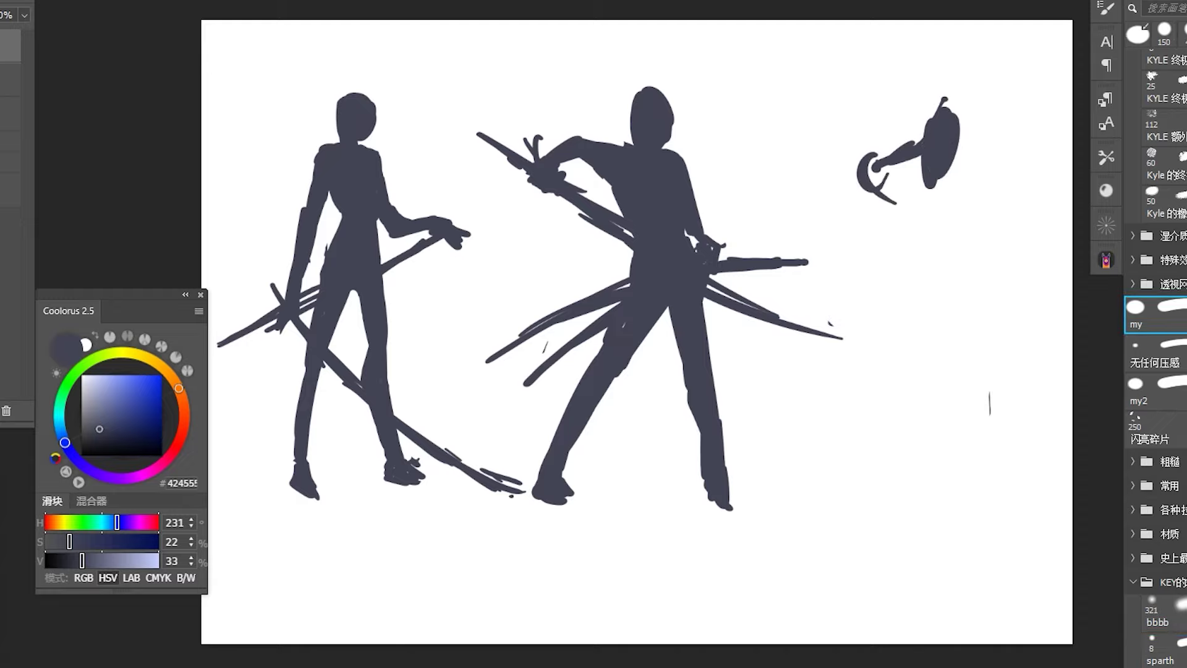
Paint the third figure's torso and flaring robe with downward strokes below the head shape.
{"action": "left_click_drag", "start_coordinate": [955, 166], "coordinate": [965, 216]}
{"action": "left_click_drag", "start_coordinate": [955, 177], "coordinate": [964, 244]}
{"action": "left_click_drag", "start_coordinate": [933, 179], "coordinate": [887, 278]}
{"action": "left_click_drag", "start_coordinate": [924, 201], "coordinate": [909, 295]}
{"action": "left_click_drag", "start_coordinate": [943, 188], "coordinate": [965, 303]}
{"action": "left_click_drag", "start_coordinate": [962, 234], "coordinate": [983, 304]}
{"action": "left_click_drag", "start_coordinate": [943, 180], "coordinate": [937, 300]}
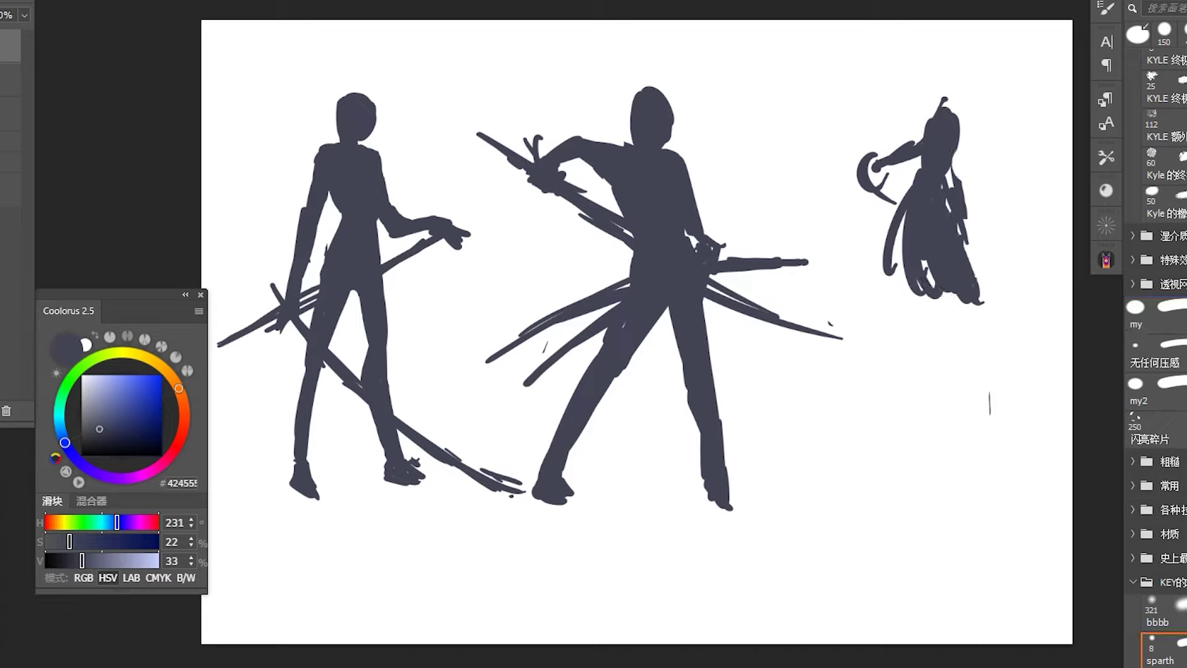
Erase the third figure's curved arm and paint its back and lower legs, trimming the outer leg edge.
{"action": "key", "text": "e"}
{"action": "left_click_drag", "start_coordinate": [921, 142], "coordinate": [866, 179]}
{"action": "left_click_drag", "start_coordinate": [936, 99], "coordinate": [939, 127]}
{"action": "key", "text": "b"}
{"action": "mouse_move", "coordinate": [958, 114]}
{"action": "left_mouse_down"}
{"action": "mouse_move", "coordinate": [976, 272]}
{"action": "mouse_move", "coordinate": [1038, 368]}
{"action": "mouse_move", "coordinate": [1017, 405]}
{"action": "left_mouse_up"}
{"action": "left_click_drag", "start_coordinate": [962, 321], "coordinate": [974, 423]}
{"action": "mouse_move", "coordinate": [983, 331]}
{"action": "left_mouse_down"}
{"action": "mouse_move", "coordinate": [999, 451]}
{"action": "mouse_move", "coordinate": [977, 436]}
{"action": "left_mouse_up"}
{"action": "left_click_drag", "start_coordinate": [989, 387], "coordinate": [1007, 458]}
{"action": "left_click_drag", "start_coordinate": [986, 293], "coordinate": [1014, 411]}
{"action": "key", "text": "e"}
{"action": "left_click_drag", "start_coordinate": [1039, 303], "coordinate": [1016, 405]}
{"action": "key", "text": "b"}
{"action": "left_click_drag", "start_coordinate": [1005, 346], "coordinate": [1008, 420]}
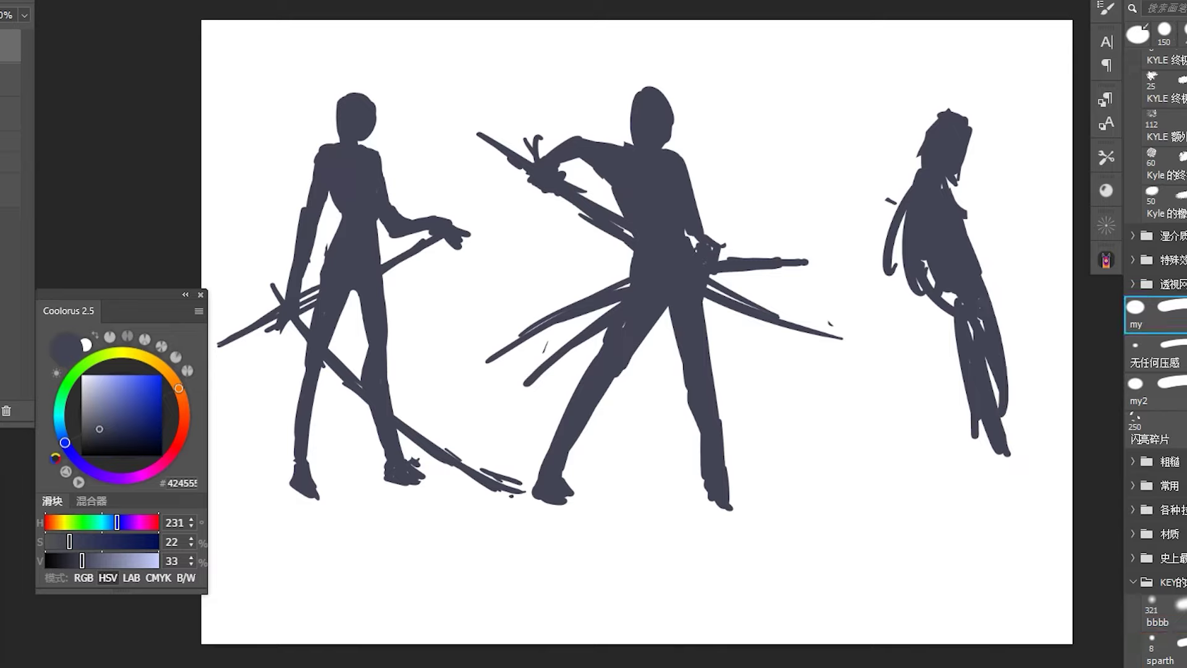
Paint a curved head plume, a rounder head, a long back line and trailing hem strokes on the third figure.
{"action": "left_click_drag", "start_coordinate": [872, 42], "coordinate": [946, 114]}
{"action": "left_click_drag", "start_coordinate": [971, 154], "coordinate": [915, 492]}
{"action": "left_click_drag", "start_coordinate": [977, 427], "coordinate": [828, 478]}
{"action": "left_click_drag", "start_coordinate": [955, 176], "coordinate": [980, 262]}
{"action": "mouse_move", "coordinate": [946, 118]}
{"action": "left_mouse_down"}
{"action": "mouse_move", "coordinate": [974, 109]}
{"action": "mouse_move", "coordinate": [979, 164]}
{"action": "left_mouse_up"}
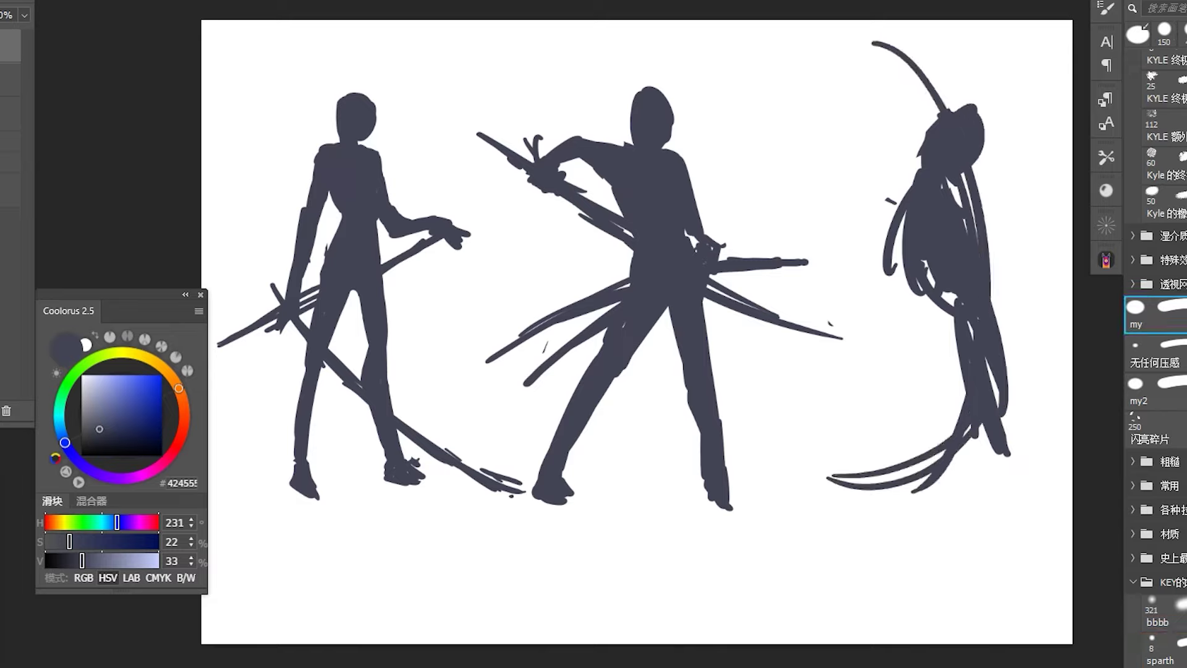
Fill out the third figure's lower robe and hem, and add a diagonal stroke at its front.
{"action": "left_click_drag", "start_coordinate": [992, 293], "coordinate": [1011, 402]}
{"action": "left_click_drag", "start_coordinate": [989, 436], "coordinate": [937, 498]}
{"action": "left_click_drag", "start_coordinate": [1005, 402], "coordinate": [1017, 467]}
{"action": "mouse_move", "coordinate": [955, 433]}
{"action": "left_mouse_down"}
{"action": "mouse_move", "coordinate": [890, 378]}
{"action": "mouse_move", "coordinate": [958, 427]}
{"action": "left_mouse_up"}
{"action": "left_click_drag", "start_coordinate": [976, 458], "coordinate": [1008, 486]}
{"action": "left_click_drag", "start_coordinate": [861, 353], "coordinate": [955, 426]}
{"action": "left_click_drag", "start_coordinate": [1014, 455], "coordinate": [905, 476]}
{"action": "left_click_drag", "start_coordinate": [956, 396], "coordinate": [958, 486]}
{"action": "mouse_move", "coordinate": [940, 436]}
{"action": "left_mouse_down"}
{"action": "mouse_move", "coordinate": [826, 405]}
{"action": "mouse_move", "coordinate": [937, 433]}
{"action": "left_mouse_up"}
Paint the third figure's bent front arm and a second head plume, and thicken its back.
{"action": "mouse_move", "coordinate": [901, 197]}
{"action": "left_mouse_down"}
{"action": "mouse_move", "coordinate": [897, 262]}
{"action": "mouse_move", "coordinate": [838, 241]}
{"action": "mouse_move", "coordinate": [884, 193]}
{"action": "left_mouse_up"}
{"action": "left_click_drag", "start_coordinate": [897, 127], "coordinate": [924, 143]}
{"action": "left_click_drag", "start_coordinate": [844, 238], "coordinate": [887, 271]}
{"action": "left_click_drag", "start_coordinate": [835, 72], "coordinate": [940, 115]}
{"action": "left_click_drag", "start_coordinate": [974, 167], "coordinate": [1008, 340]}
{"action": "left_click_drag", "start_coordinate": [989, 266], "coordinate": [996, 312]}
{"action": "mouse_move", "coordinate": [989, 479]}
{"action": "left_mouse_down"}
{"action": "mouse_move", "coordinate": [903, 491]}
{"action": "mouse_move", "coordinate": [1017, 464]}
{"action": "left_mouse_up"}
Trim the robe's back edge, paint a bulge behind the waist and add thick diagonal weapon strokes in front.
{"action": "key", "text": "e"}
{"action": "left_click_drag", "start_coordinate": [1017, 349], "coordinate": [1004, 467]}
{"action": "left_click", "coordinate": [1150, 313]}
{"action": "key", "text": "b"}
{"action": "mouse_move", "coordinate": [1005, 242]}
{"action": "left_mouse_down"}
{"action": "mouse_move", "coordinate": [1023, 315]}
{"action": "mouse_move", "coordinate": [1030, 284]}
{"action": "mouse_move", "coordinate": [1013, 315]}
{"action": "mouse_move", "coordinate": [894, 331]}
{"action": "mouse_move", "coordinate": [846, 358]}
{"action": "left_mouse_up"}
{"action": "left_click_drag", "start_coordinate": [887, 368], "coordinate": [844, 405]}
{"action": "mouse_move", "coordinate": [955, 323]}
{"action": "left_mouse_down"}
{"action": "mouse_move", "coordinate": [815, 426]}
{"action": "mouse_move", "coordinate": [794, 462]}
{"action": "left_mouse_up"}
{"action": "left_click_drag", "start_coordinate": [1009, 383], "coordinate": [968, 484]}
{"action": "left_click_drag", "start_coordinate": [971, 325], "coordinate": [945, 406]}
{"action": "left_click_drag", "start_coordinate": [1005, 424], "coordinate": [1004, 463]}
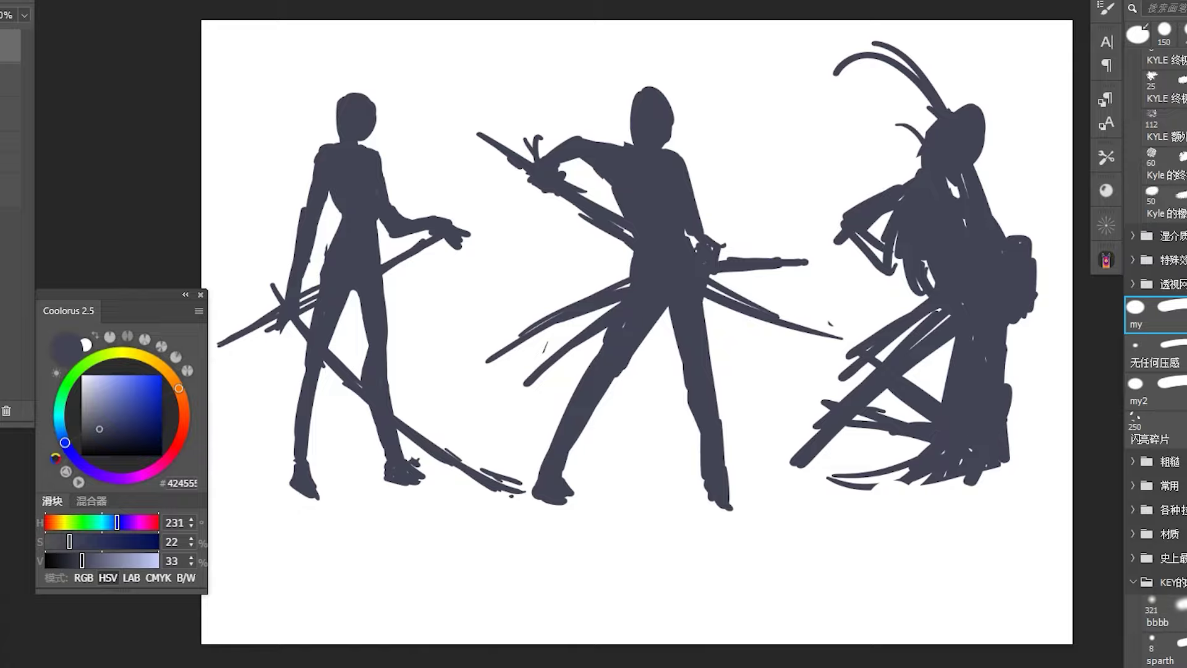
Straighten the back edge of the third figure's robe and add more strands to its head plume.
{"action": "left_click_drag", "start_coordinate": [1010, 334], "coordinate": [1007, 478]}
{"action": "left_click_drag", "start_coordinate": [853, 69], "coordinate": [904, 57]}
{"action": "left_click_drag", "start_coordinate": [951, 110], "coordinate": [902, 42]}
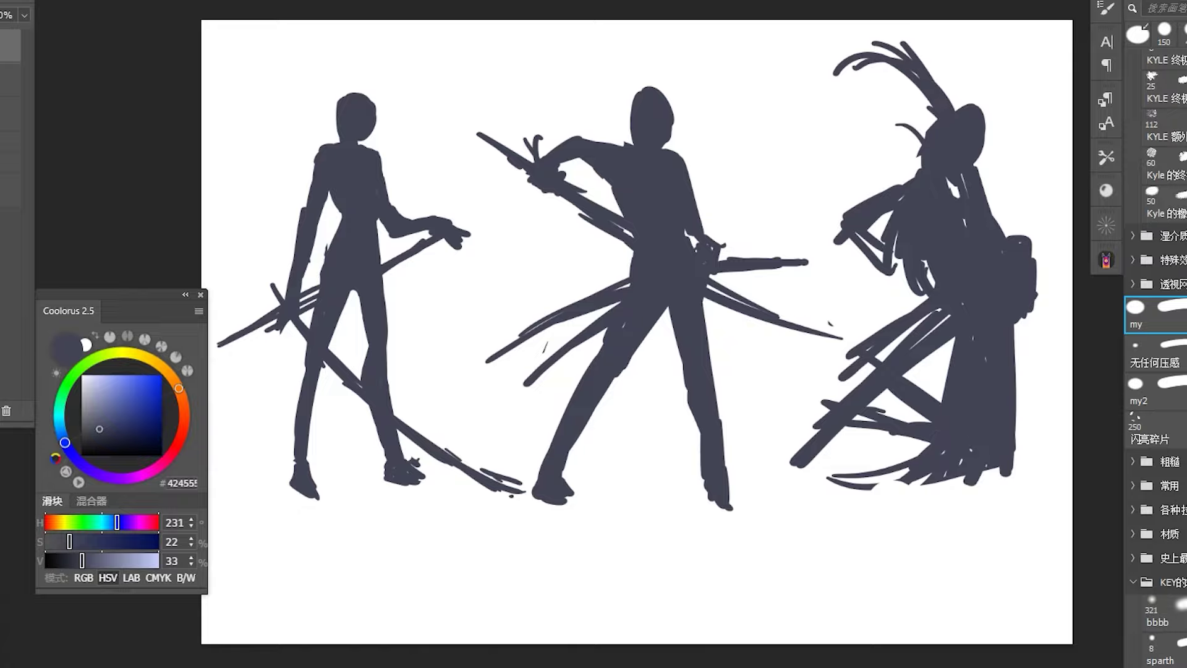
Scale all three figures down together to about three quarters size in the upper part of the canvas.
{"action": "key", "text": "ctrl+t"}
{"action": "left_click_drag", "start_coordinate": [1112, 504], "coordinate": [883, 388]}
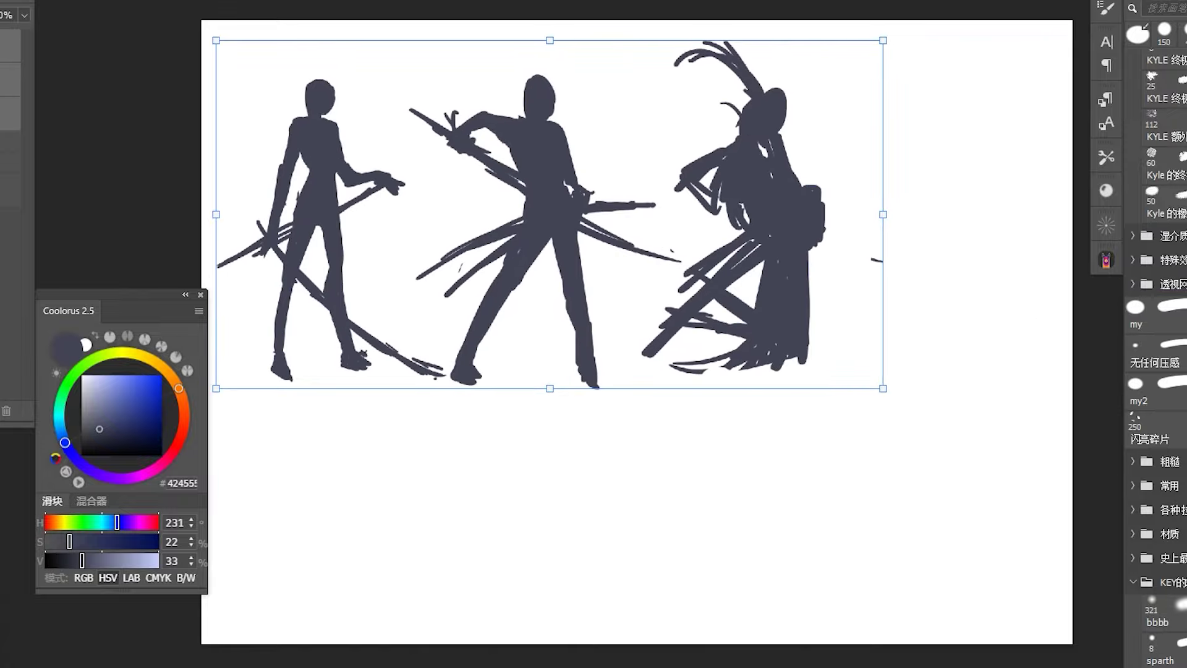
{"action": "key", "text": "Return"}
Erase the third figure's head plume, front arm and diagonal weapon strokes.
{"action": "left_click", "coordinate": [1157, 648]}
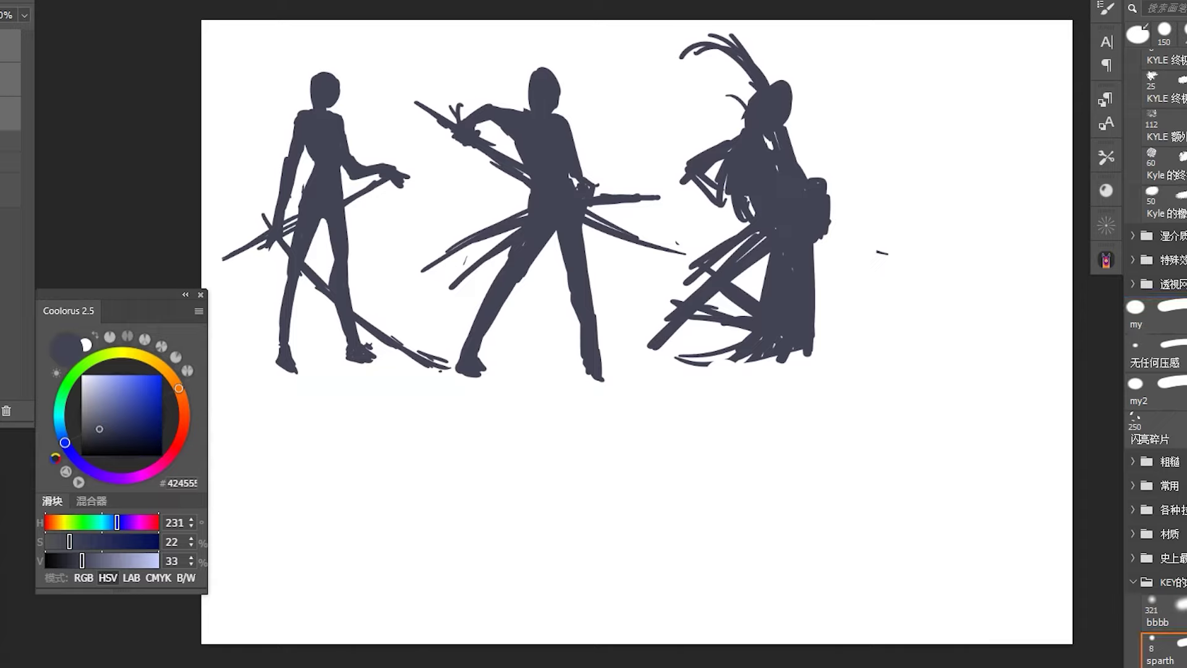
{"action": "left_click", "coordinate": [518, 182]}
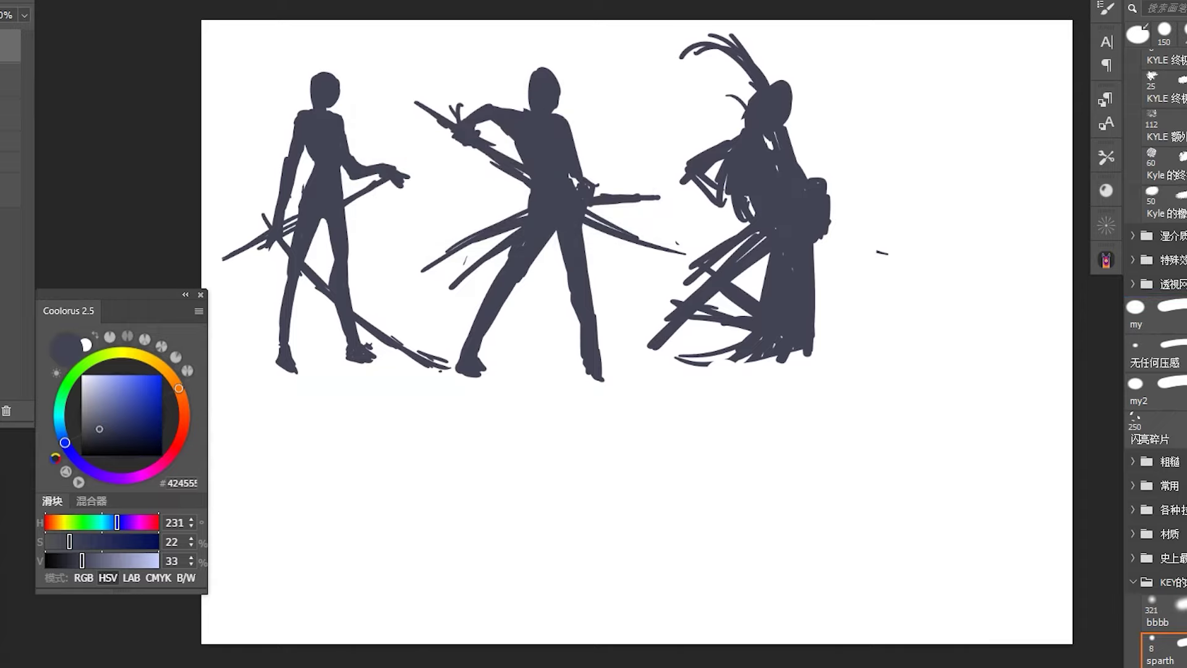
{"action": "left_click_drag", "start_coordinate": [704, 142], "coordinate": [711, 312]}
{"action": "mouse_move", "coordinate": [744, 223]}
{"action": "left_mouse_down"}
{"action": "mouse_move", "coordinate": [674, 334]}
{"action": "mouse_move", "coordinate": [717, 43]}
{"action": "left_mouse_up"}
{"action": "left_click", "coordinate": [1153, 314]}
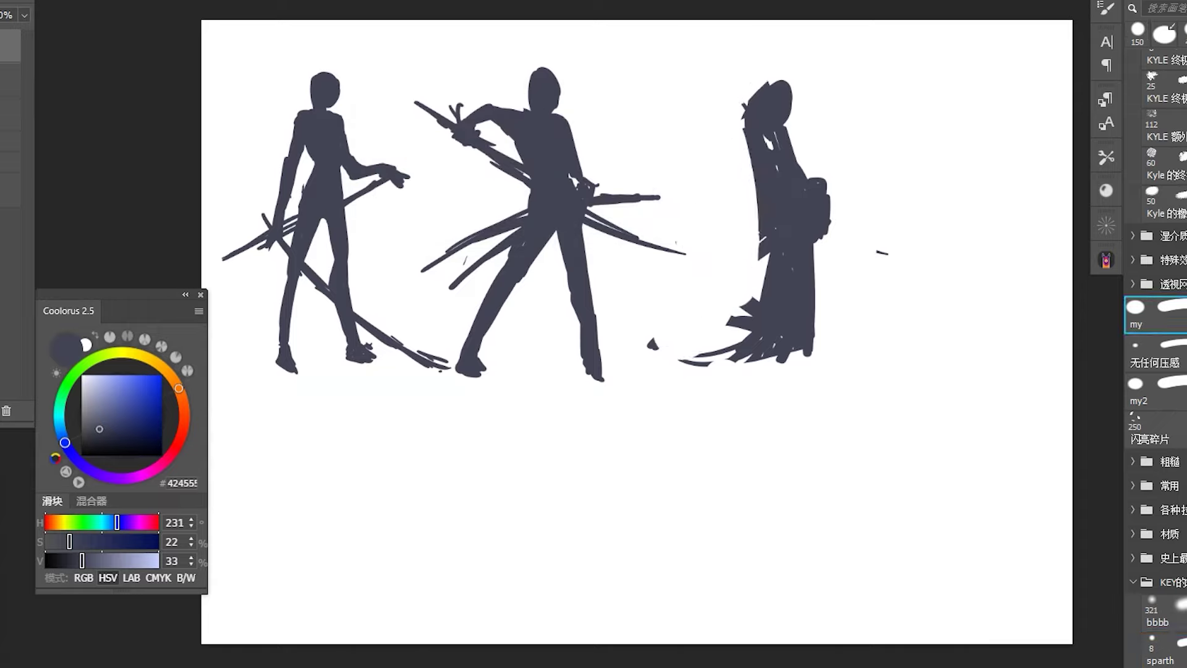
Paint a bent front arm, a rear hand, flared hips and an extended front leg on the third figure.
{"action": "mouse_move", "coordinate": [748, 135]}
{"action": "left_mouse_down"}
{"action": "mouse_move", "coordinate": [711, 154]}
{"action": "mouse_move", "coordinate": [727, 174]}
{"action": "mouse_move", "coordinate": [742, 167]}
{"action": "left_mouse_up"}
{"action": "left_click_drag", "start_coordinate": [807, 160], "coordinate": [856, 193]}
{"action": "mouse_move", "coordinate": [819, 244]}
{"action": "left_mouse_down"}
{"action": "mouse_move", "coordinate": [850, 297]}
{"action": "mouse_move", "coordinate": [837, 302]}
{"action": "left_mouse_up"}
{"action": "mouse_move", "coordinate": [761, 254]}
{"action": "left_mouse_down"}
{"action": "mouse_move", "coordinate": [711, 371]}
{"action": "mouse_move", "coordinate": [754, 266]}
{"action": "mouse_move", "coordinate": [706, 263]}
{"action": "left_mouse_up"}
{"action": "left_click_drag", "start_coordinate": [705, 285], "coordinate": [763, 251]}
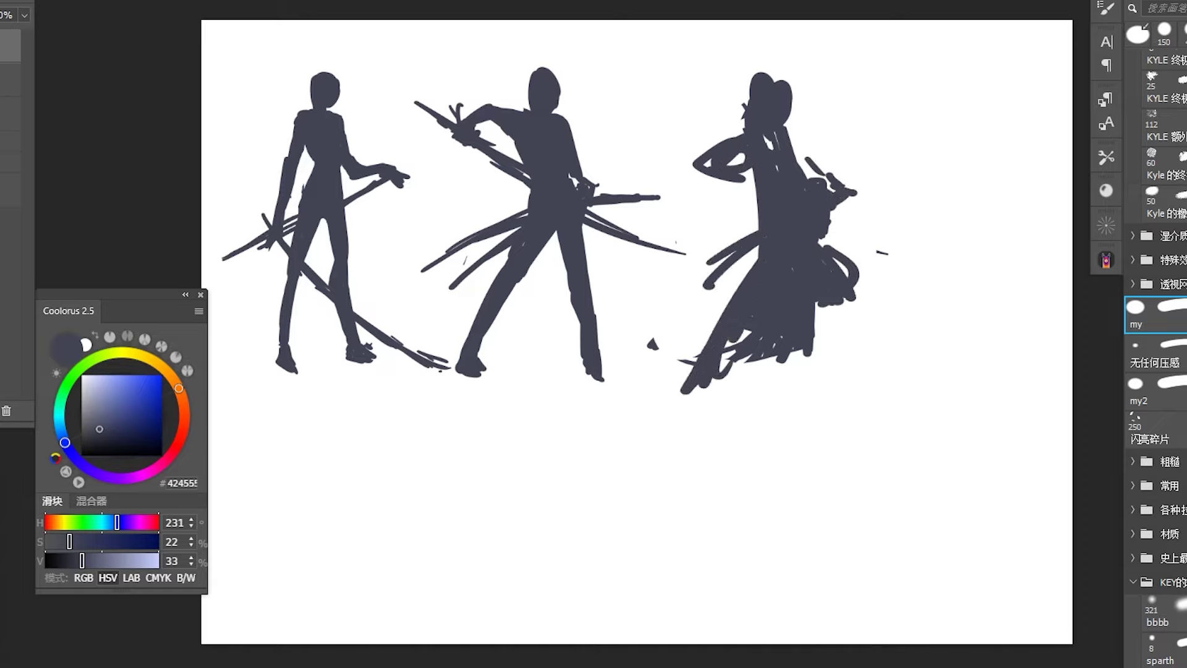
Reshape the third figure's head and fill in its neck, shoulders and chest.
{"action": "left_click", "coordinate": [1159, 649]}
{"action": "mouse_move", "coordinate": [761, 73]}
{"action": "left_mouse_down"}
{"action": "mouse_move", "coordinate": [742, 108]}
{"action": "mouse_move", "coordinate": [756, 92]}
{"action": "left_mouse_up"}
{"action": "left_click", "coordinate": [1153, 314]}
{"action": "mouse_move", "coordinate": [764, 145]}
{"action": "left_mouse_down"}
{"action": "mouse_move", "coordinate": [695, 166]}
{"action": "mouse_move", "coordinate": [807, 177]}
{"action": "left_mouse_up"}
Erase around the third figure's waist, head top and hips to define a slimmer, cleaner outline.
{"action": "key", "text": "e"}
{"action": "mouse_move", "coordinate": [767, 247]}
{"action": "left_mouse_down"}
{"action": "mouse_move", "coordinate": [791, 210]}
{"action": "mouse_move", "coordinate": [755, 173]}
{"action": "mouse_move", "coordinate": [779, 223]}
{"action": "mouse_move", "coordinate": [761, 194]}
{"action": "left_mouse_up"}
{"action": "key", "text": "b"}
{"action": "key", "text": "e"}
{"action": "left_click_drag", "start_coordinate": [783, 73], "coordinate": [767, 83]}
{"action": "key", "text": "b"}
{"action": "key", "text": "e"}
{"action": "left_click_drag", "start_coordinate": [794, 226], "coordinate": [780, 256]}
{"action": "left_click_drag", "start_coordinate": [856, 300], "coordinate": [816, 312]}
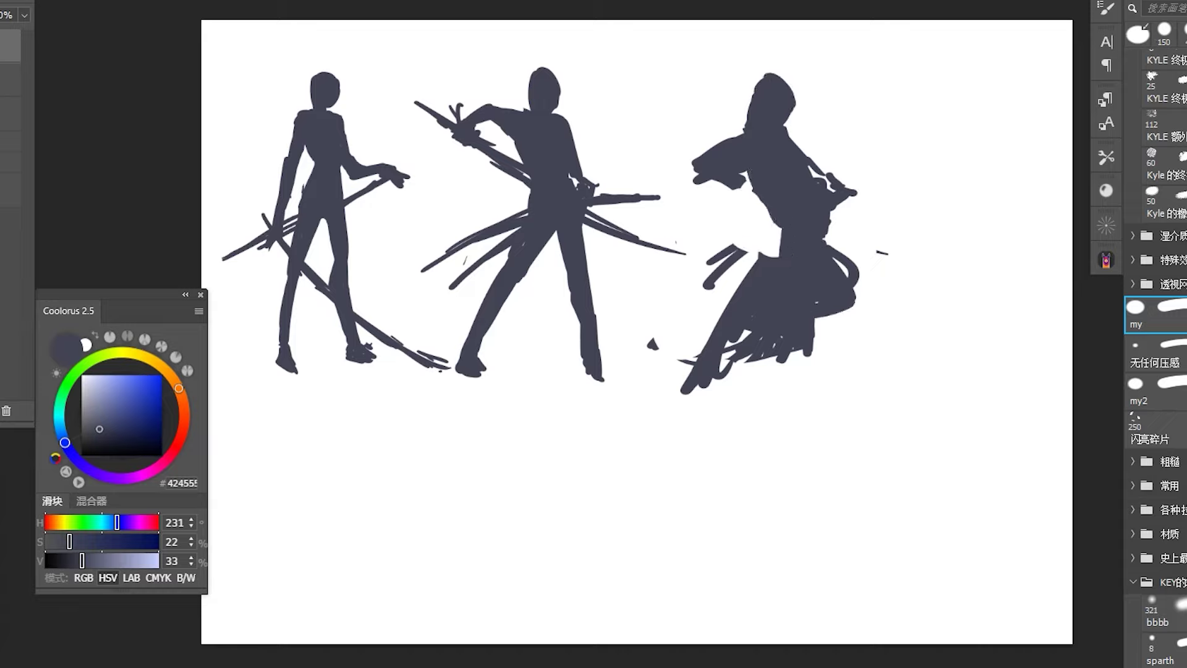
Extend the third figure's front leg and erase the ragged hem and loose strokes around it.
{"action": "left_click_drag", "start_coordinate": [751, 331], "coordinate": [677, 402]}
{"action": "key", "text": "e"}
{"action": "mouse_move", "coordinate": [810, 346]}
{"action": "left_mouse_down"}
{"action": "mouse_move", "coordinate": [705, 384]}
{"action": "mouse_move", "coordinate": [735, 358]}
{"action": "left_mouse_up"}
{"action": "left_click_drag", "start_coordinate": [742, 247], "coordinate": [705, 288]}
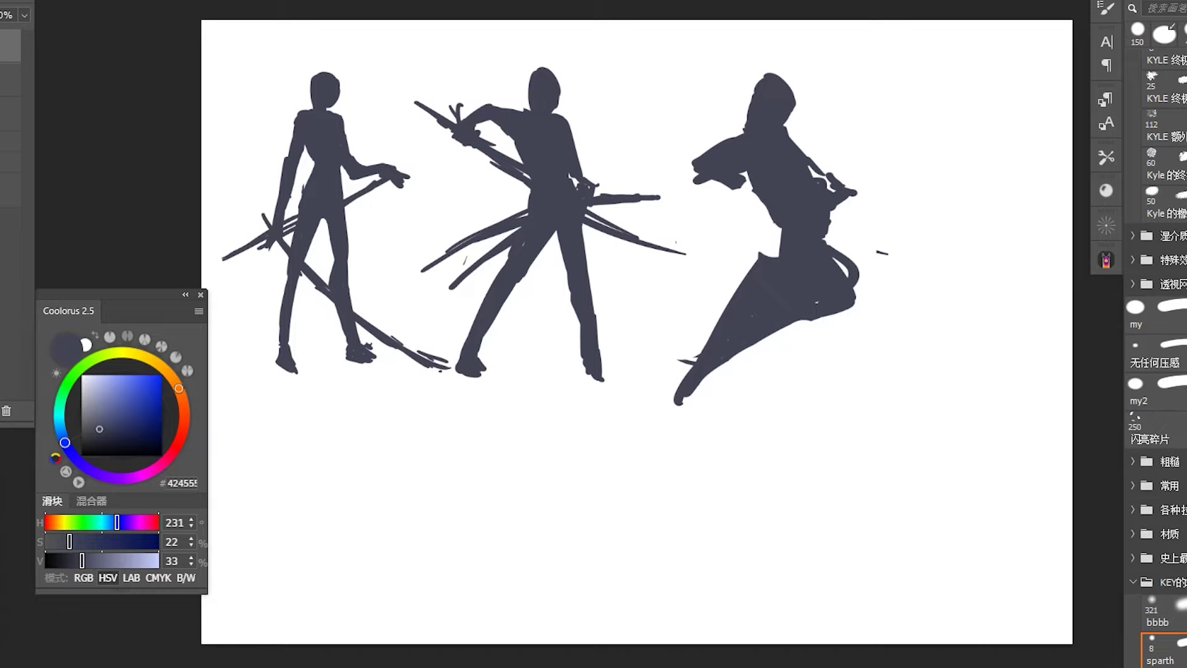
Thicken the third figure's rear arm, paint a diagonal weapon from its waist and widen its rear thigh.
{"action": "key", "text": "b"}
{"action": "left_click_drag", "start_coordinate": [797, 139], "coordinate": [866, 193]}
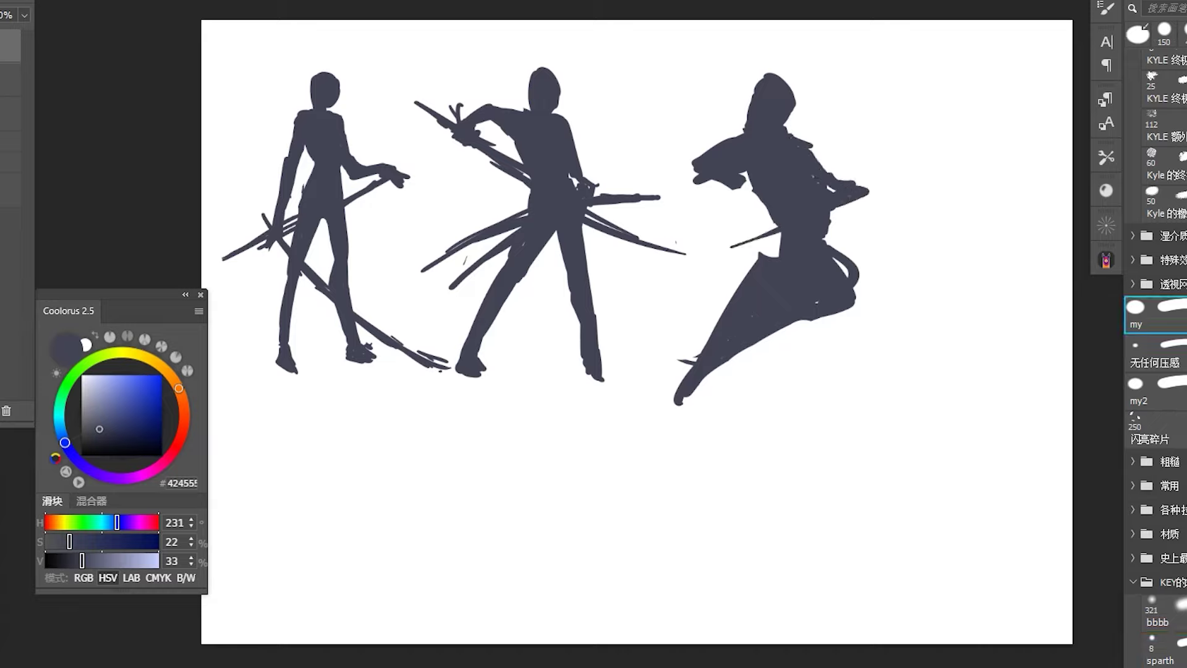
{"action": "left_click_drag", "start_coordinate": [780, 233], "coordinate": [657, 300]}
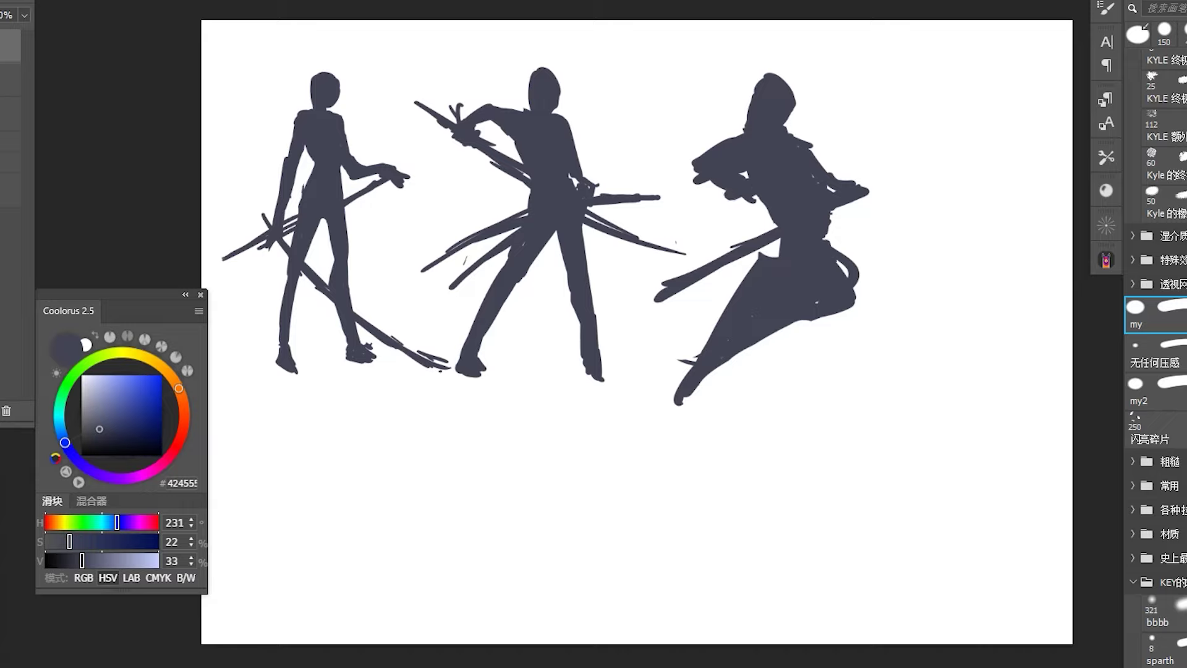
{"action": "left_click_drag", "start_coordinate": [828, 230], "coordinate": [861, 302]}
{"action": "left_click_drag", "start_coordinate": [822, 244], "coordinate": [868, 306]}
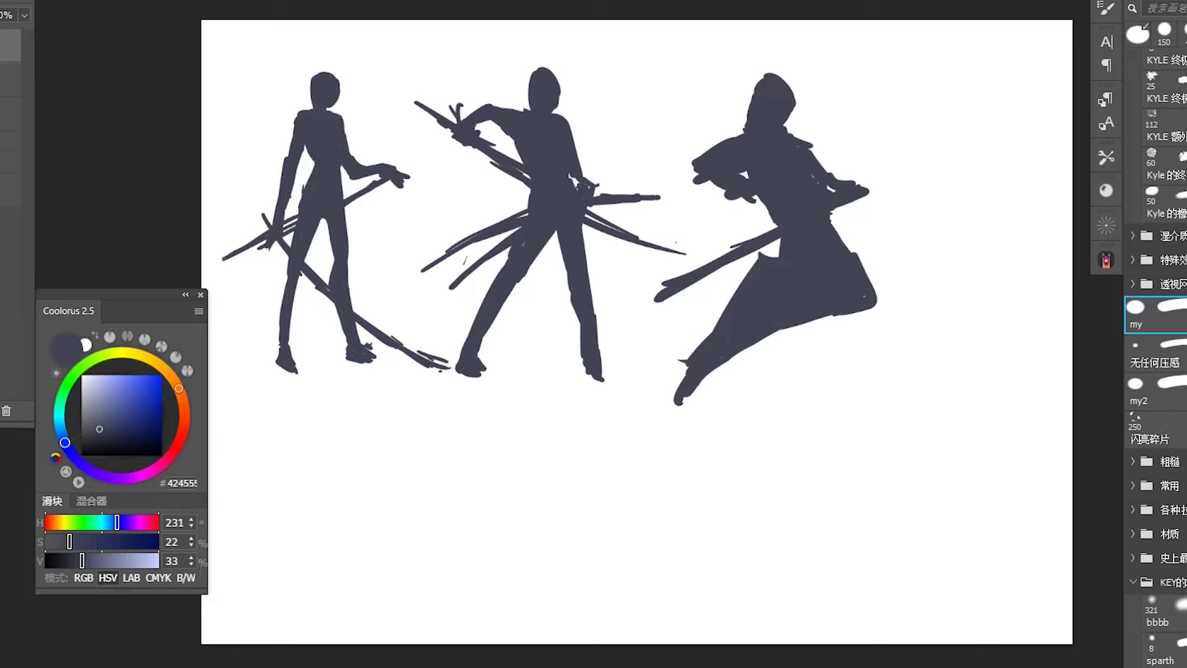
Lengthen the front leg, add a coat flap and bent rear lower leg, and refine the third figure's outline.
{"action": "left_click_drag", "start_coordinate": [717, 321], "coordinate": [652, 426]}
{"action": "left_click_drag", "start_coordinate": [734, 300], "coordinate": [696, 312]}
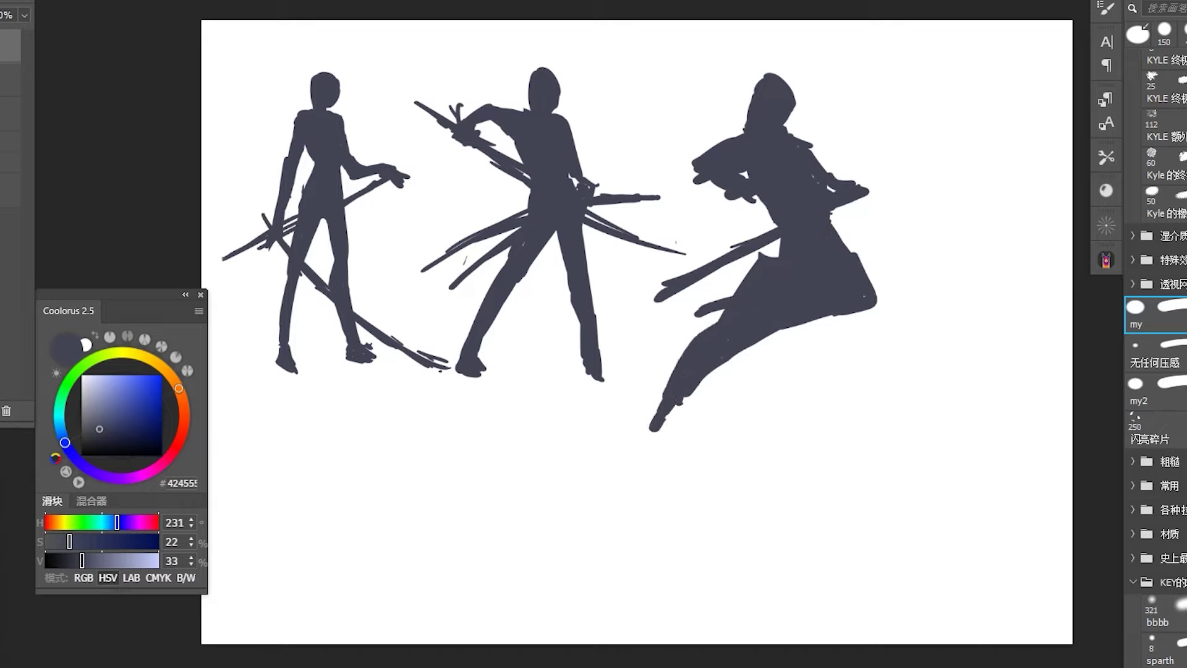
{"action": "left_click_drag", "start_coordinate": [798, 323], "coordinate": [881, 348]}
{"action": "left_click", "coordinate": [1161, 649]}
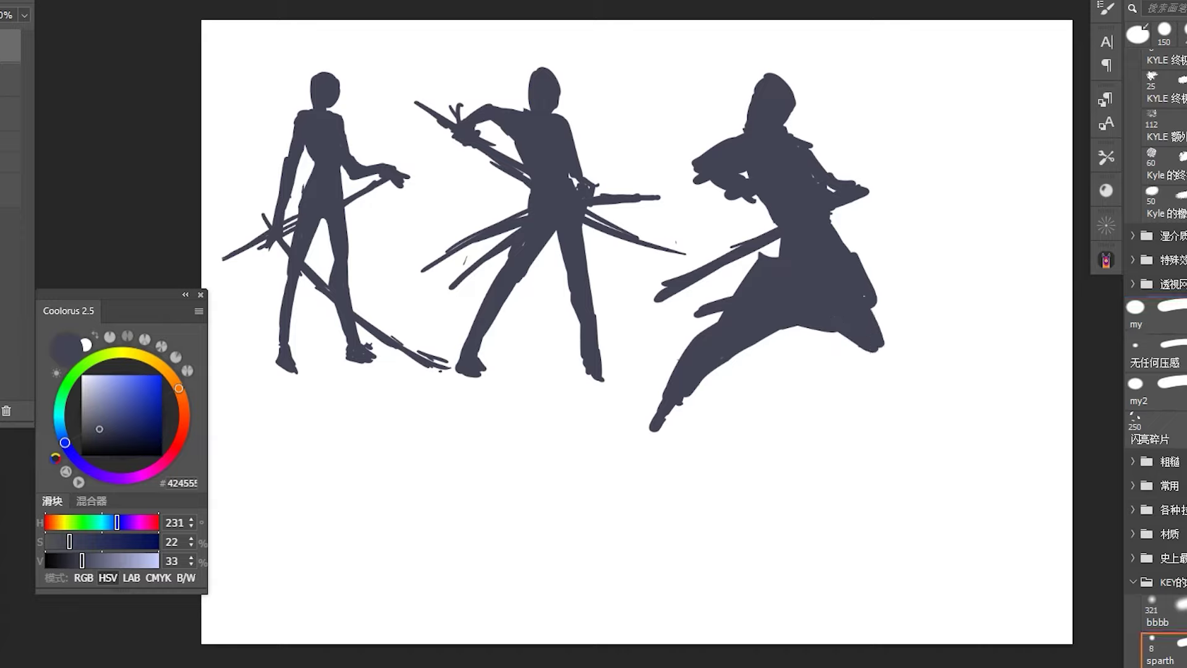
{"action": "left_click", "coordinate": [1150, 313]}
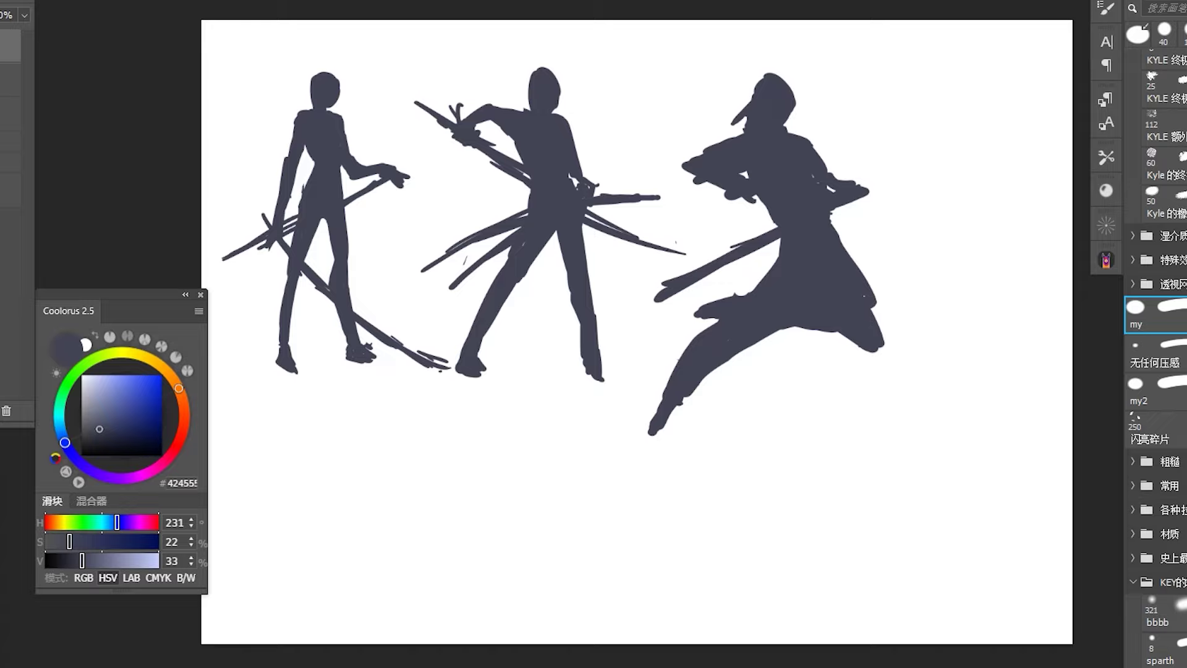
Scale the third figure down to match the others and move it slightly to the right.
{"action": "key", "text": "ctrl+t"}
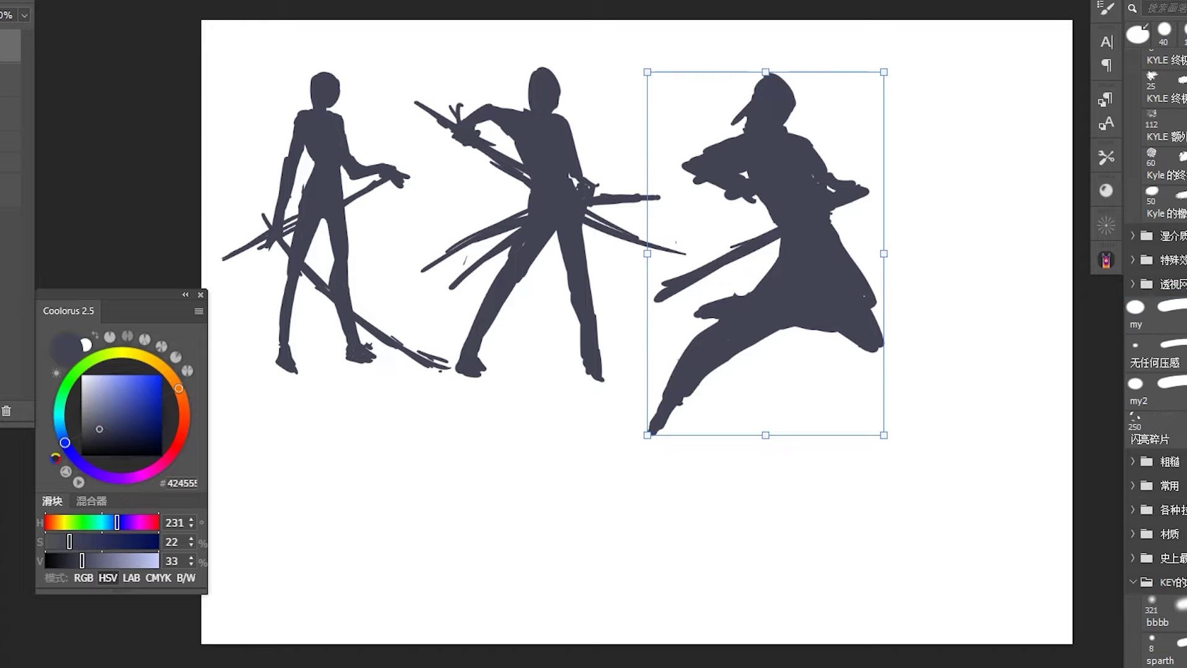
{"action": "left_click_drag", "start_coordinate": [751, 429], "coordinate": [751, 384]}
{"action": "left_click_drag", "start_coordinate": [770, 256], "coordinate": [806, 250]}
{"action": "key", "text": "Return"}
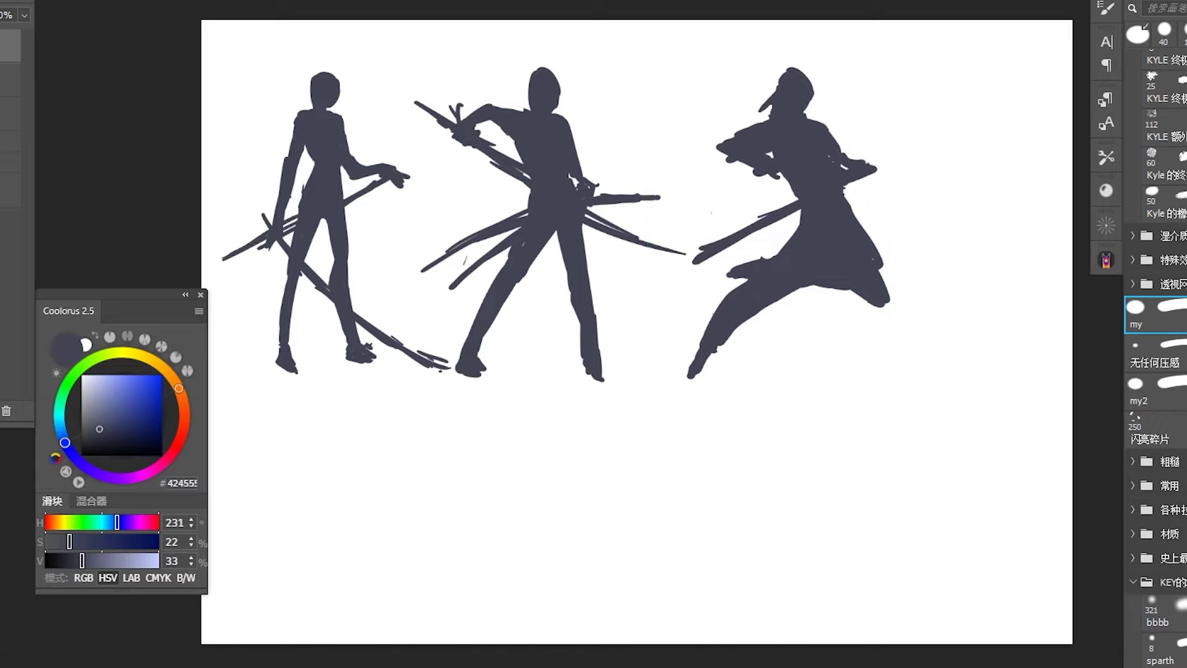
Scale the row of three figures down together and arrange it along the canvas's upper edge, leaving space for a fourth.
{"action": "key", "text": "ctrl+t"}
{"action": "left_click_drag", "start_coordinate": [892, 386], "coordinate": [726, 304]}
{"action": "left_click_drag", "start_coordinate": [655, 211], "coordinate": [672, 212]}
{"action": "key", "text": "Return"}
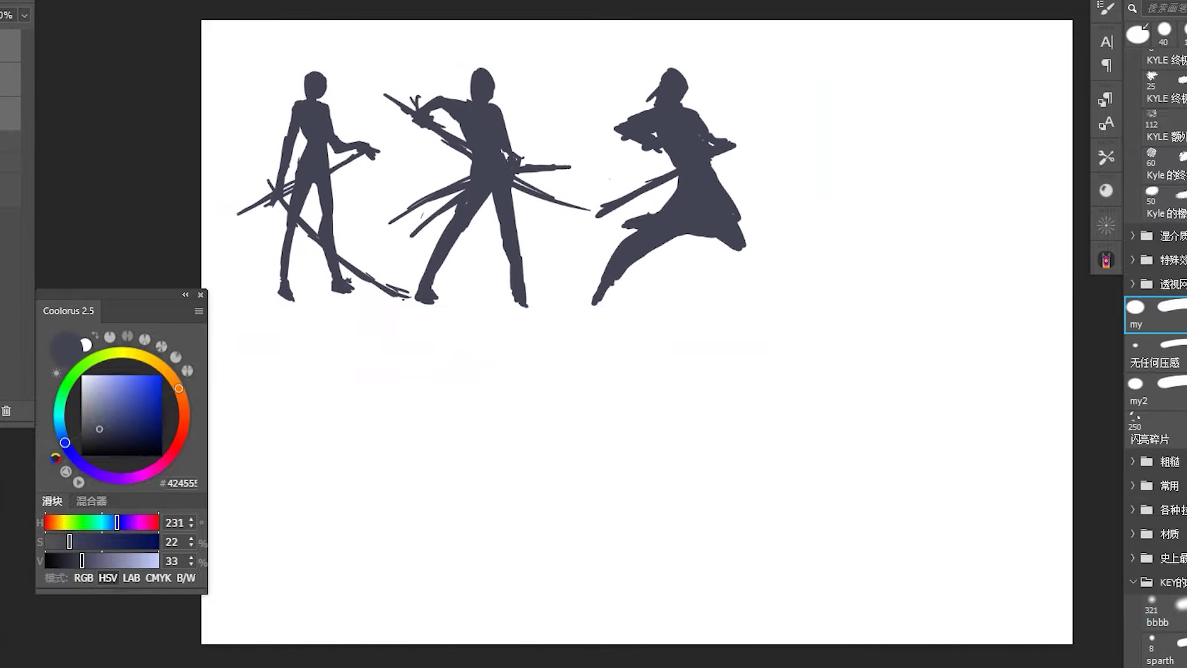
Rough in a fourth figure beside the third one, with a hooded head, narrow chest and two bent arms.
{"action": "mouse_move", "coordinate": [885, 96]}
{"action": "left_mouse_down"}
{"action": "mouse_move", "coordinate": [904, 131]}
{"action": "mouse_move", "coordinate": [843, 122]}
{"action": "mouse_move", "coordinate": [843, 159]}
{"action": "mouse_move", "coordinate": [828, 172]}
{"action": "mouse_move", "coordinate": [852, 167]}
{"action": "left_mouse_up"}
{"action": "key", "text": "e"}
{"action": "key", "text": "b"}
{"action": "key", "text": "e"}
{"action": "key", "text": "b"}
{"action": "mouse_move", "coordinate": [904, 120]}
{"action": "left_mouse_down"}
{"action": "mouse_move", "coordinate": [931, 146]}
{"action": "mouse_move", "coordinate": [839, 215]}
{"action": "left_mouse_up"}
{"action": "key", "text": "x"}
{"action": "key", "text": "x"}
{"action": "key", "text": "e"}
{"action": "key", "text": "b"}
{"action": "left_click_drag", "start_coordinate": [873, 141], "coordinate": [904, 156]}
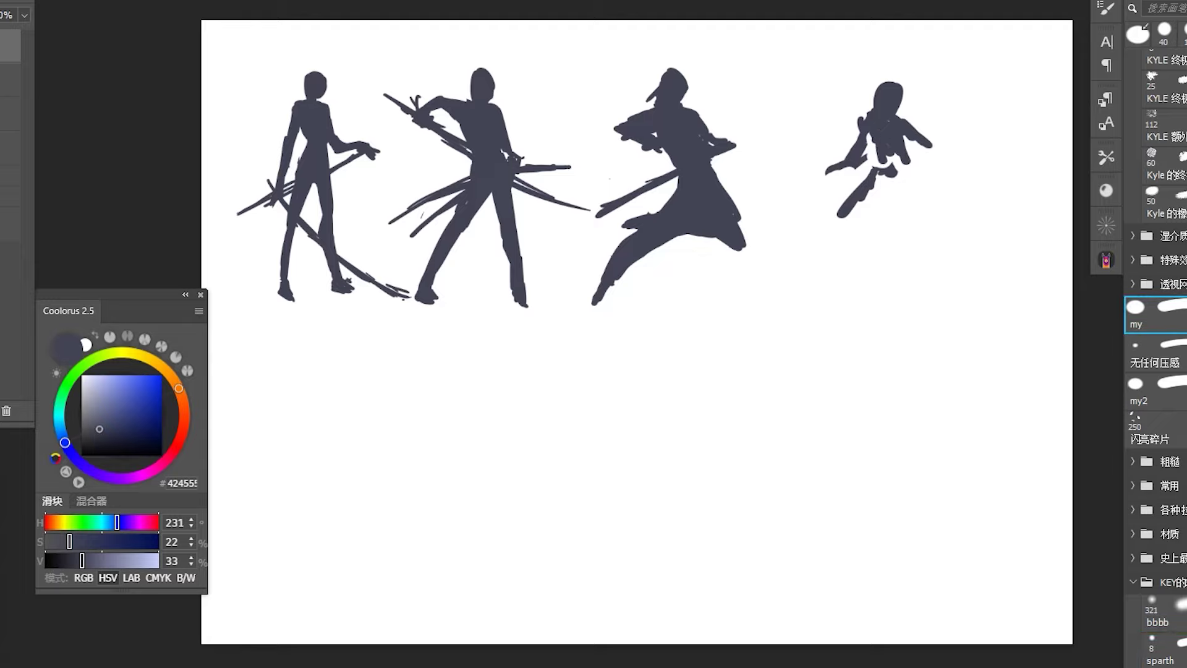
{"action": "left_click_drag", "start_coordinate": [868, 93], "coordinate": [912, 127]}
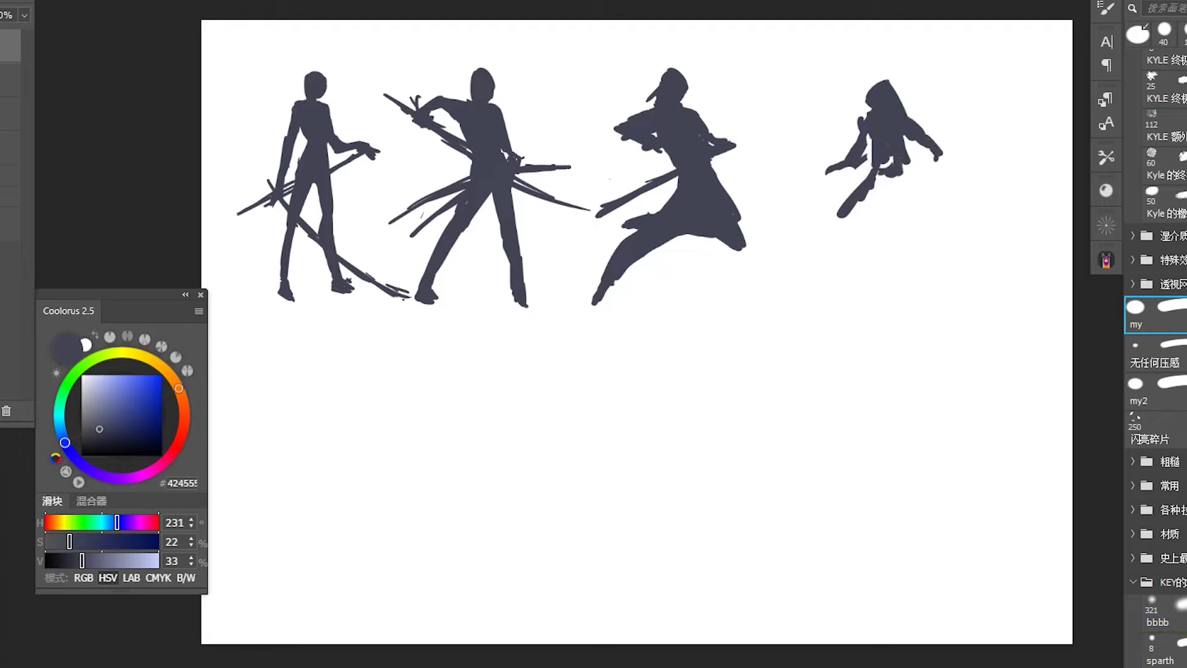
Fill the fourth figure's torso and add a raised thigh and a straight standing leg.
{"action": "left_click_drag", "start_coordinate": [886, 162], "coordinate": [842, 234]}
{"action": "left_click_drag", "start_coordinate": [865, 178], "coordinate": [814, 193]}
{"action": "mouse_move", "coordinate": [891, 179]}
{"action": "left_mouse_down"}
{"action": "mouse_move", "coordinate": [893, 263]}
{"action": "mouse_move", "coordinate": [873, 250]}
{"action": "mouse_move", "coordinate": [902, 282]}
{"action": "left_mouse_up"}
{"action": "left_click_drag", "start_coordinate": [870, 227], "coordinate": [825, 252]}
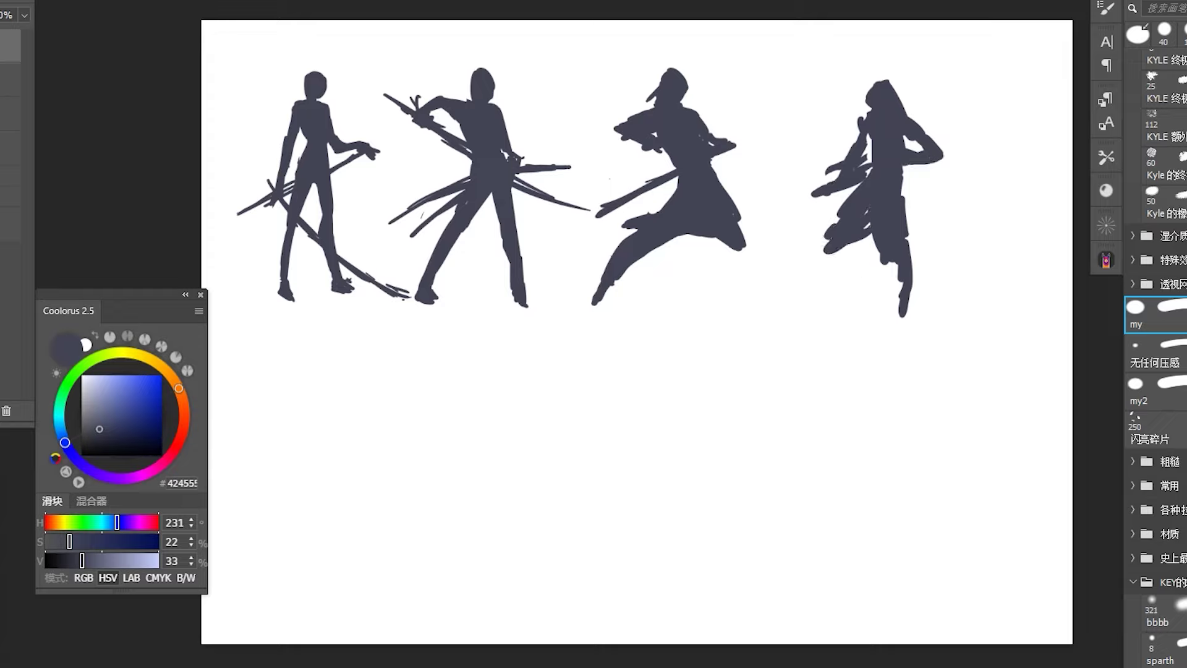
Paint a long diagonal weapon across the fourth figure's waist and reshape its raised thigh and hip.
{"action": "left_click_drag", "start_coordinate": [890, 177], "coordinate": [1011, 139]}
{"action": "mouse_move", "coordinate": [848, 192]}
{"action": "left_mouse_down"}
{"action": "mouse_move", "coordinate": [788, 198]}
{"action": "mouse_move", "coordinate": [817, 240]}
{"action": "left_mouse_up"}
{"action": "key", "text": "e"}
{"action": "left_click_drag", "start_coordinate": [878, 284], "coordinate": [906, 198]}
{"action": "mouse_move", "coordinate": [863, 235]}
{"action": "left_mouse_down"}
{"action": "mouse_move", "coordinate": [825, 247]}
{"action": "mouse_move", "coordinate": [831, 228]}
{"action": "mouse_move", "coordinate": [825, 238]}
{"action": "left_mouse_up"}
{"action": "key", "text": "b"}
{"action": "left_click", "coordinate": [904, 217]}
{"action": "left_click_drag", "start_coordinate": [901, 186], "coordinate": [914, 256]}
Erase the fourth figure's straight lower leg and repaint it as a shorter, bent leg with a fuller hip.
{"action": "key", "text": "e"}
{"action": "mouse_move", "coordinate": [908, 316]}
{"action": "left_mouse_down"}
{"action": "mouse_move", "coordinate": [893, 235]}
{"action": "mouse_move", "coordinate": [915, 222]}
{"action": "mouse_move", "coordinate": [921, 272]}
{"action": "mouse_move", "coordinate": [926, 224]}
{"action": "mouse_move", "coordinate": [928, 263]}
{"action": "left_mouse_up"}
{"action": "key", "text": "b"}
{"action": "key", "text": "e"}
{"action": "mouse_move", "coordinate": [915, 222]}
{"action": "left_mouse_down"}
{"action": "mouse_move", "coordinate": [930, 272]}
{"action": "mouse_move", "coordinate": [876, 273]}
{"action": "mouse_move", "coordinate": [873, 290]}
{"action": "left_mouse_up"}
{"action": "key", "text": "b"}
{"action": "key", "text": "e"}
{"action": "mouse_move", "coordinate": [897, 248]}
{"action": "left_mouse_down"}
{"action": "mouse_move", "coordinate": [884, 294]}
{"action": "mouse_move", "coordinate": [888, 272]}
{"action": "left_mouse_up"}
{"action": "key", "text": "b"}
{"action": "left_click_drag", "start_coordinate": [897, 246], "coordinate": [889, 294]}
{"action": "left_click_drag", "start_coordinate": [890, 272], "coordinate": [891, 306]}
{"action": "key", "text": "e"}
{"action": "key", "text": "b"}
{"action": "mouse_move", "coordinate": [904, 250]}
{"action": "left_mouse_down"}
{"action": "mouse_move", "coordinate": [896, 303]}
{"action": "mouse_move", "coordinate": [884, 289]}
{"action": "mouse_move", "coordinate": [890, 309]}
{"action": "mouse_move", "coordinate": [893, 285]}
{"action": "mouse_move", "coordinate": [878, 282]}
{"action": "left_mouse_up"}
{"action": "key", "text": "e"}
{"action": "key", "text": "b"}
{"action": "left_click_drag", "start_coordinate": [913, 183], "coordinate": [908, 234]}
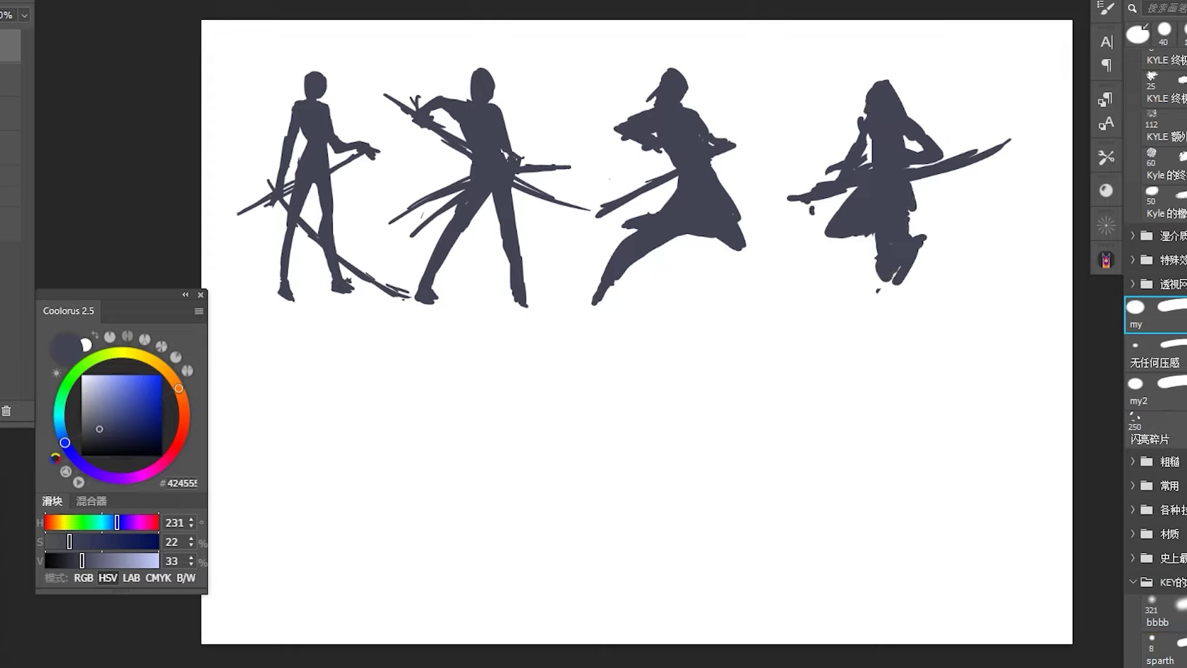
Fill the gap between the fourth figure's arm and chest and add a small foot behind its bent leg.
{"action": "left_click_drag", "start_coordinate": [857, 127], "coordinate": [869, 155]}
{"action": "left_click_drag", "start_coordinate": [927, 239], "coordinate": [942, 237]}
{"action": "left_click_drag", "start_coordinate": [908, 165], "coordinate": [908, 174]}
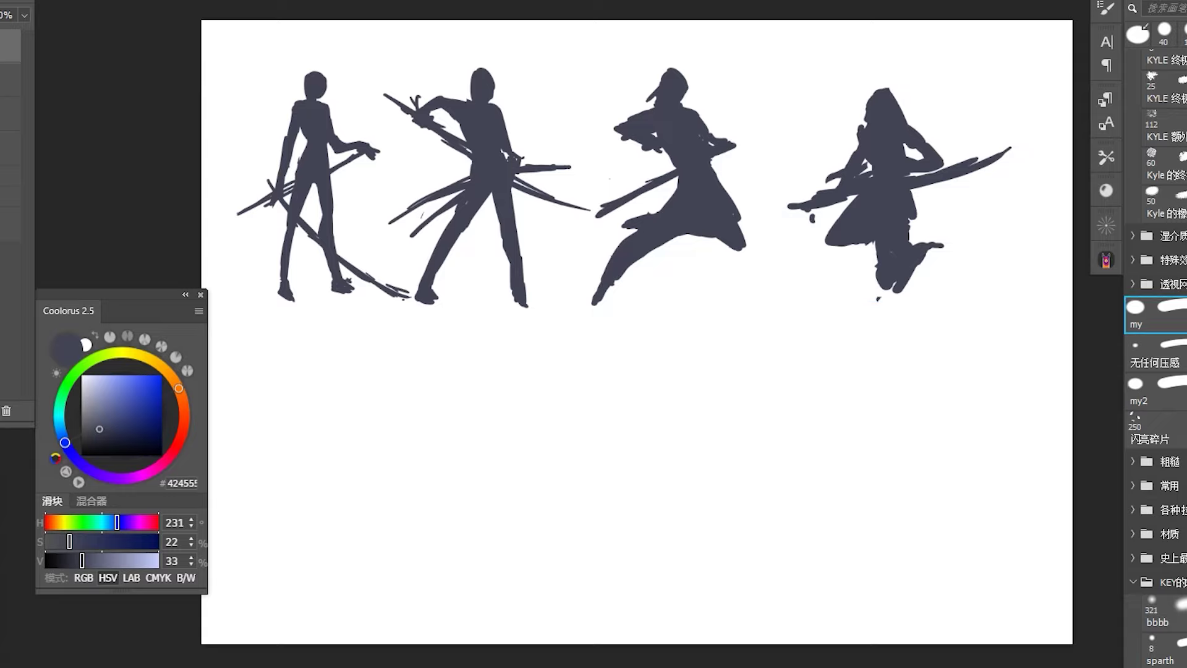
Widen the fourth figure's rear thigh and knee into a heavier kneeling shape, trimming stray edges.
{"action": "mouse_move", "coordinate": [828, 250]}
{"action": "left_mouse_down"}
{"action": "mouse_move", "coordinate": [865, 248]}
{"action": "mouse_move", "coordinate": [890, 281]}
{"action": "mouse_move", "coordinate": [940, 245]}
{"action": "left_mouse_up"}
{"action": "key", "text": "e"}
{"action": "key", "text": "b"}
{"action": "mouse_move", "coordinate": [863, 267]}
{"action": "left_mouse_down"}
{"action": "mouse_move", "coordinate": [915, 250]}
{"action": "mouse_move", "coordinate": [893, 250]}
{"action": "mouse_move", "coordinate": [921, 232]}
{"action": "mouse_move", "coordinate": [946, 226]}
{"action": "mouse_move", "coordinate": [948, 236]}
{"action": "left_mouse_up"}
{"action": "key", "text": "e"}
{"action": "key", "text": "b"}
{"action": "mouse_move", "coordinate": [890, 269]}
{"action": "left_mouse_down"}
{"action": "mouse_move", "coordinate": [930, 247]}
{"action": "mouse_move", "coordinate": [913, 239]}
{"action": "mouse_move", "coordinate": [891, 279]}
{"action": "left_mouse_up"}
{"action": "key", "text": "e"}
{"action": "mouse_move", "coordinate": [828, 204]}
{"action": "left_mouse_down"}
{"action": "mouse_move", "coordinate": [872, 248]}
{"action": "mouse_move", "coordinate": [871, 272]}
{"action": "mouse_move", "coordinate": [915, 281]}
{"action": "left_mouse_up"}
{"action": "key", "text": "b"}
{"action": "mouse_move", "coordinate": [908, 220]}
{"action": "left_mouse_down"}
{"action": "mouse_move", "coordinate": [924, 294]}
{"action": "mouse_move", "coordinate": [907, 278]}
{"action": "left_mouse_up"}
{"action": "mouse_move", "coordinate": [932, 265]}
{"action": "left_mouse_down"}
{"action": "mouse_move", "coordinate": [917, 303]}
{"action": "mouse_move", "coordinate": [937, 290]}
{"action": "left_mouse_up"}
{"action": "mouse_move", "coordinate": [853, 260]}
{"action": "left_mouse_down"}
{"action": "mouse_move", "coordinate": [931, 324]}
{"action": "mouse_move", "coordinate": [923, 337]}
{"action": "left_mouse_up"}
{"action": "mouse_move", "coordinate": [919, 300]}
{"action": "left_mouse_down"}
{"action": "mouse_move", "coordinate": [905, 326]}
{"action": "mouse_move", "coordinate": [935, 339]}
{"action": "mouse_move", "coordinate": [918, 295]}
{"action": "mouse_move", "coordinate": [943, 254]}
{"action": "mouse_move", "coordinate": [936, 312]}
{"action": "mouse_move", "coordinate": [877, 288]}
{"action": "mouse_move", "coordinate": [887, 281]}
{"action": "mouse_move", "coordinate": [893, 294]}
{"action": "left_mouse_up"}
Broaden the fourth figure's front knee with the "my" brush and add a rear foot behind the bent leg.
{"action": "key", "text": "e"}
{"action": "key", "text": "b"}
{"action": "left_click", "coordinate": [1161, 649]}
{"action": "key", "text": "e"}
{"action": "left_click", "coordinate": [1150, 313]}
{"action": "key", "text": "b"}
{"action": "key", "text": "e"}
{"action": "key", "text": "b"}
{"action": "mouse_move", "coordinate": [831, 223]}
{"action": "left_mouse_down"}
{"action": "mouse_move", "coordinate": [841, 257]}
{"action": "mouse_move", "coordinate": [881, 266]}
{"action": "mouse_move", "coordinate": [900, 292]}
{"action": "left_mouse_up"}
{"action": "key", "text": "b"}
{"action": "mouse_move", "coordinate": [933, 255]}
{"action": "left_mouse_down"}
{"action": "mouse_move", "coordinate": [950, 247]}
{"action": "mouse_move", "coordinate": [928, 300]}
{"action": "left_mouse_up"}
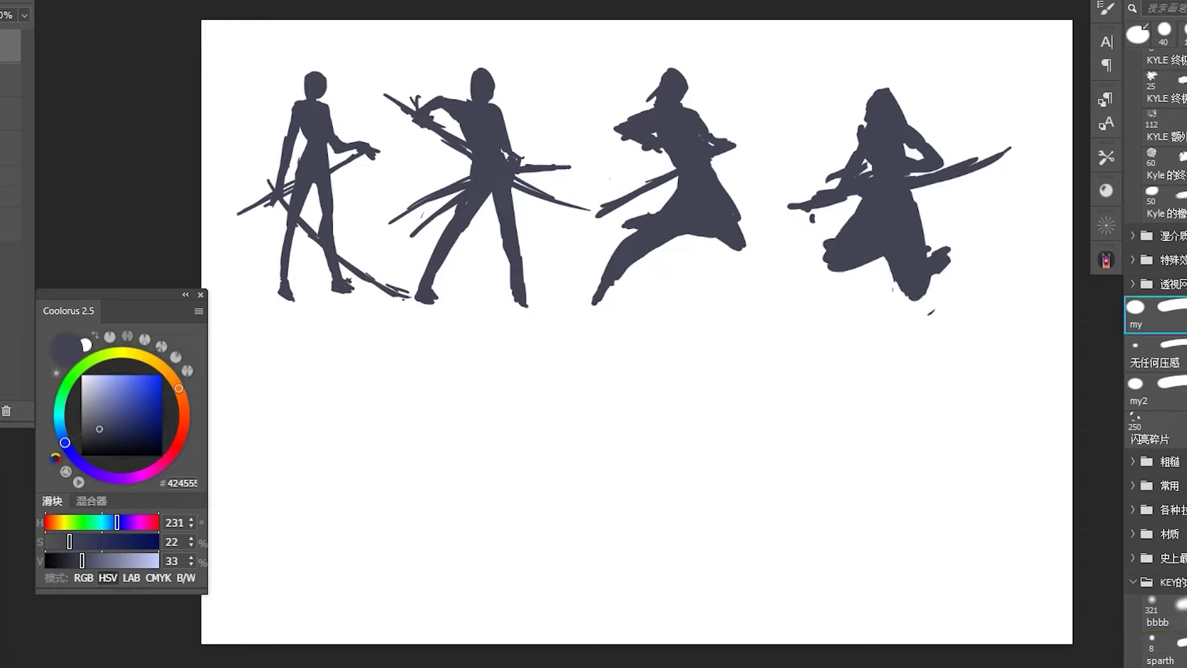
Sharpen the fourth figure's front knee and clean the protruding foot and loose strokes around its rear knee.
{"action": "key", "text": "e"}
{"action": "left_click_drag", "start_coordinate": [946, 251], "coordinate": [939, 286]}
{"action": "key", "text": "b"}
{"action": "key", "text": "e"}
{"action": "mouse_move", "coordinate": [835, 230]}
{"action": "left_mouse_down"}
{"action": "mouse_move", "coordinate": [821, 266]}
{"action": "mouse_move", "coordinate": [827, 245]}
{"action": "mouse_move", "coordinate": [872, 264]}
{"action": "left_mouse_up"}
{"action": "key", "text": "b"}
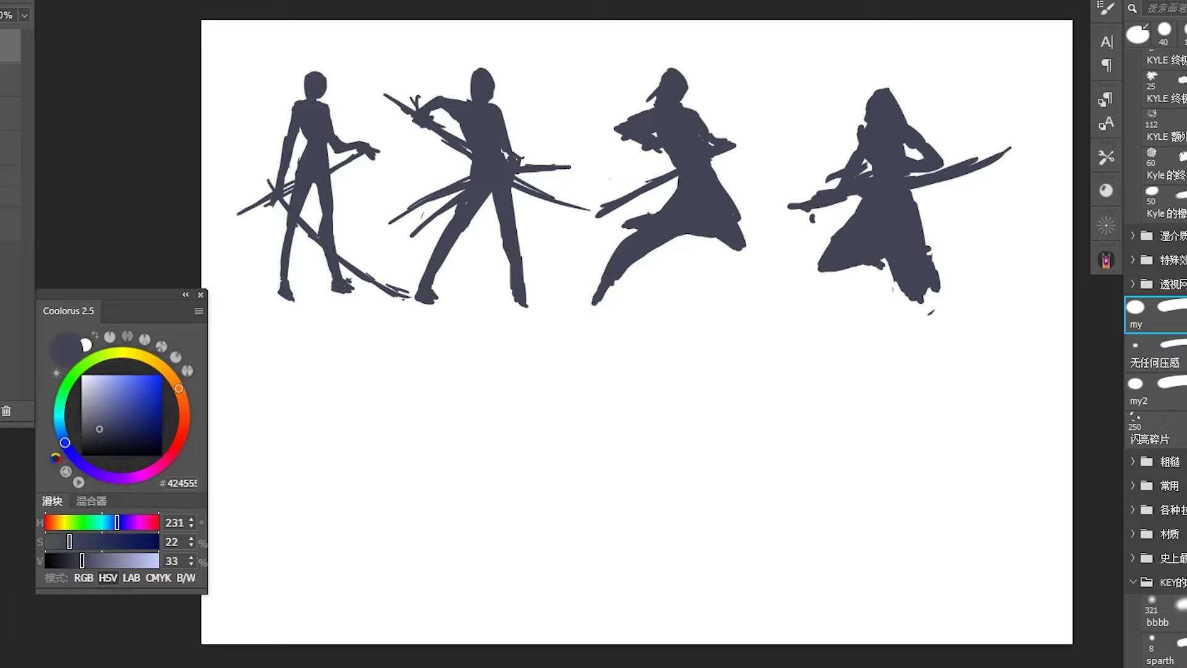
{"action": "key", "text": "e"}
{"action": "left_click_drag", "start_coordinate": [926, 296], "coordinate": [931, 313]}
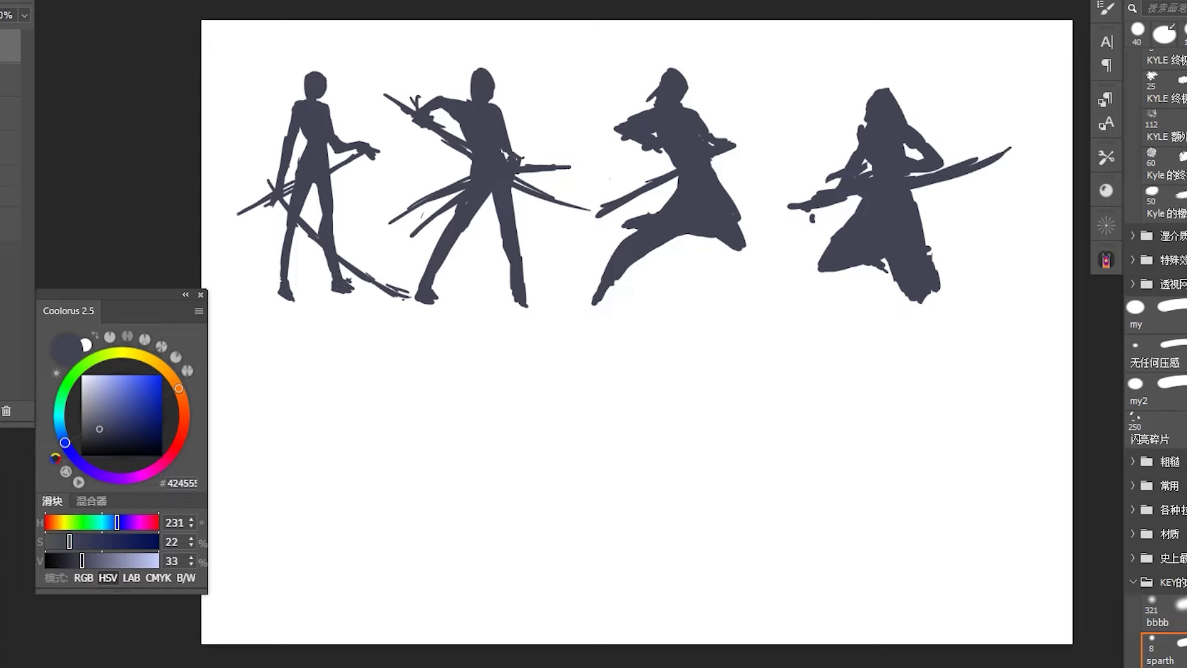
Enlarge the head and fill the raised-arm shoulder of the second figure's copy below the row with the "my" brush.
{"action": "scroll", "coordinate": [740, 334], "scroll_direction": "down", "scroll_amount": 1}
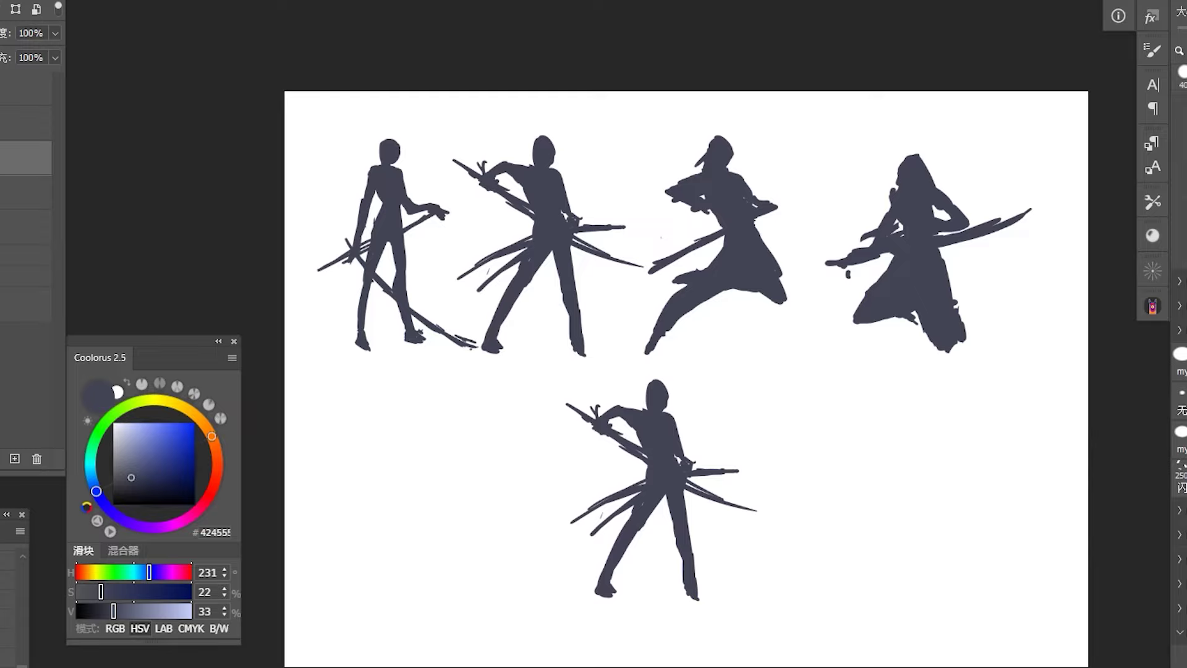
{"action": "scroll", "coordinate": [655, 402], "scroll_direction": "up", "scroll_amount": 4}
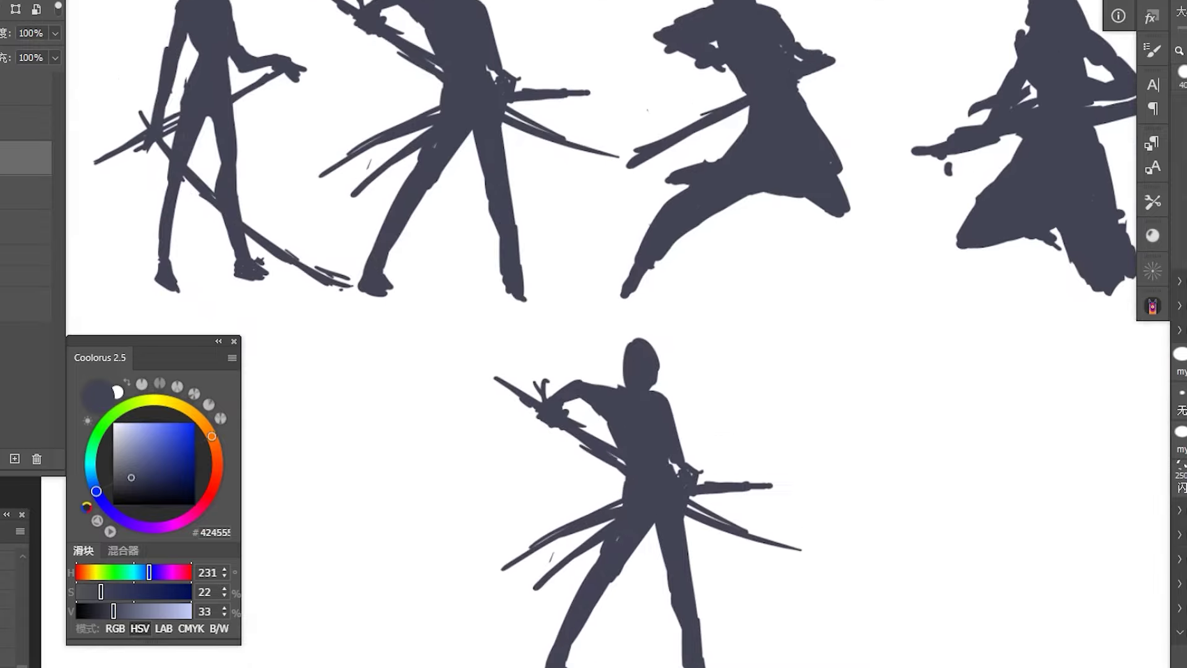
{"action": "left_click", "coordinate": [1179, 362]}
{"action": "mouse_move", "coordinate": [625, 352]}
{"action": "left_mouse_down"}
{"action": "mouse_move", "coordinate": [646, 332]}
{"action": "mouse_move", "coordinate": [662, 380]}
{"action": "left_mouse_up"}
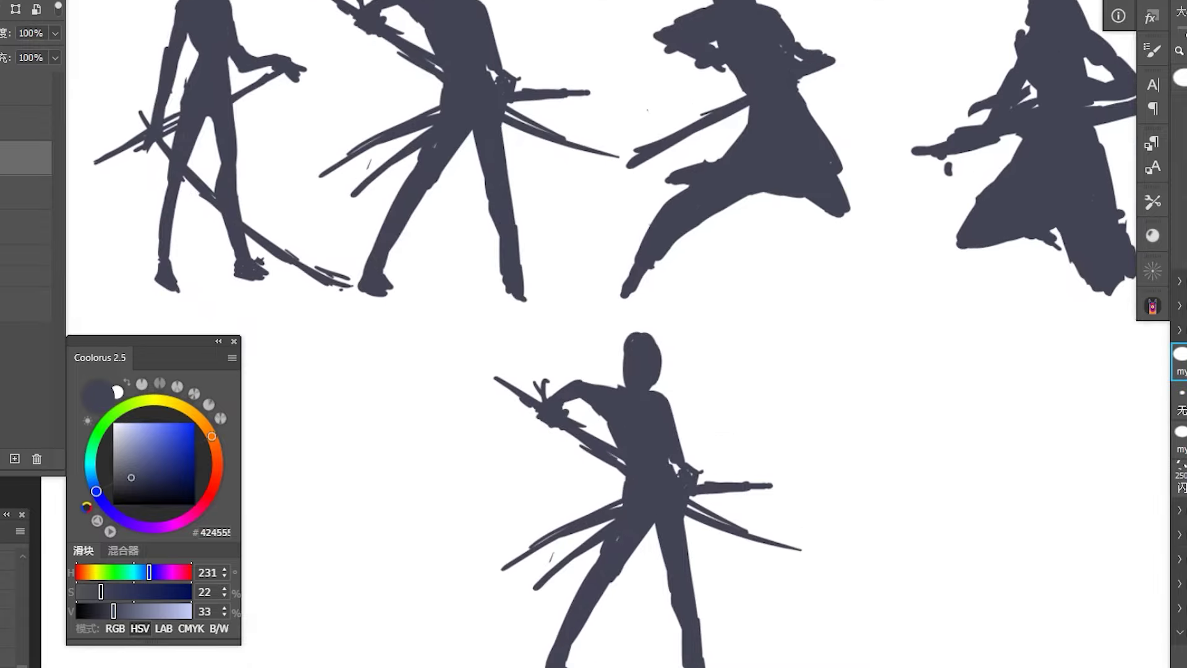
{"action": "key", "text": "e"}
{"action": "key", "text": "b"}
{"action": "key", "text": "bracketright"}
{"action": "left_click_drag", "start_coordinate": [584, 406], "coordinate": [604, 440]}
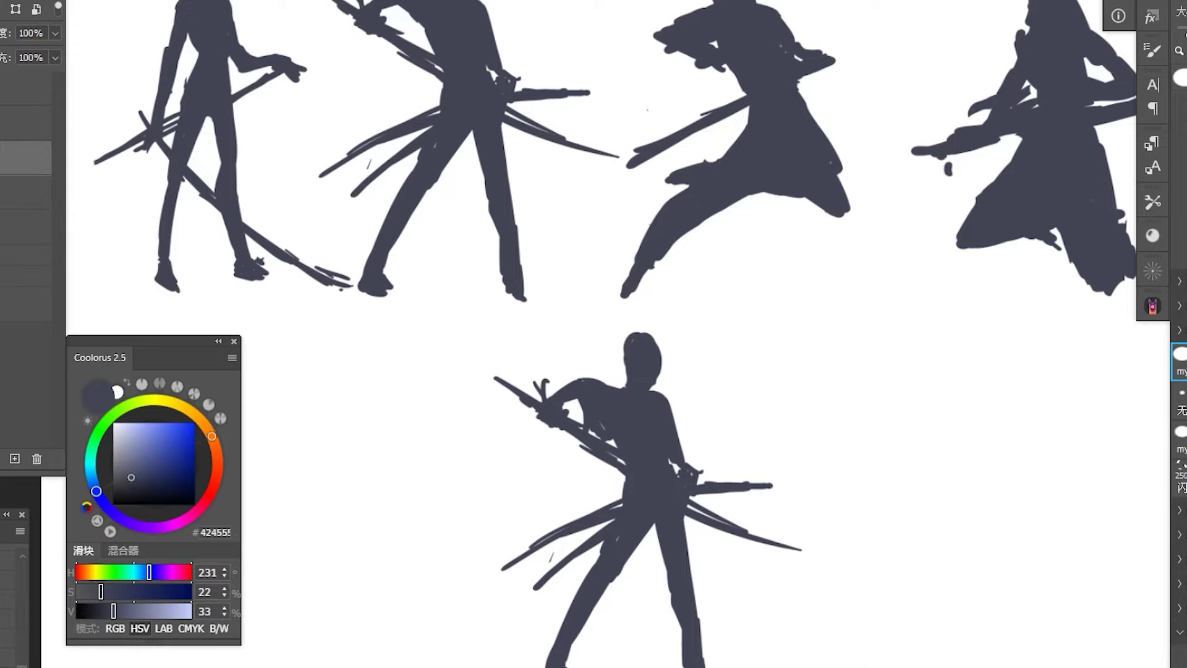
Erase the copied figure's raised hand and upper weapon, and slim its neck and shoulders.
{"action": "key", "text": "e"}
{"action": "left_click", "coordinate": [654, 390]}
{"action": "mouse_move", "coordinate": [646, 368]}
{"action": "left_mouse_down"}
{"action": "mouse_move", "coordinate": [630, 389]}
{"action": "mouse_move", "coordinate": [636, 375]}
{"action": "mouse_move", "coordinate": [653, 383]}
{"action": "mouse_move", "coordinate": [658, 346]}
{"action": "mouse_move", "coordinate": [610, 390]}
{"action": "mouse_move", "coordinate": [537, 396]}
{"action": "mouse_move", "coordinate": [605, 398]}
{"action": "mouse_move", "coordinate": [553, 396]}
{"action": "mouse_move", "coordinate": [510, 431]}
{"action": "left_mouse_up"}
{"action": "key", "text": "b"}
{"action": "key", "text": "e"}
{"action": "key", "text": "e"}
{"action": "mouse_move", "coordinate": [536, 387]}
{"action": "left_mouse_down"}
{"action": "mouse_move", "coordinate": [508, 397]}
{"action": "mouse_move", "coordinate": [618, 457]}
{"action": "left_mouse_up"}
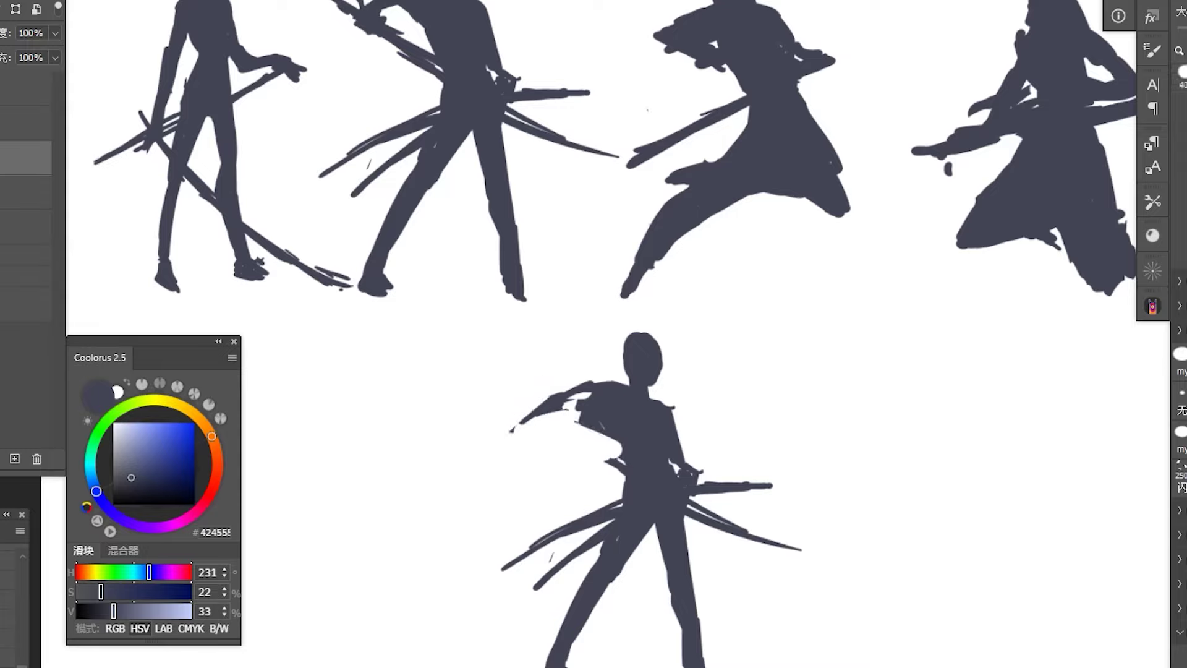
Paint a lowered forearm with a thin weapon running behind the waist, and a hanging flap beneath the shoulder.
{"action": "key", "text": "b"}
{"action": "mouse_move", "coordinate": [588, 394]}
{"action": "left_mouse_down"}
{"action": "mouse_move", "coordinate": [506, 433]}
{"action": "mouse_move", "coordinate": [760, 458]}
{"action": "left_mouse_up"}
{"action": "key", "text": "e"}
{"action": "key", "text": "b"}
{"action": "key", "text": "e"}
{"action": "key", "text": "b"}
{"action": "mouse_move", "coordinate": [582, 421]}
{"action": "left_mouse_down"}
{"action": "mouse_move", "coordinate": [565, 467]}
{"action": "mouse_move", "coordinate": [609, 457]}
{"action": "mouse_move", "coordinate": [600, 438]}
{"action": "left_mouse_up"}
Widen the lower figure's head and add loose hair strands on the side away from the outstretched arm.
{"action": "left_click_drag", "start_coordinate": [629, 334], "coordinate": [616, 382]}
{"action": "left_click_drag", "start_coordinate": [647, 334], "coordinate": [666, 389]}
{"action": "mouse_move", "coordinate": [649, 331]}
{"action": "left_mouse_down"}
{"action": "mouse_move", "coordinate": [614, 371]}
{"action": "mouse_move", "coordinate": [680, 399]}
{"action": "left_mouse_up"}
{"action": "left_click_drag", "start_coordinate": [660, 341], "coordinate": [690, 377]}
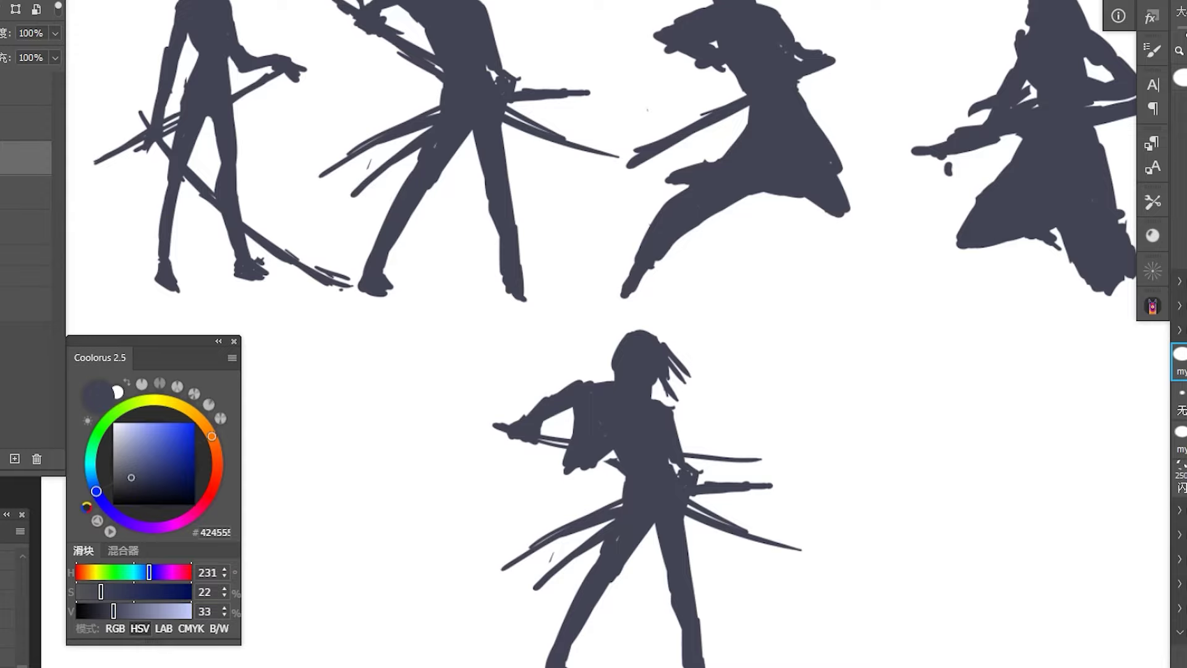
Trim the lower figure's outstretched arm and repaint it with a straighter forearm and rounded fist.
{"action": "key", "text": "e"}
{"action": "mouse_move", "coordinate": [609, 386]}
{"action": "left_mouse_down"}
{"action": "mouse_move", "coordinate": [544, 396]}
{"action": "mouse_move", "coordinate": [517, 426]}
{"action": "mouse_move", "coordinate": [606, 393]}
{"action": "mouse_move", "coordinate": [515, 425]}
{"action": "left_mouse_up"}
{"action": "key", "text": "b"}
{"action": "key", "text": "e"}
{"action": "mouse_move", "coordinate": [556, 391]}
{"action": "left_mouse_down"}
{"action": "mouse_move", "coordinate": [513, 427]}
{"action": "mouse_move", "coordinate": [568, 413]}
{"action": "mouse_move", "coordinate": [516, 441]}
{"action": "mouse_move", "coordinate": [529, 448]}
{"action": "mouse_move", "coordinate": [498, 444]}
{"action": "left_mouse_up"}
{"action": "key", "text": "b"}
{"action": "key", "text": "e"}
{"action": "key", "text": "b"}
{"action": "left_click_drag", "start_coordinate": [572, 418], "coordinate": [547, 433]}
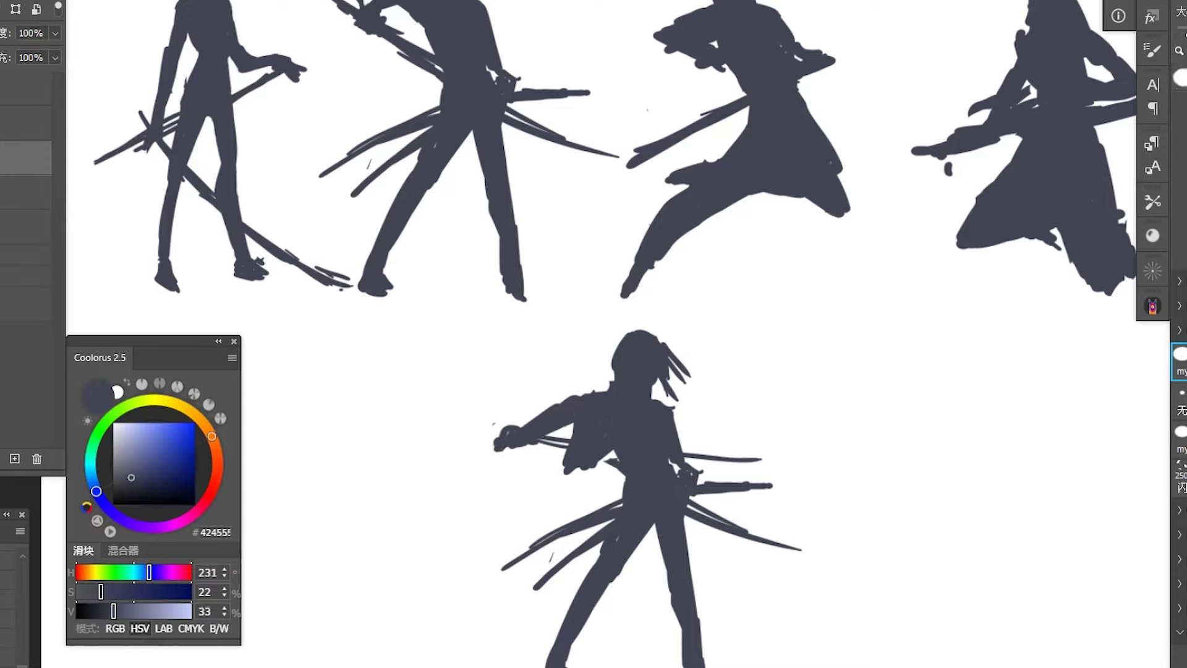
Extend the flap beneath the lower figure's outstretched arm into a long, slanted cape with a split end.
{"action": "mouse_move", "coordinate": [612, 451]}
{"action": "left_mouse_down"}
{"action": "mouse_move", "coordinate": [622, 485]}
{"action": "mouse_move", "coordinate": [547, 495]}
{"action": "left_mouse_up"}
{"action": "mouse_move", "coordinate": [612, 457]}
{"action": "left_mouse_down"}
{"action": "mouse_move", "coordinate": [537, 512]}
{"action": "mouse_move", "coordinate": [604, 496]}
{"action": "left_mouse_up"}
{"action": "left_click_drag", "start_coordinate": [572, 429], "coordinate": [531, 508]}
Extend the weapon's hilt beyond the lower figure's fist and build up the forearm and shoulder.
{"action": "left_click_drag", "start_coordinate": [498, 435], "coordinate": [468, 432]}
{"action": "left_click_drag", "start_coordinate": [469, 440], "coordinate": [556, 454]}
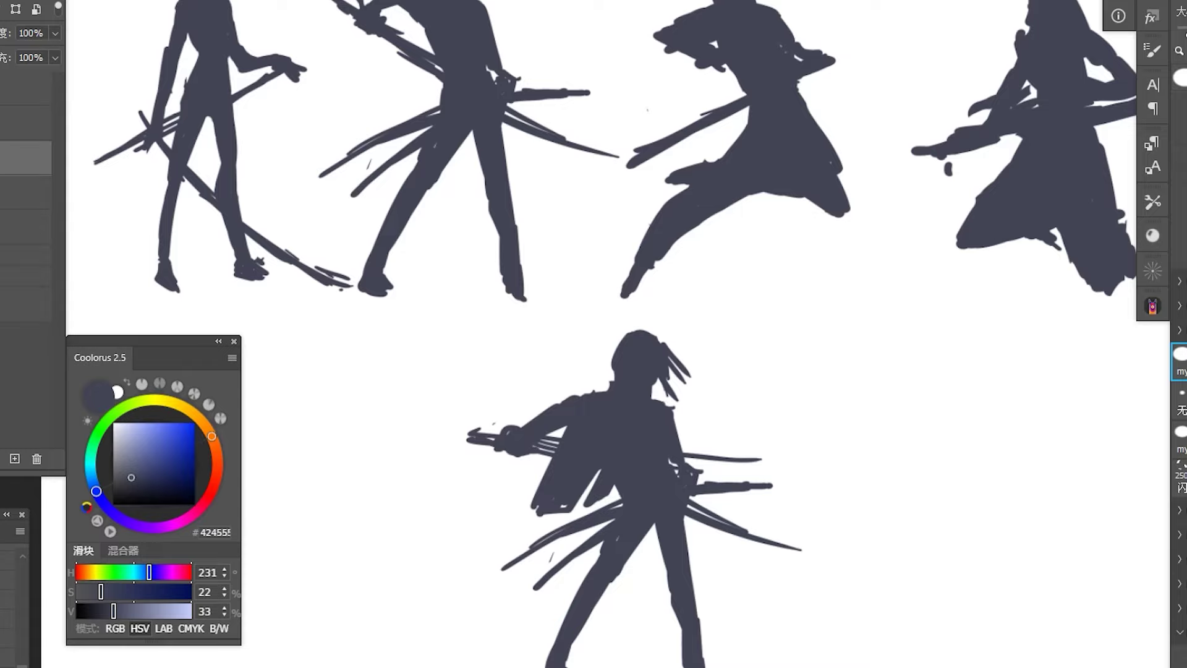
{"action": "mouse_move", "coordinate": [564, 397]}
{"action": "left_mouse_down"}
{"action": "mouse_move", "coordinate": [530, 421]}
{"action": "mouse_move", "coordinate": [585, 390]}
{"action": "left_mouse_up"}
{"action": "mouse_move", "coordinate": [554, 393]}
{"action": "left_mouse_down"}
{"action": "mouse_move", "coordinate": [596, 391]}
{"action": "mouse_move", "coordinate": [541, 443]}
{"action": "left_mouse_up"}
{"action": "mouse_move", "coordinate": [519, 425]}
{"action": "left_mouse_down"}
{"action": "mouse_move", "coordinate": [496, 442]}
{"action": "mouse_move", "coordinate": [606, 393]}
{"action": "mouse_move", "coordinate": [677, 442]}
{"action": "left_mouse_up"}
Erase areas around the lower figure's waist and hip where the old weapon strokes meet the body.
{"action": "key", "text": "b"}
{"action": "key", "text": "e"}
{"action": "mouse_move", "coordinate": [634, 485]}
{"action": "left_mouse_down"}
{"action": "mouse_move", "coordinate": [619, 525]}
{"action": "mouse_move", "coordinate": [578, 544]}
{"action": "left_mouse_up"}
{"action": "mouse_move", "coordinate": [657, 462]}
{"action": "left_mouse_down"}
{"action": "mouse_move", "coordinate": [665, 495]}
{"action": "mouse_move", "coordinate": [655, 489]}
{"action": "left_mouse_up"}
Paint long hair streaming from the lower figure's head above its outstretched arm.
{"action": "key", "text": "b"}
{"action": "mouse_move", "coordinate": [623, 338]}
{"action": "left_mouse_down"}
{"action": "mouse_move", "coordinate": [580, 393]}
{"action": "mouse_move", "coordinate": [508, 403]}
{"action": "left_mouse_up"}
{"action": "mouse_move", "coordinate": [609, 353]}
{"action": "left_mouse_down"}
{"action": "mouse_move", "coordinate": [473, 396]}
{"action": "mouse_move", "coordinate": [479, 410]}
{"action": "mouse_move", "coordinate": [526, 396]}
{"action": "left_mouse_up"}
{"action": "left_click_drag", "start_coordinate": [634, 332], "coordinate": [578, 358]}
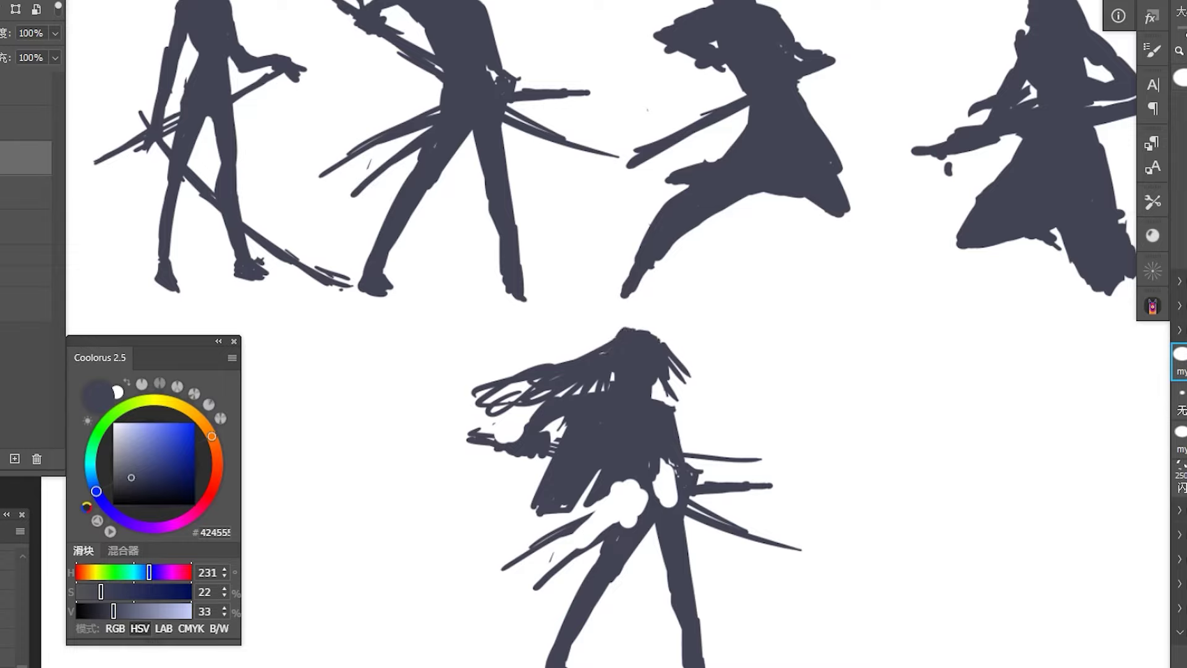
Refill the lower figure's waist and hip and erase the upper part of its legs.
{"action": "left_click_drag", "start_coordinate": [659, 457], "coordinate": [660, 499]}
{"action": "mouse_move", "coordinate": [644, 480]}
{"action": "left_mouse_down"}
{"action": "mouse_move", "coordinate": [620, 507]}
{"action": "mouse_move", "coordinate": [636, 513]}
{"action": "left_mouse_up"}
{"action": "mouse_move", "coordinate": [668, 459]}
{"action": "left_mouse_down"}
{"action": "mouse_move", "coordinate": [671, 501]}
{"action": "mouse_move", "coordinate": [592, 588]}
{"action": "left_mouse_up"}
{"action": "key", "text": "e"}
{"action": "left_click_drag", "start_coordinate": [656, 523], "coordinate": [636, 551]}
Paint ragged skirt strips hanging from the lower figure's hips over its thighs.
{"action": "key", "text": "b"}
{"action": "left_click_drag", "start_coordinate": [642, 504], "coordinate": [667, 507]}
{"action": "mouse_move", "coordinate": [633, 498]}
{"action": "left_mouse_down"}
{"action": "mouse_move", "coordinate": [625, 532]}
{"action": "mouse_move", "coordinate": [617, 526]}
{"action": "left_mouse_up"}
{"action": "left_click_drag", "start_coordinate": [621, 493], "coordinate": [600, 555]}
{"action": "left_click_drag", "start_coordinate": [643, 505], "coordinate": [627, 547]}
{"action": "left_click_drag", "start_coordinate": [686, 516], "coordinate": [686, 547]}
{"action": "mouse_move", "coordinate": [672, 539]}
{"action": "left_mouse_down"}
{"action": "mouse_move", "coordinate": [657, 609]}
{"action": "mouse_move", "coordinate": [686, 538]}
{"action": "mouse_move", "coordinate": [686, 667]}
{"action": "mouse_move", "coordinate": [652, 578]}
{"action": "mouse_move", "coordinate": [674, 572]}
{"action": "left_mouse_up"}
{"action": "key", "text": "e"}
{"action": "key", "text": "b"}
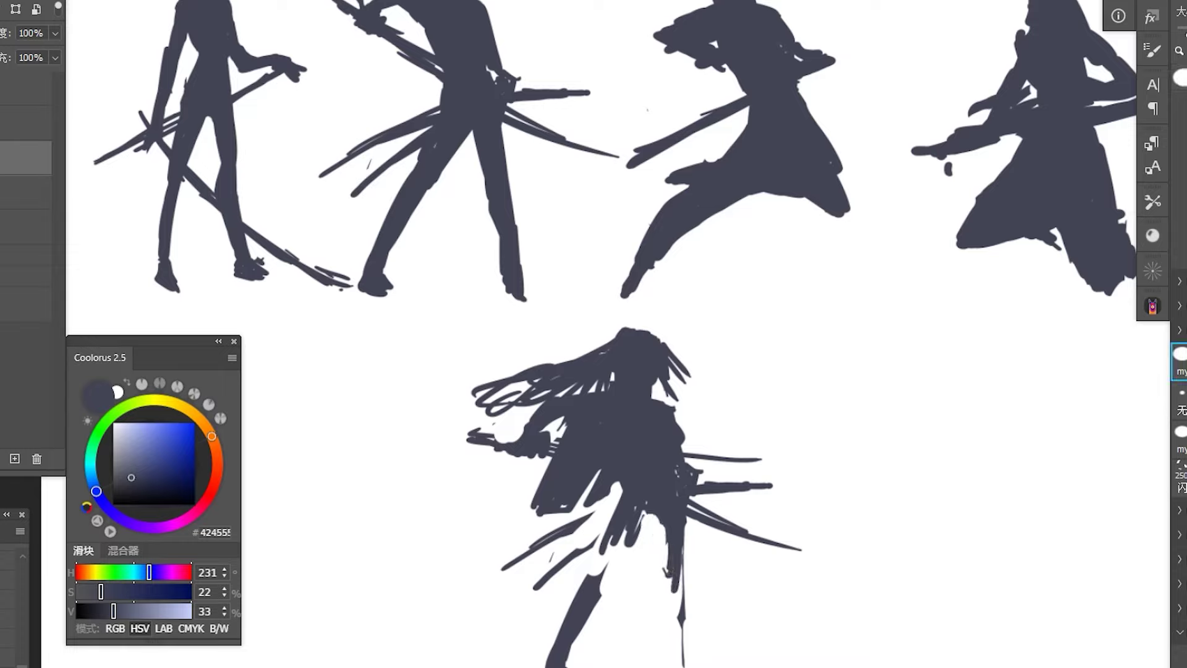
Lengthen the lower figure's skirt strips and reshape the edge between its cape and waist.
{"action": "left_click_drag", "start_coordinate": [658, 517], "coordinate": [655, 603]}
{"action": "left_click_drag", "start_coordinate": [667, 559], "coordinate": [666, 607]}
{"action": "mouse_move", "coordinate": [649, 513]}
{"action": "left_mouse_down"}
{"action": "mouse_move", "coordinate": [640, 524]}
{"action": "mouse_move", "coordinate": [603, 442]}
{"action": "left_mouse_up"}
{"action": "key", "text": "b"}
{"action": "mouse_move", "coordinate": [596, 492]}
{"action": "left_mouse_down"}
{"action": "mouse_move", "coordinate": [608, 448]}
{"action": "mouse_move", "coordinate": [621, 451]}
{"action": "left_mouse_up"}
{"action": "mouse_move", "coordinate": [624, 552]}
{"action": "left_mouse_down"}
{"action": "mouse_move", "coordinate": [622, 532]}
{"action": "mouse_move", "coordinate": [693, 507]}
{"action": "mouse_move", "coordinate": [705, 544]}
{"action": "left_mouse_up"}
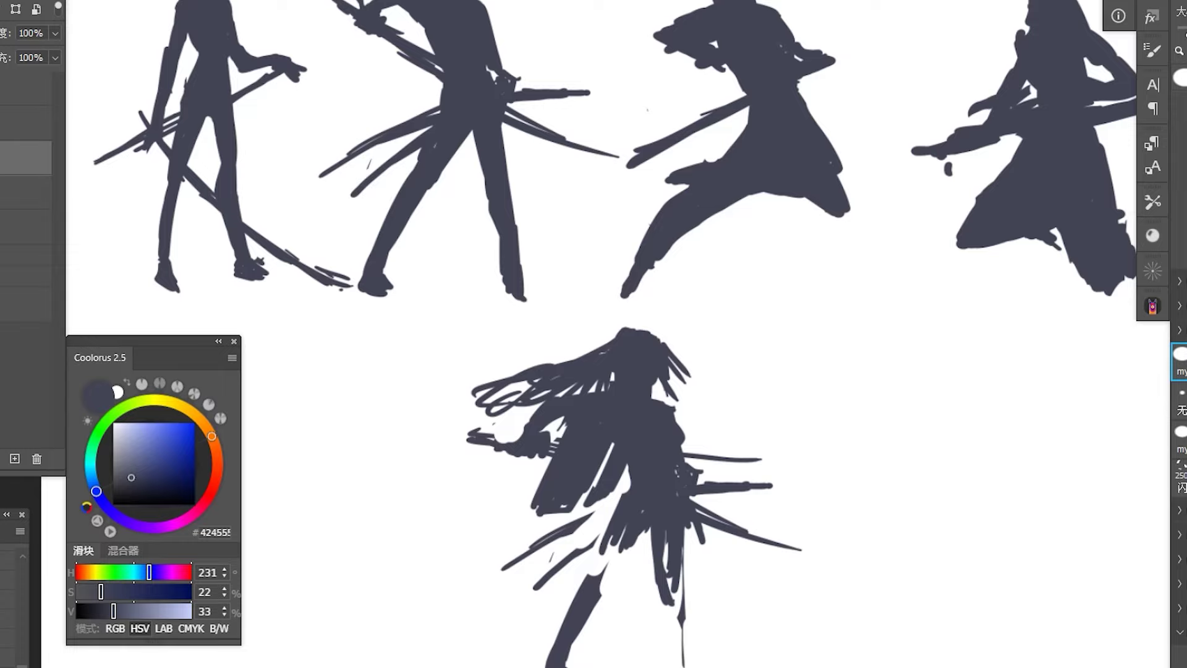
Replace the ragged skirt strips of the lower figure with a long, tapered right-hand leg.
{"action": "mouse_move", "coordinate": [629, 471]}
{"action": "left_mouse_down"}
{"action": "mouse_move", "coordinate": [603, 575]}
{"action": "mouse_move", "coordinate": [628, 547]}
{"action": "left_mouse_up"}
{"action": "left_click_drag", "start_coordinate": [693, 525], "coordinate": [683, 613]}
{"action": "left_click_drag", "start_coordinate": [689, 556], "coordinate": [685, 618]}
{"action": "key", "text": "e"}
{"action": "left_click_drag", "start_coordinate": [662, 537], "coordinate": [667, 606]}
{"action": "key", "text": "b"}
{"action": "mouse_move", "coordinate": [680, 655]}
{"action": "left_mouse_down"}
{"action": "mouse_move", "coordinate": [674, 535]}
{"action": "mouse_move", "coordinate": [680, 594]}
{"action": "left_mouse_up"}
{"action": "mouse_move", "coordinate": [677, 532]}
{"action": "left_mouse_down"}
{"action": "mouse_move", "coordinate": [680, 624]}
{"action": "mouse_move", "coordinate": [697, 612]}
{"action": "mouse_move", "coordinate": [671, 664]}
{"action": "mouse_move", "coordinate": [687, 667]}
{"action": "left_mouse_up"}
{"action": "scroll", "coordinate": [697, 583], "scroll_direction": "down", "scroll_amount": 3}
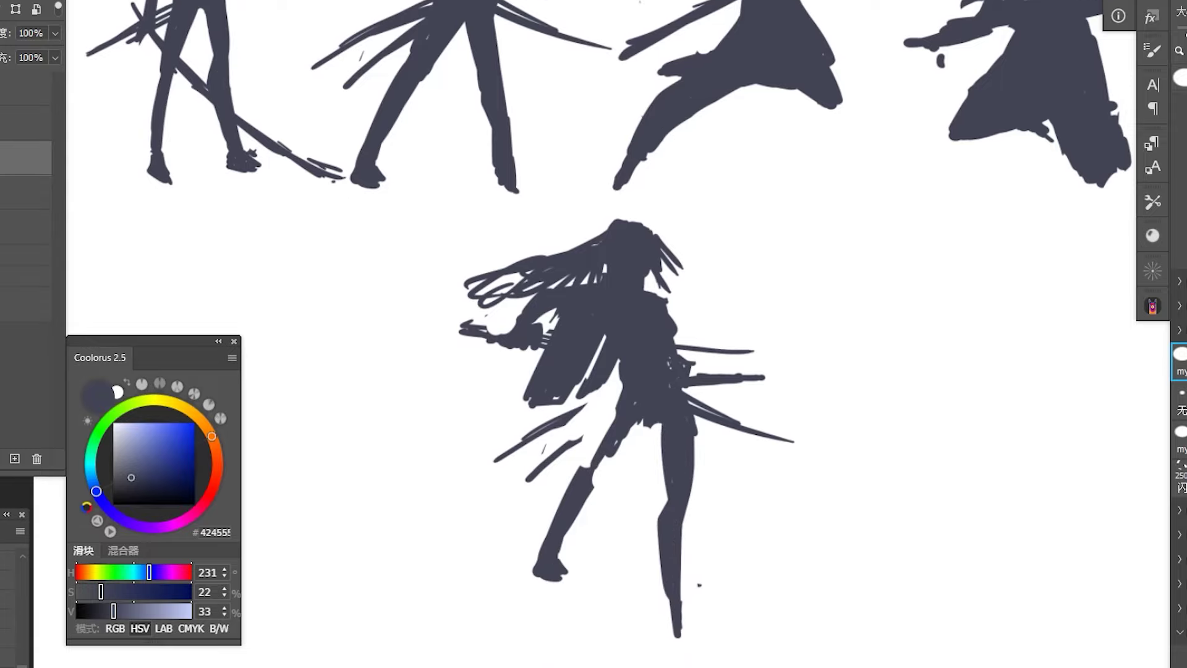
Repaint the lower figure's other leg longer and slanting outward from the hip, and add pointed feet to both legs.
{"action": "left_click_drag", "start_coordinate": [656, 425], "coordinate": [616, 483]}
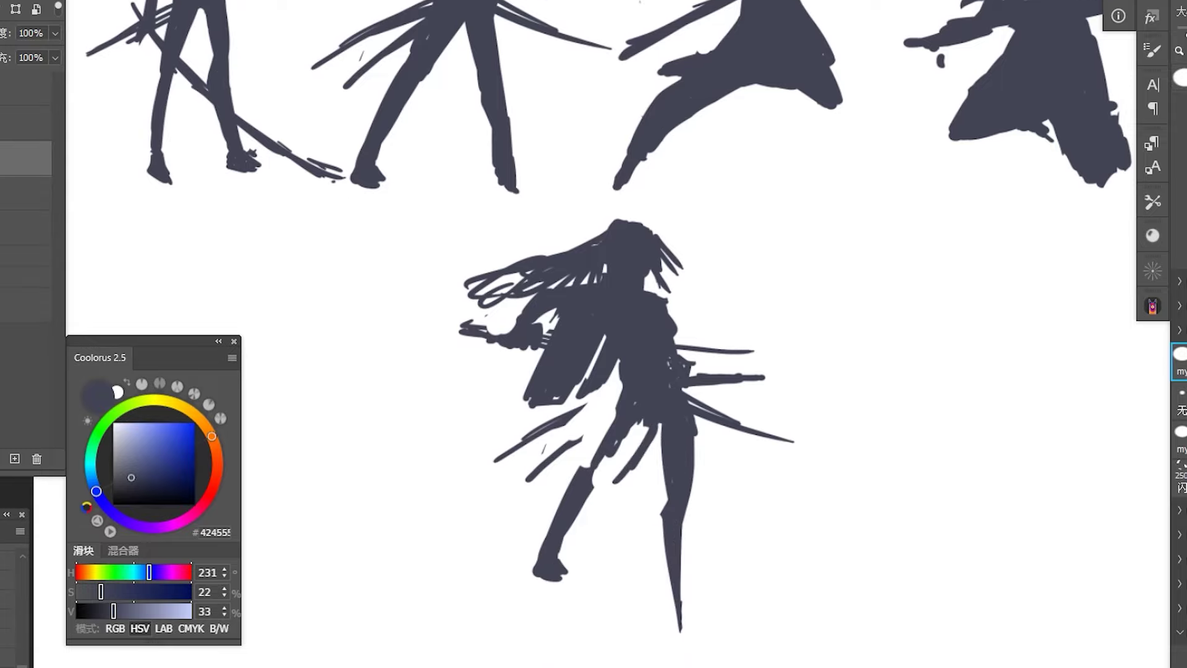
{"action": "left_click_drag", "start_coordinate": [648, 430], "coordinate": [606, 486]}
{"action": "left_click_drag", "start_coordinate": [633, 426], "coordinate": [544, 572]}
{"action": "left_click_drag", "start_coordinate": [596, 499], "coordinate": [550, 613]}
{"action": "left_click_drag", "start_coordinate": [597, 522], "coordinate": [539, 643]}
{"action": "key", "text": "e"}
{"action": "left_click_drag", "start_coordinate": [609, 432], "coordinate": [575, 518]}
{"action": "key", "text": "b"}
{"action": "left_click_drag", "start_coordinate": [631, 470], "coordinate": [602, 516]}
{"action": "left_click_drag", "start_coordinate": [545, 612], "coordinate": [539, 652]}
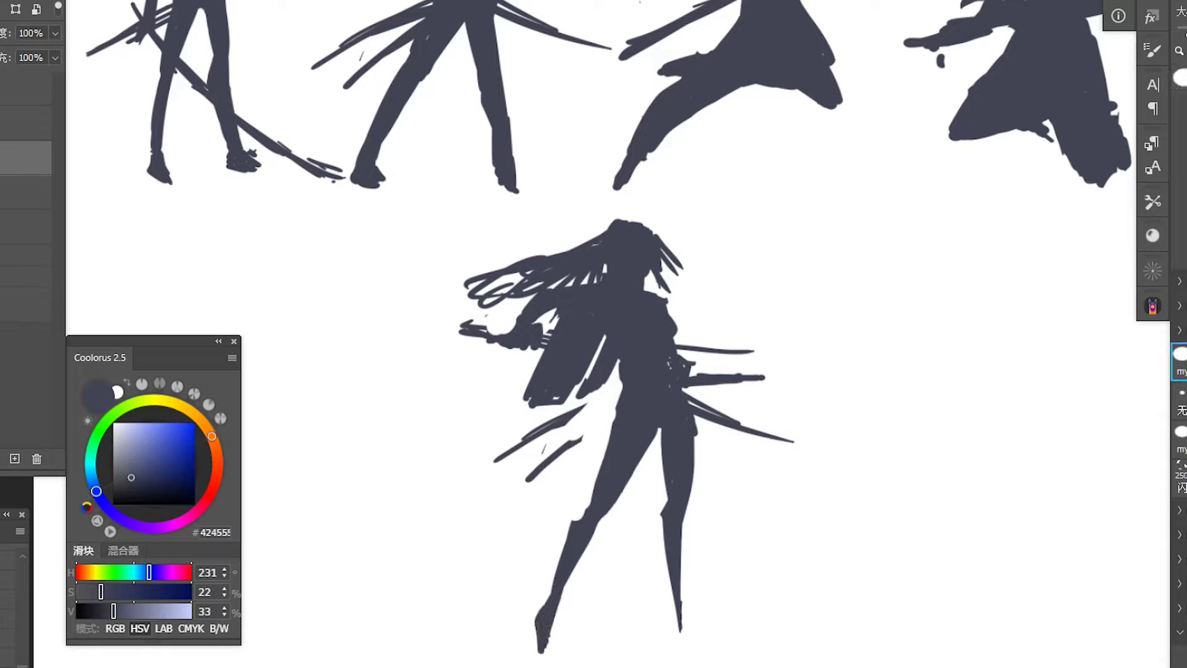
{"action": "left_click_drag", "start_coordinate": [682, 596], "coordinate": [686, 651]}
{"action": "left_click_drag", "start_coordinate": [539, 642], "coordinate": [541, 665]}
Fill the gap between the lower figure's cape and waist and add small belt details around its hips.
{"action": "left_click_drag", "start_coordinate": [589, 396], "coordinate": [612, 374]}
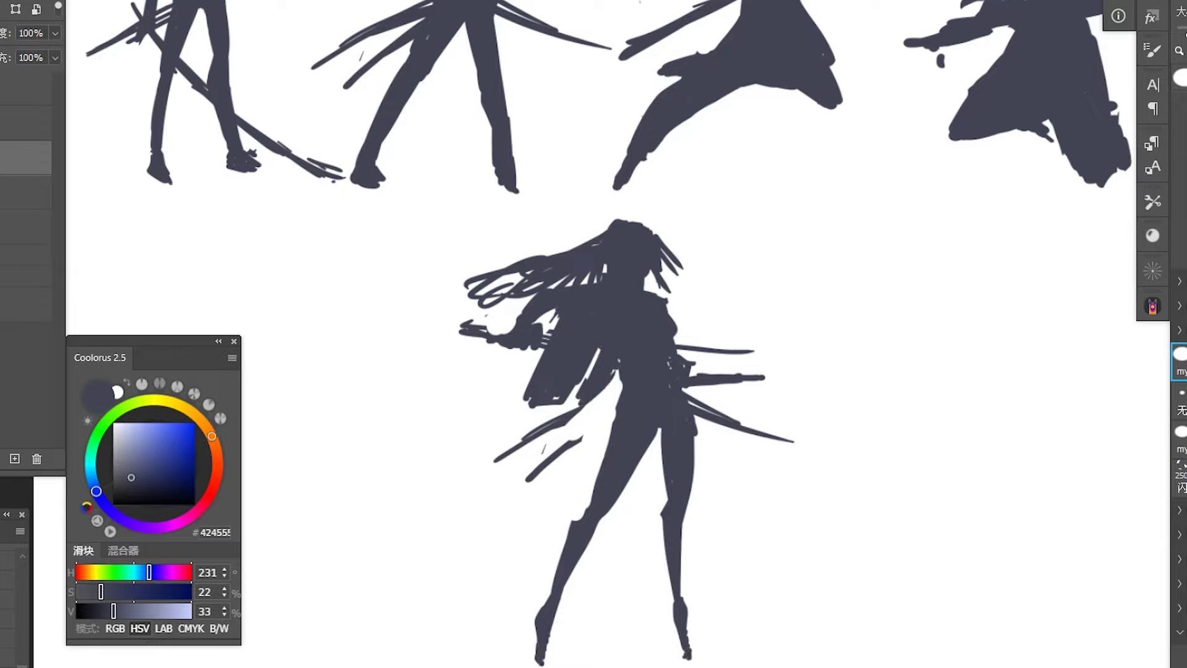
{"action": "left_click_drag", "start_coordinate": [597, 352], "coordinate": [614, 373]}
{"action": "left_click_drag", "start_coordinate": [687, 387], "coordinate": [699, 423]}
{"action": "left_click_drag", "start_coordinate": [691, 366], "coordinate": [711, 356]}
Erase the looping hair strands and repaint the lower figure's face-side locks and the outer line of its streaming hair.
{"action": "left_click_drag", "start_coordinate": [461, 324], "coordinate": [488, 328]}
{"action": "mouse_move", "coordinate": [556, 257]}
{"action": "left_mouse_down"}
{"action": "mouse_move", "coordinate": [523, 263]}
{"action": "mouse_move", "coordinate": [553, 296]}
{"action": "left_mouse_up"}
{"action": "key", "text": "bracketright"}
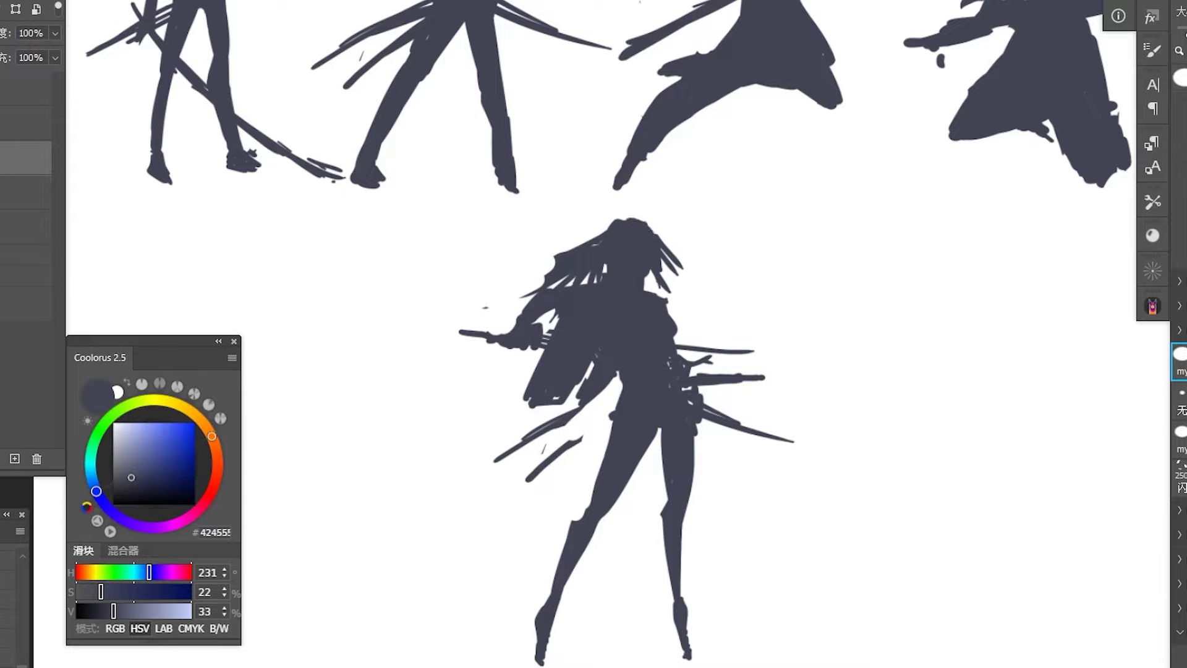
{"action": "left_click_drag", "start_coordinate": [680, 238], "coordinate": [667, 292]}
{"action": "key", "text": "b"}
{"action": "mouse_move", "coordinate": [650, 272]}
{"action": "left_mouse_down"}
{"action": "mouse_move", "coordinate": [655, 285]}
{"action": "mouse_move", "coordinate": [669, 237]}
{"action": "left_mouse_up"}
{"action": "mouse_move", "coordinate": [649, 229]}
{"action": "left_mouse_down"}
{"action": "mouse_move", "coordinate": [675, 225]}
{"action": "mouse_move", "coordinate": [484, 290]}
{"action": "left_mouse_up"}
{"action": "left_click_drag", "start_coordinate": [504, 288], "coordinate": [491, 309]}
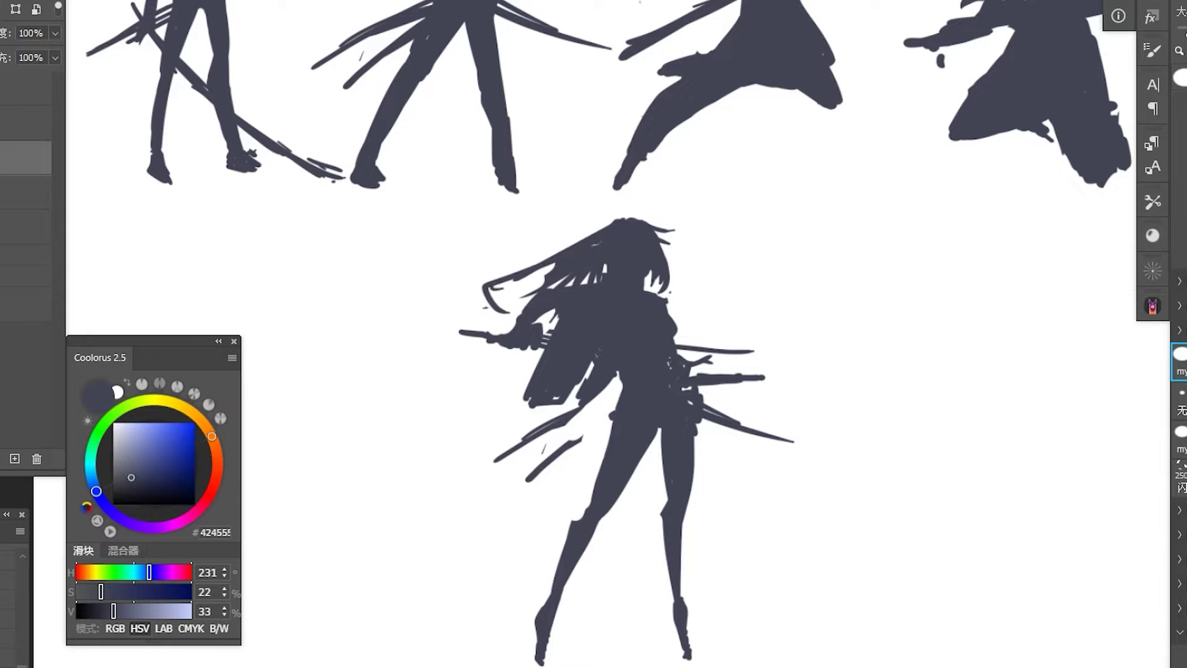
Rework the lower figure's streaming hair into one solid mass tapering to a point over the outstretched arm.
{"action": "left_click_drag", "start_coordinate": [555, 264], "coordinate": [477, 293]}
{"action": "left_click_drag", "start_coordinate": [570, 275], "coordinate": [502, 296]}
{"action": "key", "text": "e"}
{"action": "mouse_move", "coordinate": [582, 260]}
{"action": "left_mouse_down"}
{"action": "mouse_move", "coordinate": [504, 296]}
{"action": "mouse_move", "coordinate": [593, 271]}
{"action": "mouse_move", "coordinate": [500, 318]}
{"action": "left_mouse_up"}
{"action": "key", "text": "b"}
{"action": "key", "text": "e"}
{"action": "left_click_drag", "start_coordinate": [612, 224], "coordinate": [479, 299]}
{"action": "key", "text": "b"}
{"action": "mouse_move", "coordinate": [594, 253]}
{"action": "left_mouse_down"}
{"action": "mouse_move", "coordinate": [476, 318]}
{"action": "mouse_move", "coordinate": [433, 326]}
{"action": "mouse_move", "coordinate": [551, 290]}
{"action": "mouse_move", "coordinate": [440, 332]}
{"action": "left_mouse_up"}
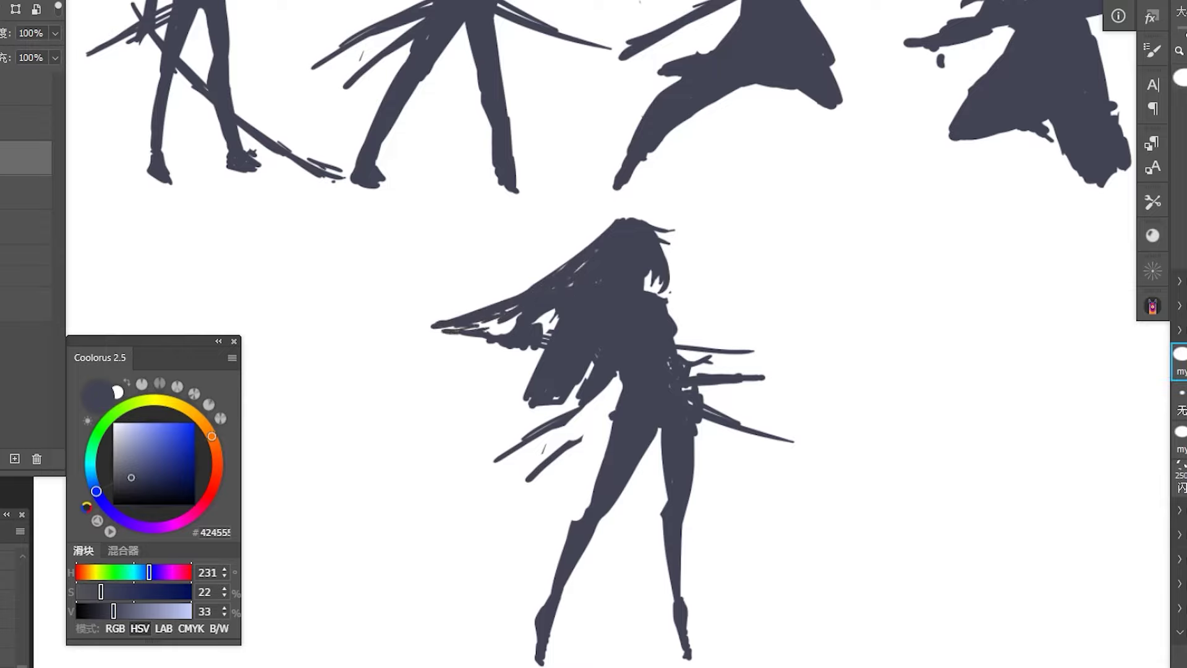
Extend the lower figure's cape outward and down into a long mass with a ragged, pointed edge.
{"action": "mouse_move", "coordinate": [538, 368]}
{"action": "left_mouse_down"}
{"action": "mouse_move", "coordinate": [454, 411]}
{"action": "mouse_move", "coordinate": [492, 398]}
{"action": "left_mouse_up"}
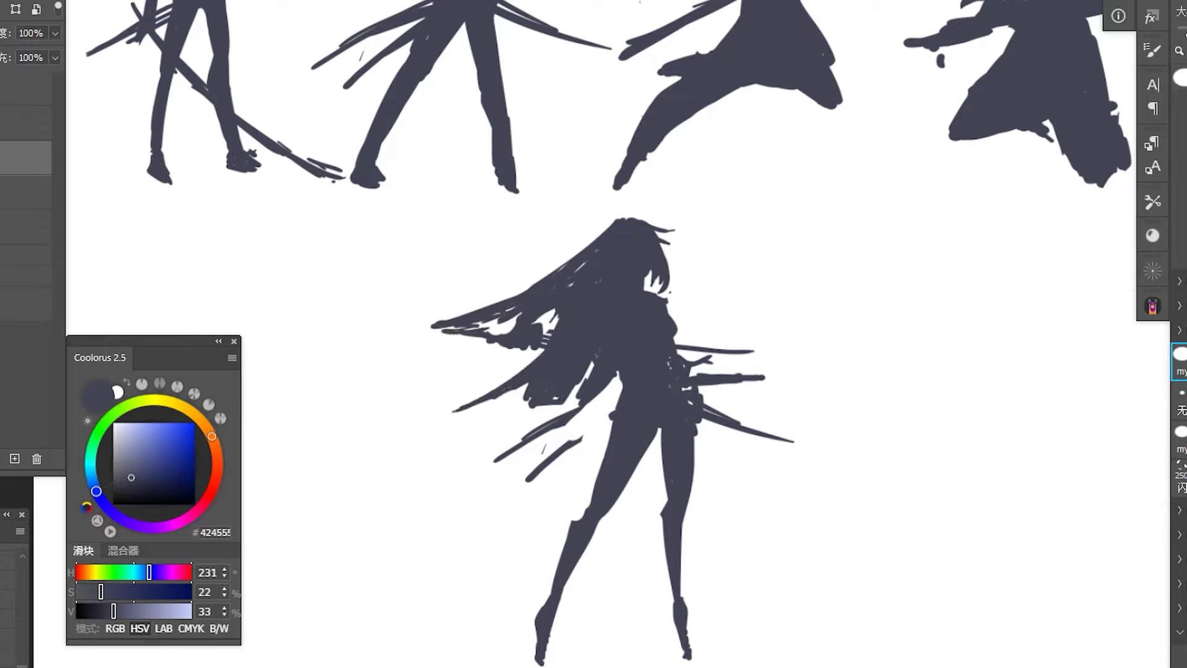
{"action": "left_click_drag", "start_coordinate": [492, 399], "coordinate": [442, 422]}
{"action": "left_click_drag", "start_coordinate": [553, 406], "coordinate": [510, 423]}
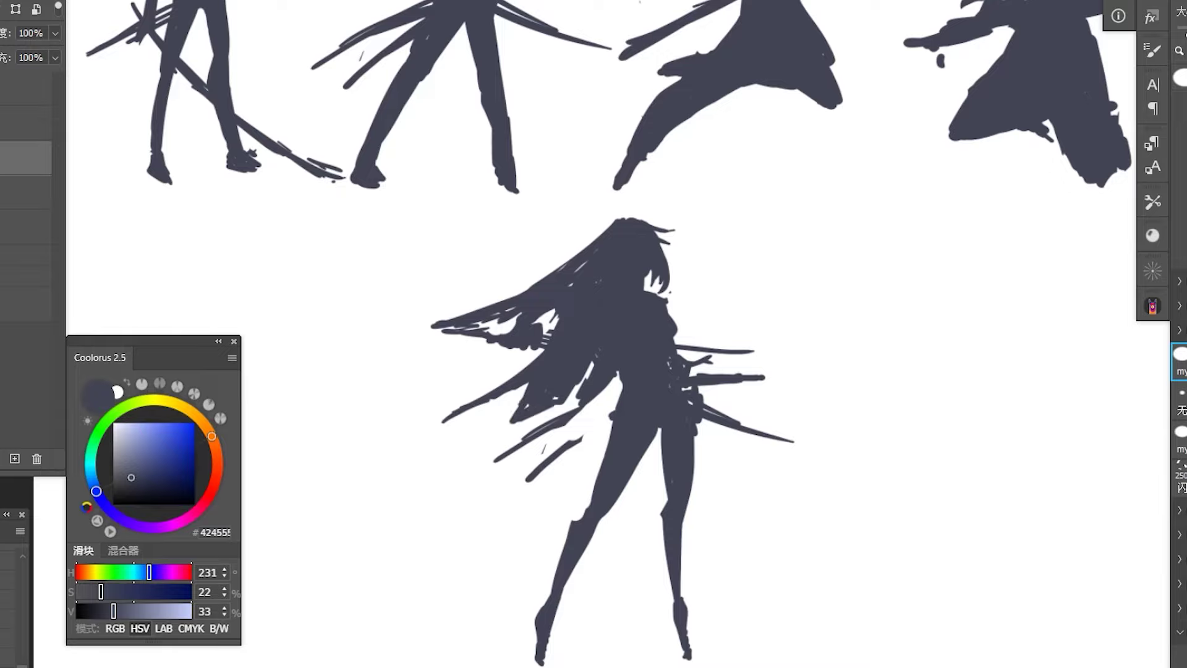
{"action": "left_click_drag", "start_coordinate": [551, 324], "coordinate": [492, 402]}
{"action": "left_click_drag", "start_coordinate": [525, 355], "coordinate": [448, 532]}
{"action": "left_click_drag", "start_coordinate": [507, 396], "coordinate": [442, 559]}
{"action": "left_click_drag", "start_coordinate": [491, 426], "coordinate": [476, 565]}
{"action": "left_click_drag", "start_coordinate": [528, 383], "coordinate": [489, 440]}
Paint a curved strap hanging between the lower figure's cape and thigh, and fill the small gaps in the cape.
{"action": "mouse_move", "coordinate": [622, 387]}
{"action": "left_mouse_down"}
{"action": "mouse_move", "coordinate": [597, 431]}
{"action": "mouse_move", "coordinate": [595, 479]}
{"action": "left_mouse_up"}
{"action": "mouse_move", "coordinate": [552, 406]}
{"action": "left_mouse_down"}
{"action": "mouse_move", "coordinate": [585, 471]}
{"action": "mouse_move", "coordinate": [603, 473]}
{"action": "left_mouse_up"}
{"action": "mouse_move", "coordinate": [476, 455]}
{"action": "left_mouse_down"}
{"action": "mouse_move", "coordinate": [455, 565]}
{"action": "mouse_move", "coordinate": [467, 548]}
{"action": "left_mouse_up"}
{"action": "left_click_drag", "start_coordinate": [523, 351], "coordinate": [471, 422]}
{"action": "left_click_drag", "start_coordinate": [544, 328], "coordinate": [556, 312]}
{"action": "left_click_drag", "start_coordinate": [493, 380], "coordinate": [504, 366]}
{"action": "left_click_drag", "start_coordinate": [586, 399], "coordinate": [595, 418]}
{"action": "left_click_drag", "start_coordinate": [612, 374], "coordinate": [604, 422]}
{"action": "left_click_drag", "start_coordinate": [591, 366], "coordinate": [584, 379]}
{"action": "left_click_drag", "start_coordinate": [590, 406], "coordinate": [580, 422]}
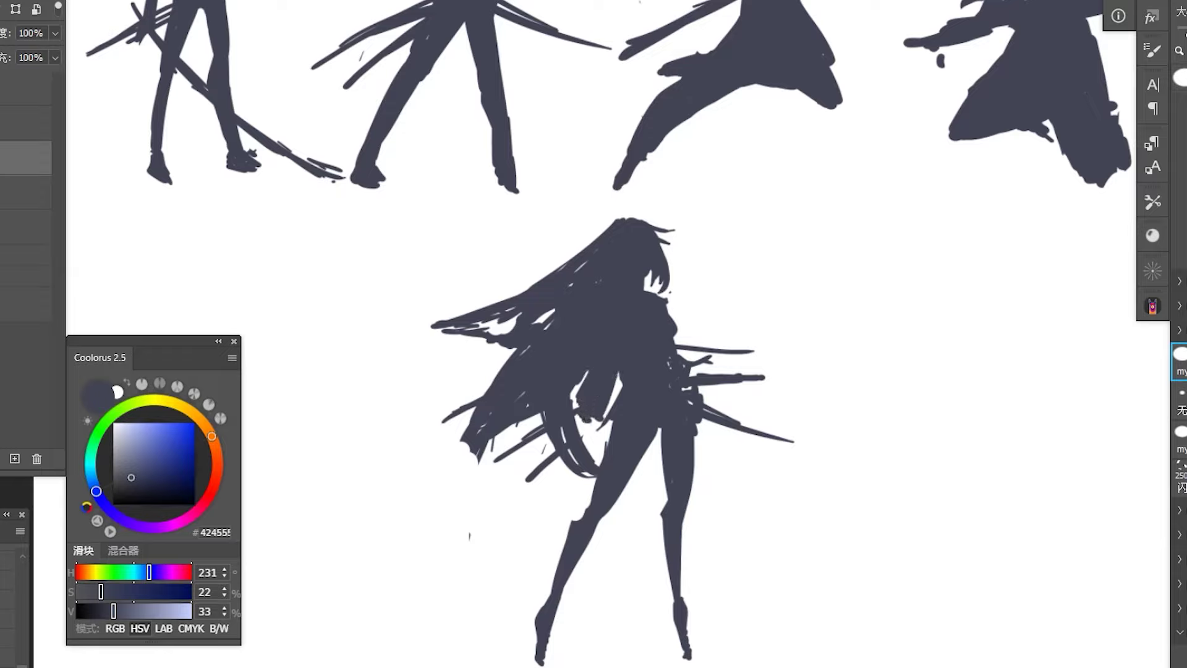
Reshape the lower figure's chest and add a long sword slanting behind the hips, with its hilt rising in front.
{"action": "left_click_drag", "start_coordinate": [667, 297], "coordinate": [664, 312]}
{"action": "left_click_drag", "start_coordinate": [689, 375], "coordinate": [704, 366]}
{"action": "left_click_drag", "start_coordinate": [698, 389], "coordinate": [704, 384]}
{"action": "left_click_drag", "start_coordinate": [673, 332], "coordinate": [687, 346]}
{"action": "mouse_move", "coordinate": [694, 369]}
{"action": "left_mouse_down"}
{"action": "mouse_move", "coordinate": [768, 338]}
{"action": "mouse_move", "coordinate": [702, 370]}
{"action": "left_mouse_up"}
{"action": "left_click_drag", "start_coordinate": [523, 440], "coordinate": [353, 510]}
{"action": "left_click_drag", "start_coordinate": [507, 332], "coordinate": [436, 334]}
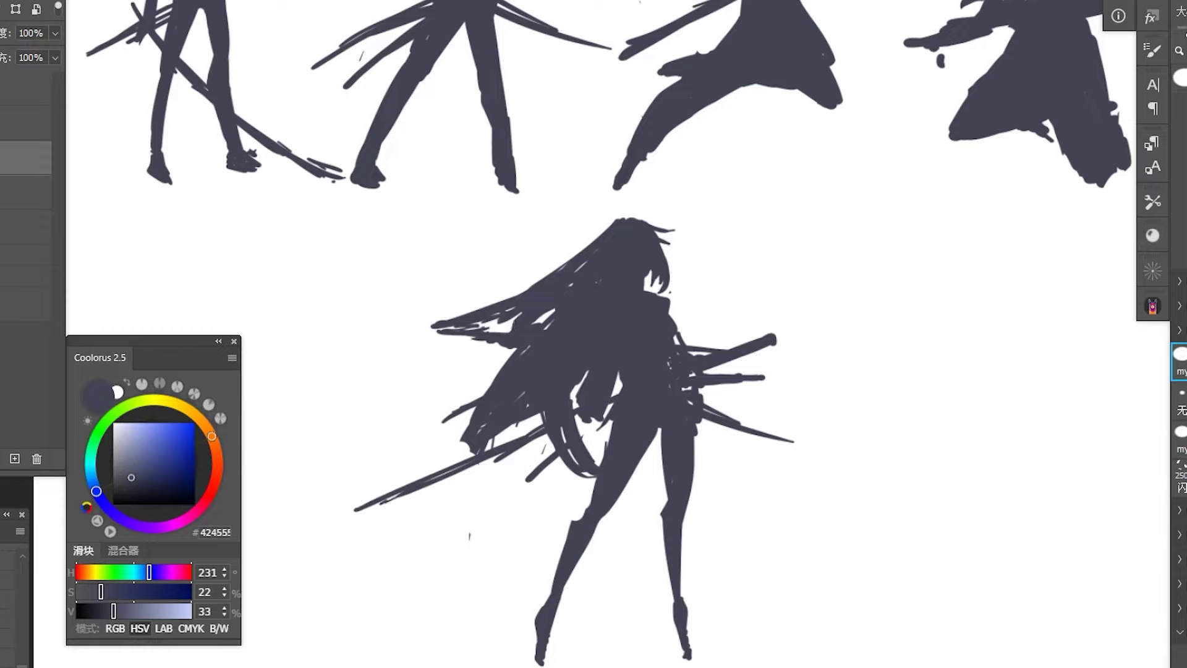
{"action": "left_click_drag", "start_coordinate": [518, 319], "coordinate": [430, 334]}
Paint a long pointed blade extending nearly horizontally from the lower figure's waist past the sword hilt.
{"action": "left_click_drag", "start_coordinate": [683, 341], "coordinate": [881, 356]}
{"action": "left_click_drag", "start_coordinate": [785, 338], "coordinate": [890, 357]}
{"action": "left_click_drag", "start_coordinate": [727, 371], "coordinate": [884, 361]}
{"action": "key", "text": "ctrl+z"}
{"action": "left_click_drag", "start_coordinate": [745, 357], "coordinate": [890, 354]}
{"action": "key", "text": "ctrl+z"}
{"action": "left_click_drag", "start_coordinate": [754, 350], "coordinate": [873, 355]}
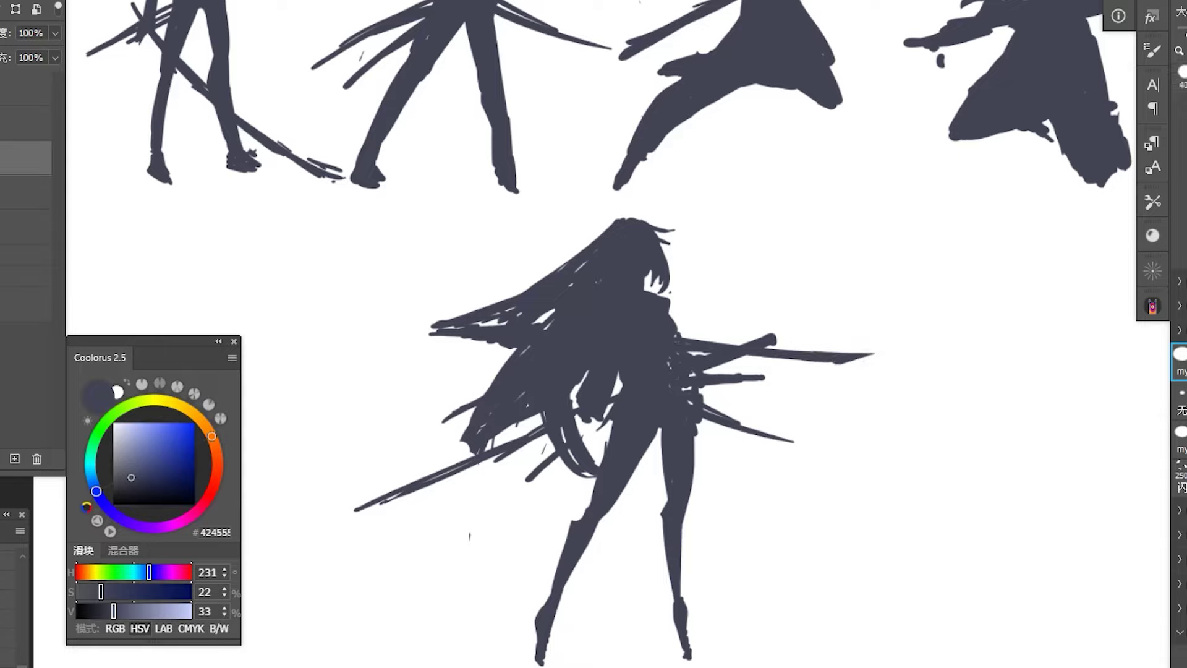
Shorten the thin blades in front of the lower figure's hip and rework the long scabbard and upper thigh shapes.
{"action": "mouse_move", "coordinate": [609, 409]}
{"action": "left_mouse_down"}
{"action": "mouse_move", "coordinate": [344, 508]}
{"action": "mouse_move", "coordinate": [355, 518]}
{"action": "mouse_move", "coordinate": [553, 445]}
{"action": "left_mouse_up"}
{"action": "key", "text": "e"}
{"action": "mouse_move", "coordinate": [760, 377]}
{"action": "left_mouse_down"}
{"action": "mouse_move", "coordinate": [711, 408]}
{"action": "mouse_move", "coordinate": [794, 439]}
{"action": "left_mouse_up"}
{"action": "key", "text": "b"}
{"action": "mouse_move", "coordinate": [698, 402]}
{"action": "left_mouse_down"}
{"action": "mouse_move", "coordinate": [702, 436]}
{"action": "mouse_move", "coordinate": [743, 417]}
{"action": "mouse_move", "coordinate": [662, 477]}
{"action": "mouse_move", "coordinate": [656, 469]}
{"action": "left_mouse_up"}
{"action": "left_click_drag", "start_coordinate": [657, 483], "coordinate": [666, 488]}
{"action": "left_click_drag", "start_coordinate": [696, 437], "coordinate": [697, 449]}
{"action": "left_click_drag", "start_coordinate": [597, 446], "coordinate": [602, 464]}
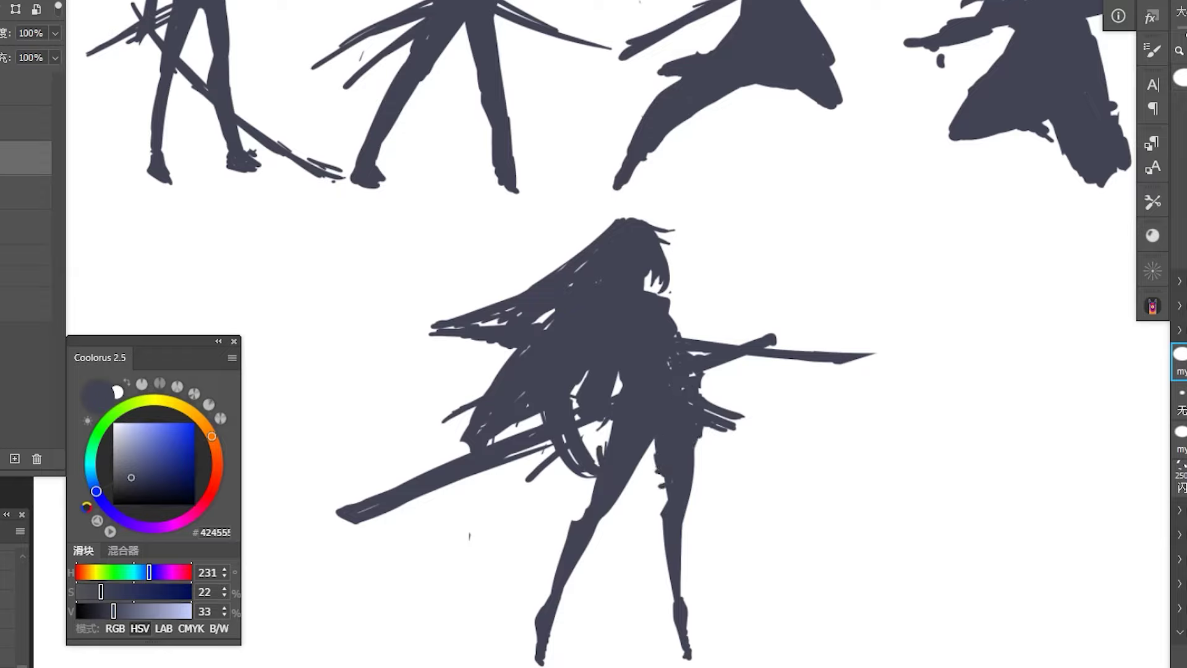
Paint a second scabbard slanting below the first one and a small knob at the lower figure's hip.
{"action": "left_click_drag", "start_coordinate": [706, 374], "coordinate": [717, 391]}
{"action": "left_click_drag", "start_coordinate": [704, 370], "coordinate": [713, 377]}
{"action": "left_click_drag", "start_coordinate": [609, 435], "coordinate": [436, 547]}
{"action": "left_click_drag", "start_coordinate": [559, 461], "coordinate": [476, 516]}
{"action": "mouse_move", "coordinate": [526, 476]}
{"action": "left_mouse_down"}
{"action": "mouse_move", "coordinate": [429, 544]}
{"action": "mouse_move", "coordinate": [442, 539]}
{"action": "left_mouse_up"}
Touch up the lower figure's shin and paint a narrow cloth strip hanging between its legs.
{"action": "left_click_drag", "start_coordinate": [578, 518], "coordinate": [535, 643]}
{"action": "left_click_drag", "start_coordinate": [629, 478], "coordinate": [626, 551]}
{"action": "left_click_drag", "start_coordinate": [635, 504], "coordinate": [625, 559]}
{"action": "left_click_drag", "start_coordinate": [642, 460], "coordinate": [632, 575]}
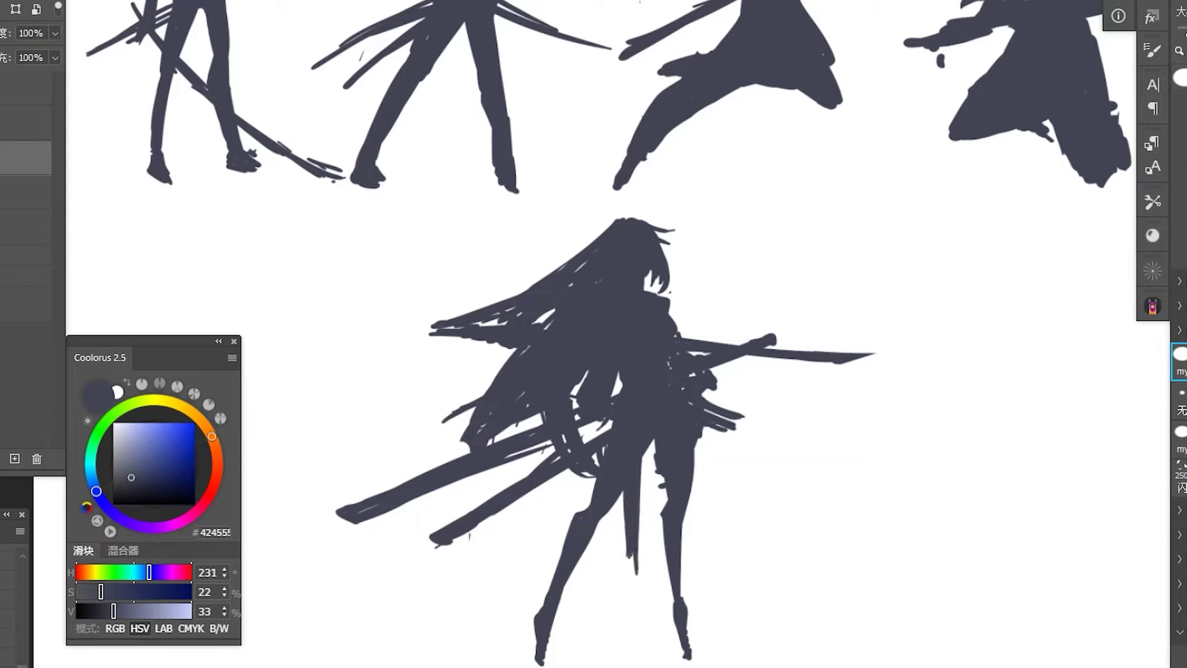
Paint curved tassels and ragged cloth strips hanging from the lower figure's two scabbards.
{"action": "left_click_drag", "start_coordinate": [432, 492], "coordinate": [432, 502]}
{"action": "mouse_move", "coordinate": [366, 497]}
{"action": "left_mouse_down"}
{"action": "mouse_move", "coordinate": [424, 473]}
{"action": "mouse_move", "coordinate": [456, 521]}
{"action": "mouse_move", "coordinate": [475, 508]}
{"action": "mouse_move", "coordinate": [526, 554]}
{"action": "left_mouse_up"}
{"action": "left_click_drag", "start_coordinate": [523, 495], "coordinate": [530, 574]}
{"action": "mouse_move", "coordinate": [523, 495]}
{"action": "left_mouse_down"}
{"action": "mouse_move", "coordinate": [518, 547]}
{"action": "mouse_move", "coordinate": [540, 587]}
{"action": "left_mouse_up"}
{"action": "left_click_drag", "start_coordinate": [531, 488], "coordinate": [529, 585]}
{"action": "left_click_drag", "start_coordinate": [522, 544], "coordinate": [522, 578]}
{"action": "left_click_drag", "start_coordinate": [520, 595], "coordinate": [520, 612]}
{"action": "left_click_drag", "start_coordinate": [552, 477], "coordinate": [552, 511]}
{"action": "left_click_drag", "start_coordinate": [520, 457], "coordinate": [520, 476]}
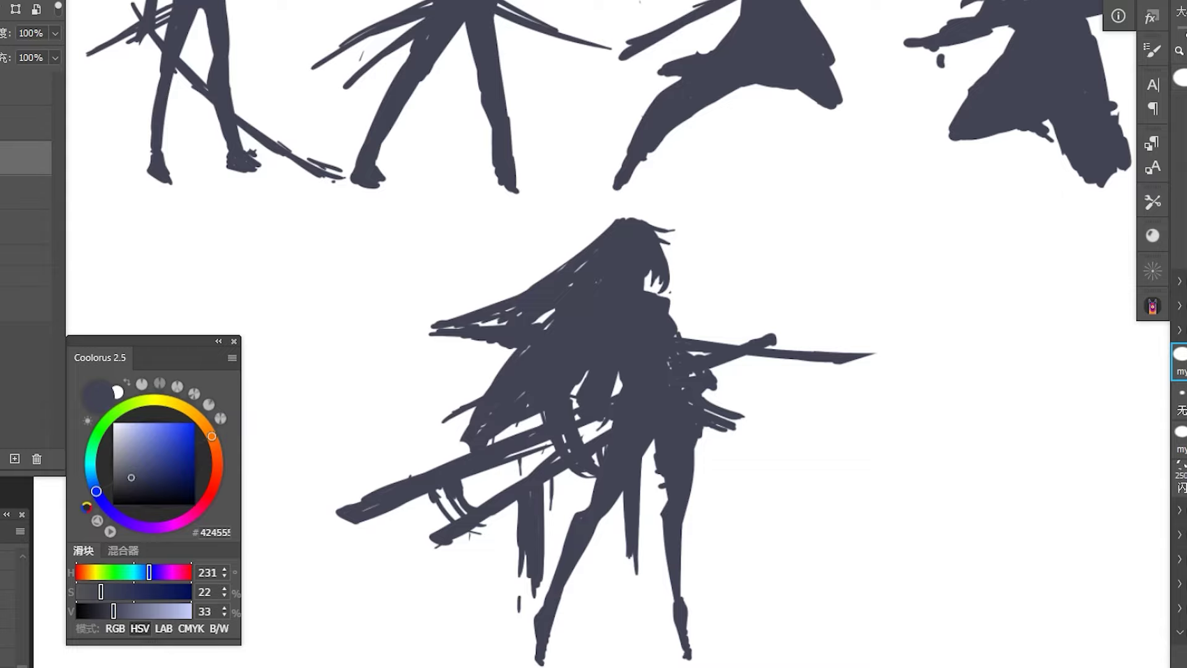
Reshape the lower figure's shins and feet with fuller calves and broader feet.
{"action": "left_click_drag", "start_coordinate": [443, 344], "coordinate": [514, 344]}
{"action": "key", "text": "ctrl+z"}
{"action": "left_click_drag", "start_coordinate": [666, 518], "coordinate": [677, 644]}
{"action": "left_click_drag", "start_coordinate": [671, 595], "coordinate": [682, 665]}
{"action": "mouse_move", "coordinate": [533, 620]}
{"action": "left_mouse_down"}
{"action": "mouse_move", "coordinate": [524, 646]}
{"action": "mouse_move", "coordinate": [557, 667]}
{"action": "left_mouse_up"}
{"action": "key", "text": "ctrl+z"}
{"action": "key", "text": "ctrl+z"}
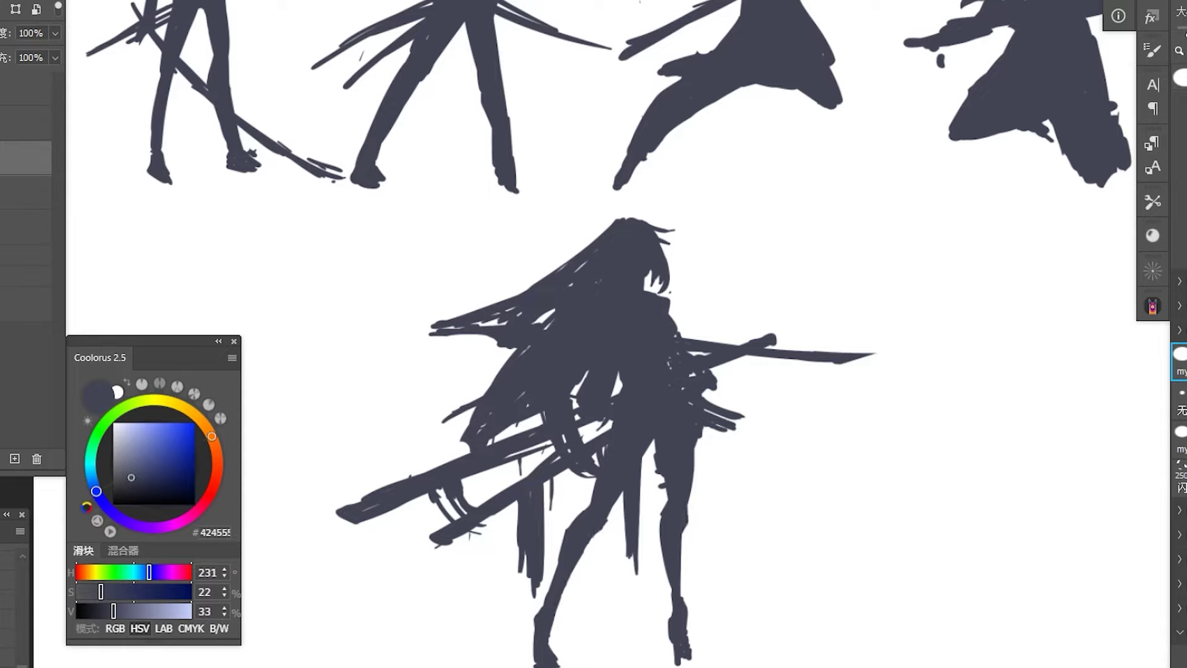
{"action": "mouse_move", "coordinate": [671, 615]}
{"action": "left_mouse_down"}
{"action": "mouse_move", "coordinate": [677, 665]}
{"action": "mouse_move", "coordinate": [691, 640]}
{"action": "mouse_move", "coordinate": [696, 657]}
{"action": "mouse_move", "coordinate": [675, 636]}
{"action": "left_mouse_up"}
{"action": "left_click_drag", "start_coordinate": [685, 575], "coordinate": [687, 665]}
{"action": "left_click_drag", "start_coordinate": [694, 616], "coordinate": [692, 652]}
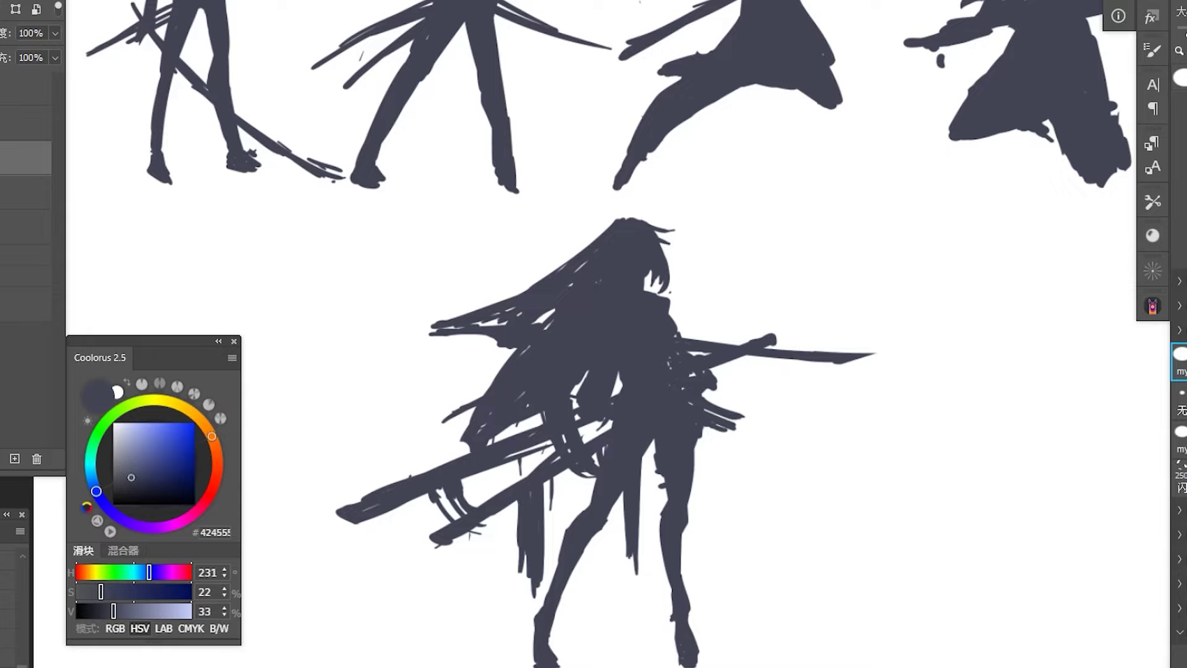
Duplicate the long-haired figure beside itself and shift both copies left so they sit beneath the upper row.
{"action": "scroll", "coordinate": [619, 383], "scroll_direction": "down", "scroll_amount": 1}
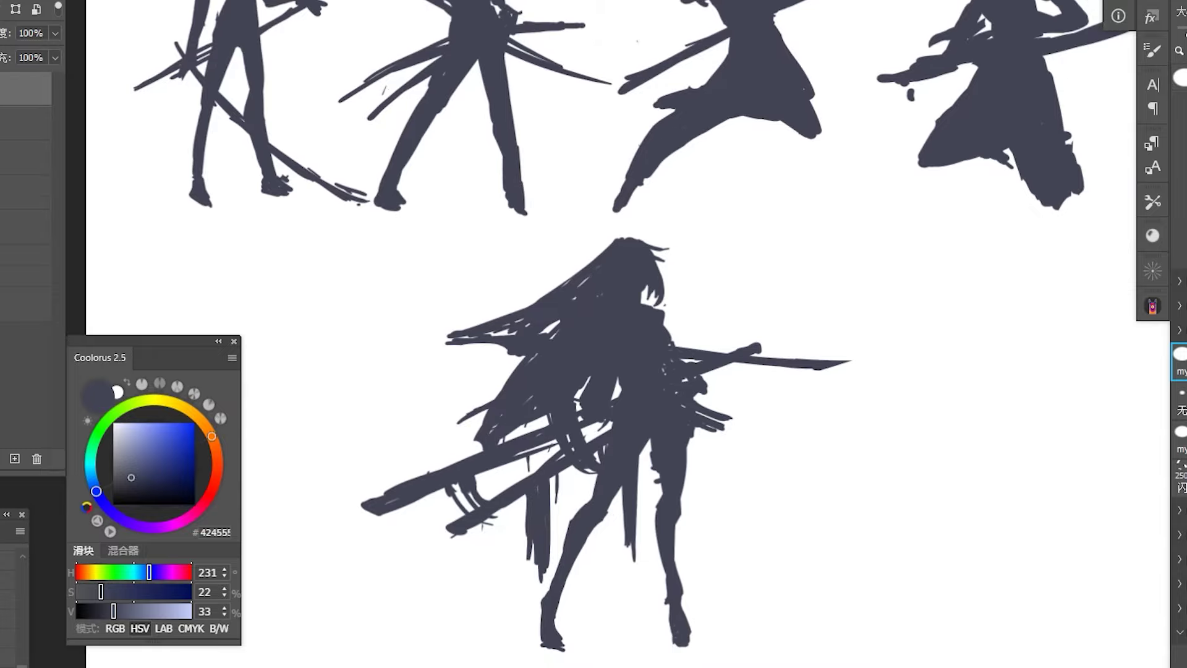
{"action": "scroll", "coordinate": [643, 386], "scroll_direction": "down", "scroll_amount": 1}
{"action": "key", "text": "v"}
{"action": "left_click_drag", "start_coordinate": [384, 332], "coordinate": [915, 332]}
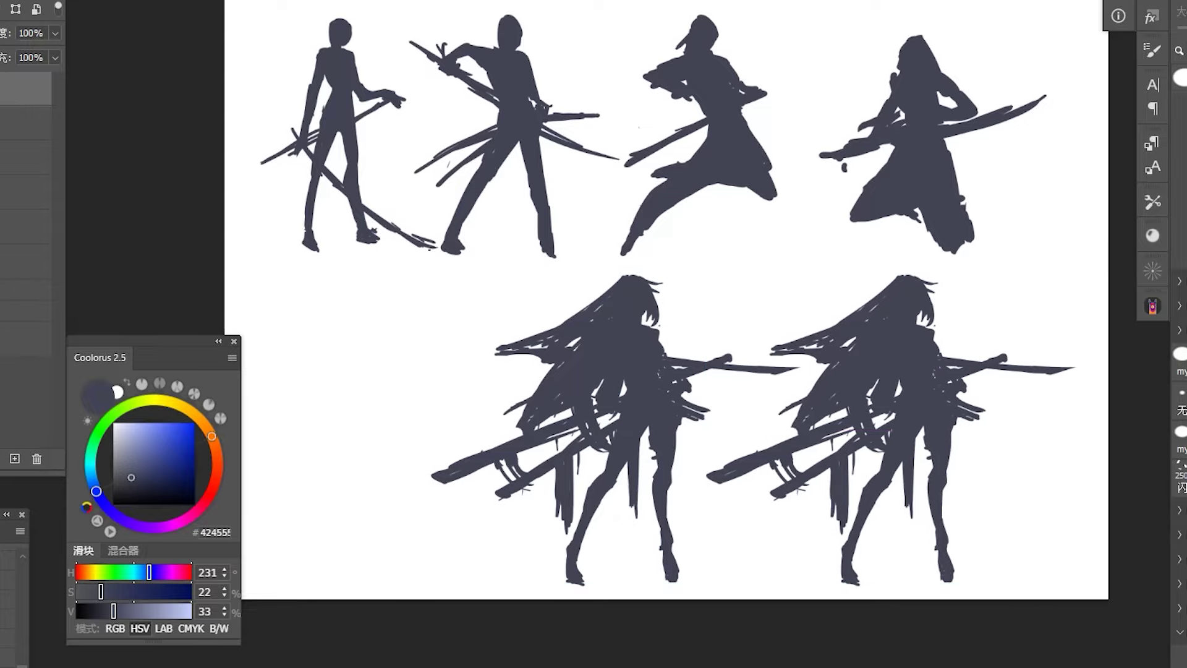
{"action": "key", "text": "shift+alt+bracketleft"}
{"action": "left_click_drag", "start_coordinate": [825, 291], "coordinate": [705, 291]}
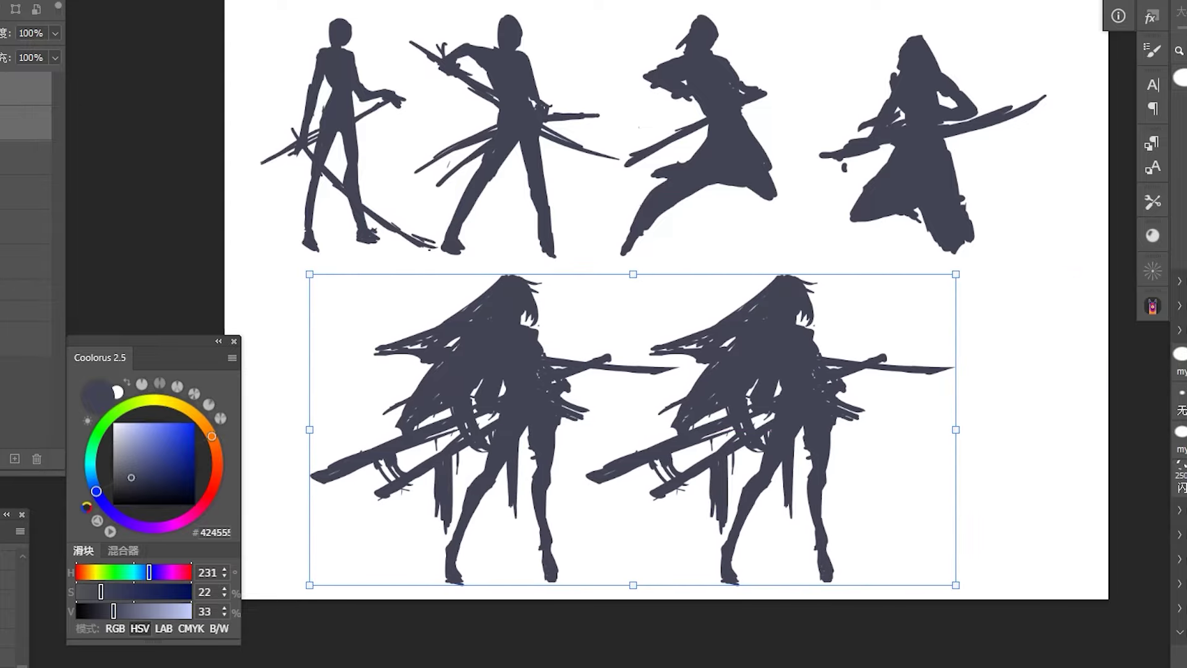
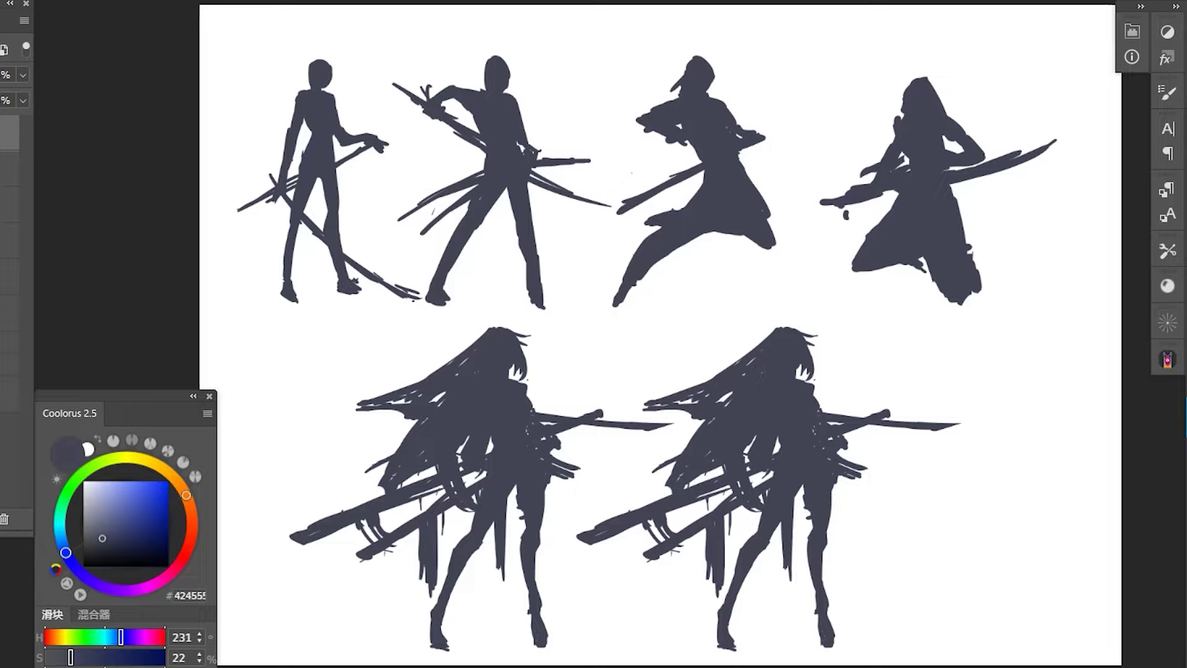
Remove the right copy's streaming hair and cape, and rough in a raised arm and a greatsword across its back.
{"action": "mouse_move", "coordinate": [680, 393]}
{"action": "left_mouse_down"}
{"action": "mouse_move", "coordinate": [652, 405]}
{"action": "mouse_move", "coordinate": [760, 346]}
{"action": "mouse_move", "coordinate": [680, 476]}
{"action": "mouse_move", "coordinate": [736, 390]}
{"action": "mouse_move", "coordinate": [730, 439]}
{"action": "mouse_move", "coordinate": [677, 486]}
{"action": "mouse_move", "coordinate": [689, 405]}
{"action": "mouse_move", "coordinate": [807, 358]}
{"action": "left_mouse_up"}
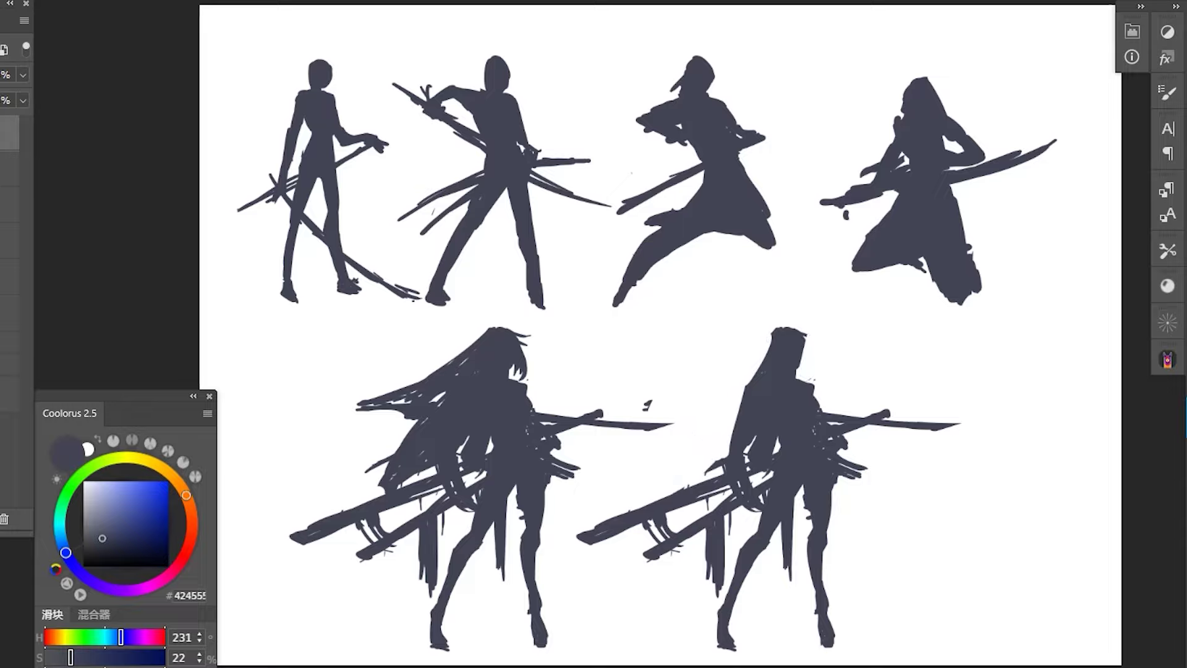
{"action": "mouse_move", "coordinate": [716, 288]}
{"action": "left_mouse_down"}
{"action": "mouse_move", "coordinate": [698, 300]}
{"action": "mouse_move", "coordinate": [708, 312]}
{"action": "mouse_move", "coordinate": [691, 278]}
{"action": "mouse_move", "coordinate": [706, 353]}
{"action": "mouse_move", "coordinate": [720, 350]}
{"action": "mouse_move", "coordinate": [694, 280]}
{"action": "mouse_move", "coordinate": [716, 341]}
{"action": "mouse_move", "coordinate": [750, 328]}
{"action": "left_mouse_up"}
{"action": "mouse_move", "coordinate": [695, 365]}
{"action": "left_mouse_down"}
{"action": "mouse_move", "coordinate": [685, 375]}
{"action": "mouse_move", "coordinate": [750, 334]}
{"action": "mouse_move", "coordinate": [735, 416]}
{"action": "left_mouse_up"}
{"action": "left_click_drag", "start_coordinate": [749, 353], "coordinate": [749, 377]}
{"action": "left_click_drag", "start_coordinate": [829, 512], "coordinate": [878, 604]}
{"action": "mouse_move", "coordinate": [732, 383]}
{"action": "left_mouse_down"}
{"action": "mouse_move", "coordinate": [712, 433]}
{"action": "mouse_move", "coordinate": [715, 414]}
{"action": "left_mouse_up"}
{"action": "left_click_drag", "start_coordinate": [794, 515], "coordinate": [841, 588]}
{"action": "mouse_move", "coordinate": [746, 363]}
{"action": "left_mouse_down"}
{"action": "mouse_move", "coordinate": [718, 411]}
{"action": "mouse_move", "coordinate": [709, 390]}
{"action": "mouse_move", "coordinate": [721, 450]}
{"action": "left_mouse_up"}
Widen the greatsword's blade diagonally down past the right copy's leg and paint its long hilt above the shoulder.
{"action": "left_click_drag", "start_coordinate": [822, 554], "coordinate": [852, 587]}
{"action": "left_click_drag", "start_coordinate": [796, 495], "coordinate": [872, 601]}
{"action": "left_click_drag", "start_coordinate": [826, 526], "coordinate": [906, 635]}
{"action": "left_click_drag", "start_coordinate": [795, 498], "coordinate": [884, 619]}
{"action": "left_click_drag", "start_coordinate": [778, 438], "coordinate": [810, 530]}
{"action": "left_click_drag", "start_coordinate": [691, 275], "coordinate": [718, 345]}
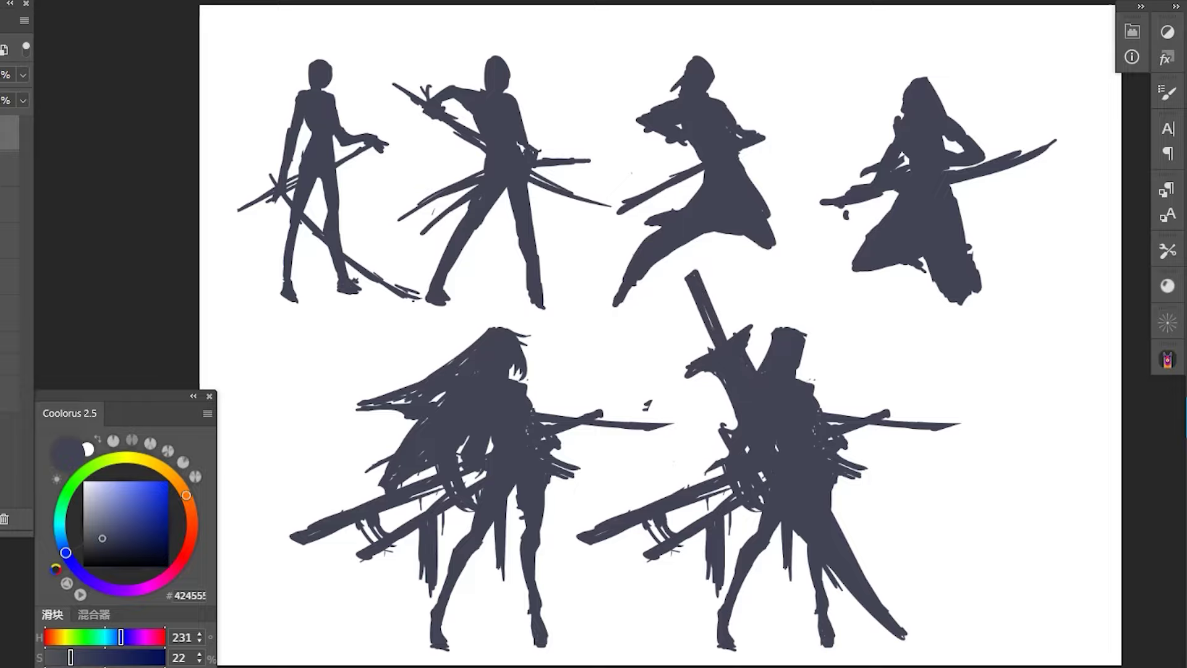
Reshape the right copy's head with a raised crown, a thin front lock and gathered hair at the back.
{"action": "mouse_move", "coordinate": [805, 337]}
{"action": "left_mouse_down"}
{"action": "mouse_move", "coordinate": [808, 359]}
{"action": "mouse_move", "coordinate": [804, 326]}
{"action": "left_mouse_up"}
{"action": "left_click_drag", "start_coordinate": [804, 357], "coordinate": [806, 377]}
{"action": "left_click_drag", "start_coordinate": [773, 327], "coordinate": [766, 357]}
{"action": "left_click_drag", "start_coordinate": [768, 342], "coordinate": [789, 318]}
{"action": "mouse_move", "coordinate": [767, 346]}
{"action": "left_mouse_down"}
{"action": "mouse_move", "coordinate": [760, 366]}
{"action": "mouse_move", "coordinate": [780, 314]}
{"action": "mouse_move", "coordinate": [756, 370]}
{"action": "left_mouse_up"}
Erase the right copy's old scabbards, hanging strips and horizontal blade, leaving only the greatsword.
{"action": "mouse_move", "coordinate": [726, 429]}
{"action": "left_mouse_down"}
{"action": "mouse_move", "coordinate": [668, 510]}
{"action": "mouse_move", "coordinate": [581, 538]}
{"action": "mouse_move", "coordinate": [708, 488]}
{"action": "mouse_move", "coordinate": [720, 597]}
{"action": "left_mouse_up"}
{"action": "left_click_drag", "start_coordinate": [654, 547], "coordinate": [648, 562]}
{"action": "left_click_drag", "start_coordinate": [730, 408], "coordinate": [674, 566]}
{"action": "left_click_drag", "start_coordinate": [711, 470], "coordinate": [675, 563]}
{"action": "left_click_drag", "start_coordinate": [736, 420], "coordinate": [722, 476]}
{"action": "mouse_move", "coordinate": [819, 408]}
{"action": "left_mouse_down"}
{"action": "mouse_move", "coordinate": [840, 445]}
{"action": "mouse_move", "coordinate": [863, 426]}
{"action": "mouse_move", "coordinate": [955, 425]}
{"action": "left_mouse_up"}
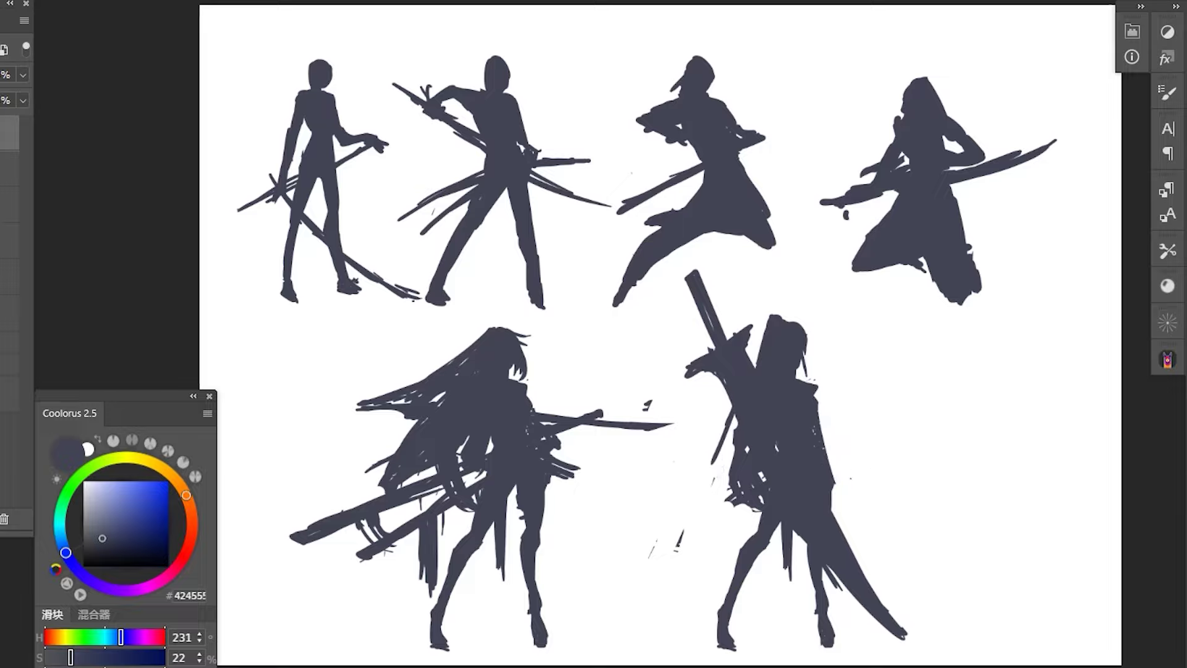
Paint a bent elbow on the right copy and a broad cloth shape draping from behind its other shoulder.
{"action": "left_click_drag", "start_coordinate": [817, 403], "coordinate": [822, 431]}
{"action": "mouse_move", "coordinate": [720, 420]}
{"action": "left_mouse_down"}
{"action": "mouse_move", "coordinate": [745, 503]}
{"action": "mouse_move", "coordinate": [761, 510]}
{"action": "mouse_move", "coordinate": [688, 491]}
{"action": "mouse_move", "coordinate": [711, 525]}
{"action": "left_mouse_up"}
{"action": "left_click_drag", "start_coordinate": [738, 418], "coordinate": [705, 479]}
{"action": "mouse_move", "coordinate": [717, 439]}
{"action": "left_mouse_down"}
{"action": "mouse_move", "coordinate": [705, 538]}
{"action": "mouse_move", "coordinate": [723, 532]}
{"action": "mouse_move", "coordinate": [724, 510]}
{"action": "mouse_move", "coordinate": [706, 513]}
{"action": "left_mouse_up"}
{"action": "left_click_drag", "start_coordinate": [711, 498], "coordinate": [722, 540]}
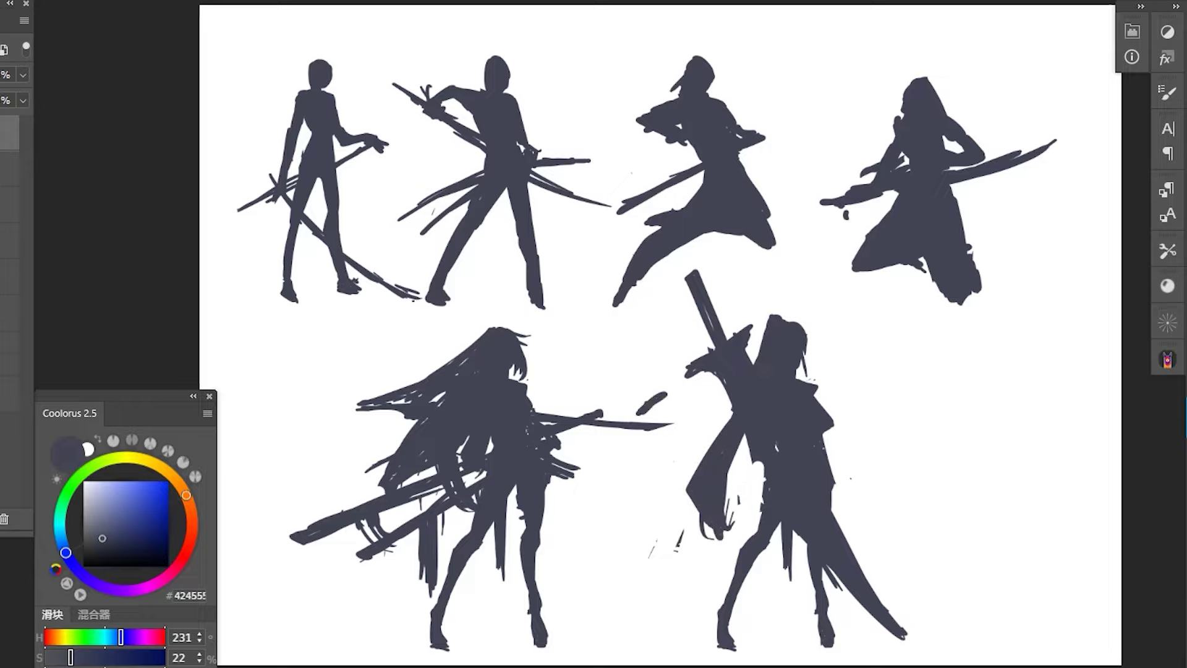
Extend the right copy's draped cloth into long ragged tails reaching its lower leg.
{"action": "mouse_move", "coordinate": [734, 454]}
{"action": "left_mouse_down"}
{"action": "mouse_move", "coordinate": [730, 547]}
{"action": "mouse_move", "coordinate": [755, 588]}
{"action": "left_mouse_up"}
{"action": "left_click_drag", "start_coordinate": [733, 538], "coordinate": [761, 597]}
{"action": "left_click_drag", "start_coordinate": [691, 500], "coordinate": [683, 591]}
{"action": "left_click_drag", "start_coordinate": [702, 522], "coordinate": [722, 583]}
{"action": "mouse_move", "coordinate": [702, 509]}
{"action": "left_mouse_down"}
{"action": "mouse_move", "coordinate": [696, 546]}
{"action": "mouse_move", "coordinate": [724, 587]}
{"action": "left_mouse_up"}
{"action": "left_click_drag", "start_coordinate": [710, 524], "coordinate": [708, 559]}
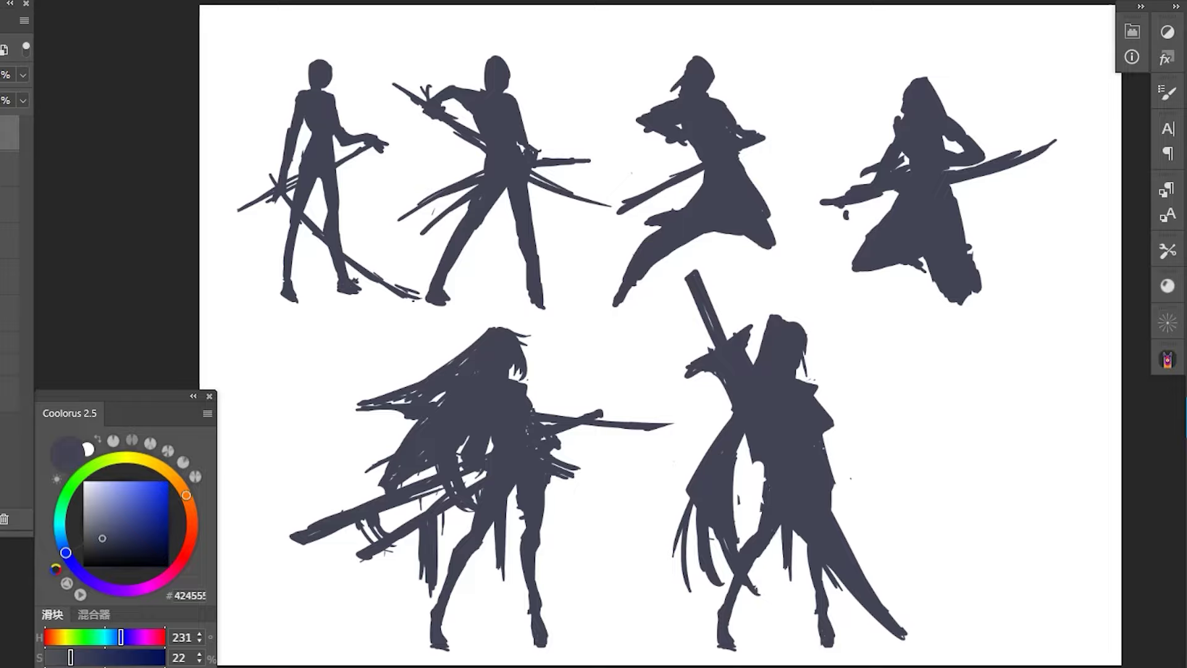
Hang short ragged strips from the right copy's elbow and fill out the upper edge of its draped cloth.
{"action": "mouse_move", "coordinate": [823, 429]}
{"action": "left_mouse_down"}
{"action": "mouse_move", "coordinate": [858, 501]}
{"action": "mouse_move", "coordinate": [856, 471]}
{"action": "left_mouse_up"}
{"action": "left_click_drag", "start_coordinate": [818, 398], "coordinate": [839, 426]}
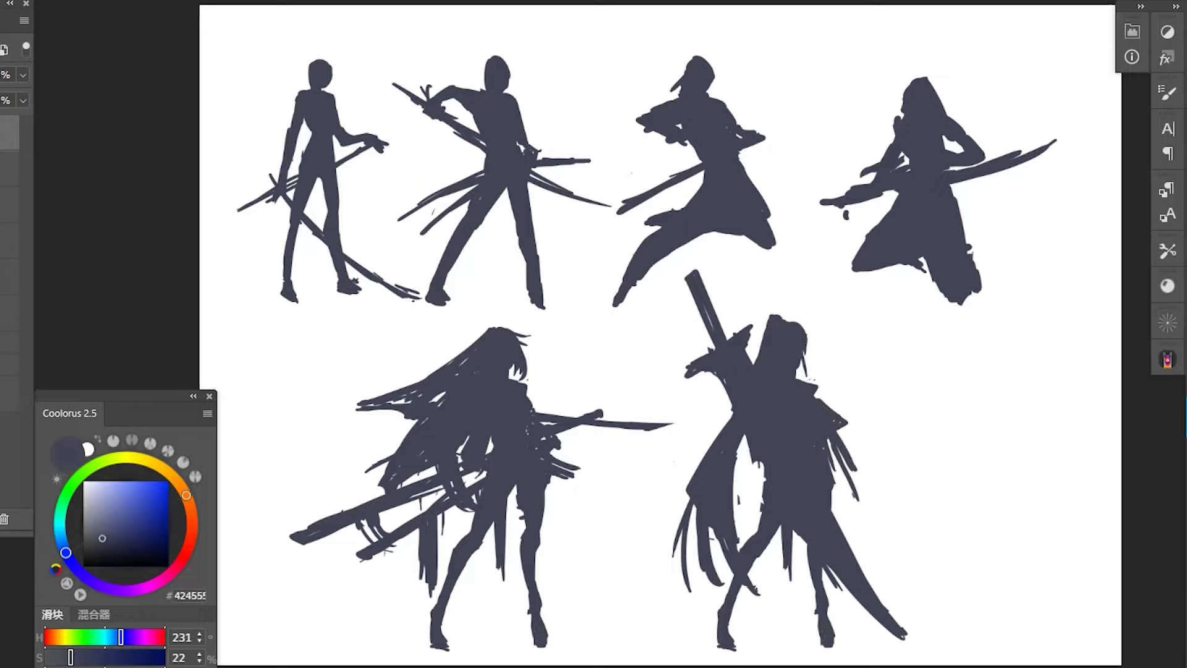
{"action": "left_click_drag", "start_coordinate": [731, 404], "coordinate": [697, 468]}
{"action": "left_click_drag", "start_coordinate": [715, 433], "coordinate": [675, 549]}
{"action": "left_click_drag", "start_coordinate": [730, 400], "coordinate": [696, 466]}
{"action": "left_click_drag", "start_coordinate": [761, 345], "coordinate": [753, 365]}
{"action": "left_click_drag", "start_coordinate": [732, 411], "coordinate": [719, 433]}
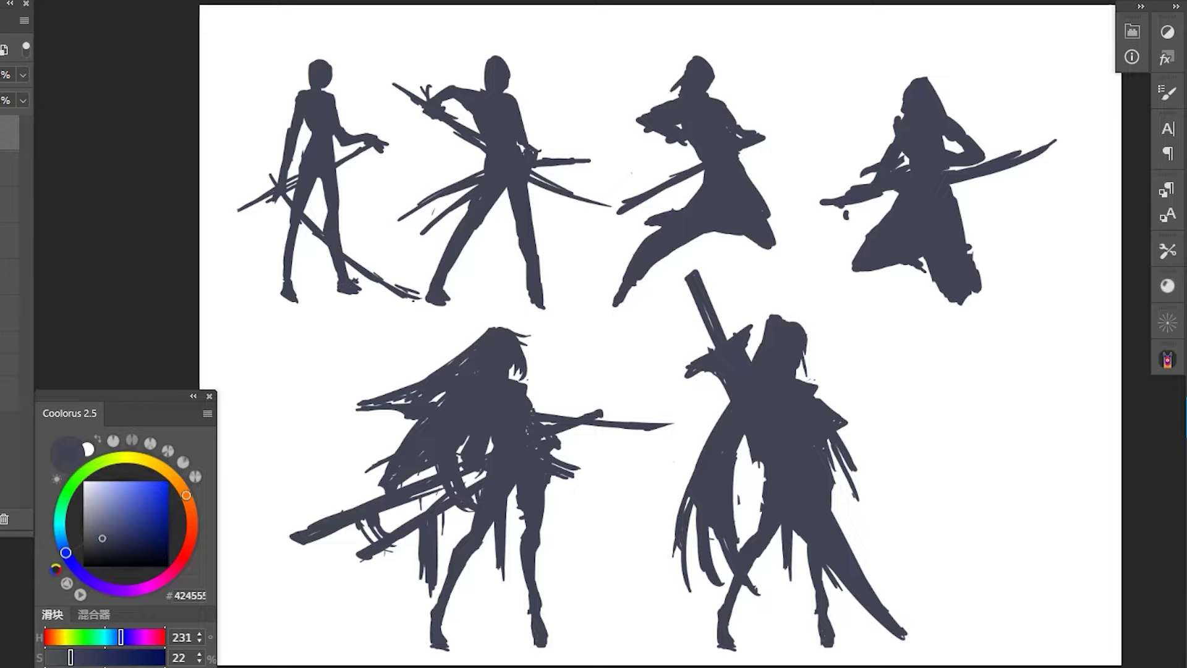
Lengthen the greatsword figure's elbow strip and paint short pointed cloth strips beside its waist.
{"action": "left_click_drag", "start_coordinate": [844, 458], "coordinate": [864, 524]}
{"action": "mouse_move", "coordinate": [750, 442]}
{"action": "left_mouse_down"}
{"action": "mouse_move", "coordinate": [775, 512]}
{"action": "mouse_move", "coordinate": [773, 479]}
{"action": "left_mouse_up"}
{"action": "left_click_drag", "start_coordinate": [748, 441], "coordinate": [750, 469]}
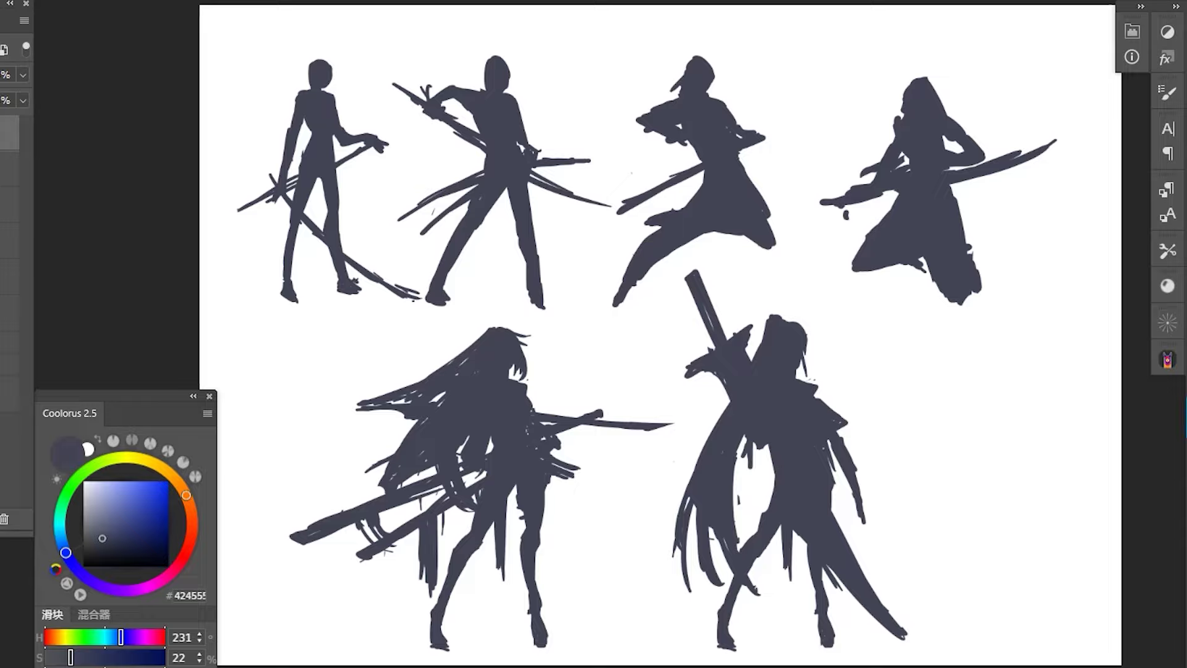
{"action": "mouse_move", "coordinate": [753, 443]}
{"action": "left_mouse_down"}
{"action": "mouse_move", "coordinate": [754, 489]}
{"action": "mouse_move", "coordinate": [767, 471]}
{"action": "mouse_move", "coordinate": [748, 502]}
{"action": "mouse_move", "coordinate": [761, 495]}
{"action": "left_mouse_up"}
{"action": "mouse_move", "coordinate": [790, 450]}
{"action": "left_mouse_down"}
{"action": "mouse_move", "coordinate": [771, 495]}
{"action": "mouse_move", "coordinate": [776, 485]}
{"action": "left_mouse_up"}
{"action": "mouse_move", "coordinate": [836, 492]}
{"action": "left_mouse_down"}
{"action": "mouse_move", "coordinate": [816, 429]}
{"action": "mouse_move", "coordinate": [823, 473]}
{"action": "left_mouse_up"}
{"action": "left_click_drag", "start_coordinate": [777, 550], "coordinate": [770, 486]}
Replace the long strip at the greatsword figure's elbow with a broad ragged sleeve and fill out the shoulder above it.
{"action": "left_click_drag", "start_coordinate": [819, 430], "coordinate": [829, 441]}
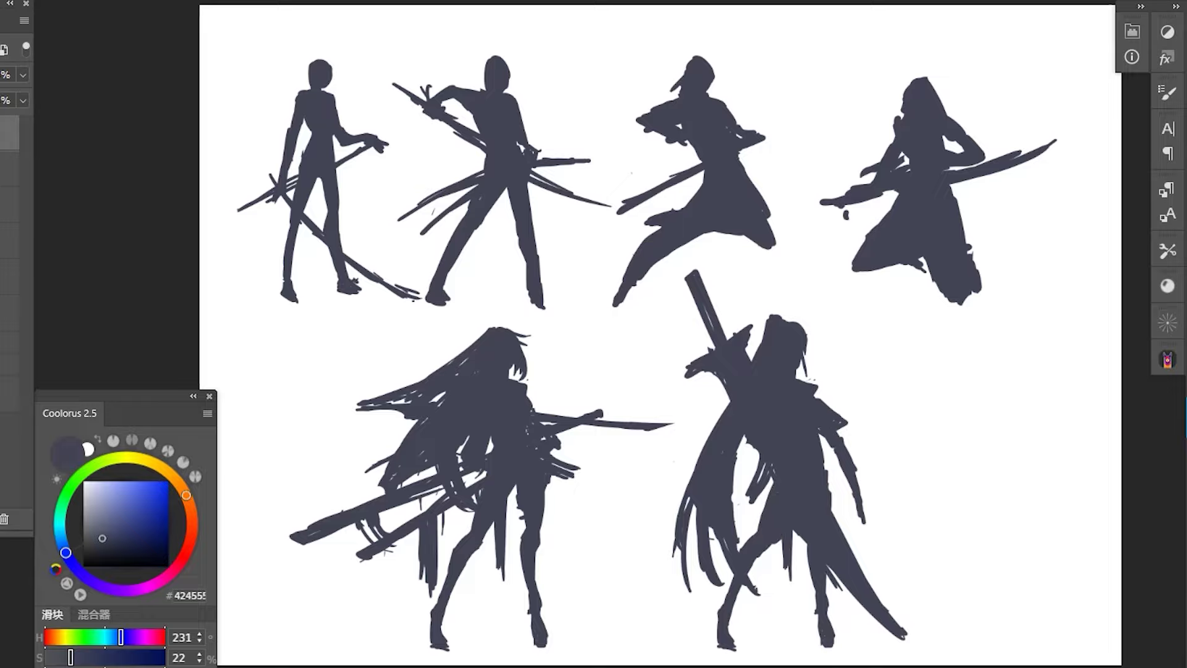
{"action": "mouse_move", "coordinate": [863, 522]}
{"action": "left_mouse_down"}
{"action": "mouse_move", "coordinate": [841, 437]}
{"action": "mouse_move", "coordinate": [838, 464]}
{"action": "mouse_move", "coordinate": [822, 438]}
{"action": "mouse_move", "coordinate": [827, 454]}
{"action": "left_mouse_up"}
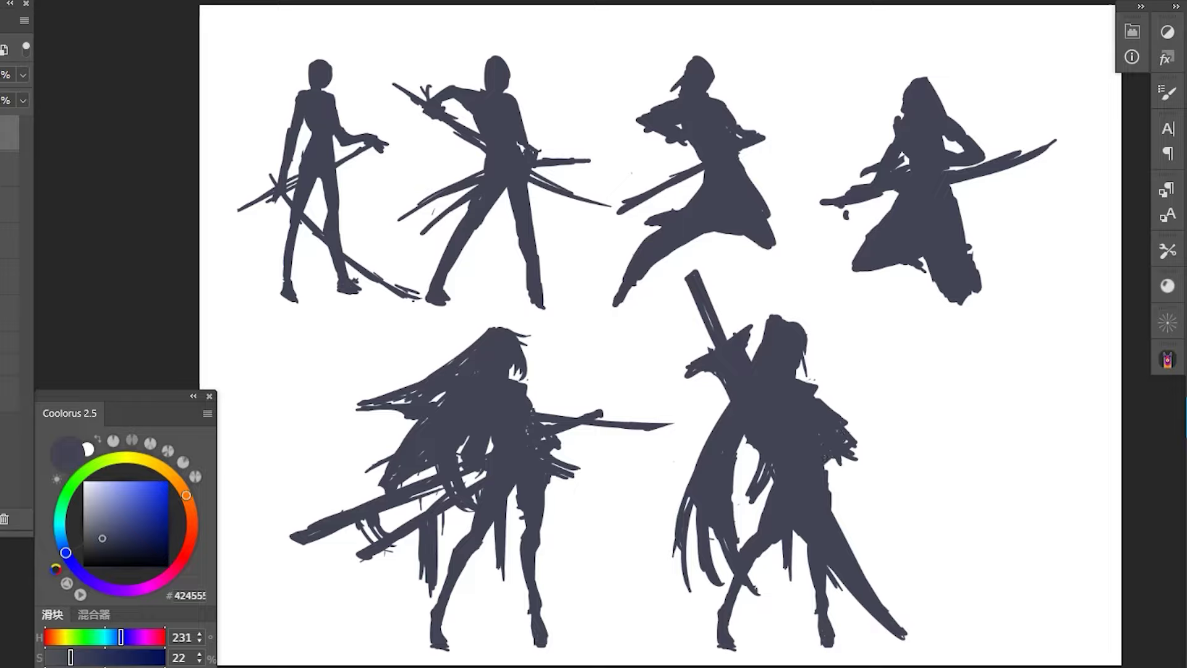
{"action": "mouse_move", "coordinate": [818, 377]}
{"action": "left_mouse_down"}
{"action": "mouse_move", "coordinate": [800, 393]}
{"action": "mouse_move", "coordinate": [857, 442]}
{"action": "left_mouse_up"}
Sweep the greatsword figure's draped cloth outward into a broad pointed tail and tidy the leg beneath it.
{"action": "mouse_move", "coordinate": [747, 438]}
{"action": "left_mouse_down"}
{"action": "mouse_move", "coordinate": [738, 469]}
{"action": "mouse_move", "coordinate": [657, 497]}
{"action": "left_mouse_up"}
{"action": "left_click_drag", "start_coordinate": [709, 436], "coordinate": [642, 515]}
{"action": "left_click_drag", "start_coordinate": [755, 449], "coordinate": [735, 487]}
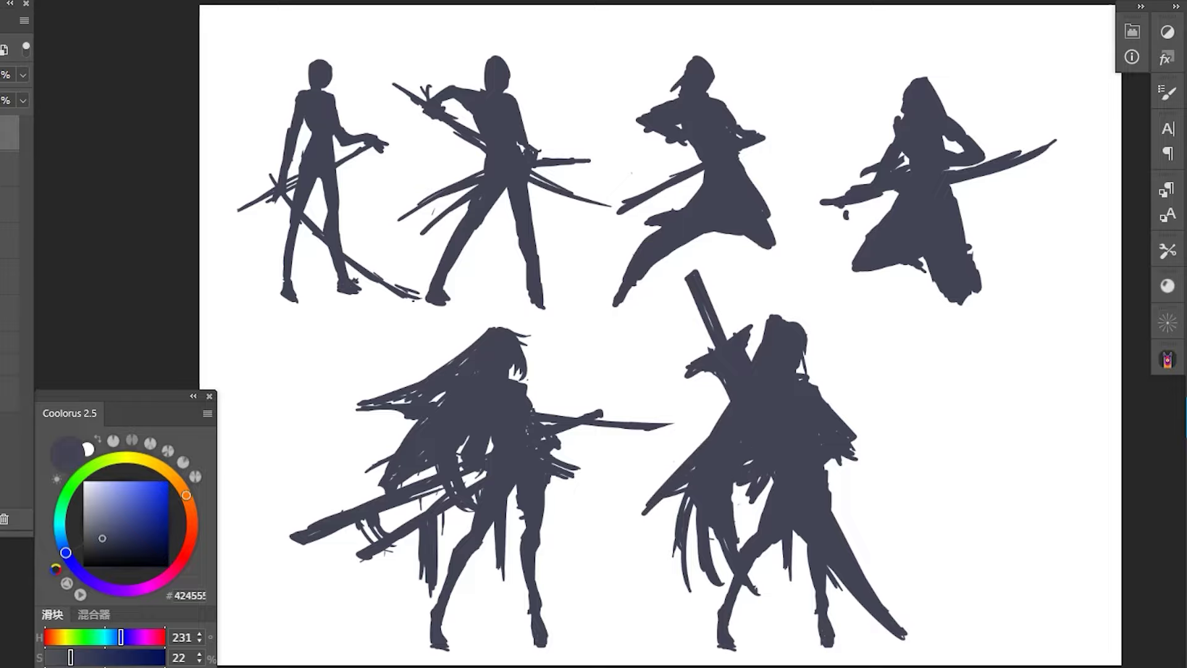
{"action": "left_click_drag", "start_coordinate": [733, 572], "coordinate": [716, 629]}
{"action": "left_click_drag", "start_coordinate": [777, 543], "coordinate": [748, 572]}
Reshape the greatsword into a slim grip with a pointed pommel, leaving a slender raised forearm and a longer guard tip.
{"action": "left_click_drag", "start_coordinate": [747, 341], "coordinate": [766, 329]}
{"action": "key", "text": "ctrl+z"}
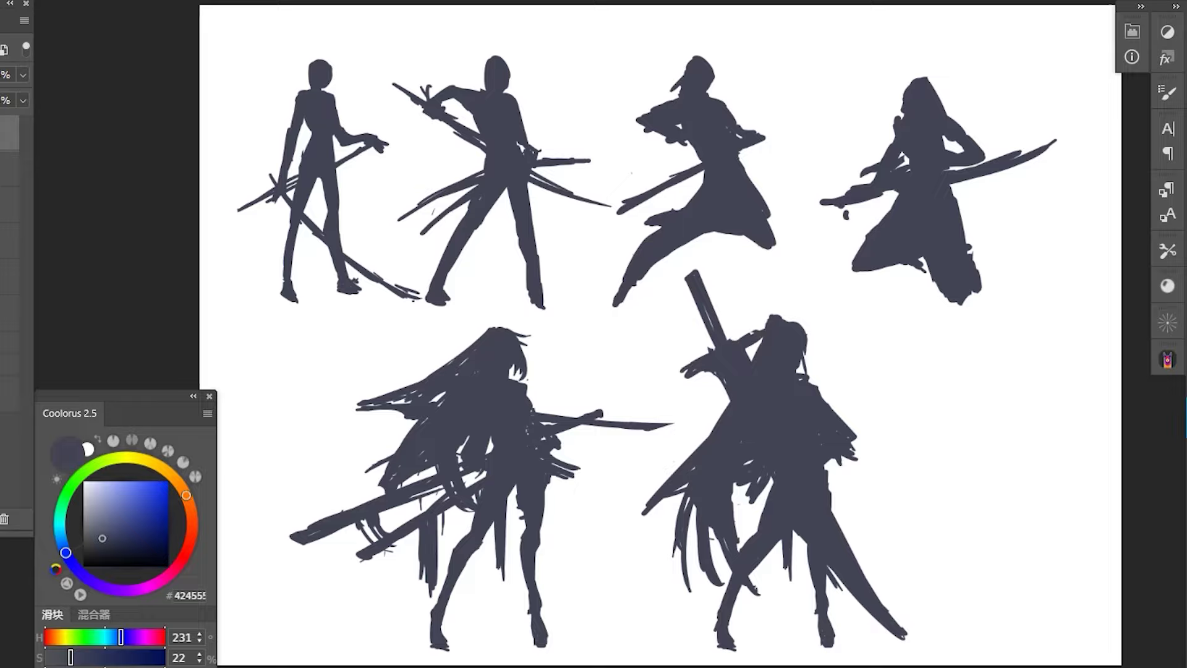
{"action": "left_click_drag", "start_coordinate": [687, 279], "coordinate": [711, 340]}
{"action": "mouse_move", "coordinate": [695, 273]}
{"action": "left_mouse_down"}
{"action": "mouse_move", "coordinate": [689, 259]}
{"action": "mouse_move", "coordinate": [724, 336]}
{"action": "left_mouse_up"}
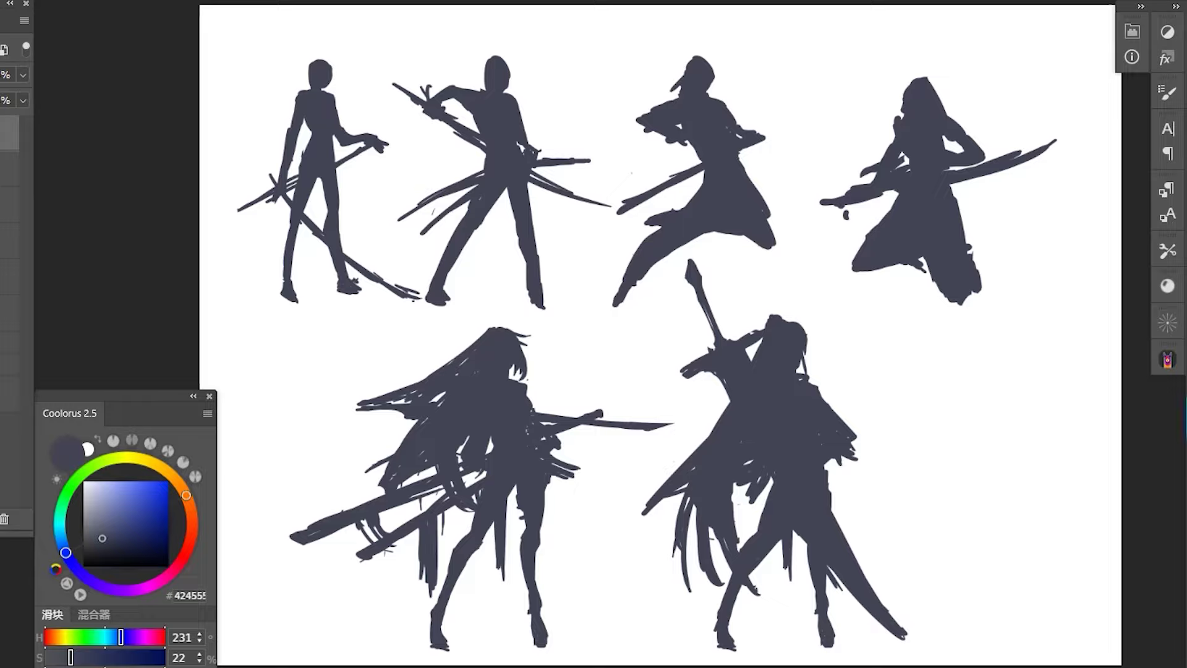
{"action": "left_click_drag", "start_coordinate": [685, 371], "coordinate": [673, 378]}
Hang thin ragged strips from the greatsword figure's knees, hip and shoulder, and split its trailing coat tail into jagged points.
{"action": "mouse_move", "coordinate": [792, 531]}
{"action": "left_mouse_down"}
{"action": "mouse_move", "coordinate": [790, 582]}
{"action": "mouse_move", "coordinate": [782, 540]}
{"action": "left_mouse_up"}
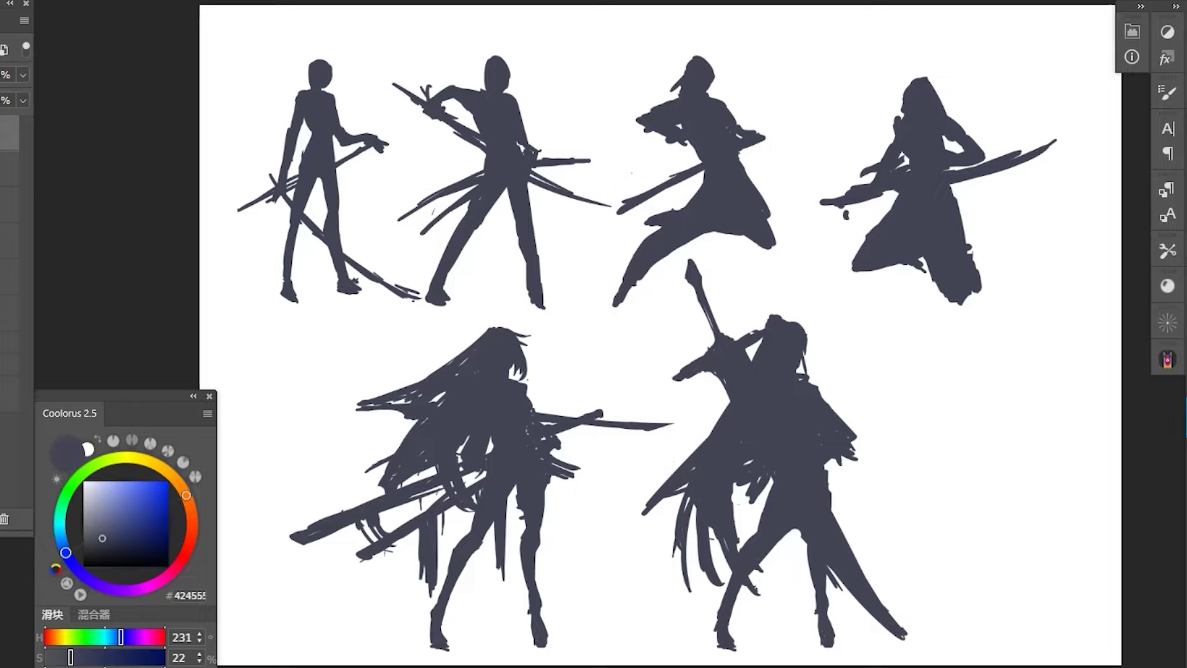
{"action": "left_click_drag", "start_coordinate": [748, 587], "coordinate": [752, 617]}
{"action": "left_click_drag", "start_coordinate": [758, 568], "coordinate": [754, 589]}
{"action": "left_click_drag", "start_coordinate": [811, 541], "coordinate": [805, 609]}
{"action": "left_click_drag", "start_coordinate": [840, 461], "coordinate": [832, 531]}
{"action": "left_click_drag", "start_coordinate": [752, 485], "coordinate": [740, 527]}
{"action": "left_click_drag", "start_coordinate": [753, 486], "coordinate": [740, 526]}
{"action": "left_click_drag", "start_coordinate": [727, 393], "coordinate": [665, 426]}
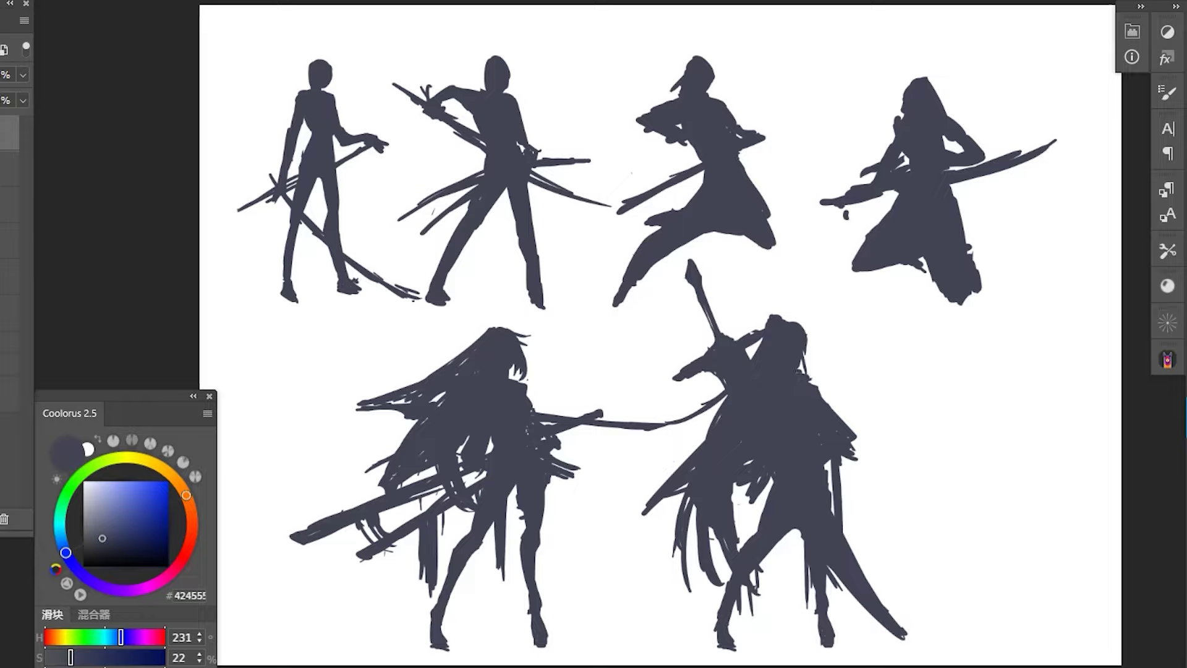
{"action": "left_click_drag", "start_coordinate": [878, 620], "coordinate": [906, 639]}
{"action": "left_click_drag", "start_coordinate": [797, 533], "coordinate": [881, 633]}
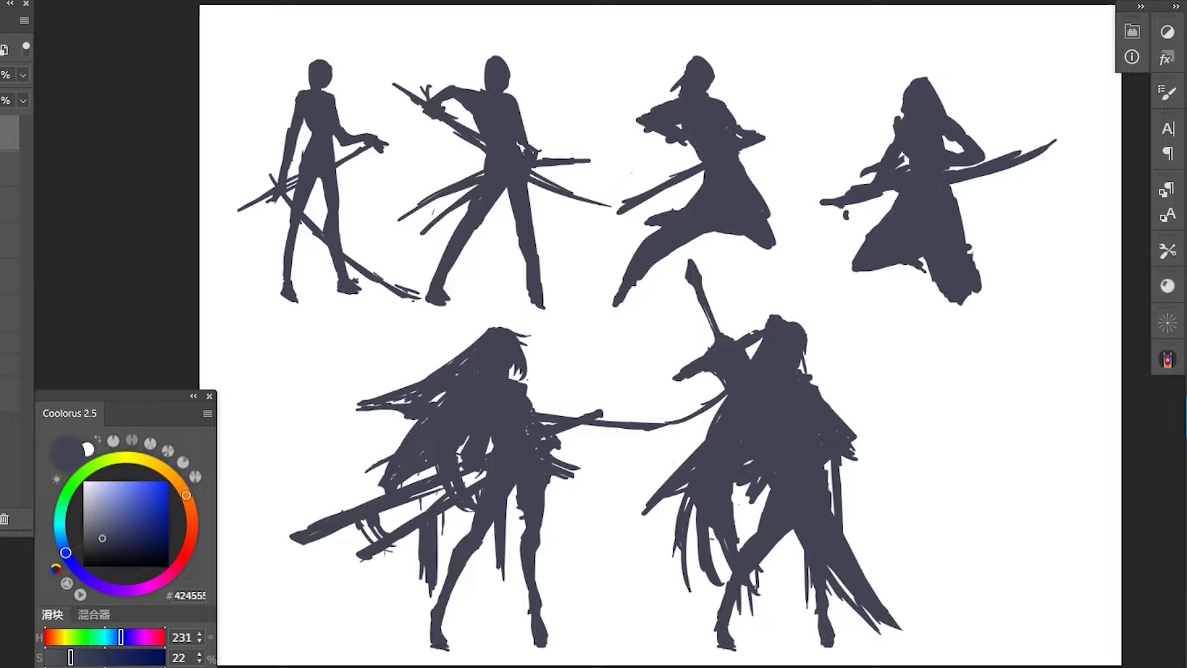
Select the greatsword's grip and pommel and rotate them to lean further away from the head.
{"action": "mouse_move", "coordinate": [735, 350]}
{"action": "left_mouse_down"}
{"action": "mouse_move", "coordinate": [692, 254]}
{"action": "mouse_move", "coordinate": [677, 355]}
{"action": "left_mouse_up"}
{"action": "key", "text": "ctrl+t"}
{"action": "left_click_drag", "start_coordinate": [751, 365], "coordinate": [757, 355]}
{"action": "left_click_drag", "start_coordinate": [725, 285], "coordinate": [717, 291]}
{"action": "key", "text": "Return"}
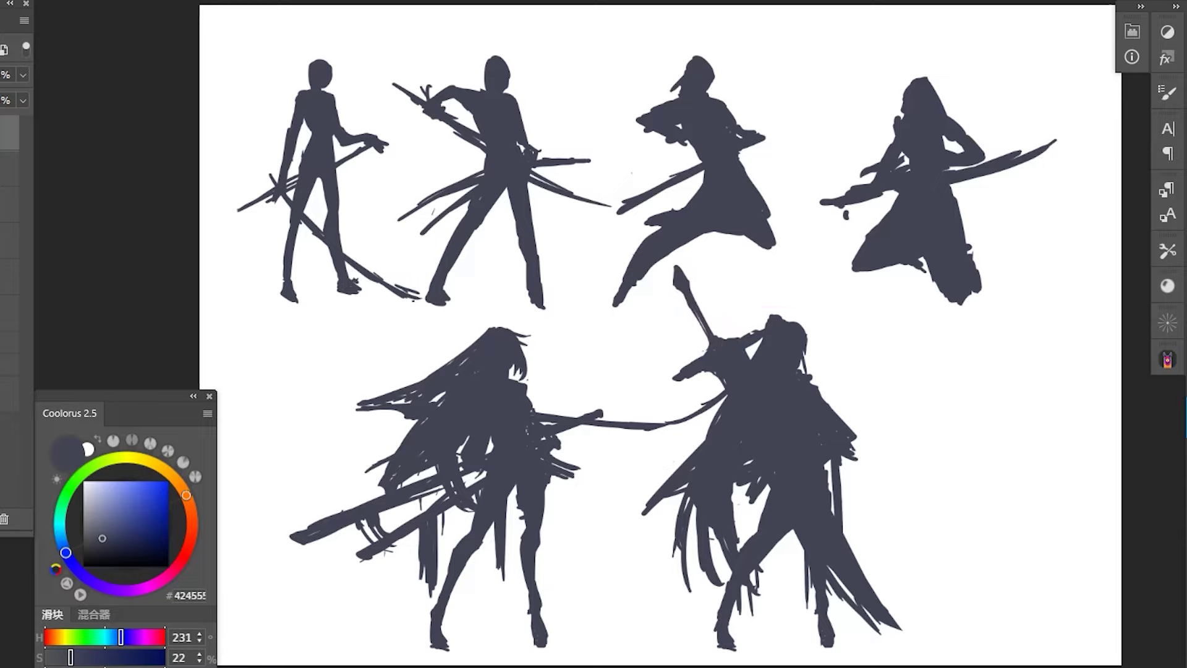
Thicken the greatsword figure's bent thigh and break up the outer edge of its sleeve into ruffles.
{"action": "mouse_move", "coordinate": [825, 462]}
{"action": "left_mouse_down"}
{"action": "mouse_move", "coordinate": [835, 515]}
{"action": "mouse_move", "coordinate": [766, 557]}
{"action": "mouse_move", "coordinate": [777, 538]}
{"action": "left_mouse_up"}
{"action": "mouse_move", "coordinate": [831, 462]}
{"action": "left_mouse_down"}
{"action": "mouse_move", "coordinate": [833, 514]}
{"action": "mouse_move", "coordinate": [764, 559]}
{"action": "left_mouse_up"}
{"action": "left_click_drag", "start_coordinate": [811, 506], "coordinate": [787, 533]}
{"action": "left_click_drag", "start_coordinate": [770, 546], "coordinate": [760, 564]}
{"action": "left_click_drag", "start_coordinate": [830, 402], "coordinate": [846, 412]}
{"action": "left_click_drag", "start_coordinate": [836, 407], "coordinate": [848, 422]}
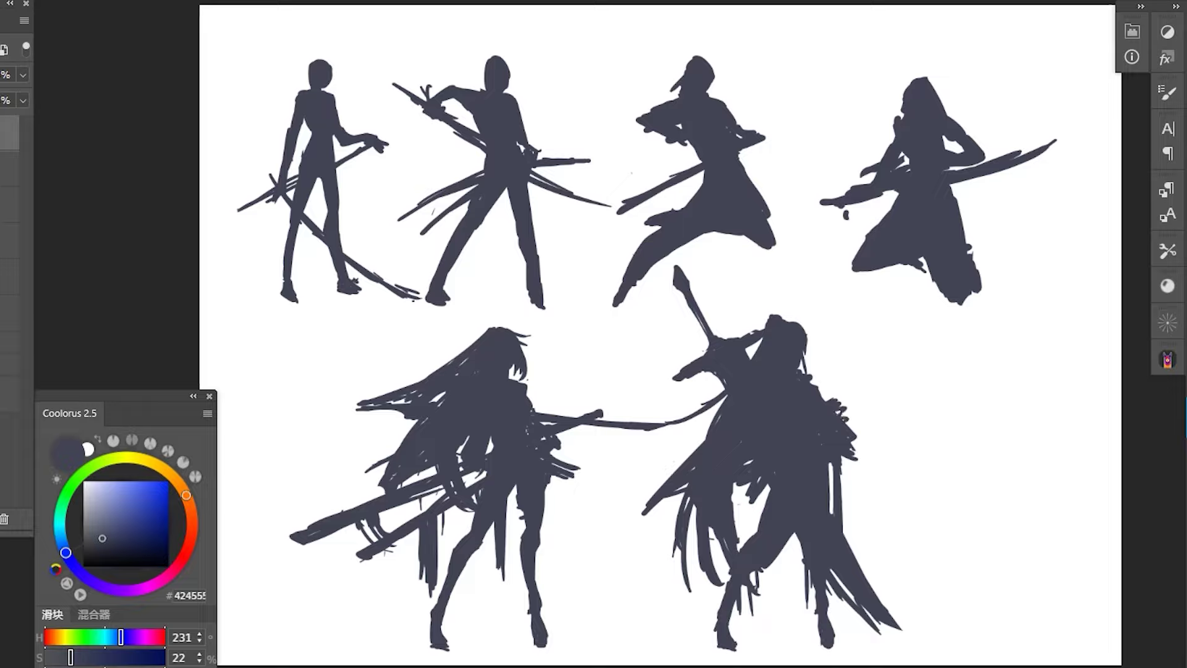
Replace the long thin strand behind the greatsword figure's shoulder with short pointed tufts.
{"action": "key", "text": "ctrl+z"}
{"action": "key", "text": "ctrl+z"}
{"action": "left_click_drag", "start_coordinate": [725, 396], "coordinate": [698, 414]}
{"action": "left_click_drag", "start_coordinate": [717, 413], "coordinate": [693, 433]}
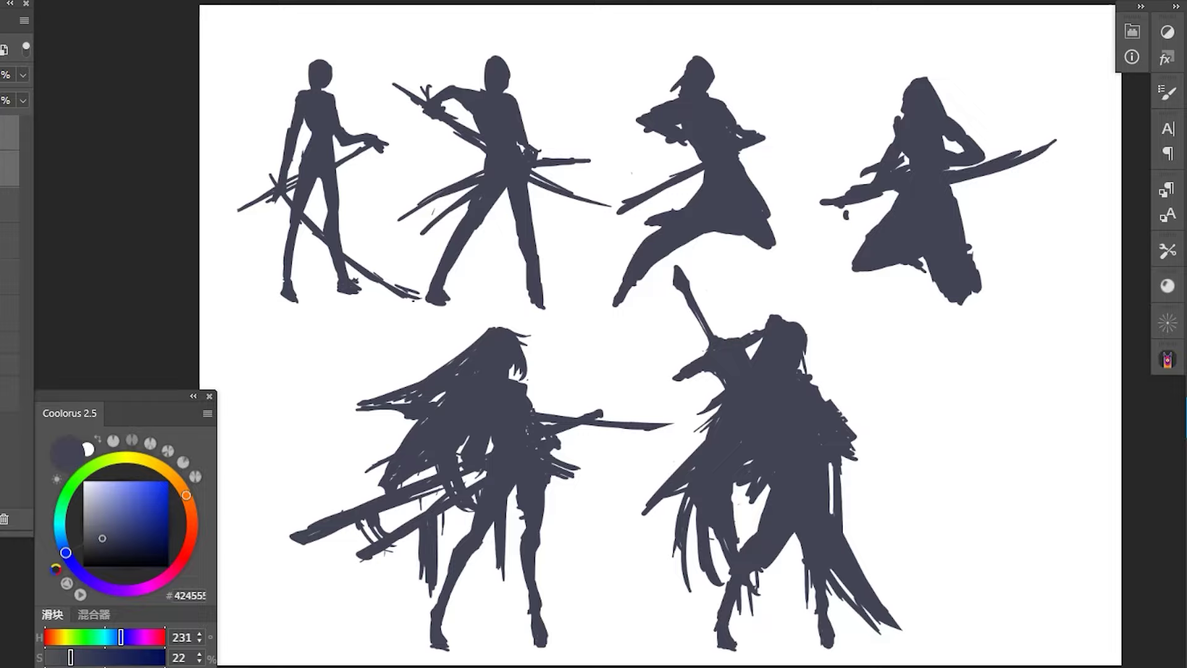
Shift both lower-row figures toward the canvas's left edge and duplicate the greatsword figure into the freed space.
{"action": "key", "text": "ctrl+t"}
{"action": "left_click_drag", "start_coordinate": [779, 420], "coordinate": [674, 415]}
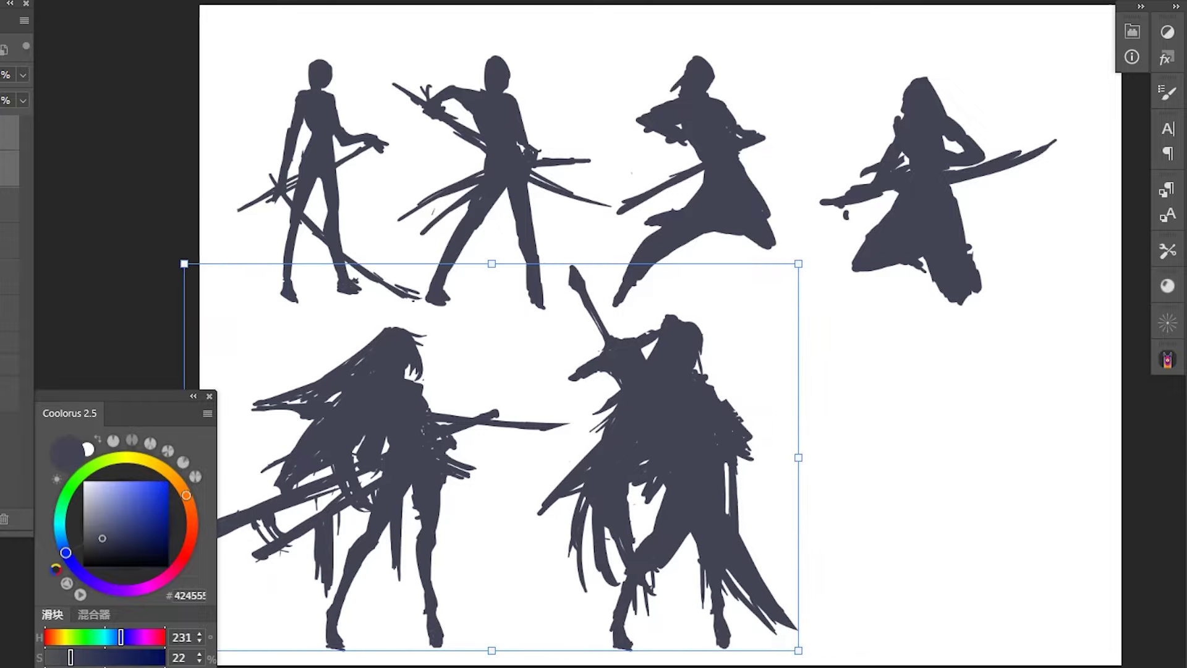
{"action": "key", "text": "Return"}
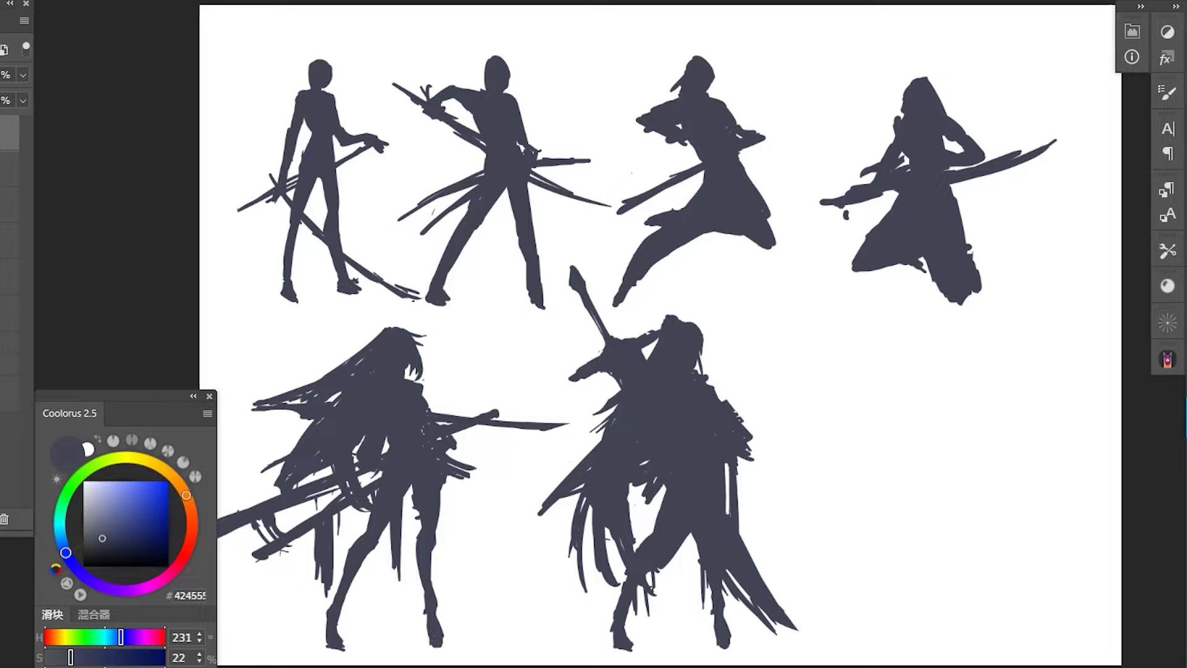
{"action": "left_click_drag", "start_coordinate": [685, 460], "coordinate": [943, 461]}
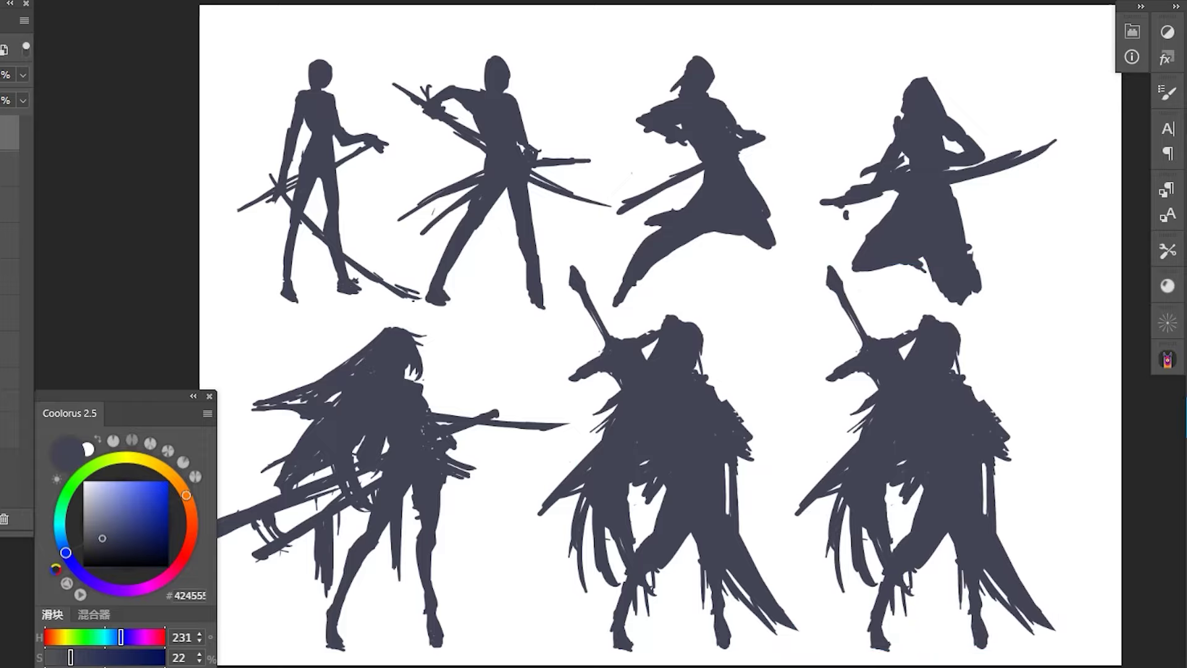
Erase the new copy's greatsword, raised arm and cloak, and sketch long hair strands from its head.
{"action": "mouse_move", "coordinate": [832, 266]}
{"action": "left_mouse_down"}
{"action": "mouse_move", "coordinate": [878, 349]}
{"action": "mouse_move", "coordinate": [915, 331]}
{"action": "left_mouse_up"}
{"action": "left_click_drag", "start_coordinate": [861, 409], "coordinate": [871, 396]}
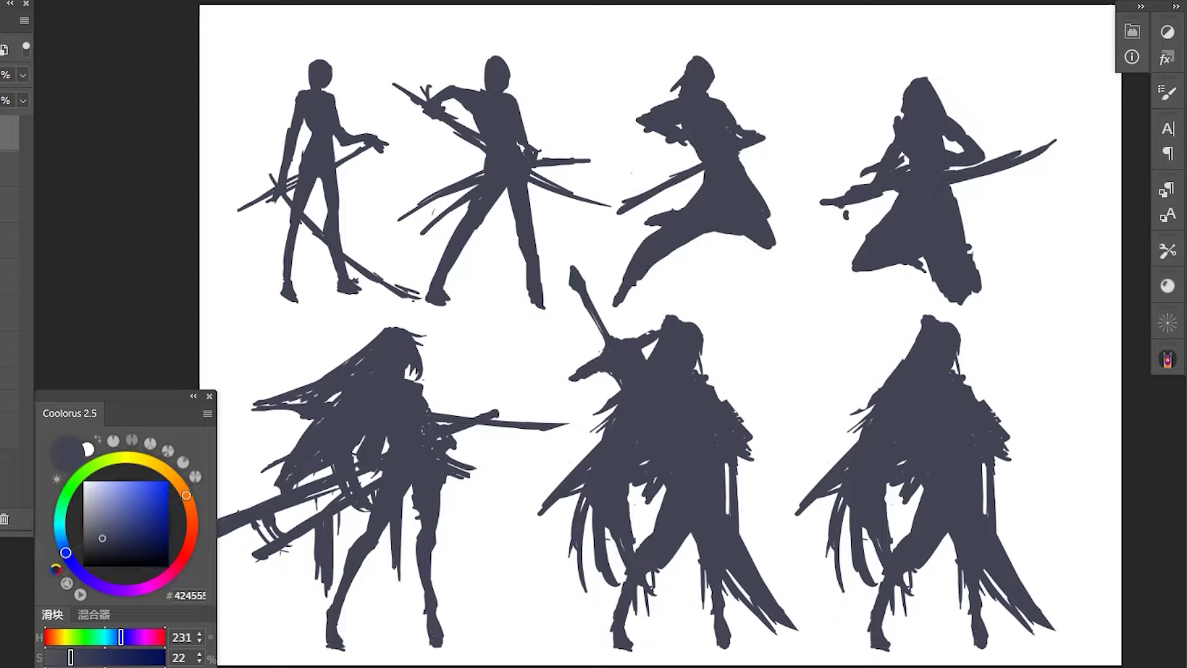
{"action": "mouse_move", "coordinate": [912, 307]}
{"action": "left_mouse_down"}
{"action": "mouse_move", "coordinate": [835, 374]}
{"action": "mouse_move", "coordinate": [766, 504]}
{"action": "mouse_move", "coordinate": [780, 519]}
{"action": "left_mouse_up"}
{"action": "left_click", "coordinate": [958, 323]}
{"action": "mouse_move", "coordinate": [952, 317]}
{"action": "left_mouse_down"}
{"action": "mouse_move", "coordinate": [983, 363]}
{"action": "mouse_move", "coordinate": [1009, 459]}
{"action": "left_mouse_up"}
{"action": "mouse_move", "coordinate": [878, 383]}
{"action": "left_mouse_down"}
{"action": "mouse_move", "coordinate": [828, 562]}
{"action": "mouse_move", "coordinate": [872, 575]}
{"action": "mouse_move", "coordinate": [909, 420]}
{"action": "left_mouse_up"}
{"action": "mouse_move", "coordinate": [983, 436]}
{"action": "left_mouse_down"}
{"action": "mouse_move", "coordinate": [986, 520]}
{"action": "mouse_move", "coordinate": [1027, 619]}
{"action": "mouse_move", "coordinate": [1051, 628]}
{"action": "left_mouse_up"}
Form the new copy's hair into a long curved ponytail tapering to a point behind its back.
{"action": "left_click_drag", "start_coordinate": [896, 327], "coordinate": [829, 498]}
{"action": "left_click_drag", "start_coordinate": [865, 398], "coordinate": [872, 544]}
{"action": "left_click_drag", "start_coordinate": [841, 414], "coordinate": [831, 513]}
{"action": "mouse_move", "coordinate": [959, 317]}
{"action": "left_mouse_down"}
{"action": "mouse_move", "coordinate": [1009, 361]}
{"action": "mouse_move", "coordinate": [980, 409]}
{"action": "mouse_move", "coordinate": [971, 325]}
{"action": "mouse_move", "coordinate": [1007, 361]}
{"action": "left_mouse_up"}
{"action": "mouse_move", "coordinate": [905, 312]}
{"action": "left_mouse_down"}
{"action": "mouse_move", "coordinate": [823, 388]}
{"action": "mouse_move", "coordinate": [914, 323]}
{"action": "mouse_move", "coordinate": [955, 318]}
{"action": "mouse_move", "coordinate": [937, 312]}
{"action": "left_mouse_up"}
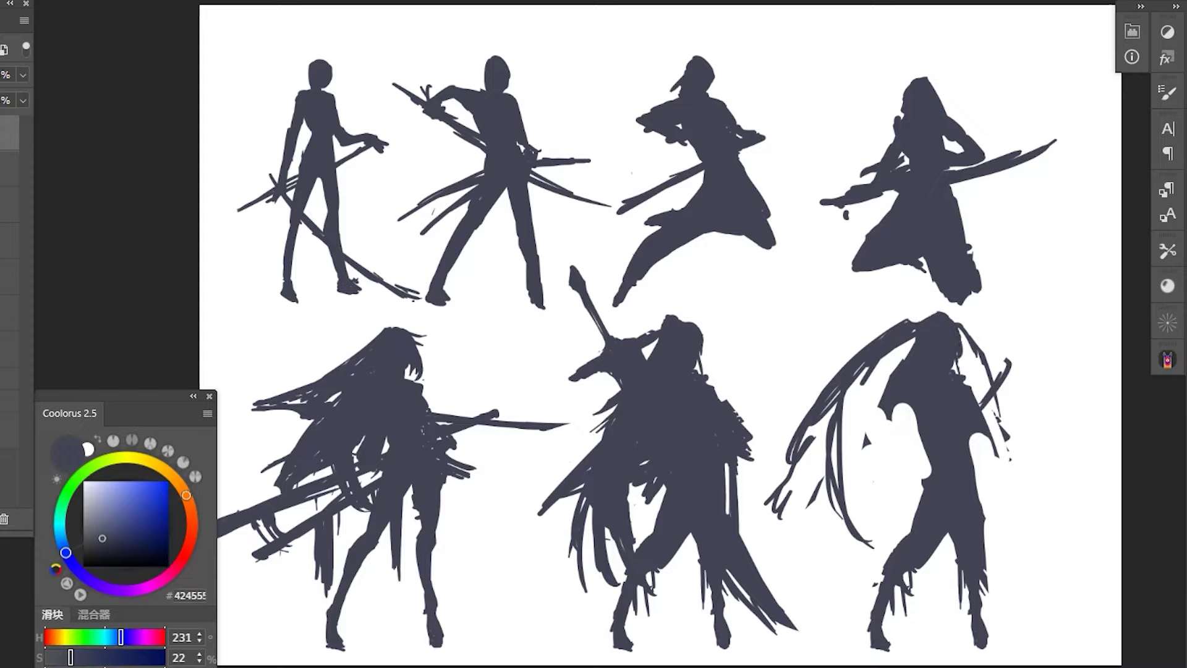
{"action": "mouse_move", "coordinate": [863, 366]}
{"action": "left_mouse_down"}
{"action": "mouse_move", "coordinate": [829, 402]}
{"action": "mouse_move", "coordinate": [813, 482]}
{"action": "mouse_move", "coordinate": [856, 538]}
{"action": "left_mouse_up"}
{"action": "left_click_drag", "start_coordinate": [798, 421], "coordinate": [772, 513]}
{"action": "mouse_move", "coordinate": [862, 538]}
{"action": "left_mouse_down"}
{"action": "mouse_move", "coordinate": [840, 421]}
{"action": "mouse_move", "coordinate": [822, 507]}
{"action": "left_mouse_up"}
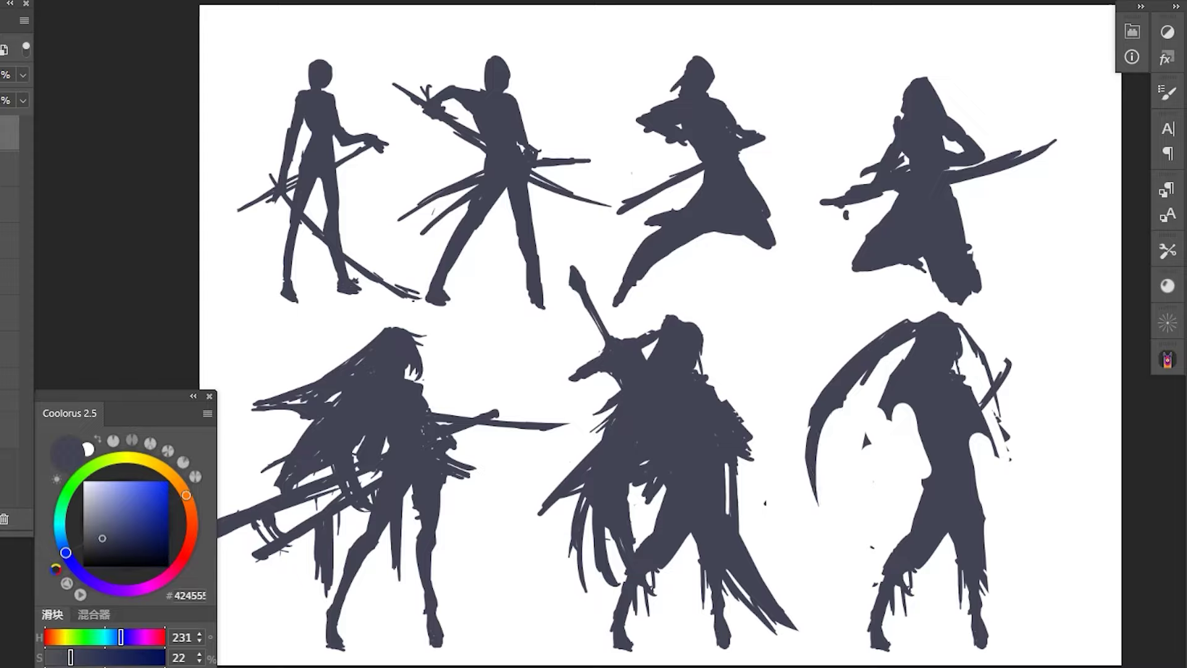
Carve out the new copy's neck and repaint its shoulders and torso down to a narrow waist.
{"action": "left_click_drag", "start_coordinate": [961, 333], "coordinate": [990, 387]}
{"action": "mouse_move", "coordinate": [906, 346]}
{"action": "left_mouse_down"}
{"action": "mouse_move", "coordinate": [987, 412]}
{"action": "mouse_move", "coordinate": [946, 473]}
{"action": "left_mouse_up"}
{"action": "left_click_drag", "start_coordinate": [914, 393], "coordinate": [934, 430]}
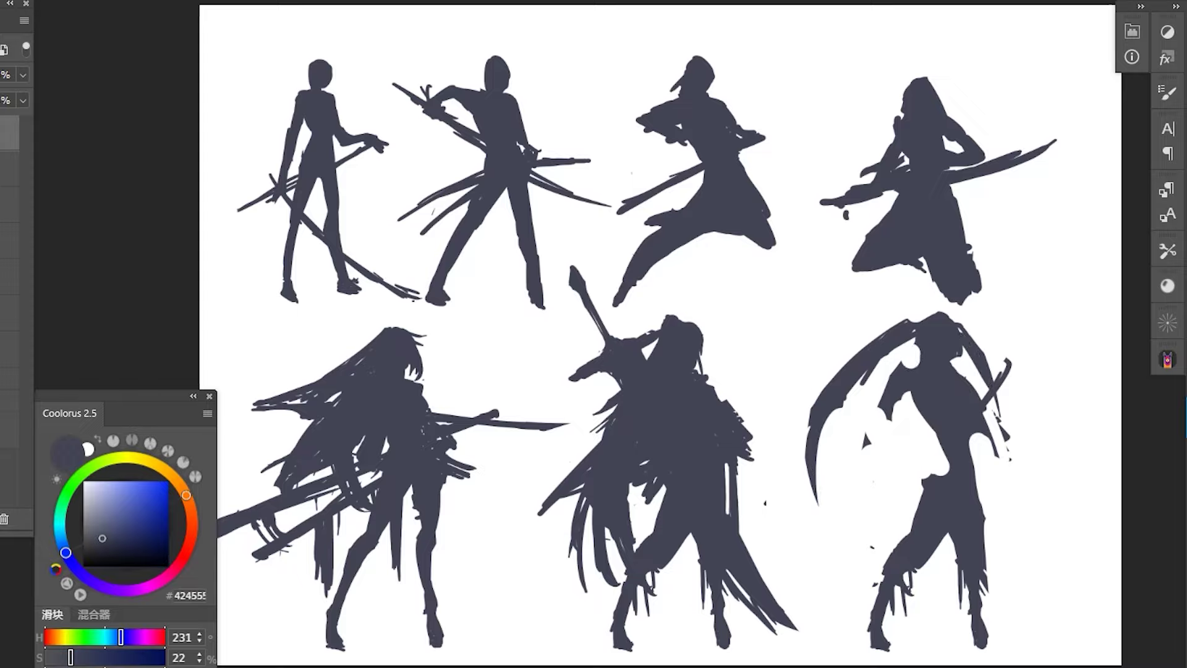
{"action": "left_click_drag", "start_coordinate": [968, 364], "coordinate": [952, 382]}
{"action": "left_click_drag", "start_coordinate": [974, 372], "coordinate": [916, 483]}
{"action": "mouse_move", "coordinate": [906, 364]}
{"action": "left_mouse_down"}
{"action": "mouse_move", "coordinate": [881, 408]}
{"action": "mouse_move", "coordinate": [906, 460]}
{"action": "left_mouse_up"}
{"action": "left_click_drag", "start_coordinate": [983, 437], "coordinate": [976, 459]}
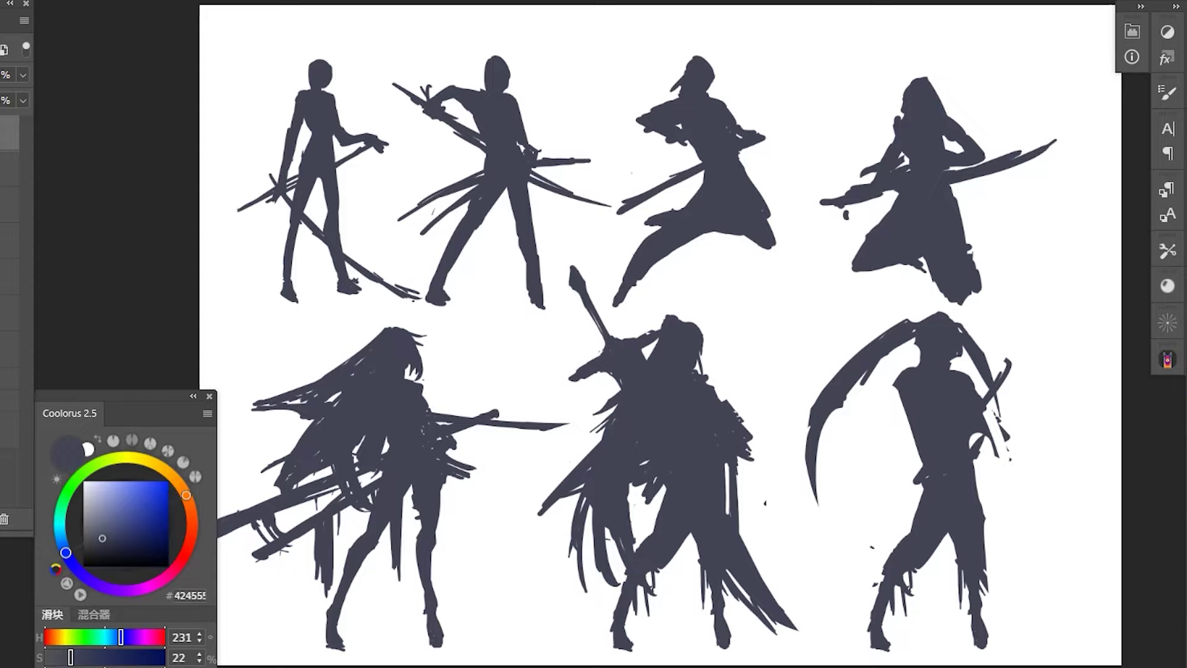
Paint a long sword slanting behind the new figure's hips and an arm reaching out to its grip.
{"action": "left_click_drag", "start_coordinate": [962, 380], "coordinate": [988, 402]}
{"action": "left_click_drag", "start_coordinate": [952, 371], "coordinate": [989, 414]}
{"action": "mouse_move", "coordinate": [937, 358]}
{"action": "left_mouse_down"}
{"action": "mouse_move", "coordinate": [952, 377]}
{"action": "mouse_move", "coordinate": [984, 380]}
{"action": "mouse_move", "coordinate": [1006, 353]}
{"action": "mouse_move", "coordinate": [981, 419]}
{"action": "left_mouse_up"}
{"action": "left_click_drag", "start_coordinate": [973, 434], "coordinate": [970, 448]}
{"action": "left_click_drag", "start_coordinate": [922, 492], "coordinate": [786, 616]}
{"action": "mouse_move", "coordinate": [974, 468]}
{"action": "left_mouse_down"}
{"action": "mouse_move", "coordinate": [1011, 413]}
{"action": "mouse_move", "coordinate": [1017, 357]}
{"action": "left_mouse_up"}
{"action": "mouse_move", "coordinate": [956, 390]}
{"action": "left_mouse_down"}
{"action": "mouse_move", "coordinate": [1044, 360]}
{"action": "mouse_move", "coordinate": [1032, 380]}
{"action": "mouse_move", "coordinate": [1017, 370]}
{"action": "left_mouse_up"}
{"action": "mouse_move", "coordinate": [974, 390]}
{"action": "left_mouse_down"}
{"action": "mouse_move", "coordinate": [962, 397]}
{"action": "mouse_move", "coordinate": [960, 382]}
{"action": "left_mouse_up"}
Paint the new figure's other arm hanging down with a pointed hand, and erase the cloth remnants beside its waist.
{"action": "left_click_drag", "start_coordinate": [909, 413], "coordinate": [885, 471]}
{"action": "mouse_move", "coordinate": [873, 481]}
{"action": "left_mouse_down"}
{"action": "mouse_move", "coordinate": [867, 488]}
{"action": "mouse_move", "coordinate": [914, 432]}
{"action": "mouse_move", "coordinate": [979, 399]}
{"action": "mouse_move", "coordinate": [964, 454]}
{"action": "left_mouse_up"}
{"action": "key", "text": "e"}
{"action": "left_click_drag", "start_coordinate": [1007, 436], "coordinate": [996, 457]}
{"action": "left_click_drag", "start_coordinate": [978, 396], "coordinate": [961, 440]}
{"action": "key", "text": "b"}
{"action": "left_click_drag", "start_coordinate": [903, 391], "coordinate": [898, 425]}
{"action": "left_click_drag", "start_coordinate": [919, 363], "coordinate": [906, 368]}
{"action": "left_click_drag", "start_coordinate": [895, 445], "coordinate": [886, 461]}
{"action": "left_click_drag", "start_coordinate": [885, 489], "coordinate": [873, 498]}
{"action": "left_click_drag", "start_coordinate": [902, 413], "coordinate": [869, 511]}
Erase the new figure's baggy thighs and trim its waist.
{"action": "key", "text": "e"}
{"action": "left_click_drag", "start_coordinate": [957, 520], "coordinate": [922, 564]}
{"action": "left_click_drag", "start_coordinate": [964, 485], "coordinate": [915, 572]}
{"action": "left_click_drag", "start_coordinate": [983, 479], "coordinate": [955, 581]}
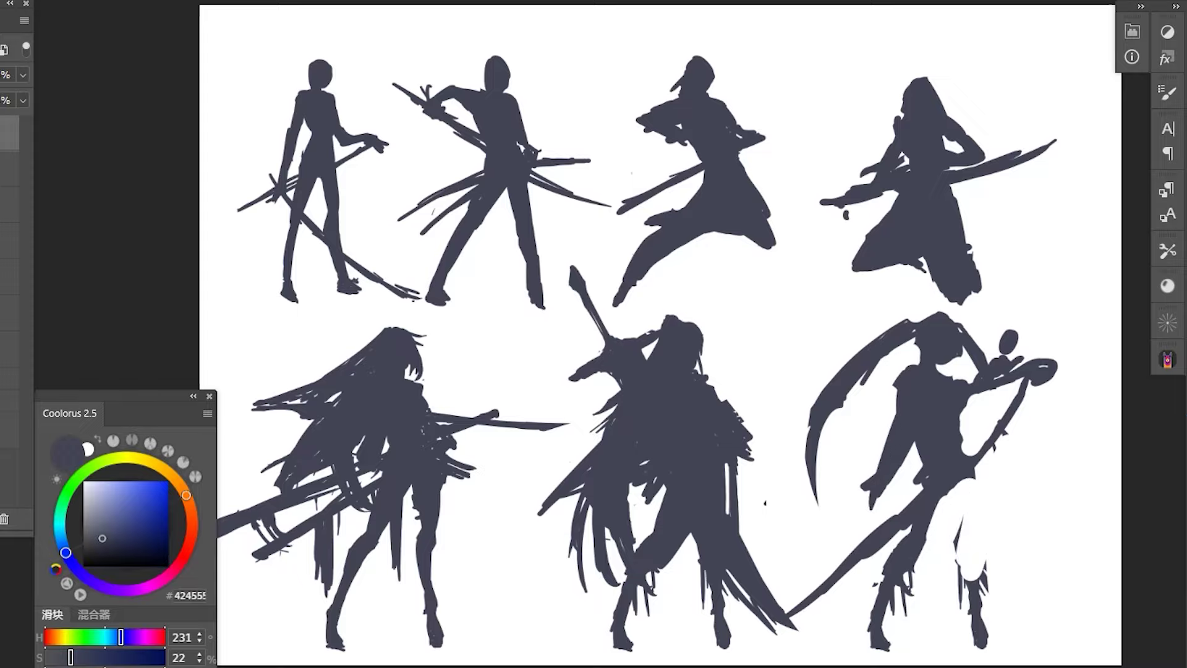
{"action": "left_click_drag", "start_coordinate": [961, 411], "coordinate": [943, 445]}
{"action": "mouse_move", "coordinate": [958, 418]}
{"action": "left_mouse_down"}
{"action": "mouse_move", "coordinate": [921, 467]}
{"action": "mouse_move", "coordinate": [935, 423]}
{"action": "mouse_move", "coordinate": [922, 464]}
{"action": "left_mouse_up"}
Repaint the new figure's waist and hips with slimmer upper legs.
{"action": "key", "text": "b"}
{"action": "mouse_move", "coordinate": [942, 427]}
{"action": "left_mouse_down"}
{"action": "mouse_move", "coordinate": [927, 460]}
{"action": "mouse_move", "coordinate": [944, 452]}
{"action": "mouse_move", "coordinate": [921, 470]}
{"action": "left_mouse_up"}
{"action": "mouse_move", "coordinate": [964, 419]}
{"action": "left_mouse_down"}
{"action": "mouse_move", "coordinate": [956, 453]}
{"action": "mouse_move", "coordinate": [921, 492]}
{"action": "left_mouse_up"}
{"action": "key", "text": "e"}
{"action": "key", "text": "b"}
{"action": "left_click_drag", "start_coordinate": [930, 449], "coordinate": [890, 556]}
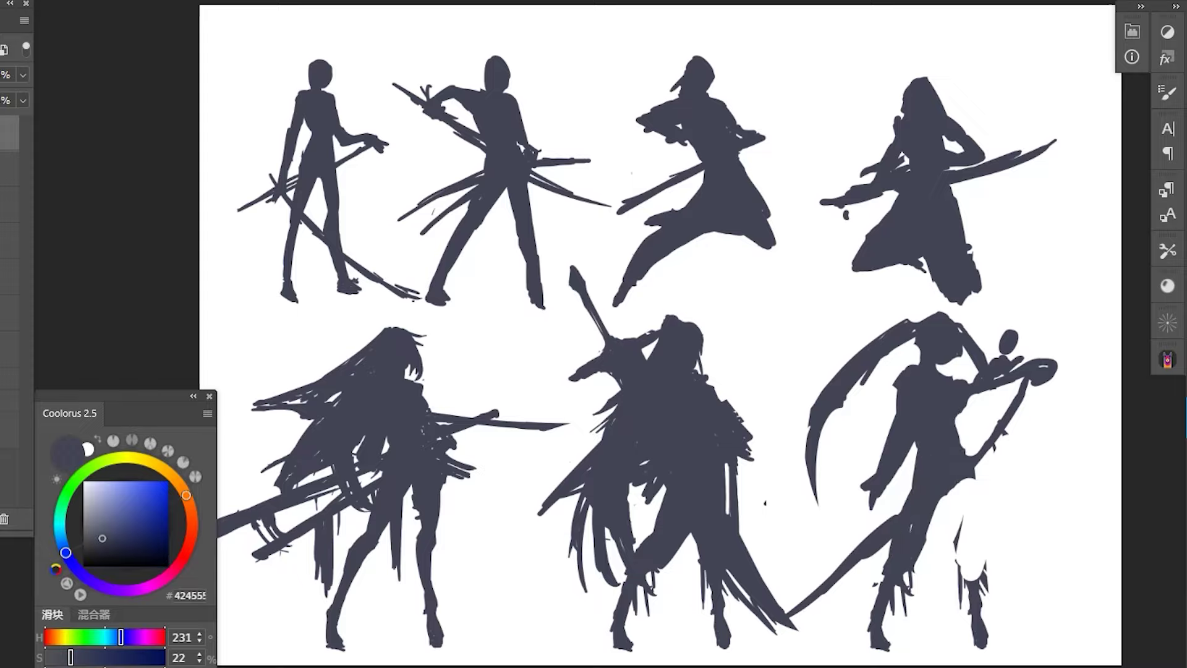
{"action": "left_click_drag", "start_coordinate": [971, 479], "coordinate": [958, 538]}
{"action": "left_click_drag", "start_coordinate": [945, 494], "coordinate": [828, 591]}
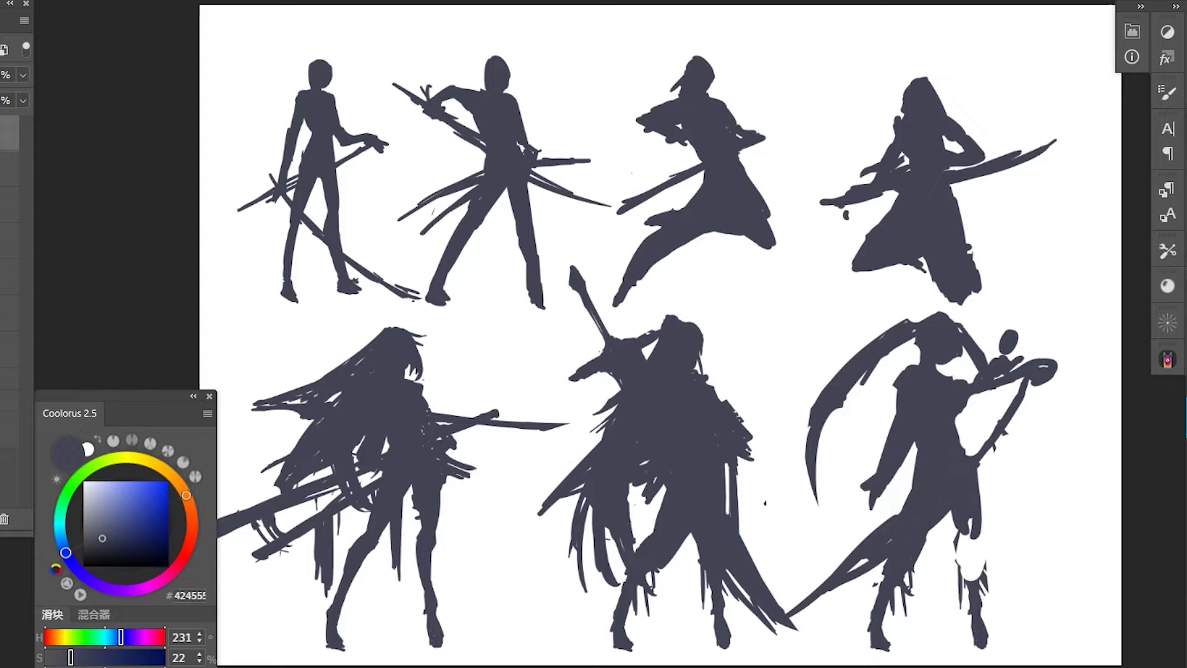
Repaint the new figure's slanted sword with a cleaner blade and a thicker section near the raised hand.
{"action": "key", "text": "e"}
{"action": "left_click_drag", "start_coordinate": [908, 501], "coordinate": [797, 606]}
{"action": "key", "text": "b"}
{"action": "left_click_drag", "start_coordinate": [903, 525], "coordinate": [791, 615]}
{"action": "left_click_drag", "start_coordinate": [1035, 388], "coordinate": [988, 456]}
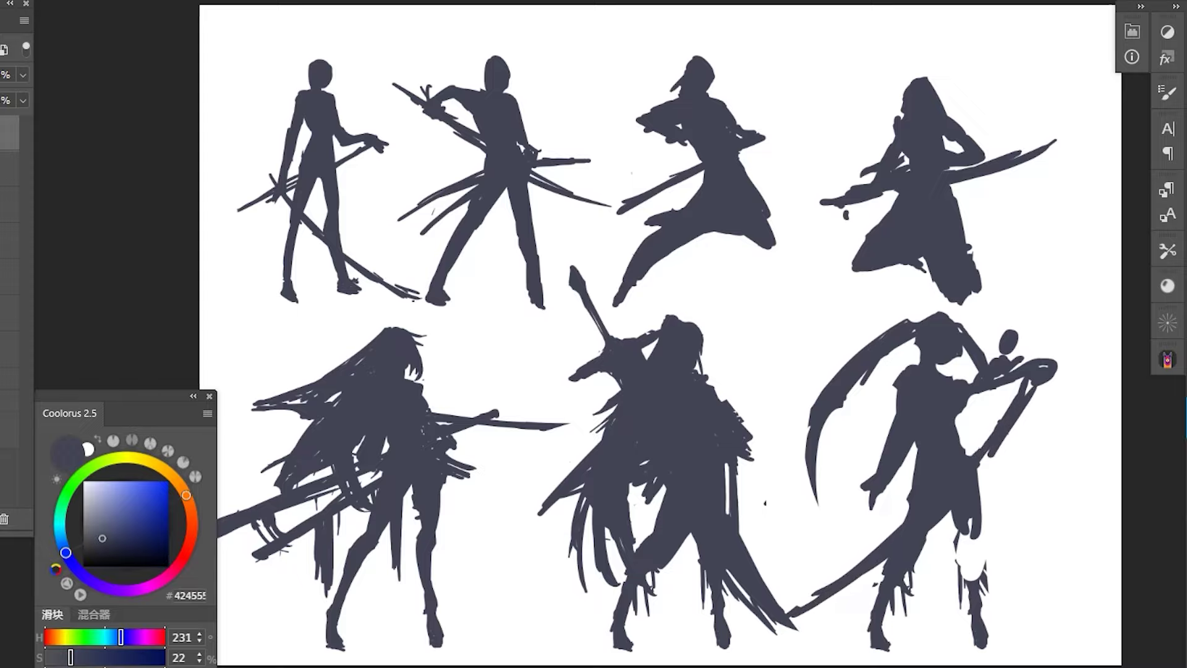
Fill out the new figure's outstretched arm, erase the strand beside its face and add loose curved hair strands behind its back.
{"action": "left_click_drag", "start_coordinate": [953, 378], "coordinate": [1036, 359]}
{"action": "key", "text": "e"}
{"action": "mouse_move", "coordinate": [1017, 334]}
{"action": "left_mouse_down"}
{"action": "mouse_move", "coordinate": [992, 362]}
{"action": "mouse_move", "coordinate": [970, 368]}
{"action": "mouse_move", "coordinate": [956, 355]}
{"action": "left_mouse_up"}
{"action": "left_click_drag", "start_coordinate": [949, 374], "coordinate": [968, 384]}
{"action": "key", "text": "b"}
{"action": "mouse_move", "coordinate": [965, 319]}
{"action": "left_mouse_down"}
{"action": "mouse_move", "coordinate": [946, 376]}
{"action": "mouse_move", "coordinate": [865, 470]}
{"action": "left_mouse_up"}
{"action": "left_click_drag", "start_coordinate": [892, 404], "coordinate": [830, 461]}
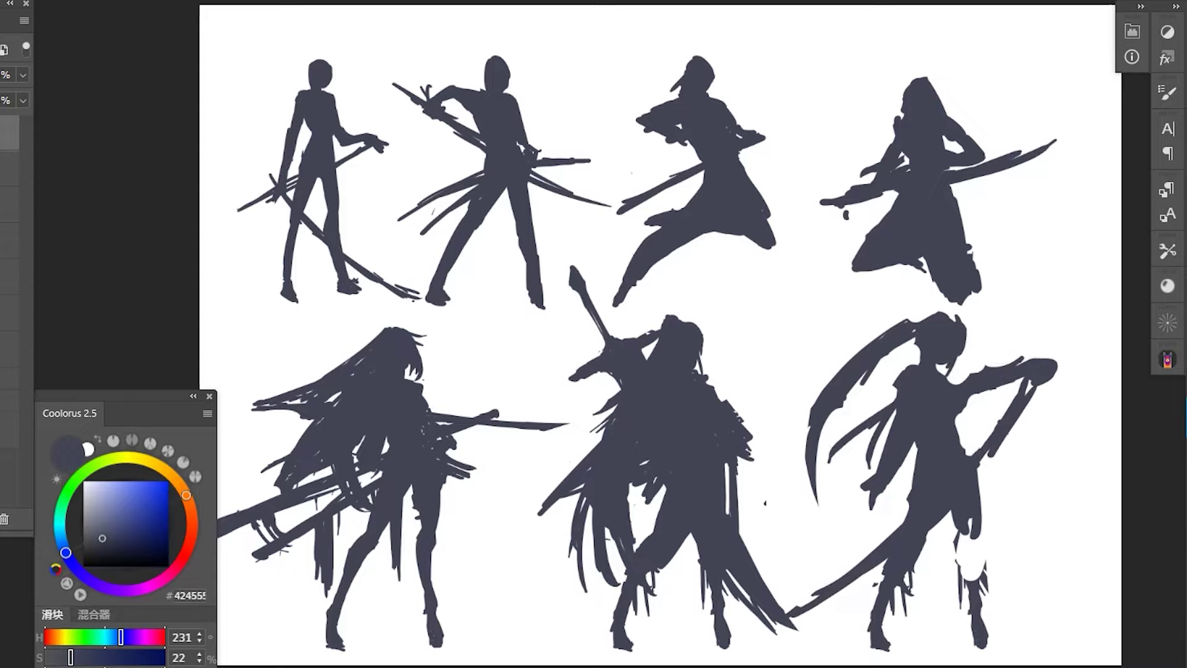
{"action": "left_click_drag", "start_coordinate": [829, 390], "coordinate": [848, 451]}
{"action": "left_click_drag", "start_coordinate": [841, 419], "coordinate": [872, 529]}
Paint a gripping hand, hanging sleeve strips and a small sword guard on the new figure's outstretched arm and weapon.
{"action": "mouse_move", "coordinate": [1031, 380]}
{"action": "left_mouse_down"}
{"action": "mouse_move", "coordinate": [1028, 414]}
{"action": "mouse_move", "coordinate": [982, 475]}
{"action": "mouse_move", "coordinate": [1000, 419]}
{"action": "mouse_move", "coordinate": [1038, 369]}
{"action": "mouse_move", "coordinate": [1014, 426]}
{"action": "left_mouse_up"}
{"action": "key", "text": "e"}
{"action": "key", "text": "b"}
{"action": "mouse_move", "coordinate": [952, 377]}
{"action": "left_mouse_down"}
{"action": "mouse_move", "coordinate": [967, 383]}
{"action": "mouse_move", "coordinate": [1007, 359]}
{"action": "left_mouse_up"}
{"action": "left_click_drag", "start_coordinate": [1007, 384], "coordinate": [1004, 399]}
{"action": "left_click_drag", "start_coordinate": [990, 390], "coordinate": [986, 418]}
{"action": "left_click_drag", "start_coordinate": [1006, 388], "coordinate": [1007, 411]}
{"action": "left_click_drag", "start_coordinate": [1009, 356], "coordinate": [1014, 364]}
{"action": "left_click_drag", "start_coordinate": [1008, 444], "coordinate": [997, 452]}
{"action": "left_click_drag", "start_coordinate": [996, 424], "coordinate": [981, 475]}
Erase the new figure's ragged lower legs and trim the side of its hip.
{"action": "left_click_drag", "start_coordinate": [934, 528], "coordinate": [927, 550]}
{"action": "key", "text": "e"}
{"action": "mouse_move", "coordinate": [980, 483]}
{"action": "left_mouse_down"}
{"action": "mouse_move", "coordinate": [961, 588]}
{"action": "mouse_move", "coordinate": [983, 609]}
{"action": "mouse_move", "coordinate": [955, 547]}
{"action": "mouse_move", "coordinate": [887, 621]}
{"action": "left_mouse_up"}
{"action": "left_click_drag", "start_coordinate": [915, 544], "coordinate": [875, 618]}
{"action": "mouse_move", "coordinate": [908, 461]}
{"action": "left_mouse_down"}
{"action": "mouse_move", "coordinate": [927, 550]}
{"action": "mouse_move", "coordinate": [921, 516]}
{"action": "left_mouse_up"}
Repaint the new figure's legs down to the feet and broaden the far end of its slanted sword.
{"action": "key", "text": "b"}
{"action": "left_click_drag", "start_coordinate": [935, 460], "coordinate": [934, 566]}
{"action": "mouse_move", "coordinate": [943, 516]}
{"action": "left_mouse_down"}
{"action": "mouse_move", "coordinate": [946, 572]}
{"action": "mouse_move", "coordinate": [885, 638]}
{"action": "left_mouse_up"}
{"action": "left_click_drag", "start_coordinate": [973, 498], "coordinate": [969, 604]}
{"action": "left_click_drag", "start_coordinate": [976, 556], "coordinate": [958, 624]}
{"action": "left_click_drag", "start_coordinate": [976, 516], "coordinate": [969, 636]}
{"action": "mouse_move", "coordinate": [956, 513]}
{"action": "left_mouse_down"}
{"action": "mouse_move", "coordinate": [971, 569]}
{"action": "mouse_move", "coordinate": [961, 547]}
{"action": "left_mouse_up"}
{"action": "left_click_drag", "start_coordinate": [980, 483], "coordinate": [975, 599]}
{"action": "left_click_drag", "start_coordinate": [972, 543], "coordinate": [961, 615]}
{"action": "left_click_drag", "start_coordinate": [964, 557], "coordinate": [941, 655]}
{"action": "mouse_move", "coordinate": [959, 631]}
{"action": "left_mouse_down"}
{"action": "mouse_move", "coordinate": [943, 657]}
{"action": "mouse_move", "coordinate": [955, 653]}
{"action": "left_mouse_up"}
{"action": "left_click_drag", "start_coordinate": [914, 520], "coordinate": [786, 640]}
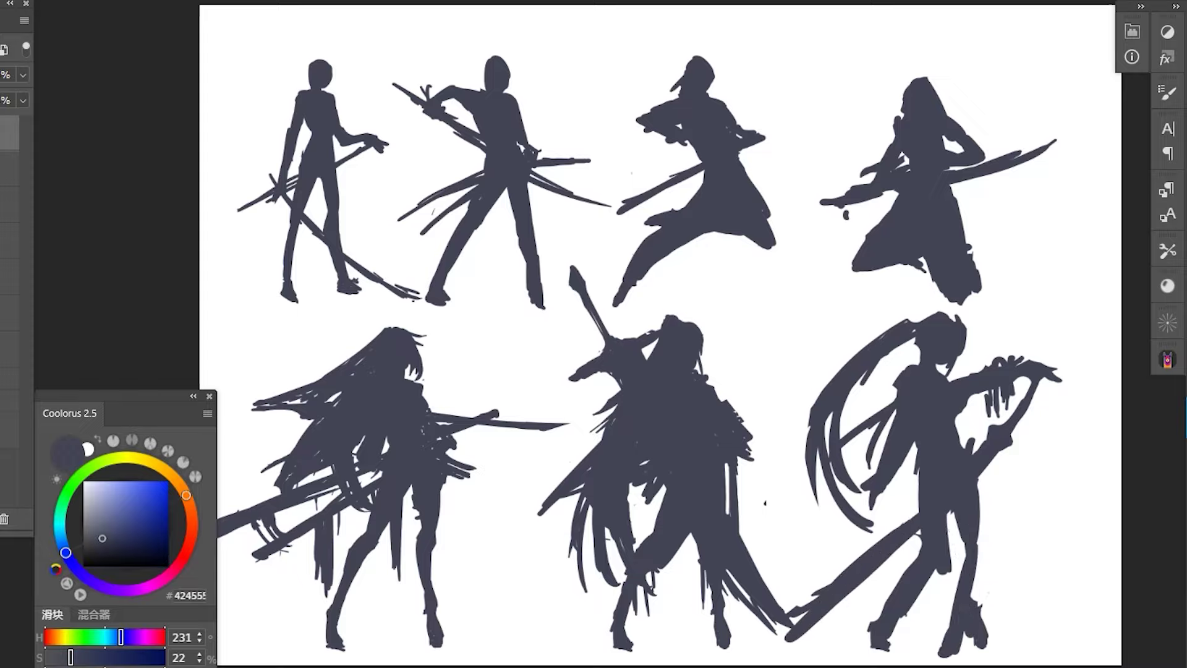
Paint a pointed shoulder piece and a wide sleeve sweeping backward from the new figure's lowered arm.
{"action": "mouse_move", "coordinate": [883, 379]}
{"action": "left_mouse_down"}
{"action": "mouse_move", "coordinate": [896, 397]}
{"action": "mouse_move", "coordinate": [851, 479]}
{"action": "left_mouse_up"}
{"action": "mouse_move", "coordinate": [884, 442]}
{"action": "left_mouse_down"}
{"action": "mouse_move", "coordinate": [780, 519]}
{"action": "mouse_move", "coordinate": [884, 501]}
{"action": "left_mouse_up"}
{"action": "left_click_drag", "start_coordinate": [879, 462], "coordinate": [843, 497]}
{"action": "left_click_drag", "start_coordinate": [923, 315], "coordinate": [906, 321]}
{"action": "left_click_drag", "start_coordinate": [957, 426], "coordinate": [966, 441]}
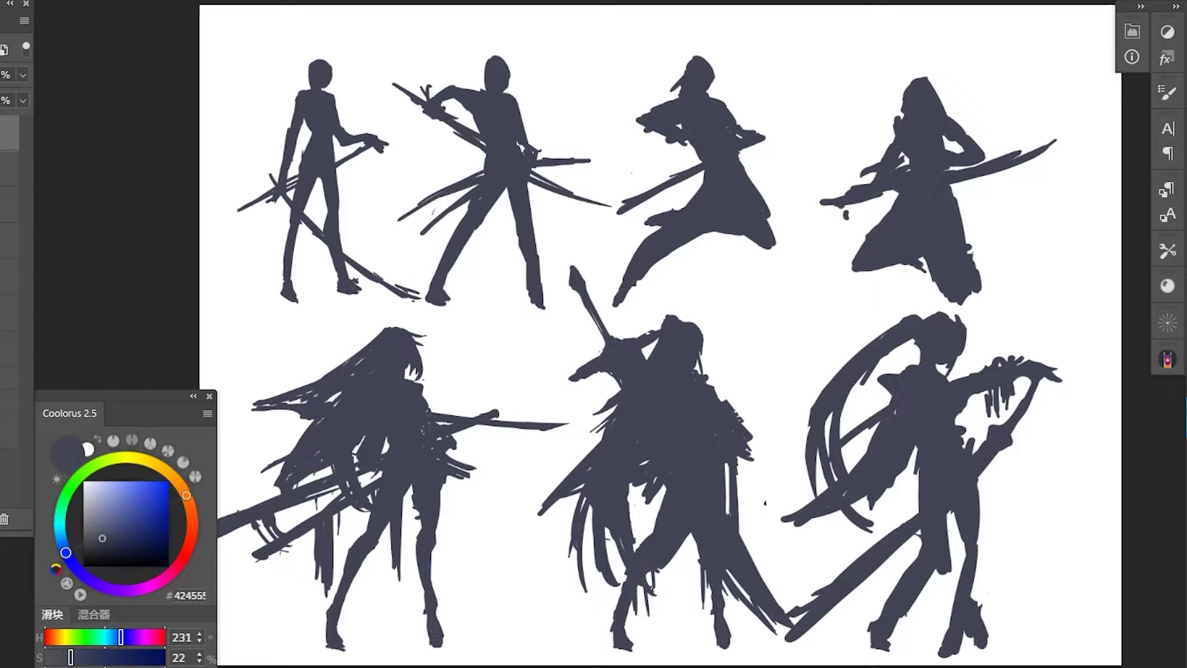
Trim the ponytailed swordswoman's hip and foot and repaint the front lower leg with straighter, cleaner edges.
{"action": "mouse_move", "coordinate": [915, 476]}
{"action": "left_mouse_down"}
{"action": "mouse_move", "coordinate": [903, 517]}
{"action": "mouse_move", "coordinate": [913, 505]}
{"action": "mouse_move", "coordinate": [948, 538]}
{"action": "left_mouse_up"}
{"action": "left_click_drag", "start_coordinate": [979, 531], "coordinate": [955, 624]}
{"action": "left_click_drag", "start_coordinate": [980, 599], "coordinate": [945, 649]}
{"action": "left_click_drag", "start_coordinate": [974, 550], "coordinate": [970, 637]}
{"action": "left_click_drag", "start_coordinate": [985, 560], "coordinate": [984, 634]}
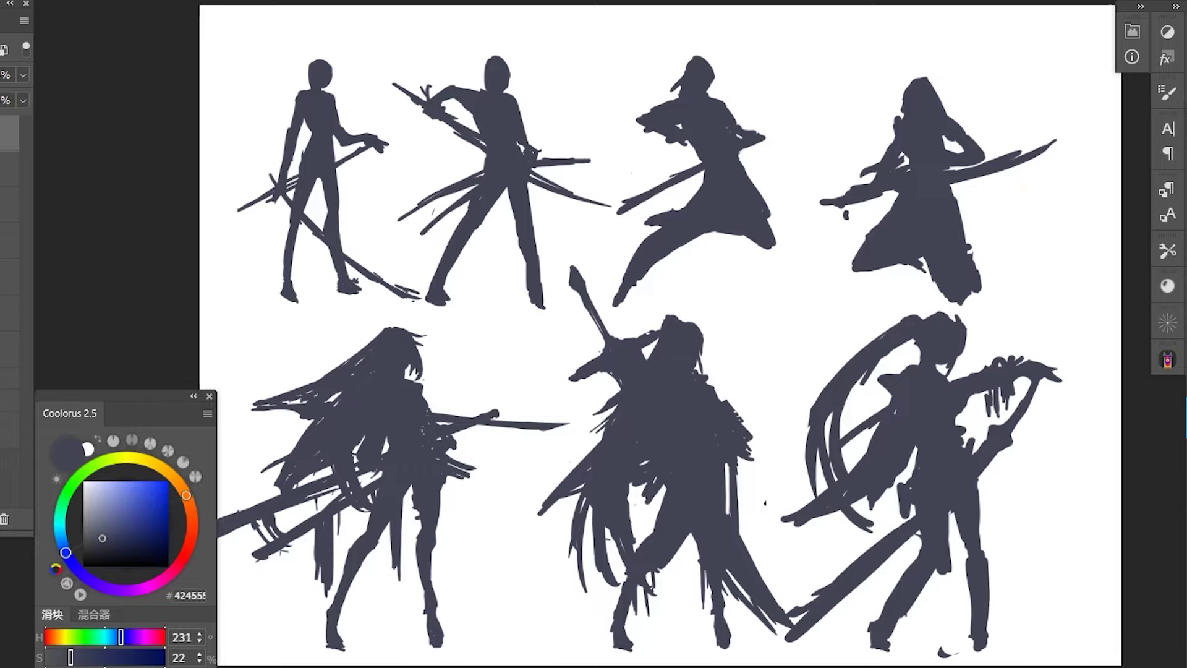
Scale the ponytailed swordswoman down slightly so the feet sit higher above the sheet's lower edge.
{"action": "key", "text": "ctrl+t"}
{"action": "left_click_drag", "start_coordinate": [1063, 556], "coordinate": [986, 519]}
{"action": "key", "text": "Return"}
Paint a pointed tuft on top of the swordswoman's head and extend the ponytail with long curved strands.
{"action": "left_click_drag", "start_coordinate": [934, 297], "coordinate": [921, 309]}
{"action": "left_click_drag", "start_coordinate": [955, 350], "coordinate": [943, 368]}
{"action": "left_click_drag", "start_coordinate": [868, 430], "coordinate": [800, 447]}
{"action": "left_click_drag", "start_coordinate": [797, 390], "coordinate": [810, 454]}
{"action": "key", "text": "ctrl+z"}
{"action": "mouse_move", "coordinate": [878, 408]}
{"action": "left_mouse_down"}
{"action": "mouse_move", "coordinate": [780, 488]}
{"action": "mouse_move", "coordinate": [831, 554]}
{"action": "left_mouse_up"}
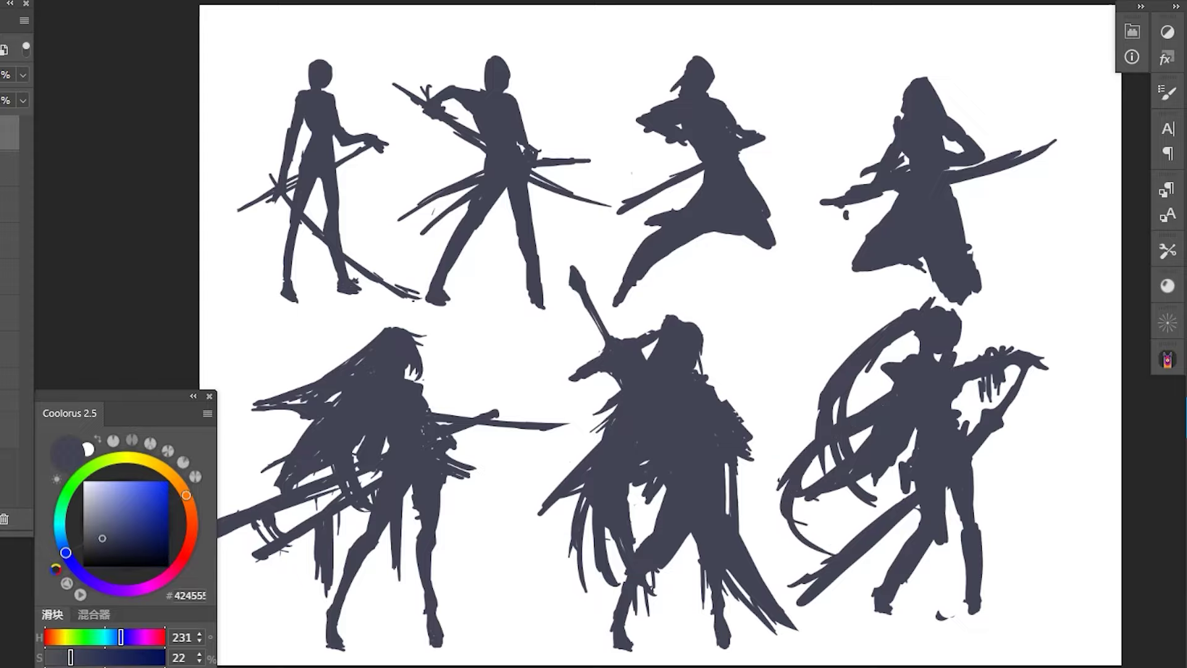
Rework the far end of the swordswoman's long slanted sword and open a small gap beside the waist.
{"action": "key", "text": "ctrl+z"}
{"action": "left_click_drag", "start_coordinate": [918, 510], "coordinate": [803, 587]}
{"action": "left_click_drag", "start_coordinate": [989, 436], "coordinate": [975, 460]}
{"action": "left_click_drag", "start_coordinate": [921, 510], "coordinate": [777, 599]}
{"action": "key", "text": "ctrl+z"}
{"action": "mouse_move", "coordinate": [865, 560]}
{"action": "left_mouse_down"}
{"action": "mouse_move", "coordinate": [785, 601]}
{"action": "mouse_move", "coordinate": [814, 599]}
{"action": "left_mouse_up"}
Slim the swordswoman's rear leg by trimming along both of its sides.
{"action": "left_click_drag", "start_coordinate": [912, 487], "coordinate": [877, 591]}
{"action": "left_click_drag", "start_coordinate": [904, 547], "coordinate": [876, 609]}
{"action": "left_click_drag", "start_coordinate": [946, 530], "coordinate": [900, 595]}
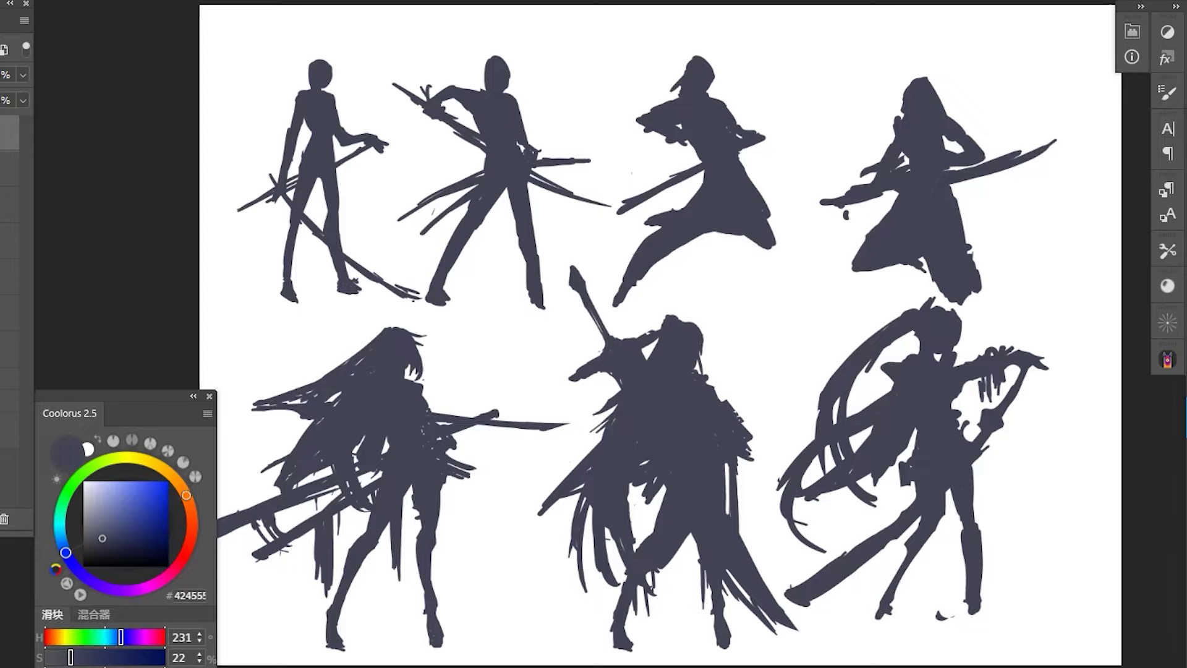
Reshape the swordswoman's front leg into a fuller thigh, narrow knee and tapered calf, clearing the stray mark by the foot.
{"action": "left_click_drag", "start_coordinate": [958, 497], "coordinate": [973, 619]}
{"action": "left_click_drag", "start_coordinate": [968, 569], "coordinate": [965, 619]}
{"action": "left_click_drag", "start_coordinate": [947, 611], "coordinate": [936, 620]}
{"action": "left_click_drag", "start_coordinate": [967, 545], "coordinate": [963, 605]}
{"action": "mouse_move", "coordinate": [980, 529]}
{"action": "left_mouse_down"}
{"action": "mouse_move", "coordinate": [974, 624]}
{"action": "mouse_move", "coordinate": [969, 612]}
{"action": "left_mouse_up"}
{"action": "left_click_drag", "start_coordinate": [985, 544], "coordinate": [979, 622]}
{"action": "left_click_drag", "start_coordinate": [977, 488], "coordinate": [978, 544]}
{"action": "left_click_drag", "start_coordinate": [983, 572], "coordinate": [983, 596]}
{"action": "left_click_drag", "start_coordinate": [978, 488], "coordinate": [978, 562]}
{"action": "left_click_drag", "start_coordinate": [964, 512], "coordinate": [958, 565]}
{"action": "left_click_drag", "start_coordinate": [967, 525], "coordinate": [966, 586]}
{"action": "left_click_drag", "start_coordinate": [975, 484], "coordinate": [976, 556]}
{"action": "left_click_drag", "start_coordinate": [954, 507], "coordinate": [954, 557]}
{"action": "left_click_drag", "start_coordinate": [940, 505], "coordinate": [955, 550]}
{"action": "left_click_drag", "start_coordinate": [975, 494], "coordinate": [978, 536]}
{"action": "left_click_drag", "start_coordinate": [974, 497], "coordinate": [973, 549]}
{"action": "left_click_drag", "start_coordinate": [971, 492], "coordinate": [970, 549]}
{"action": "left_click_drag", "start_coordinate": [957, 549], "coordinate": [957, 564]}
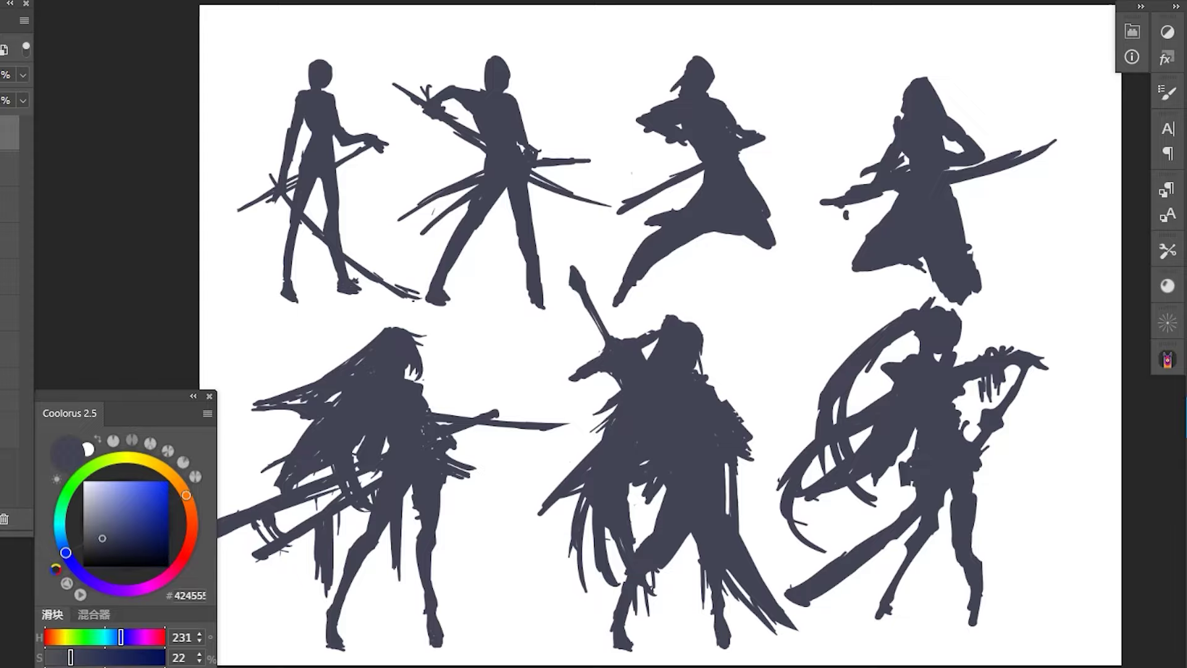
Repaint the swordswoman's rear leg with a fuller thigh and lengthen both calves down to pointed feet.
{"action": "mouse_move", "coordinate": [889, 465]}
{"action": "left_mouse_down"}
{"action": "mouse_move", "coordinate": [884, 486]}
{"action": "mouse_move", "coordinate": [886, 476]}
{"action": "left_mouse_up"}
{"action": "mouse_move", "coordinate": [936, 508]}
{"action": "left_mouse_down"}
{"action": "mouse_move", "coordinate": [936, 550]}
{"action": "mouse_move", "coordinate": [890, 620]}
{"action": "left_mouse_up"}
{"action": "left_click_drag", "start_coordinate": [918, 535], "coordinate": [877, 620]}
{"action": "left_click_drag", "start_coordinate": [899, 604], "coordinate": [892, 622]}
{"action": "left_click_drag", "start_coordinate": [918, 535], "coordinate": [884, 640]}
{"action": "left_click_drag", "start_coordinate": [922, 556], "coordinate": [896, 660]}
{"action": "left_click_drag", "start_coordinate": [909, 598], "coordinate": [899, 643]}
{"action": "left_click_drag", "start_coordinate": [921, 559], "coordinate": [890, 646]}
{"action": "left_click_drag", "start_coordinate": [980, 603], "coordinate": [968, 640]}
{"action": "mouse_move", "coordinate": [960, 560]}
{"action": "left_mouse_down"}
{"action": "mouse_move", "coordinate": [964, 629]}
{"action": "mouse_move", "coordinate": [963, 618]}
{"action": "left_mouse_up"}
{"action": "left_click_drag", "start_coordinate": [964, 621], "coordinate": [965, 643]}
{"action": "mouse_move", "coordinate": [963, 562]}
{"action": "left_mouse_down"}
{"action": "mouse_move", "coordinate": [964, 648]}
{"action": "mouse_move", "coordinate": [980, 598]}
{"action": "left_mouse_up"}
{"action": "left_click_drag", "start_coordinate": [973, 625], "coordinate": [961, 653]}
{"action": "mouse_move", "coordinate": [890, 614]}
{"action": "left_mouse_down"}
{"action": "mouse_move", "coordinate": [897, 659]}
{"action": "mouse_move", "coordinate": [885, 660]}
{"action": "left_mouse_up"}
{"action": "left_click_drag", "start_coordinate": [945, 505], "coordinate": [922, 565]}
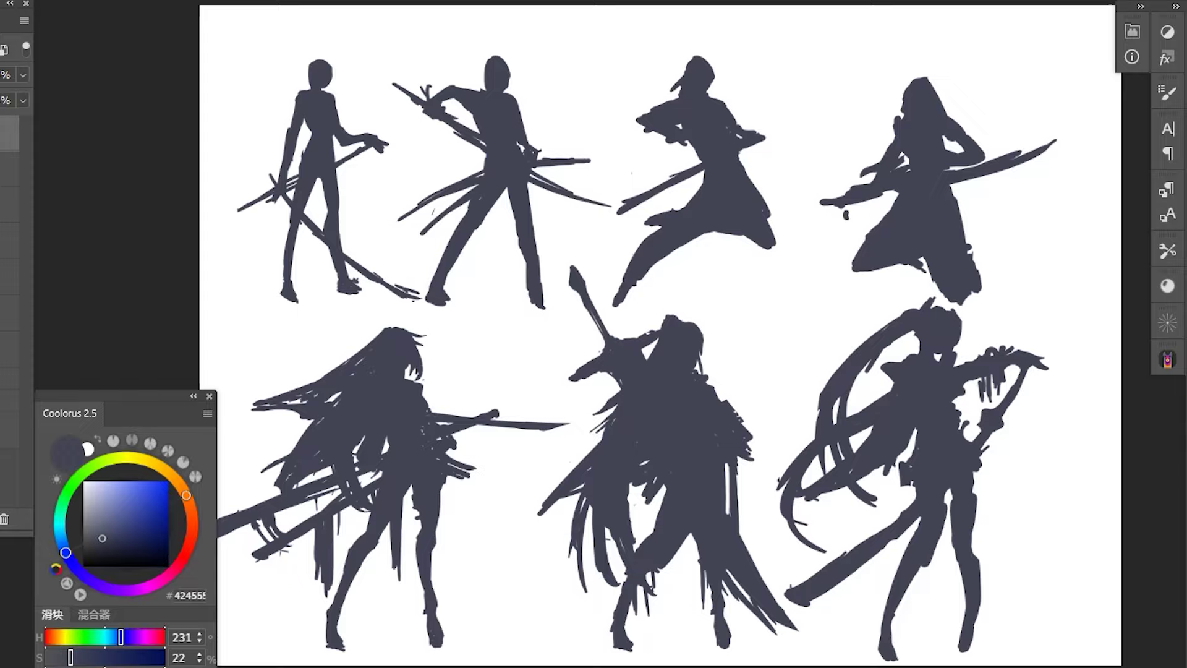
Refine the contours of the swordswoman's upper thighs and the outer edge of the front leg.
{"action": "mouse_move", "coordinate": [952, 500]}
{"action": "left_mouse_down"}
{"action": "mouse_move", "coordinate": [953, 542]}
{"action": "mouse_move", "coordinate": [943, 533]}
{"action": "left_mouse_up"}
{"action": "mouse_move", "coordinate": [944, 493]}
{"action": "left_mouse_down"}
{"action": "mouse_move", "coordinate": [951, 541]}
{"action": "mouse_move", "coordinate": [972, 538]}
{"action": "left_mouse_up"}
{"action": "key", "text": "ctrl+z"}
{"action": "left_click_drag", "start_coordinate": [972, 472], "coordinate": [977, 616]}
Select the swordswoman's head area and adjust it slightly with Free Transform.
{"action": "key", "text": "ctrl+minus"}
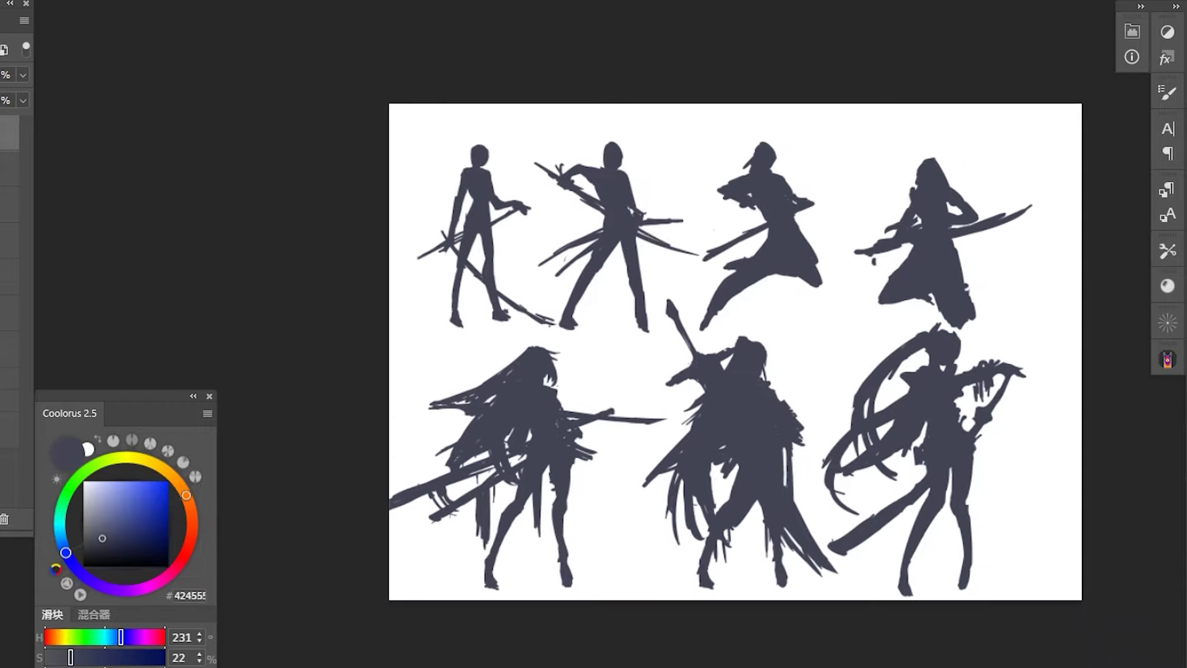
{"action": "mouse_move", "coordinate": [944, 368]}
{"action": "left_mouse_down"}
{"action": "mouse_move", "coordinate": [941, 322]}
{"action": "mouse_move", "coordinate": [868, 376]}
{"action": "mouse_move", "coordinate": [926, 363]}
{"action": "mouse_move", "coordinate": [933, 337]}
{"action": "mouse_move", "coordinate": [921, 346]}
{"action": "left_mouse_up"}
{"action": "key", "text": "ctrl+t"}
{"action": "key", "text": "Return"}
{"action": "key", "text": "ctrl+d"}
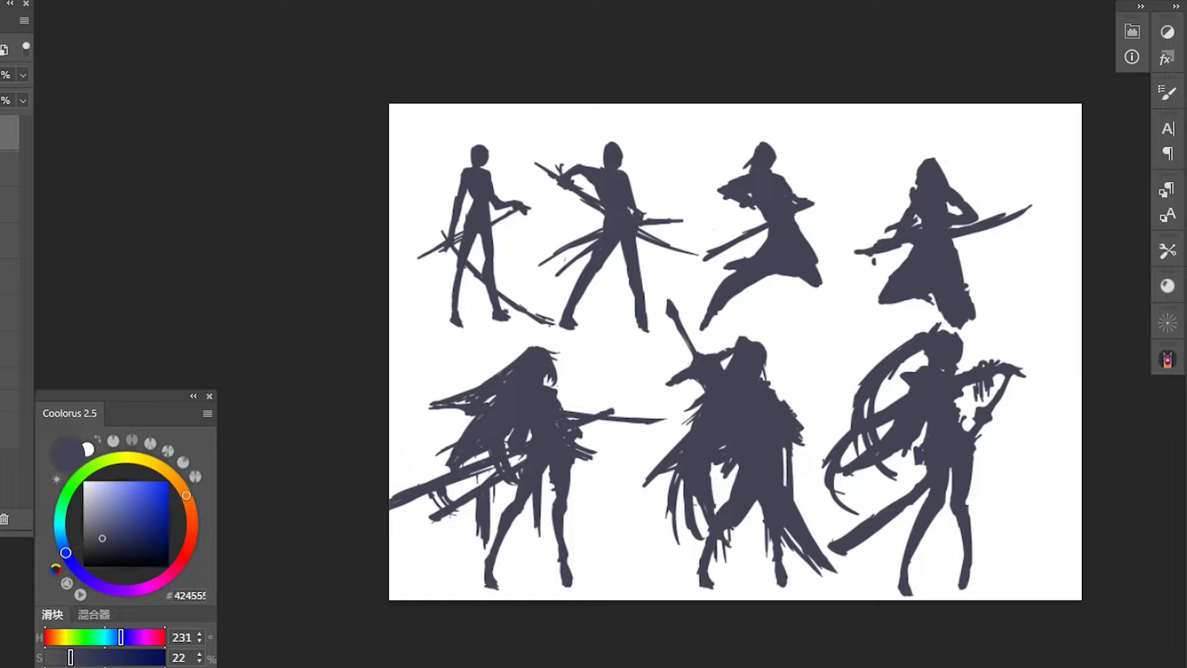
Shrink the ponytailed swordswoman slightly and move her away from the greatsword figure.
{"action": "key", "text": "ctrl+t"}
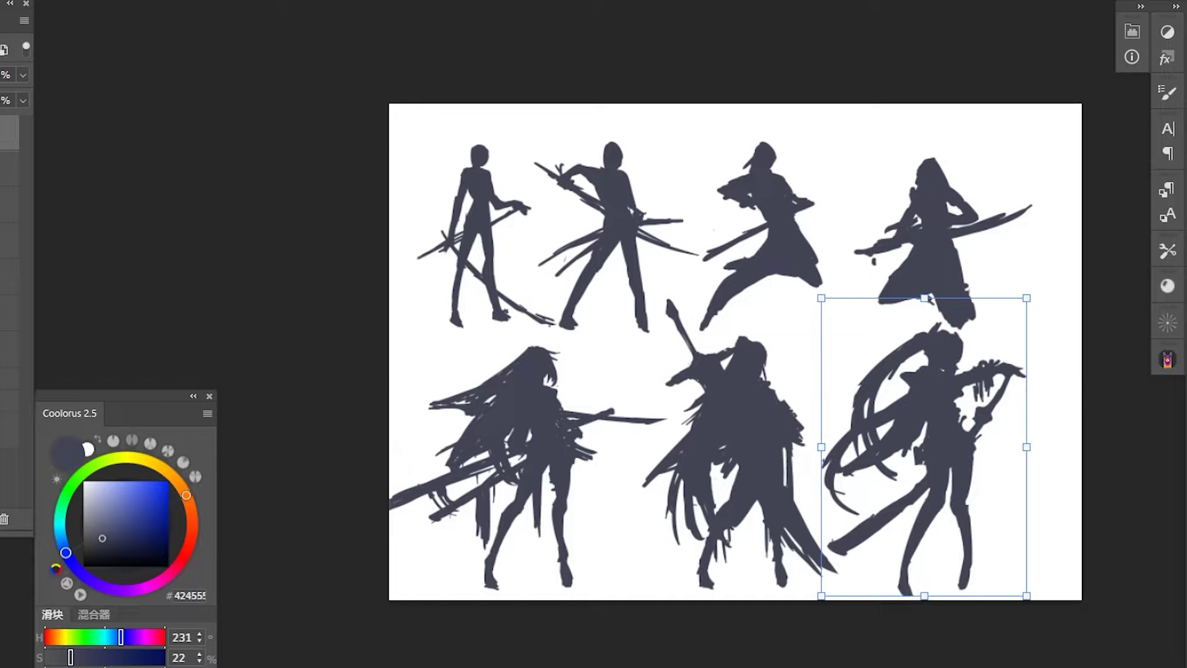
{"action": "left_click_drag", "start_coordinate": [958, 379], "coordinate": [993, 387]}
{"action": "key", "text": "Return"}
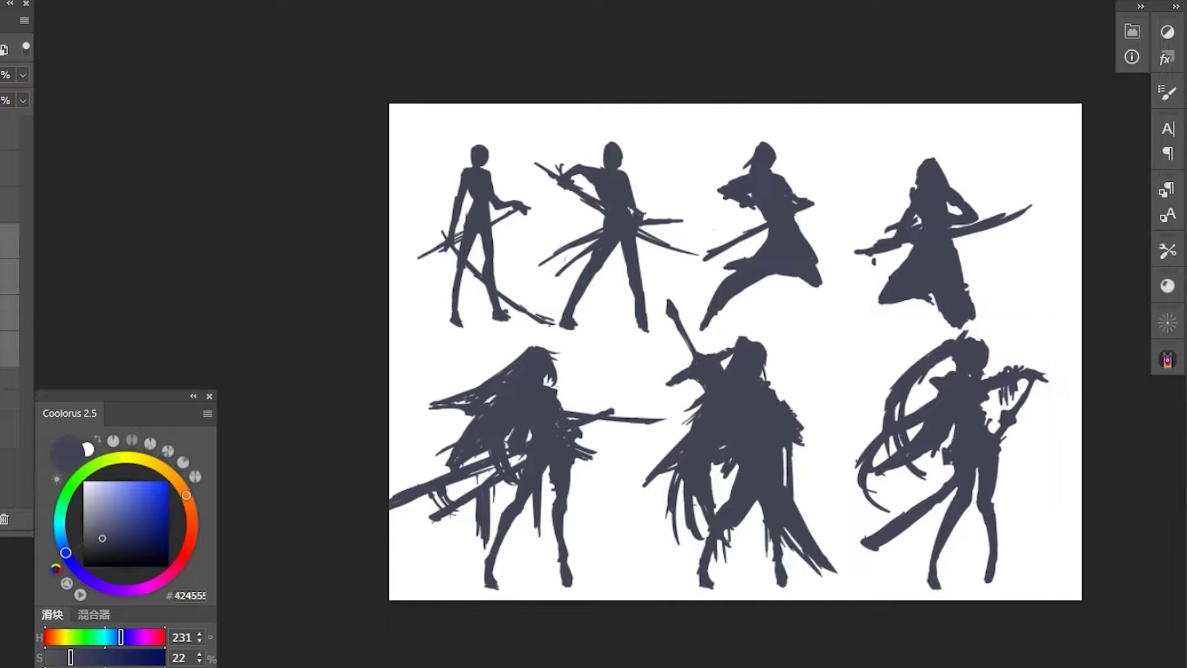
Scale down the four upper-row figures together and shift them to sit above the lower row.
{"action": "key", "text": "ctrl+t"}
{"action": "left_click_drag", "start_coordinate": [1086, 331], "coordinate": [959, 313]}
{"action": "left_click_drag", "start_coordinate": [742, 223], "coordinate": [807, 228]}
{"action": "key", "text": "Return"}
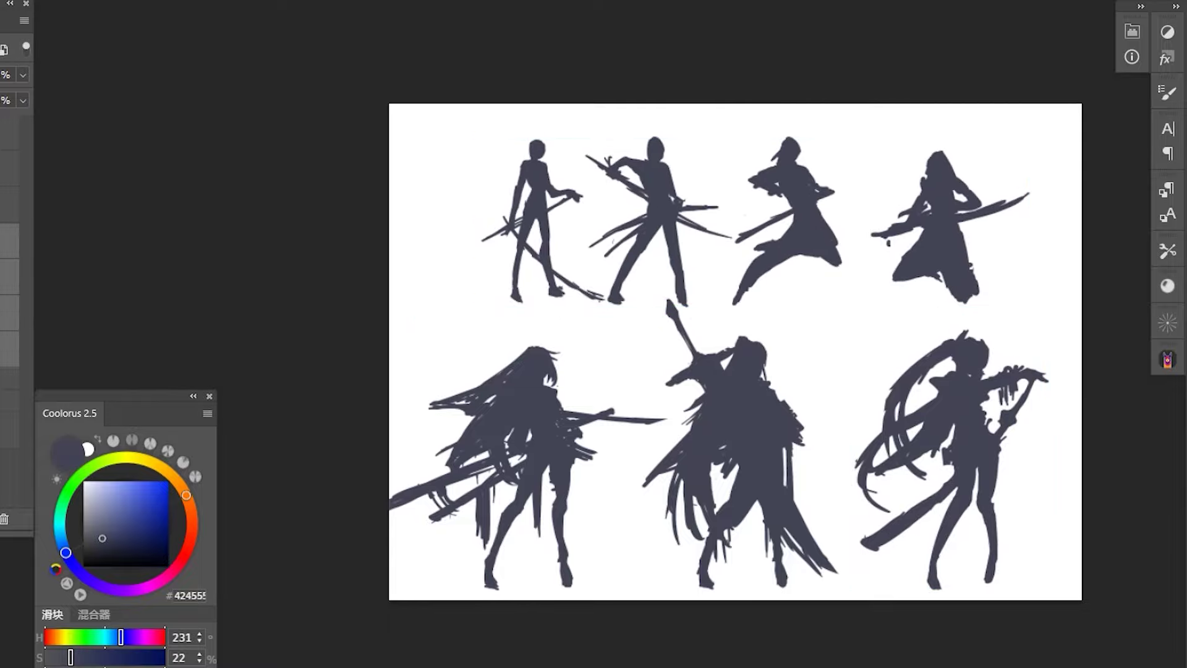
Move all seven figures together slightly upward to even out the sheet's margins.
{"action": "key", "text": "ctrl+t"}
{"action": "key", "text": "Escape"}
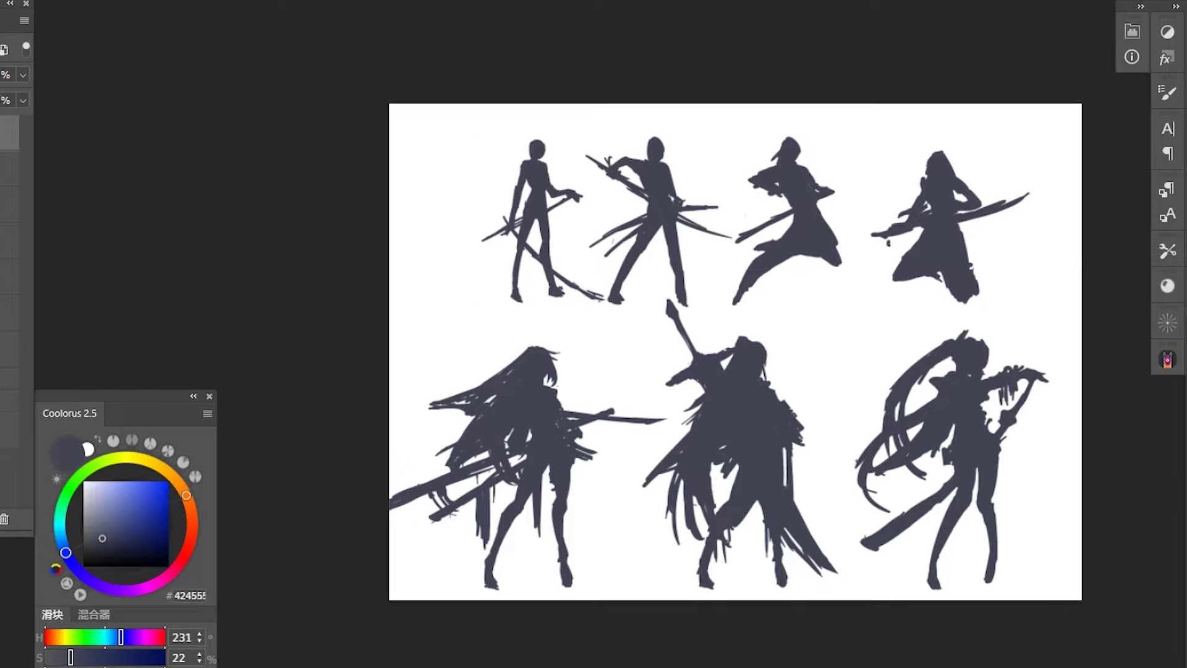
{"action": "key", "text": "ctrl+t"}
{"action": "left_click_drag", "start_coordinate": [763, 295], "coordinate": [766, 285]}
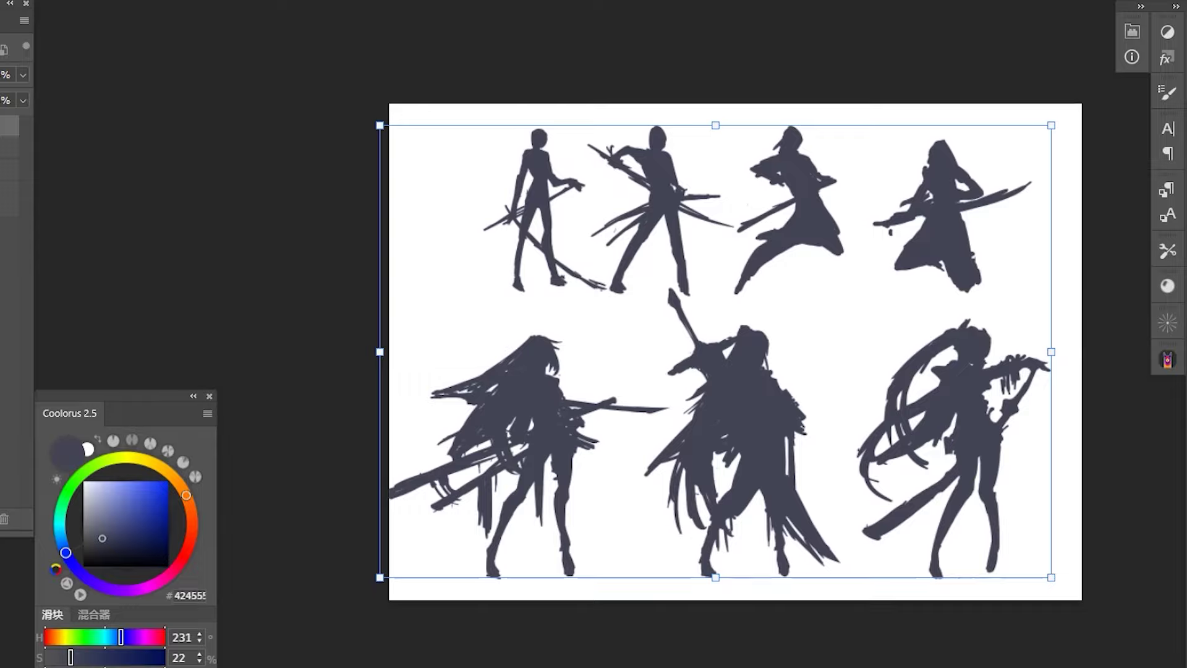
{"action": "key", "text": "Return"}
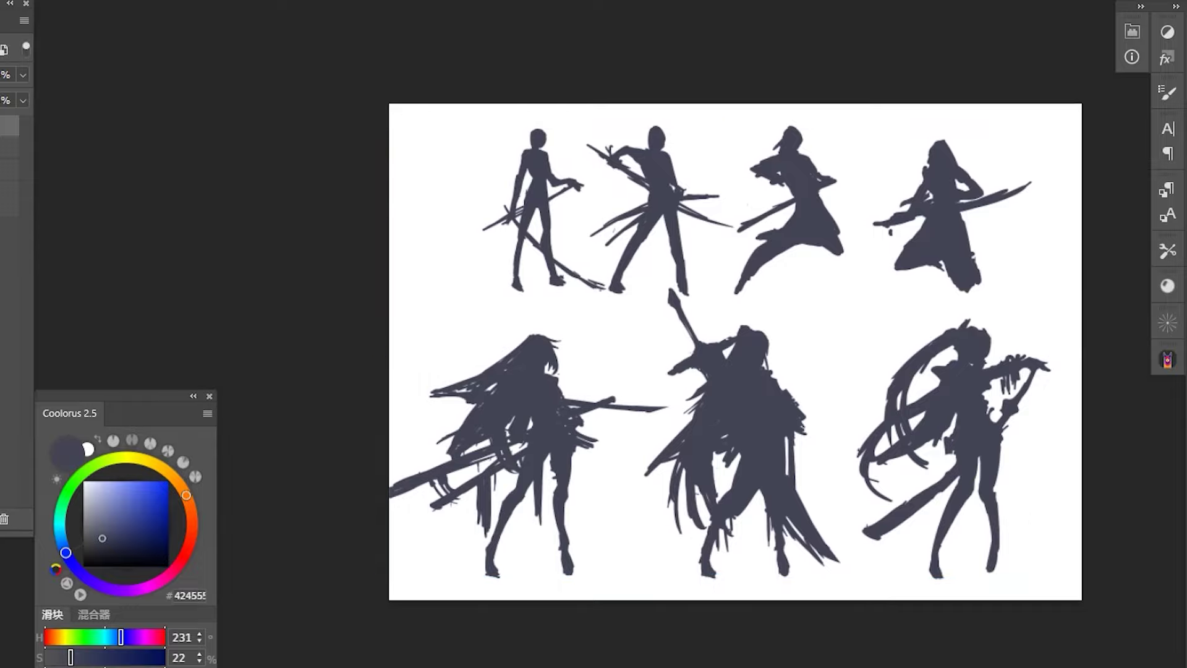
Zoom in on the silhouette sheet and show it in full-screen view.
{"action": "key", "text": "ctrl+plus"}
{"action": "key", "text": "f"}
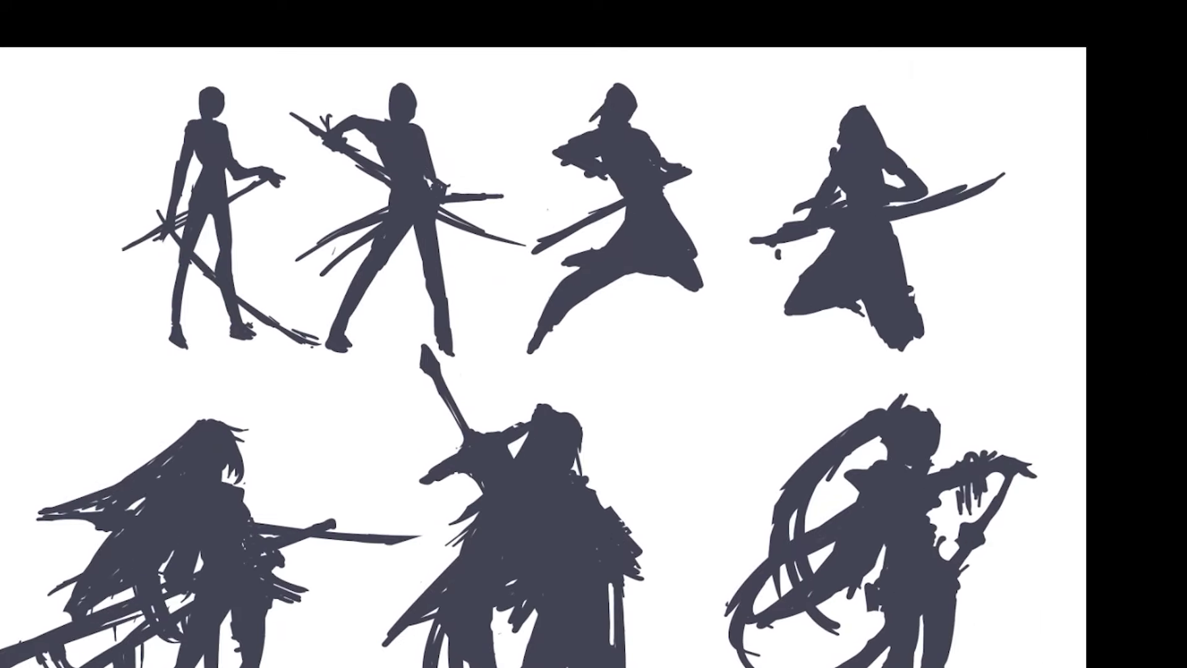